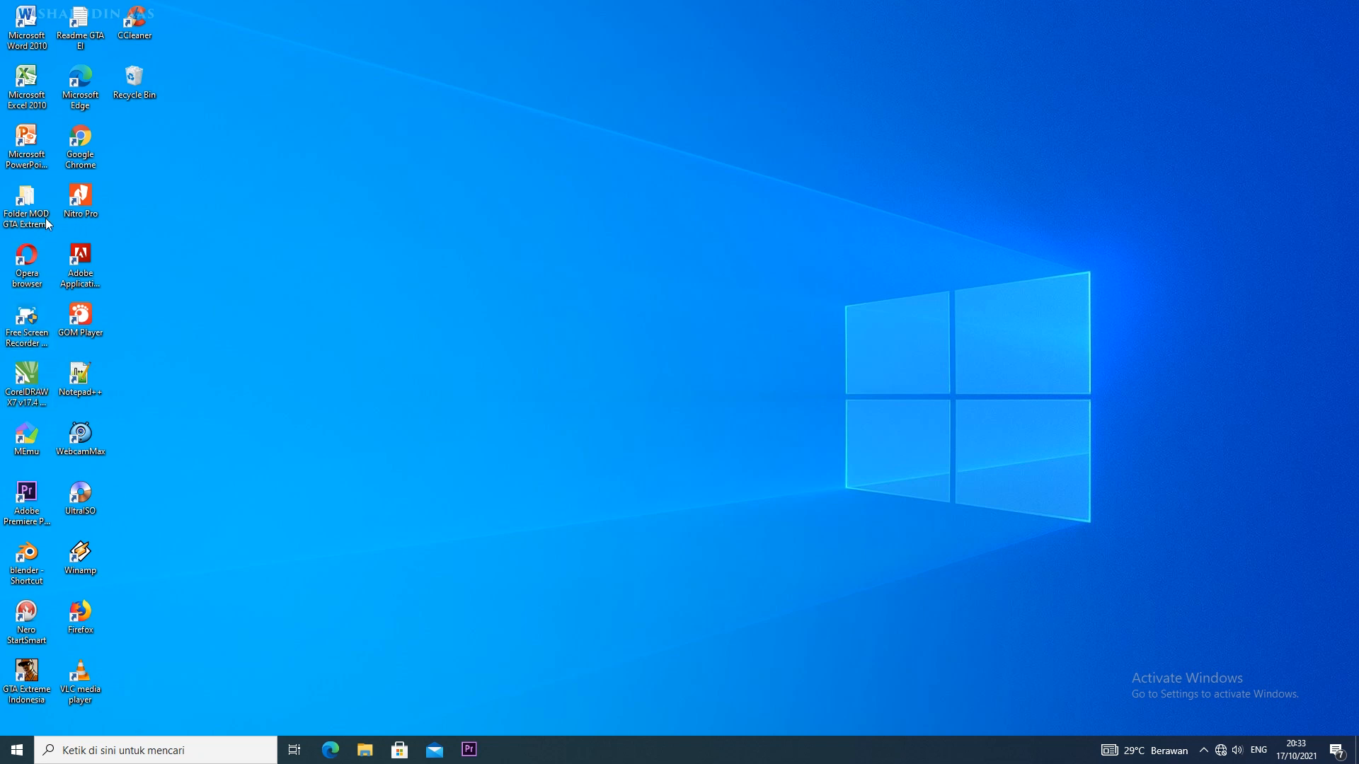
Refresh the desktop and start Microsoft Excel 2010 with a blank workbook
right_click(209, 168)
left_click(244, 209)
right_click(234, 196)
left_click(258, 237)
double_click(27, 85)
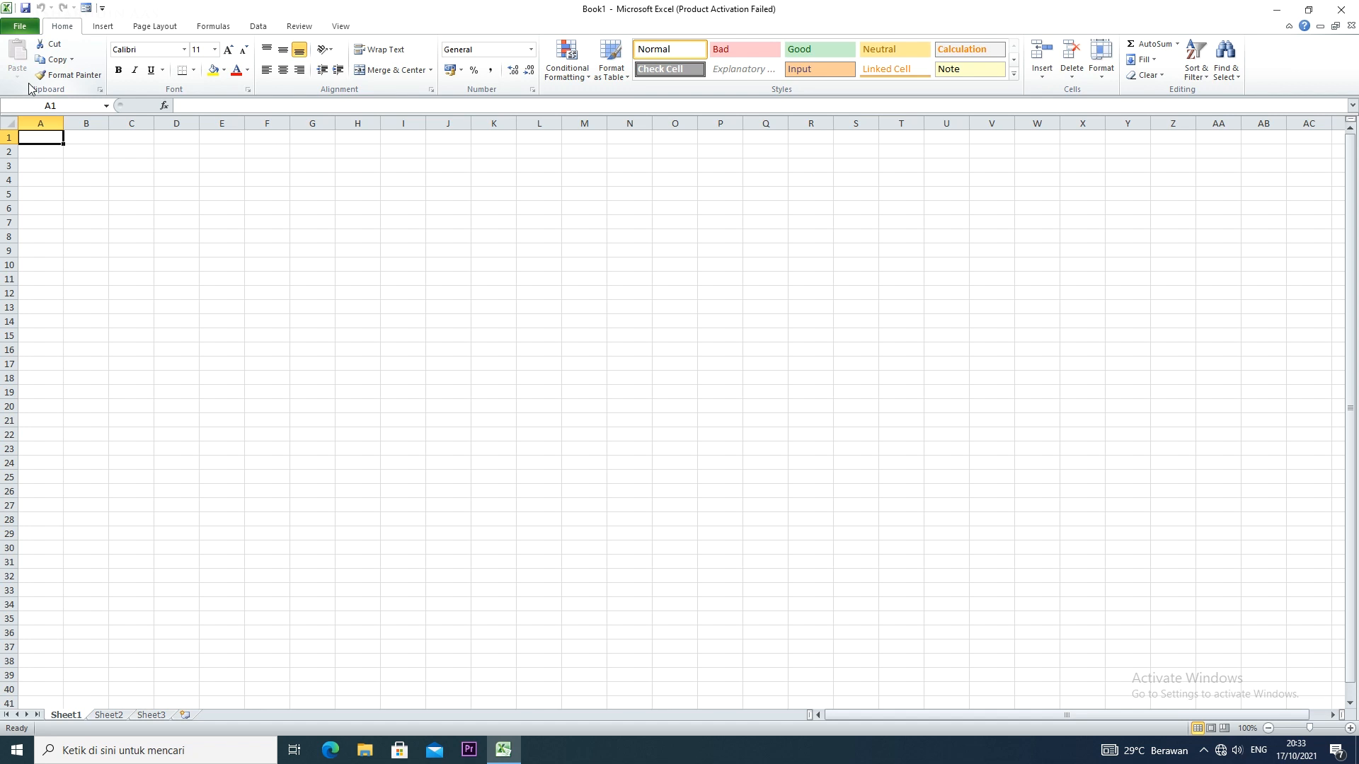
scroll(60, 203, "up", 8)
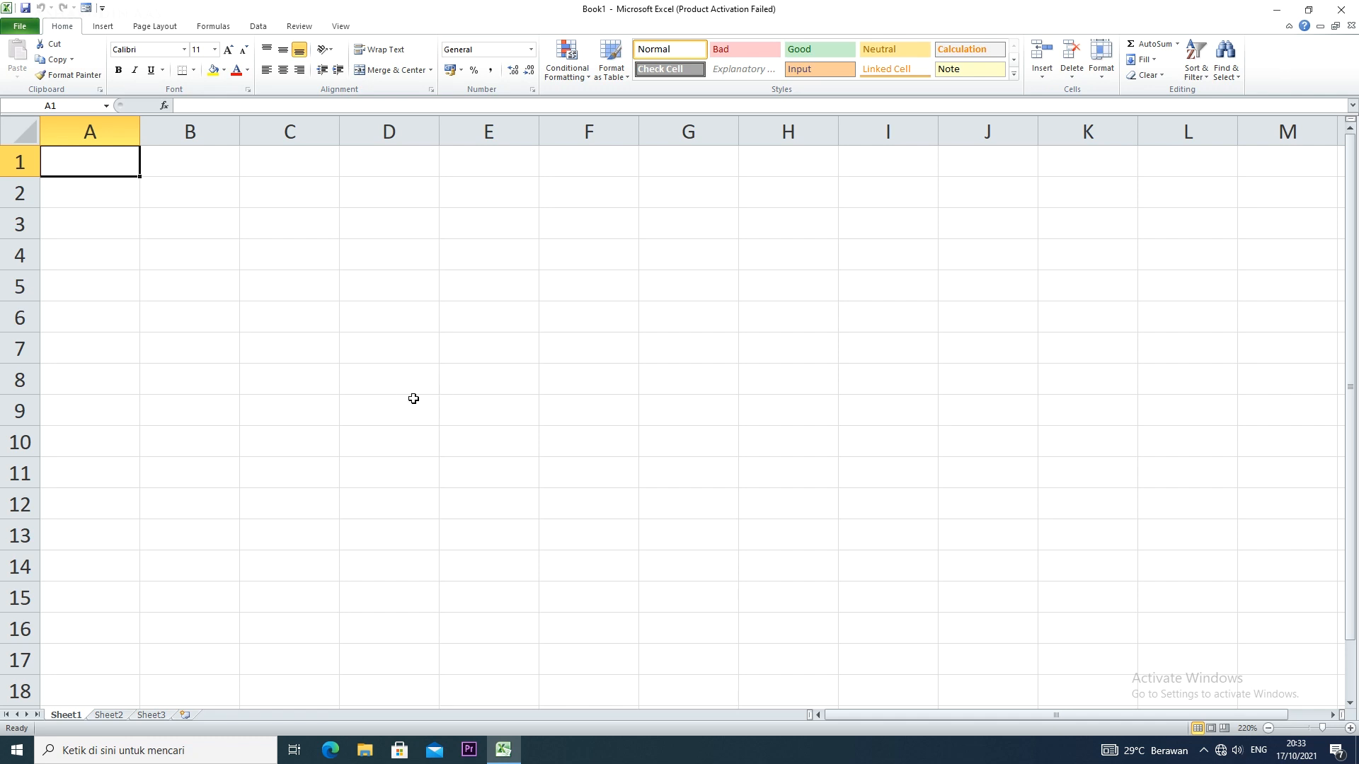
left_click(822, 509)
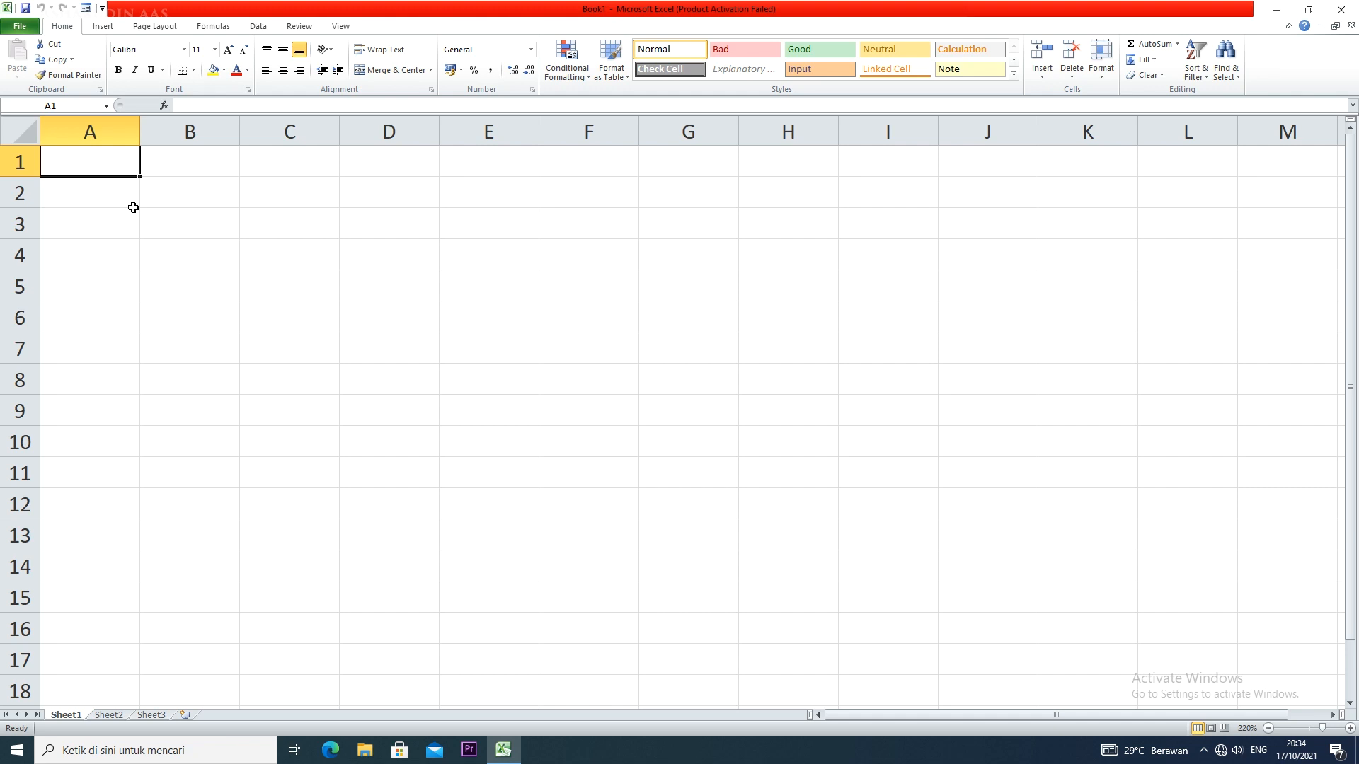
Enter 80% in cell D7, including the percent sign, and clear the cell's contents
left_click(288, 322)
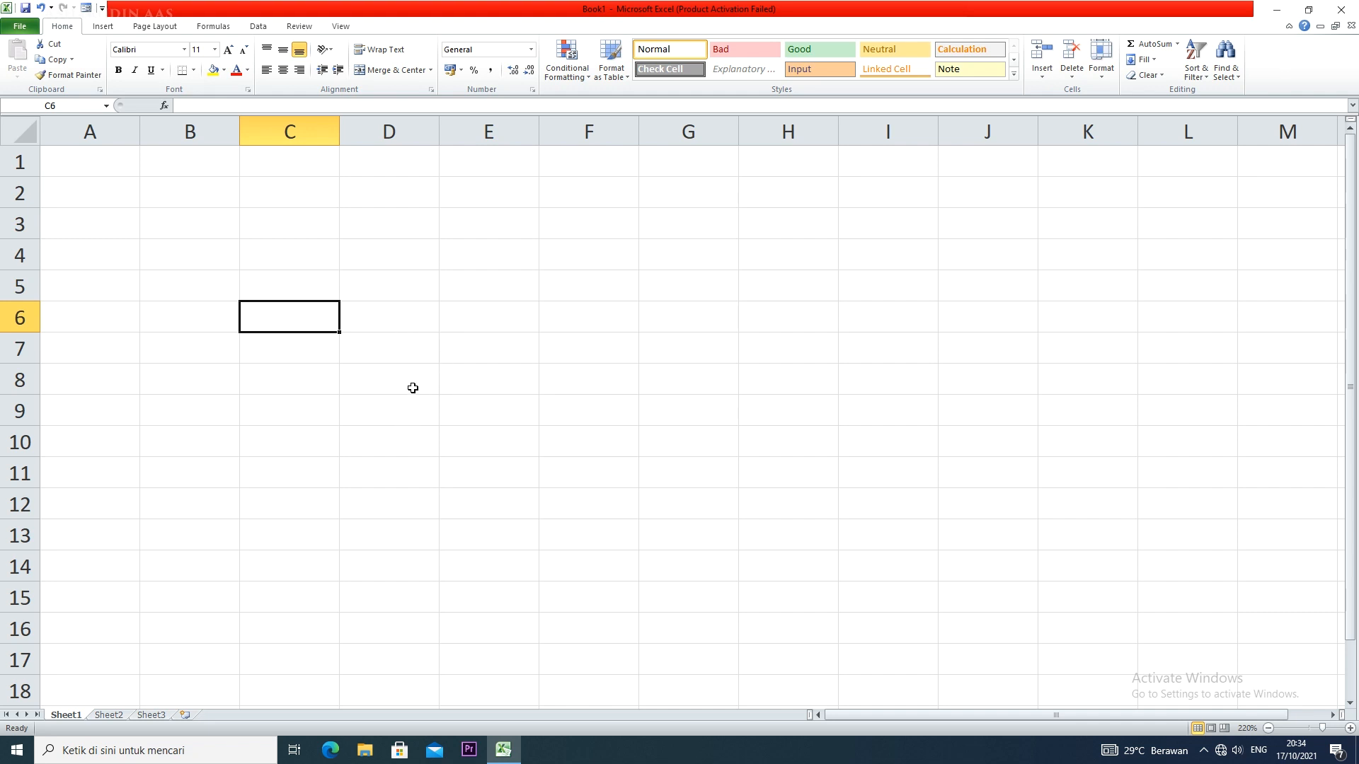
left_click(381, 354)
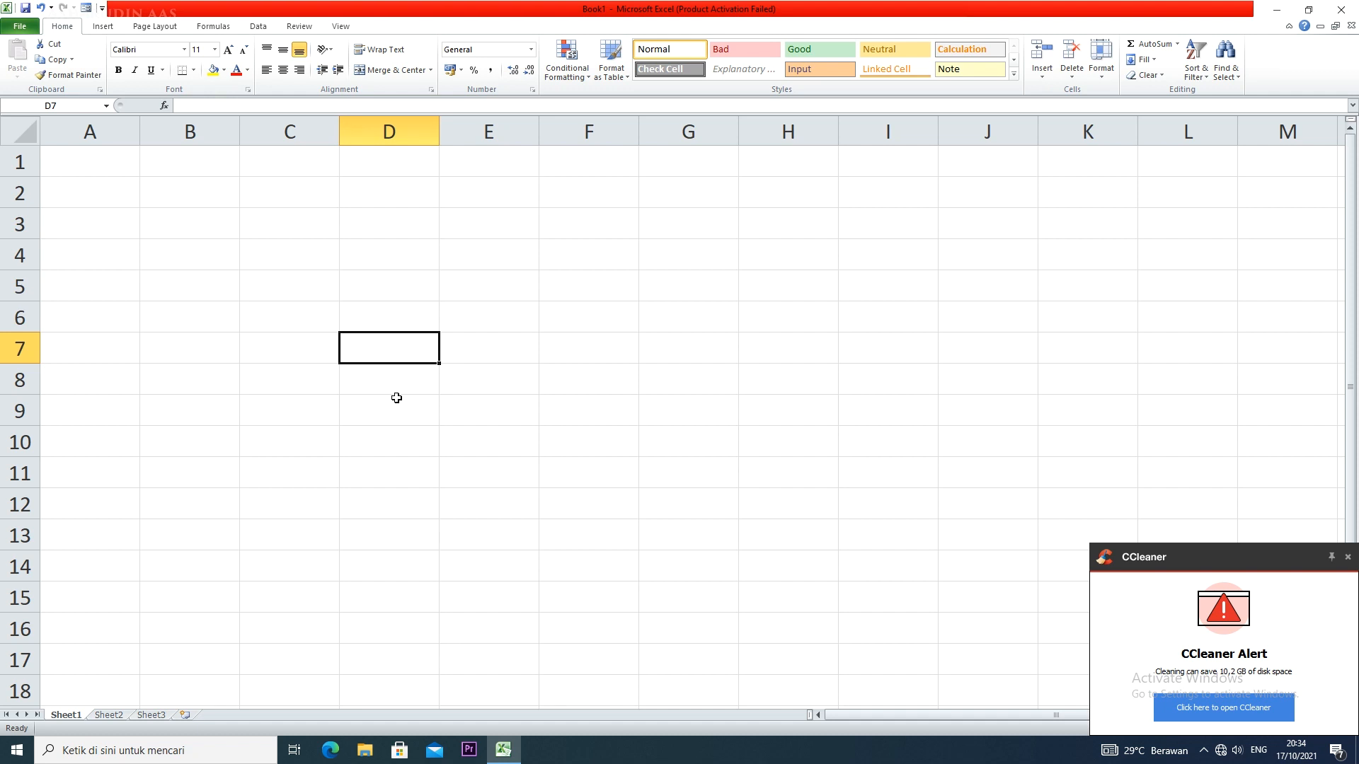
type("80")
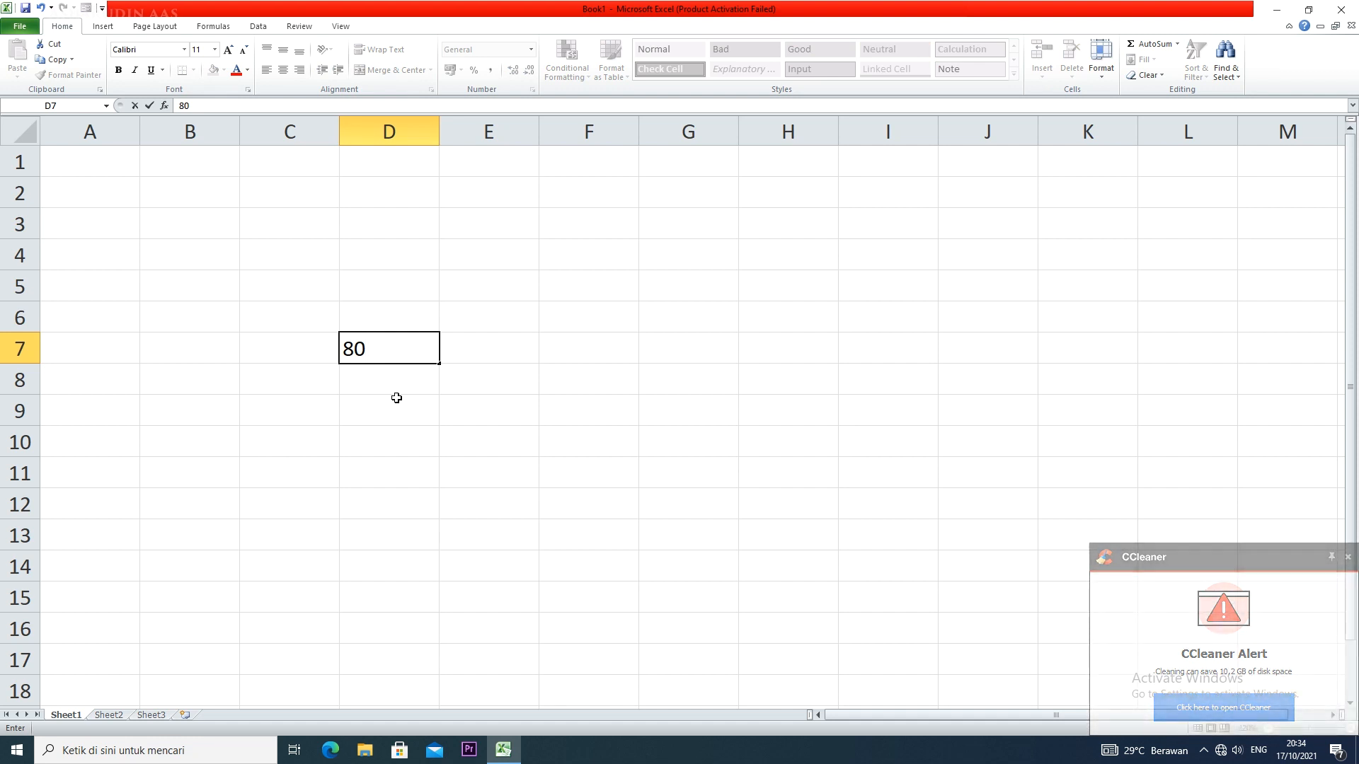
type("%")
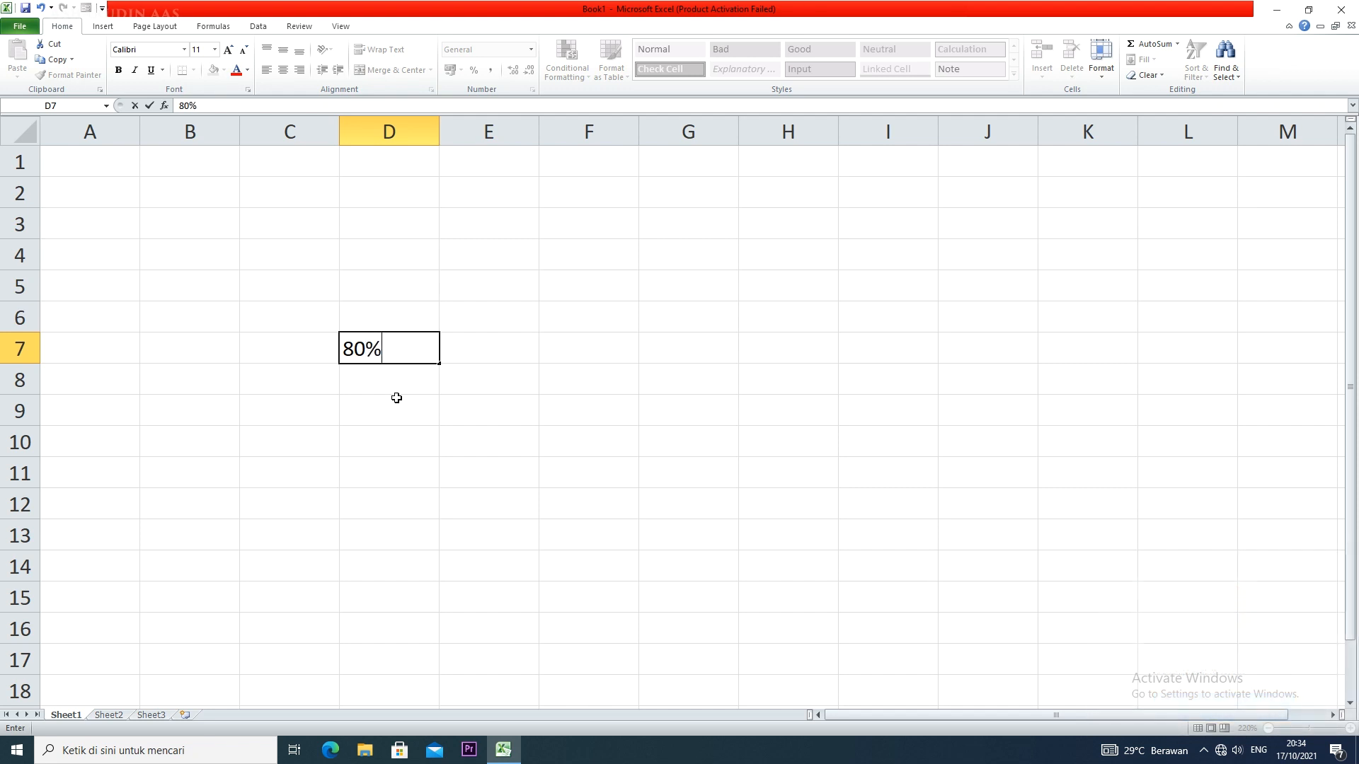
left_click(396, 398)
left_click(402, 349)
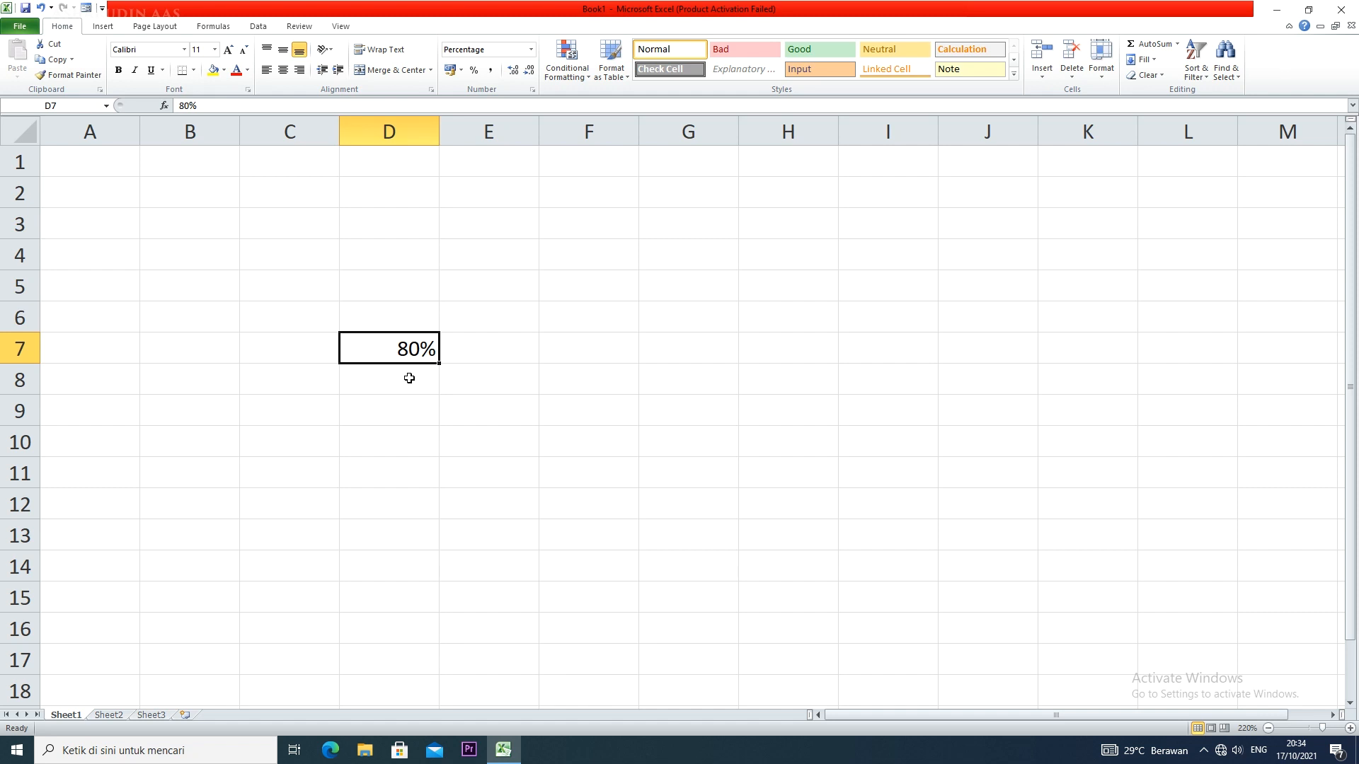
key("Delete")
left_click(426, 400)
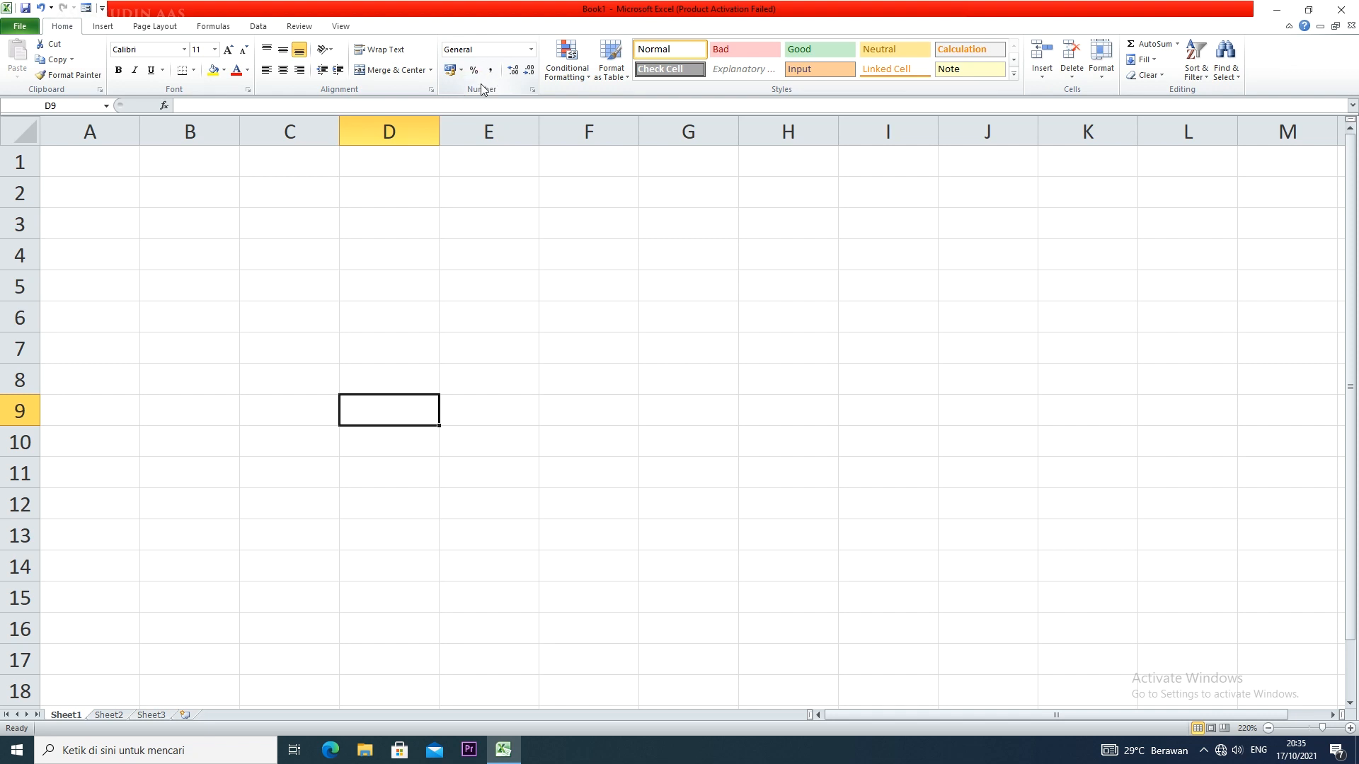
Try entering 50% in cell D7, but erase the number and leave only the percent sign
left_click(420, 354)
type("50")
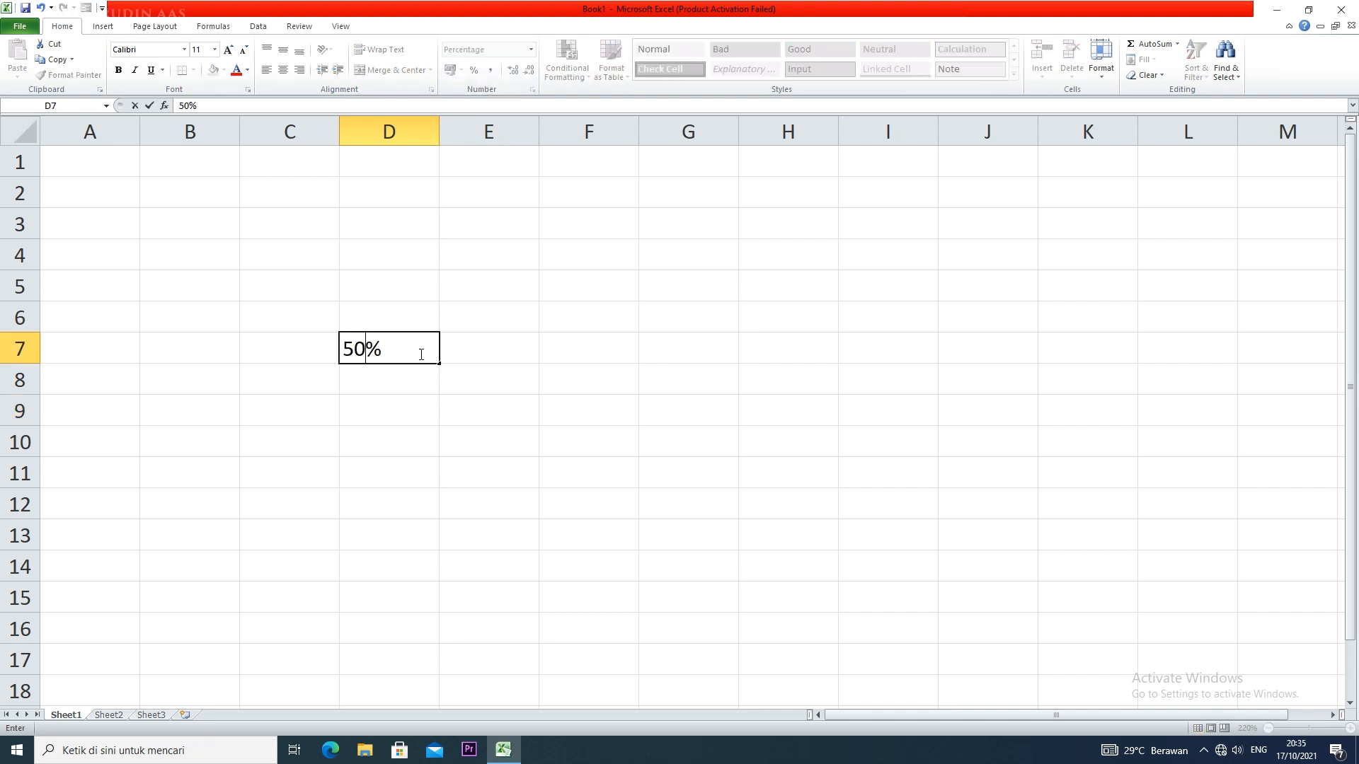
key("BackSpace")
key("BackSpace")
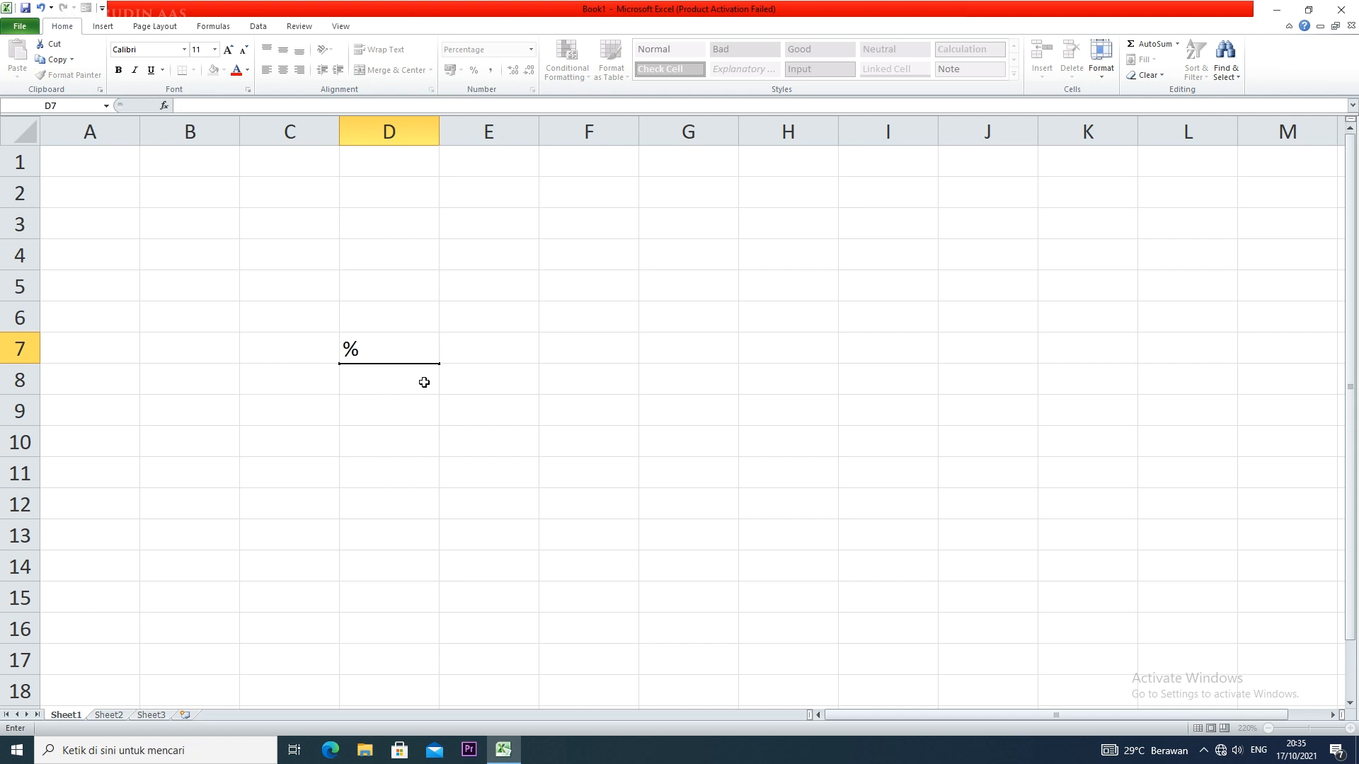
left_click(423, 382)
Enter 50 in cell D3 and apply the Percent style to it
left_click(395, 230)
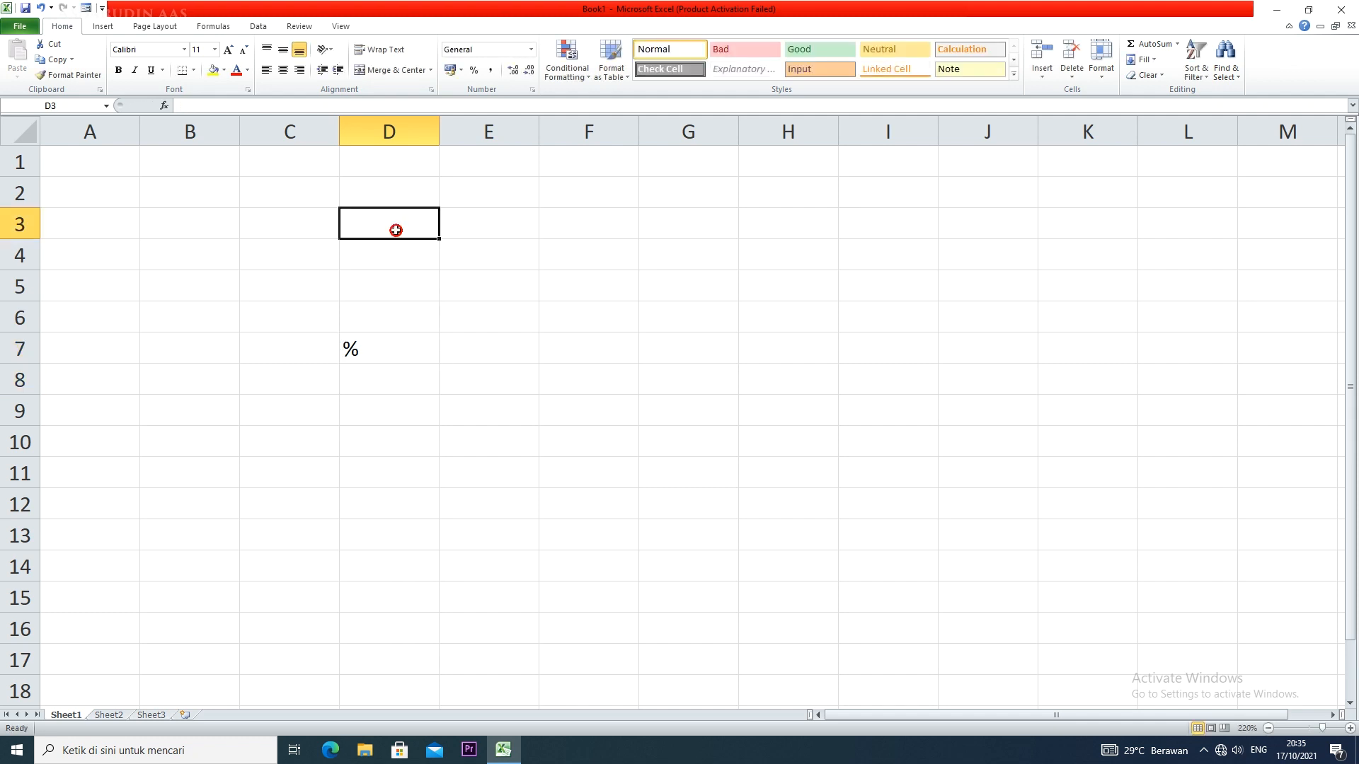
type("50")
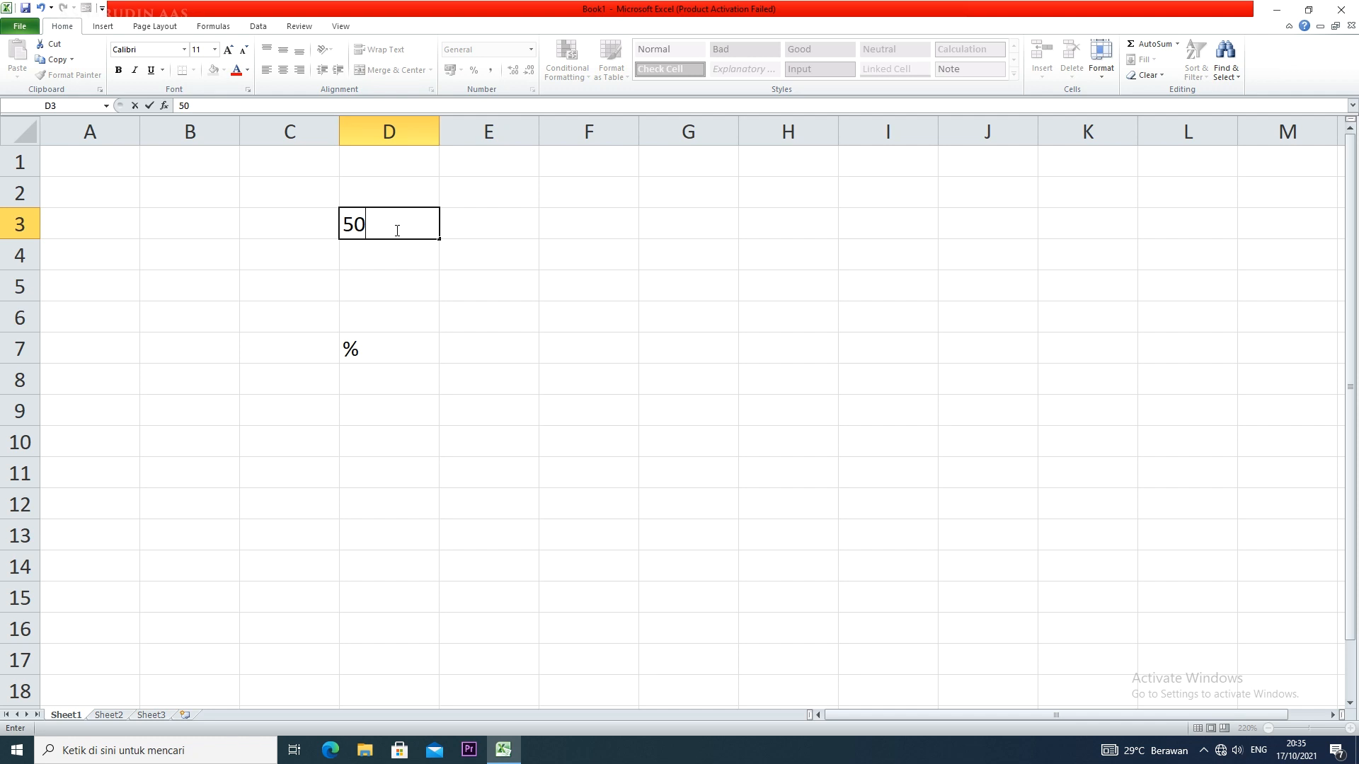
left_click(419, 263)
left_click(422, 228)
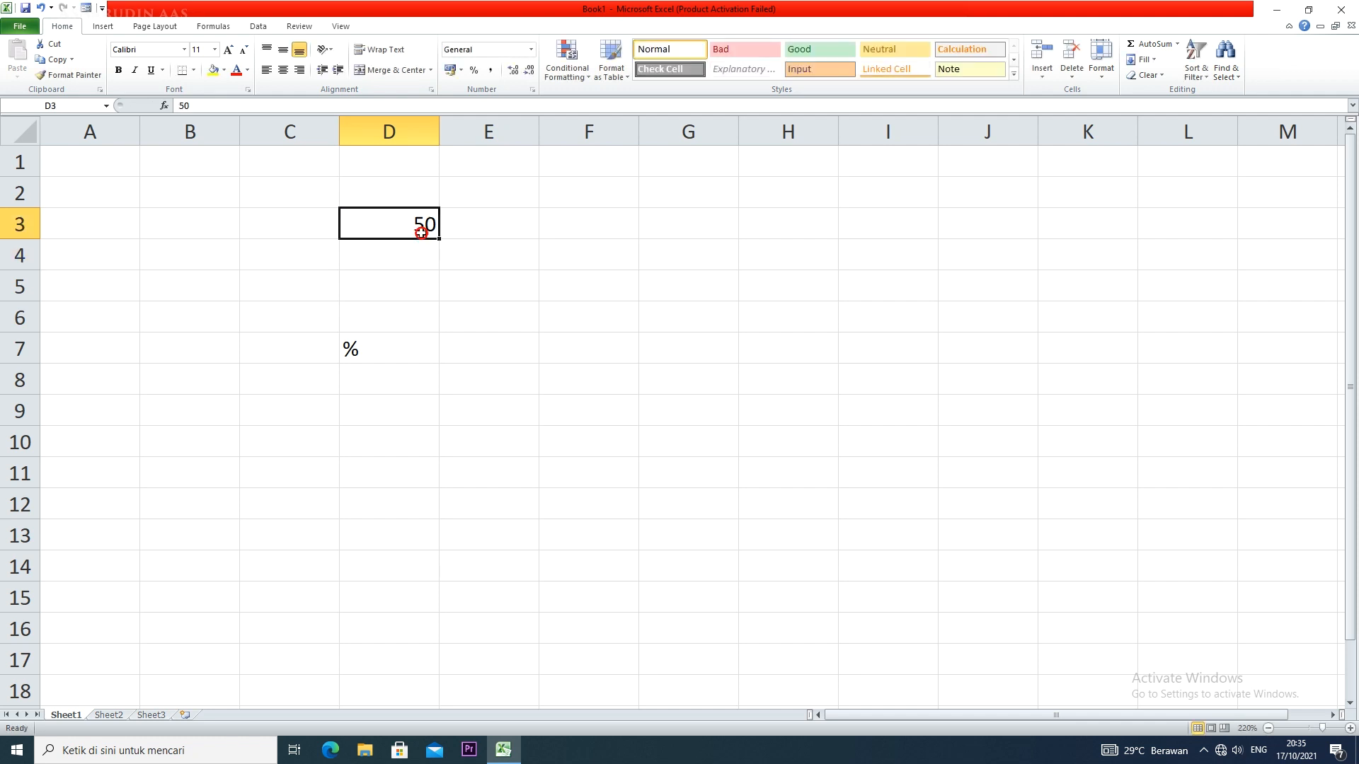
left_click(475, 71)
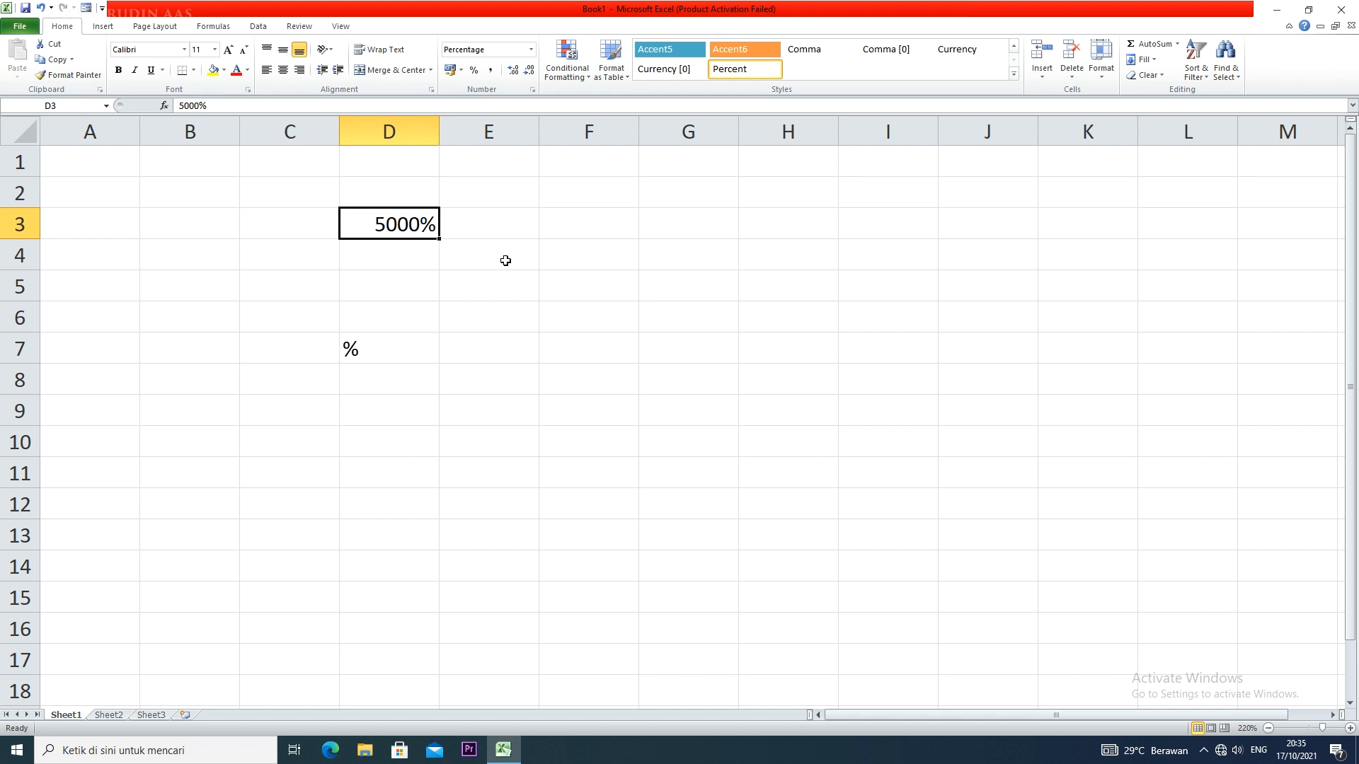
Enter 0,50 in cell F4 and apply the Percent style to it
left_click(602, 264)
type("0")
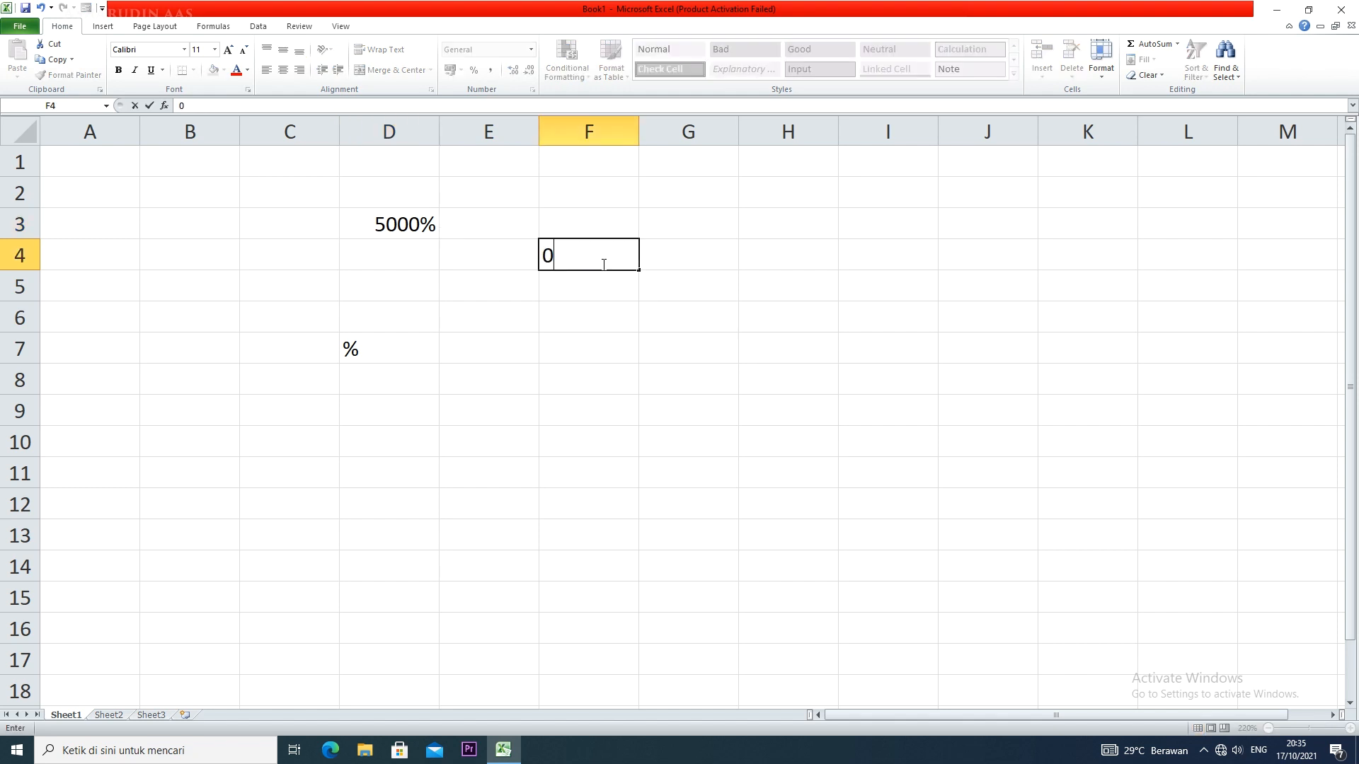
type(",50")
left_click(617, 306)
left_click(617, 255)
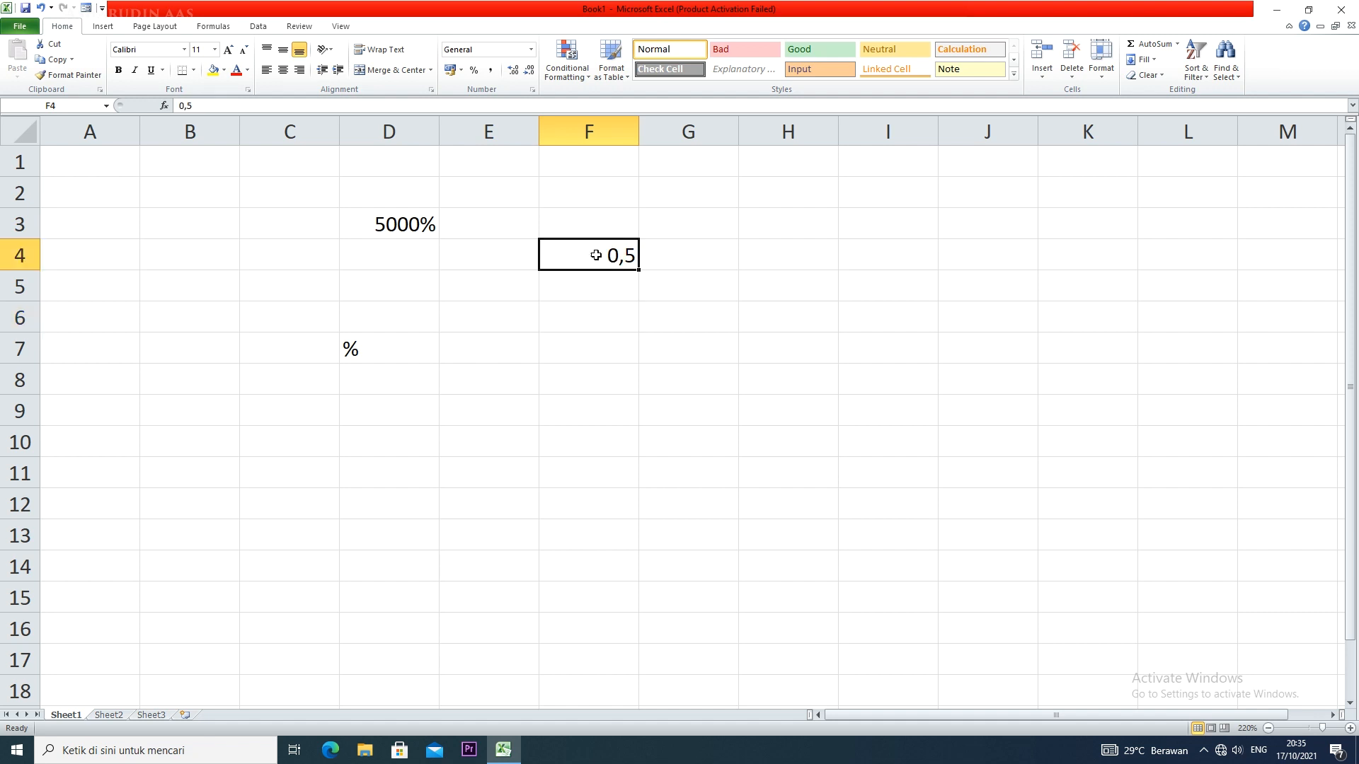
left_click(472, 71)
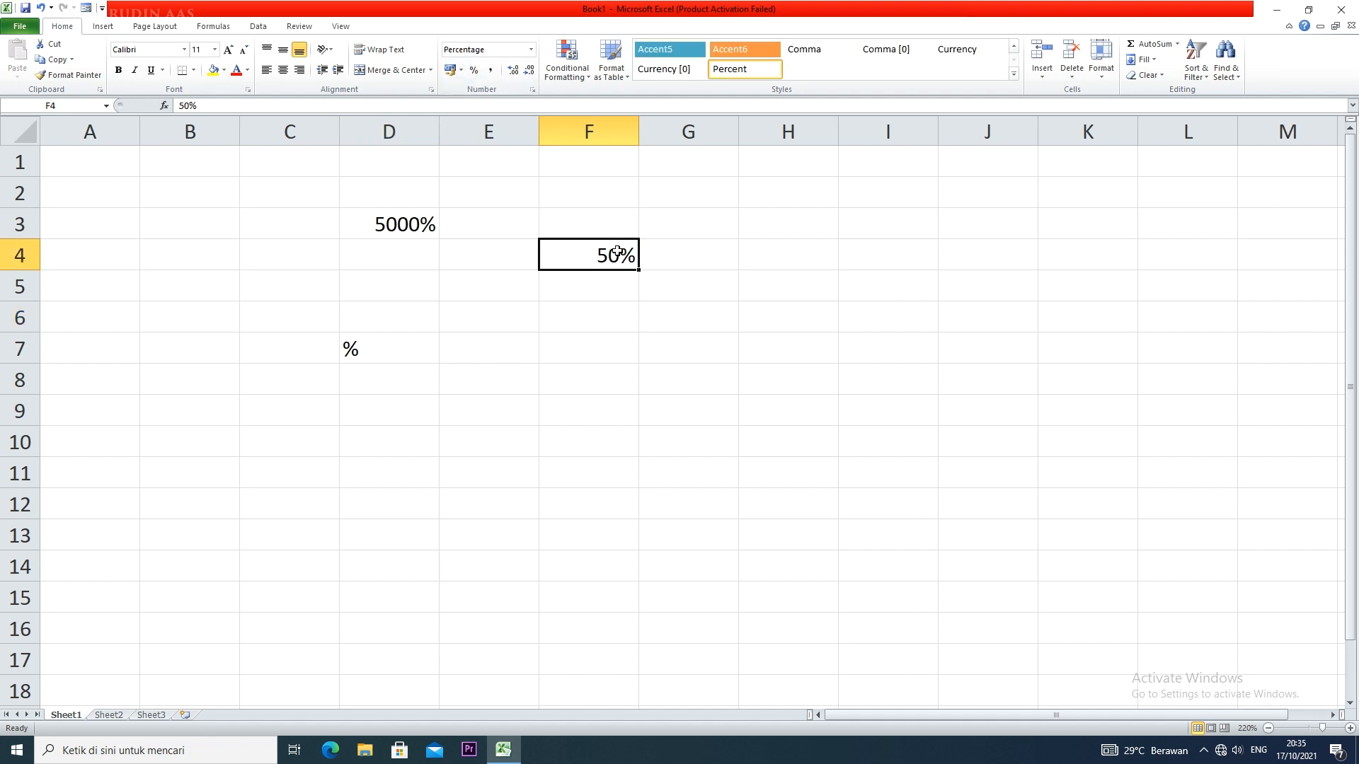
Clear the contents of the range D3:F7
left_click_drag(391, 216, 606, 360)
key("Delete")
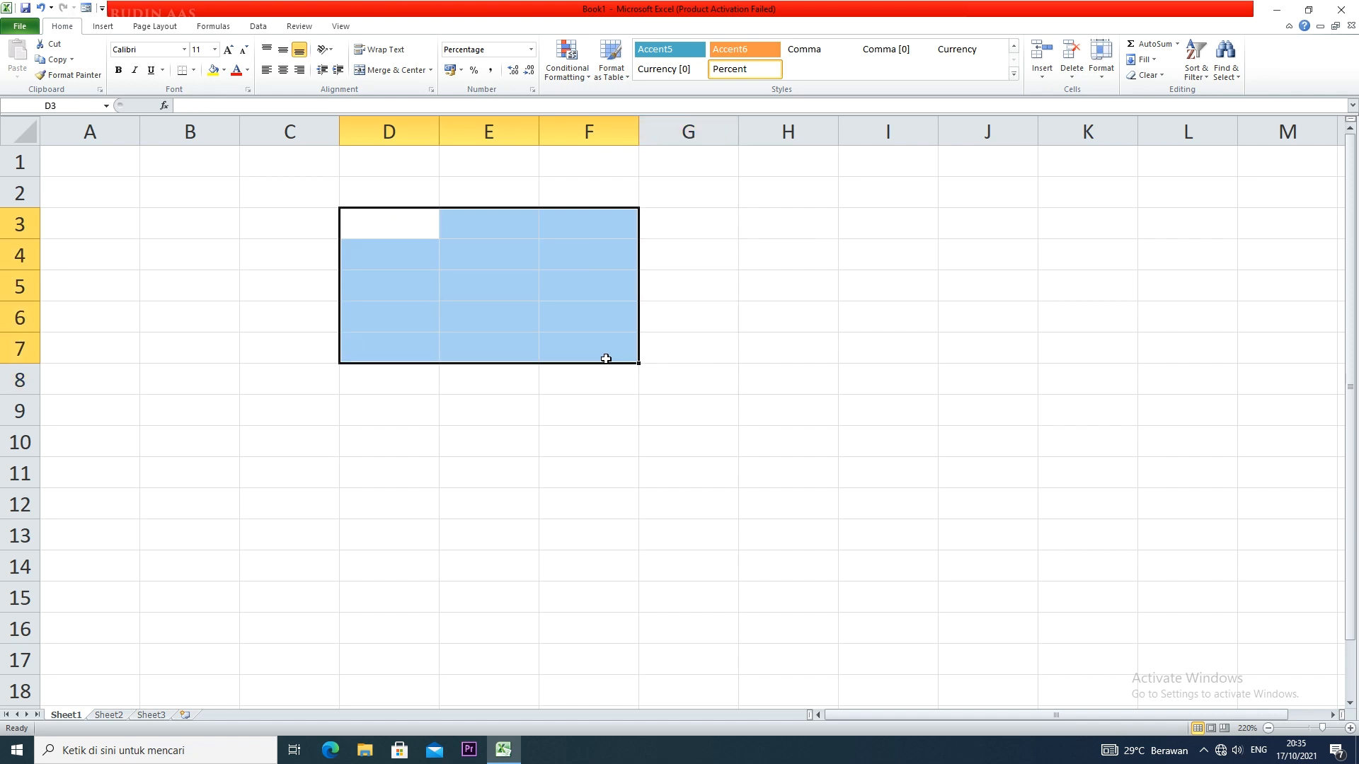
left_click(601, 391)
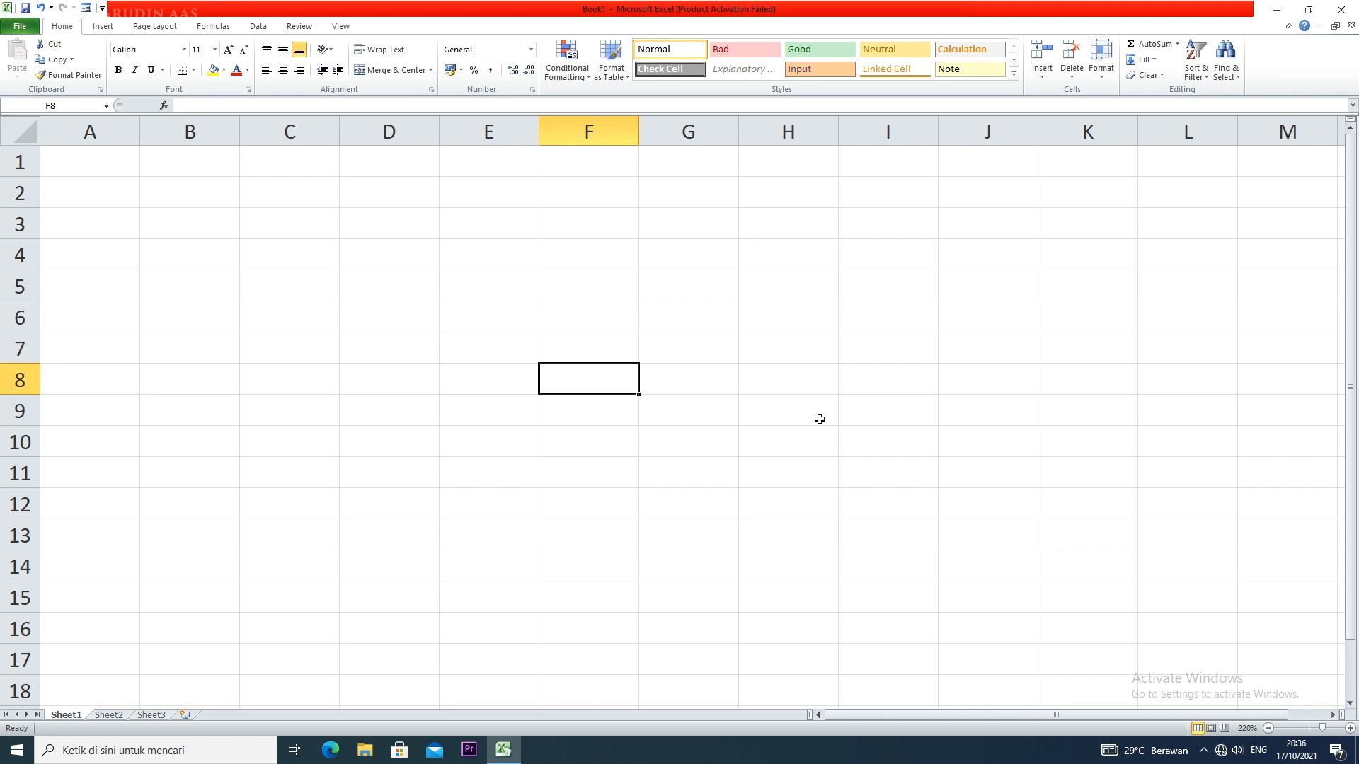
Enter 0,20 as a decimal value in cell H6
left_click(805, 322)
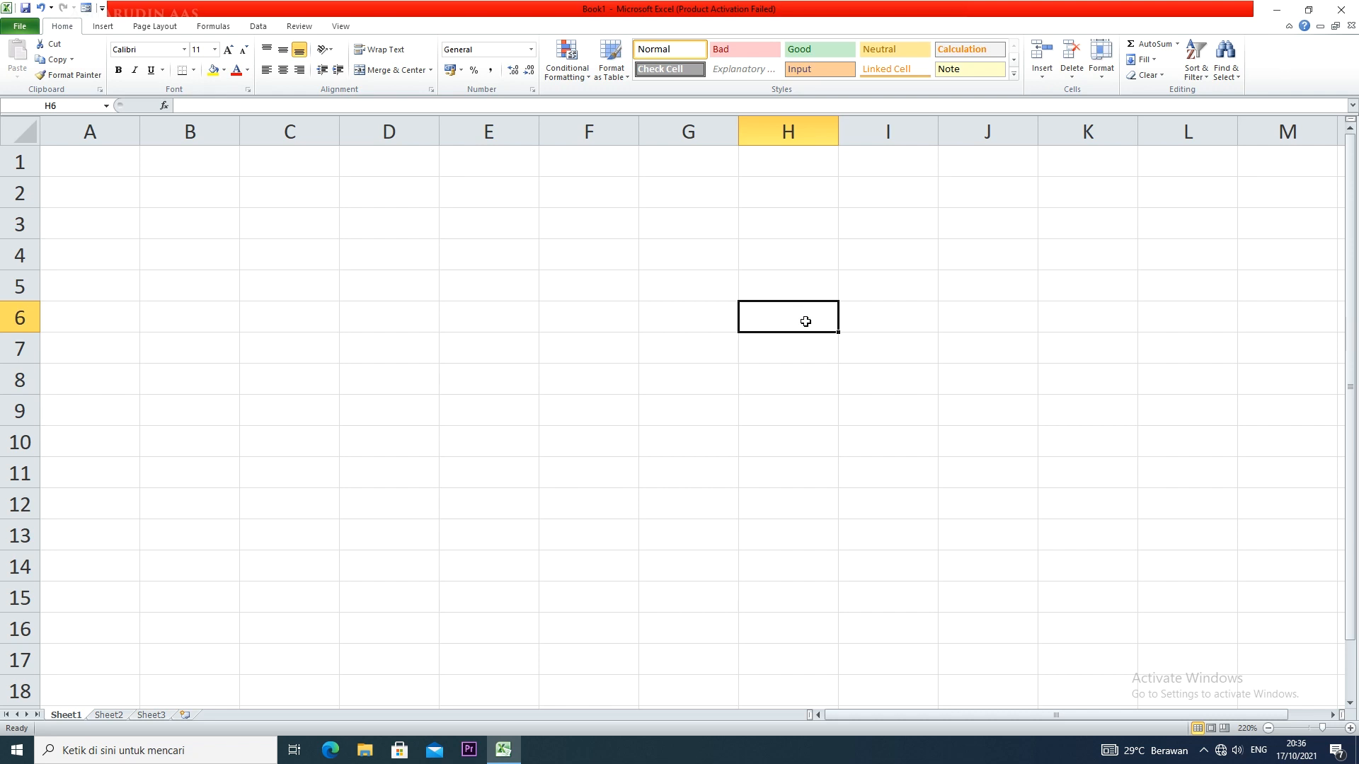
type("0,20")
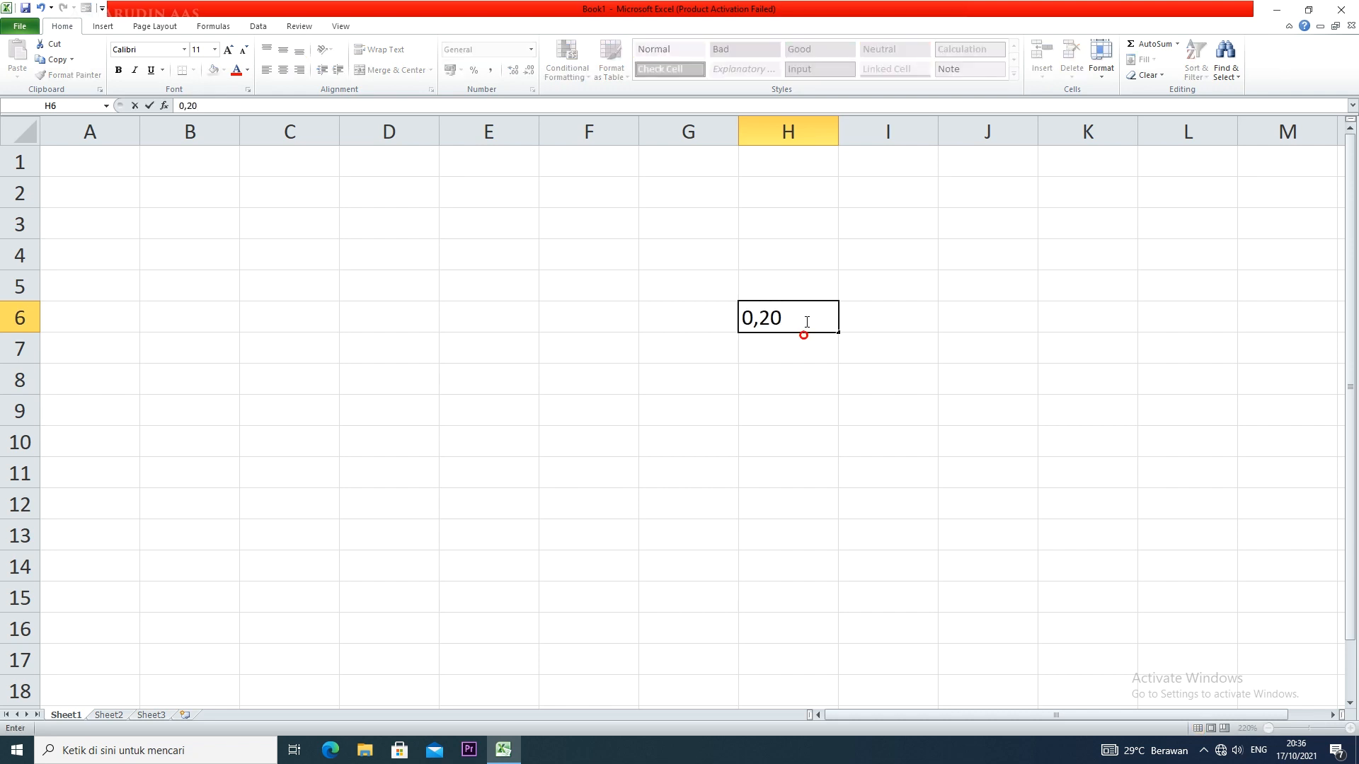
key("Return")
Format cell H6 with the Percentage number category and 0 decimal places through Format Cells
left_click(799, 318)
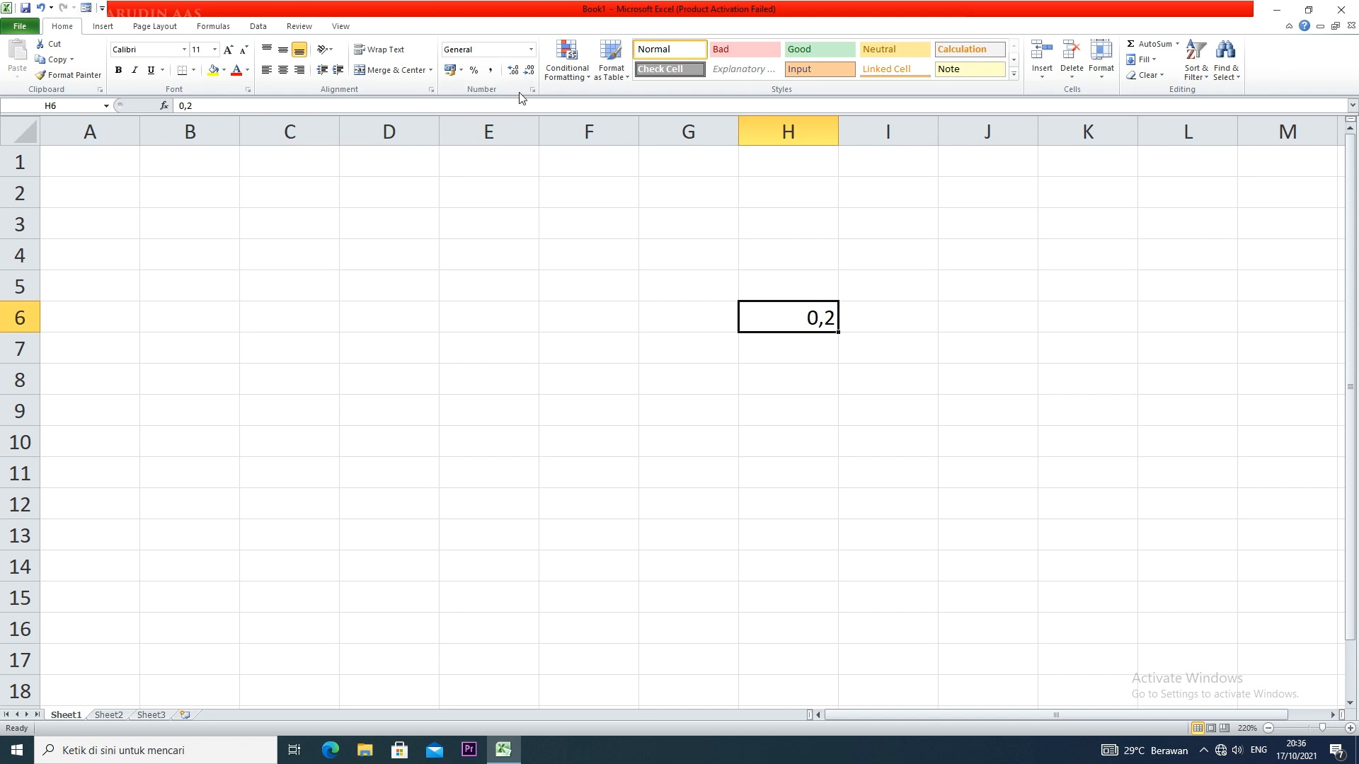
left_click(532, 49)
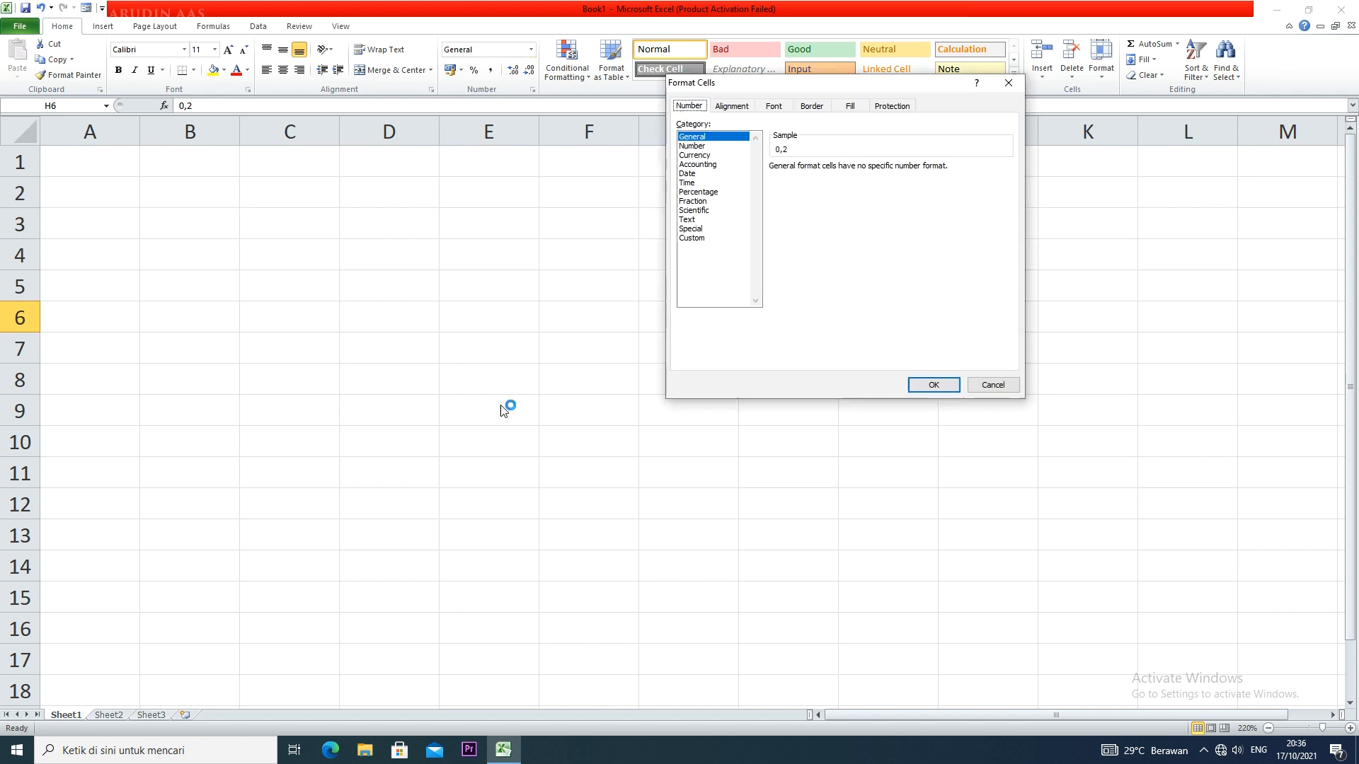
left_click_drag(904, 84, 527, 167)
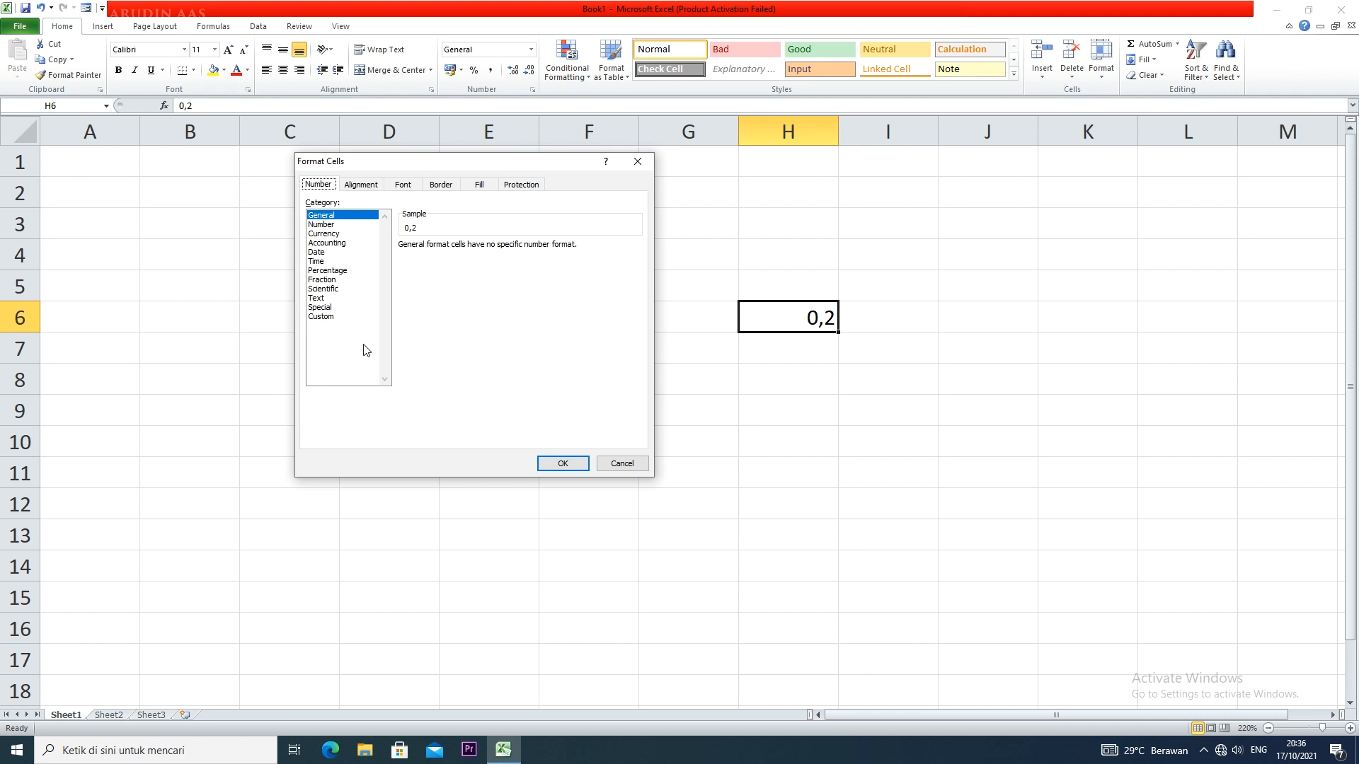
left_click(327, 271)
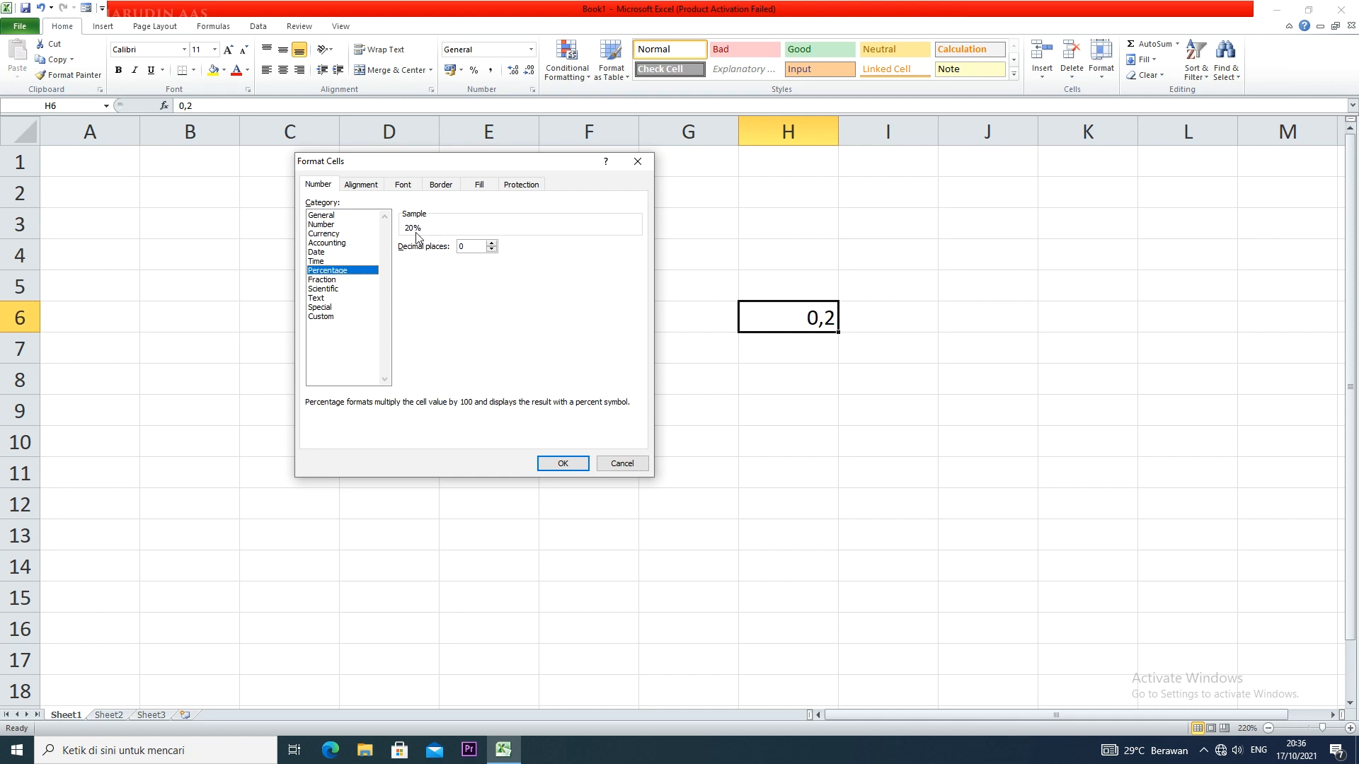
left_click(491, 243)
left_click(563, 463)
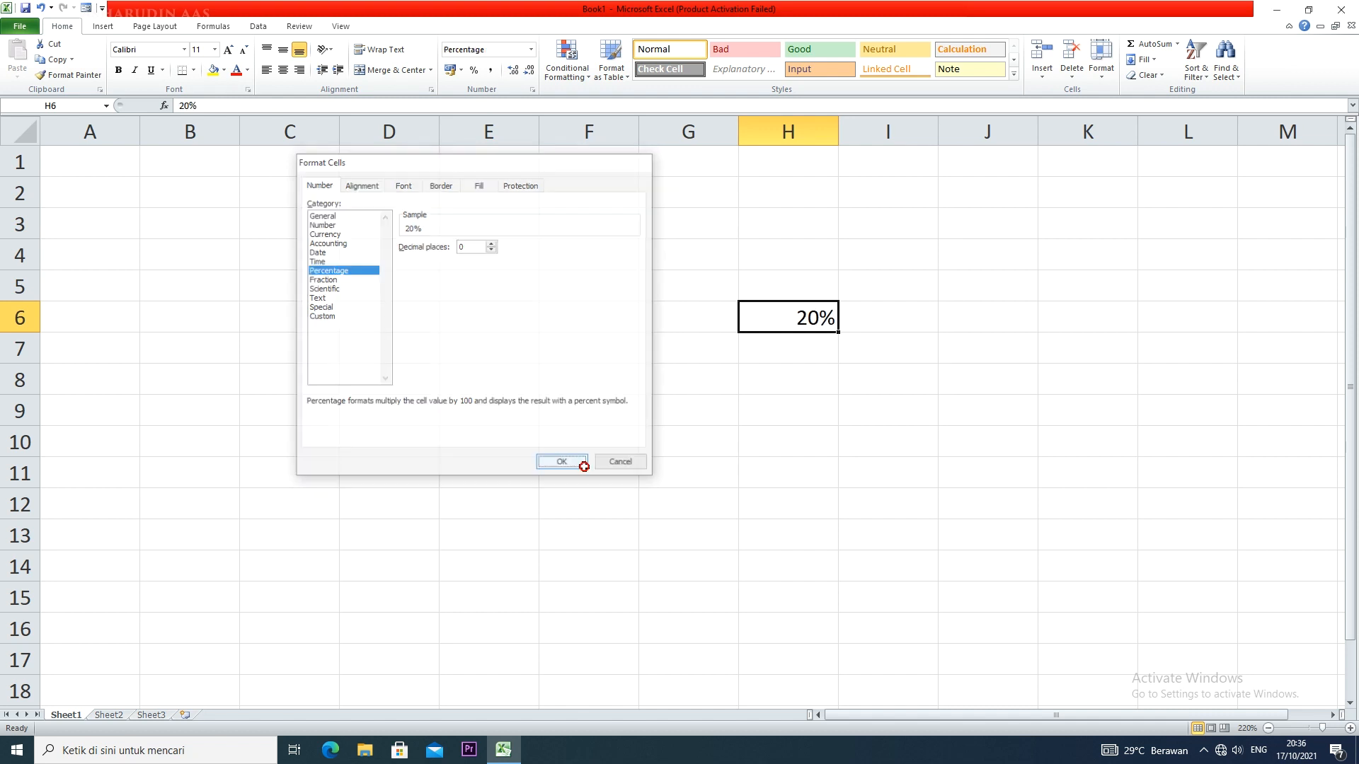
Clear the contents of cell H6
left_click(771, 381)
left_click(783, 317)
left_click(792, 359)
left_click(794, 320)
left_click(792, 346)
left_click(792, 326)
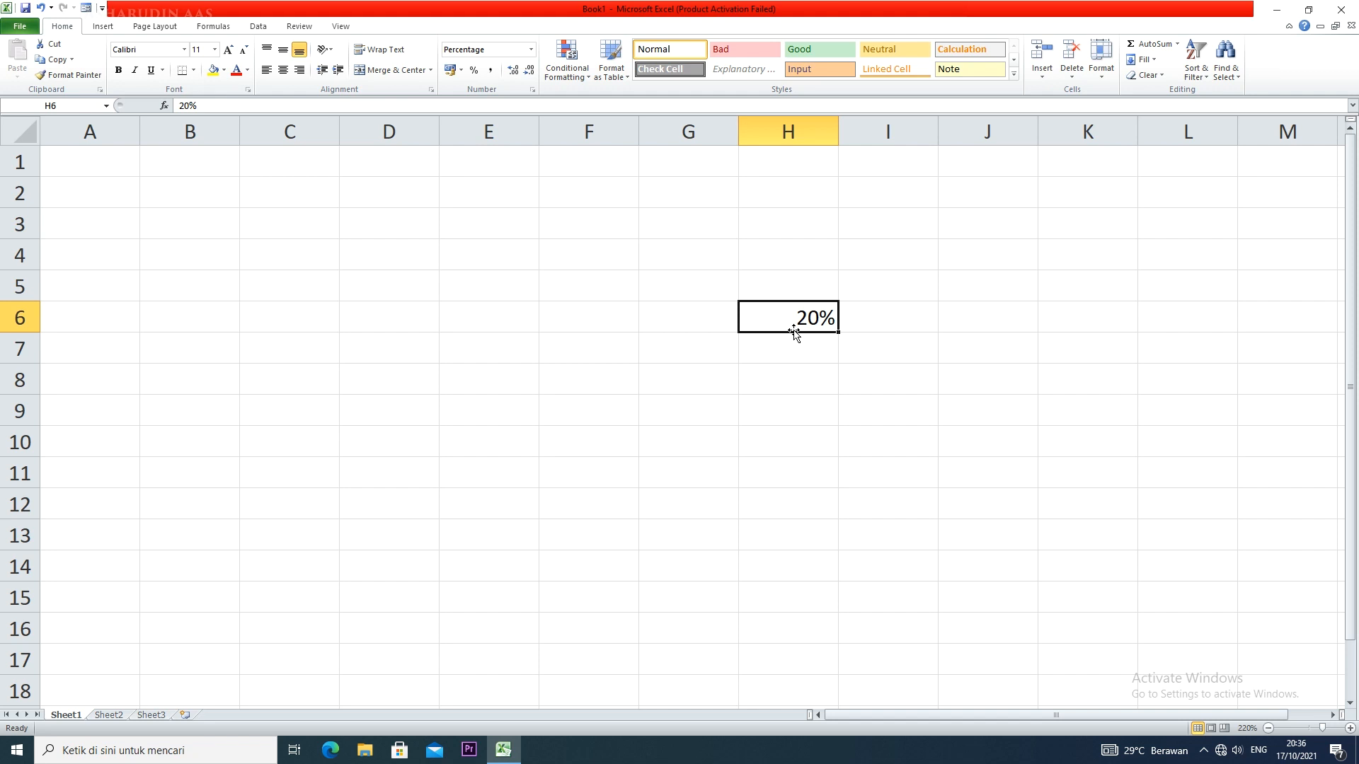
key("Delete")
left_click(765, 392)
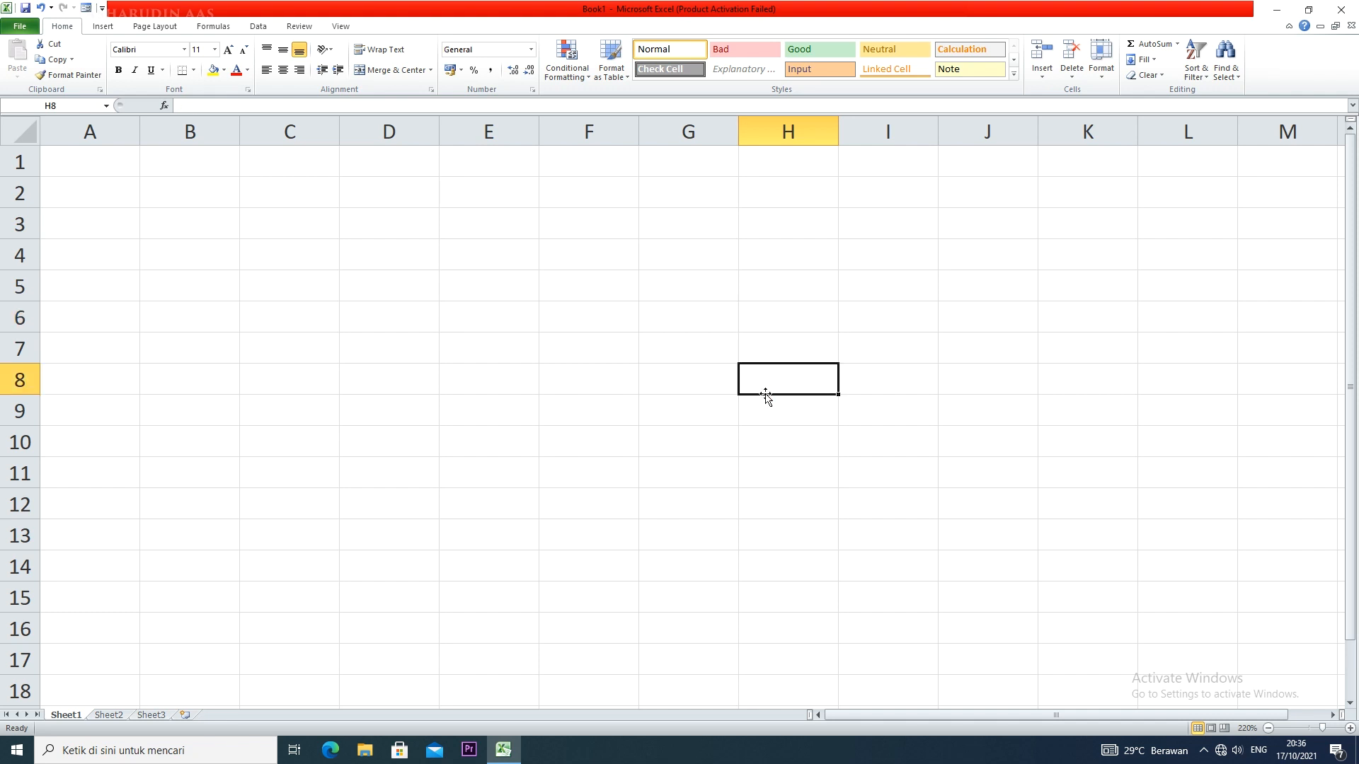
Narrow column A to fit a short number column and widen column B to fit names
left_click(333, 279)
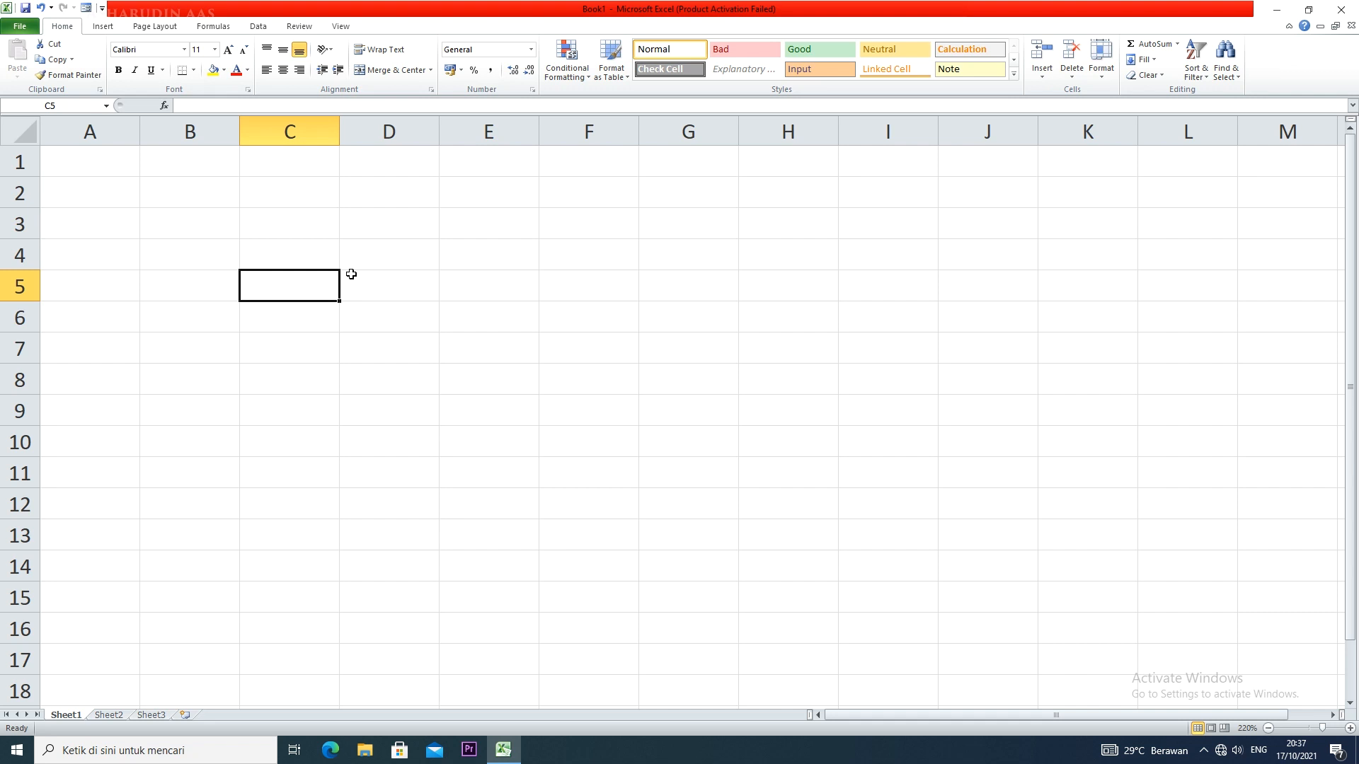
left_click_drag(139, 133, 77, 137)
left_click_drag(182, 127, 326, 141)
Enter the table headers "no" in cell A3 and "nama" in cell B3
left_click(71, 228)
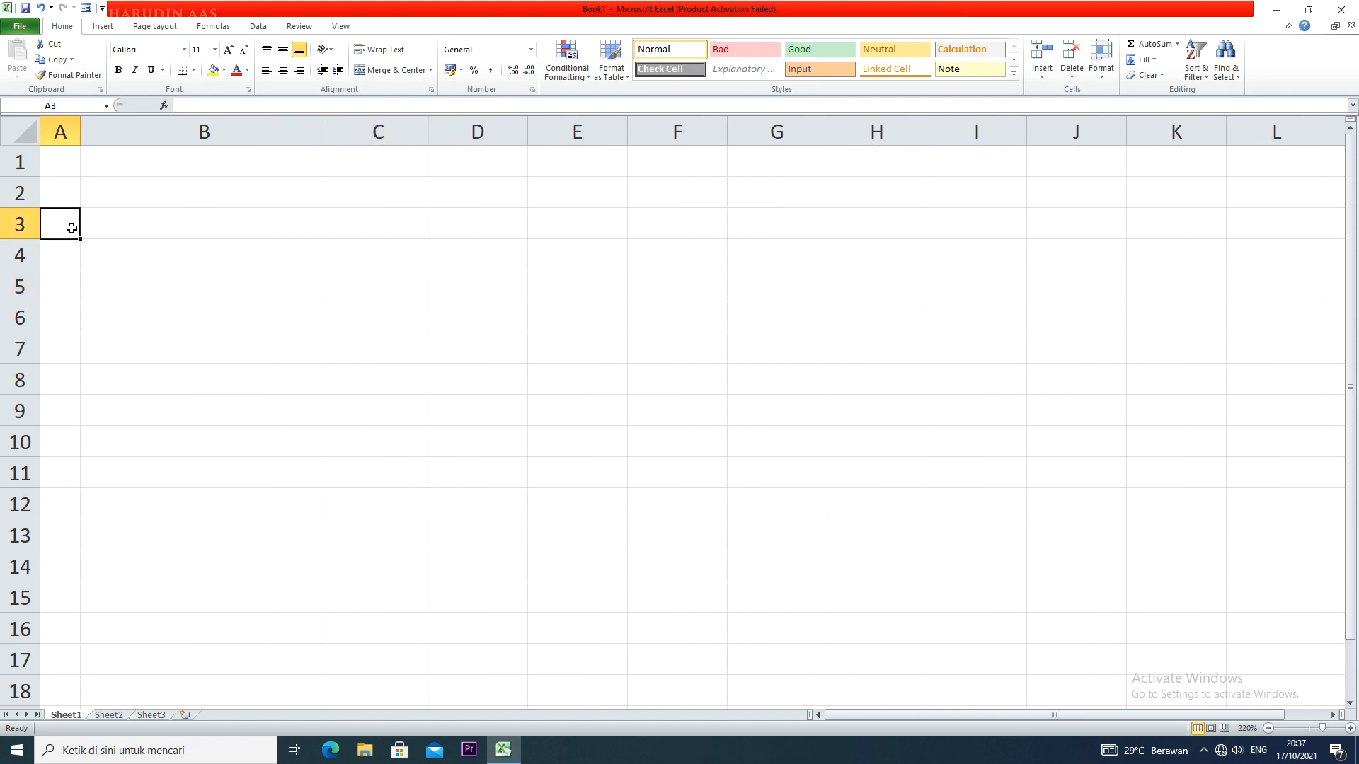
type("no")
key("Tab")
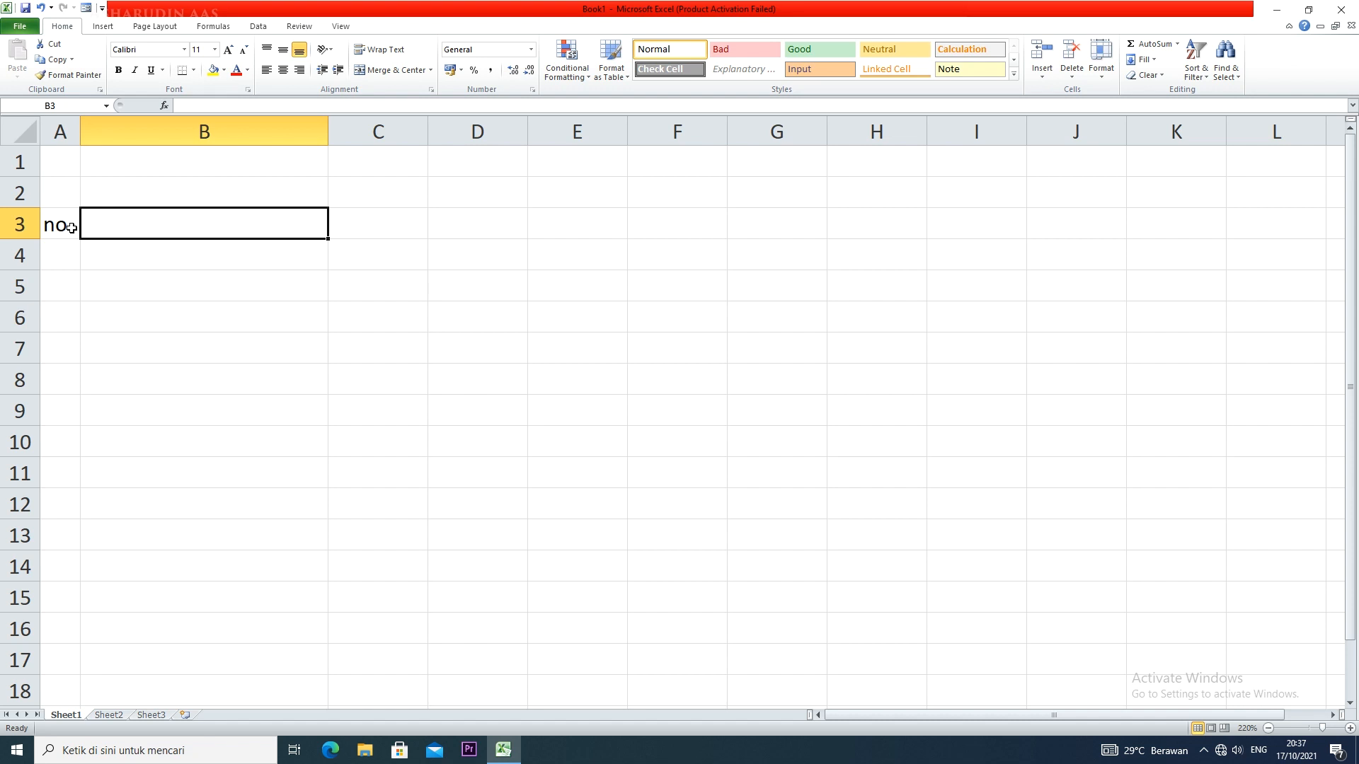
type("ju")
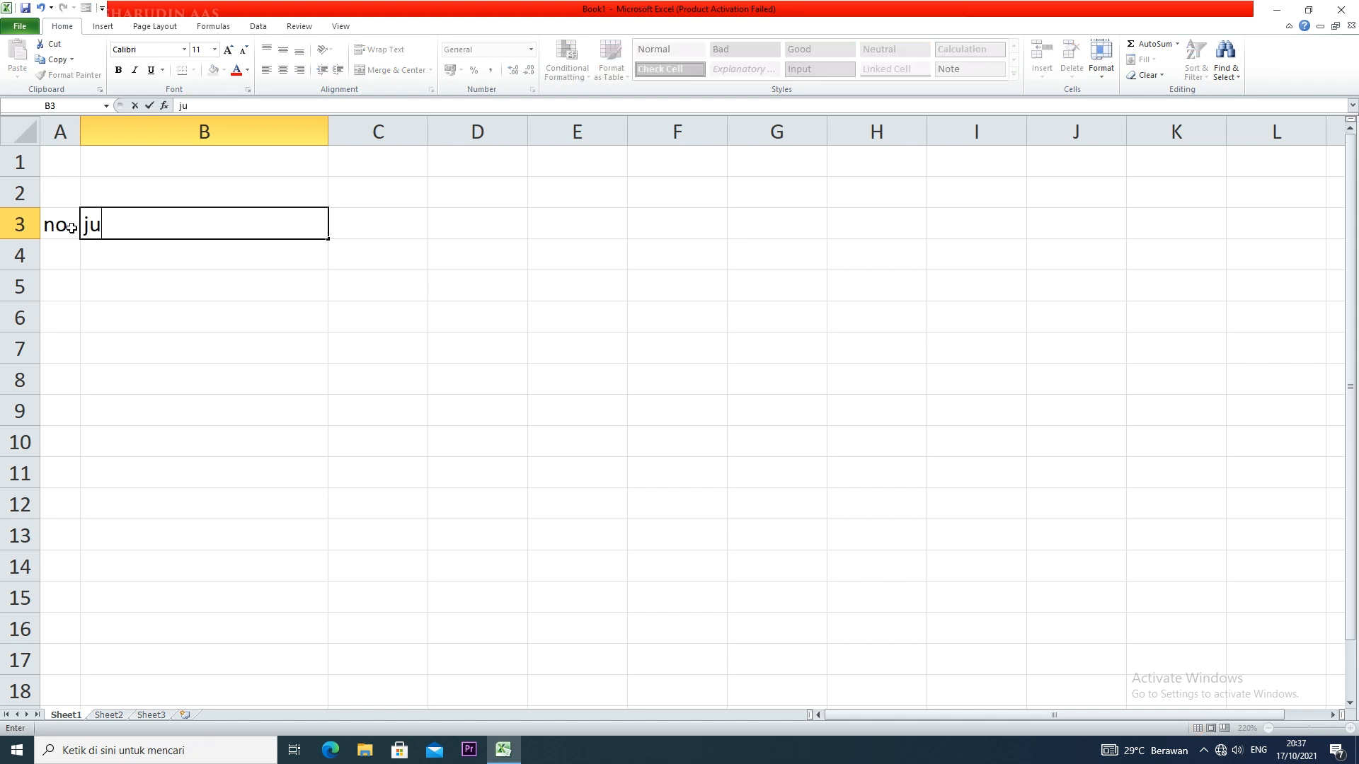
type("malh")
key("BackSpace")
key("BackSpace")
key("BackSpace")
key("BackSpace")
key("BackSpace")
key("BackSpace")
type("nama")
key("Tab")
Enter the table headers "jumlah benar" in cell C3 and "jumlah salah" in cell D3
type("jumlah ")
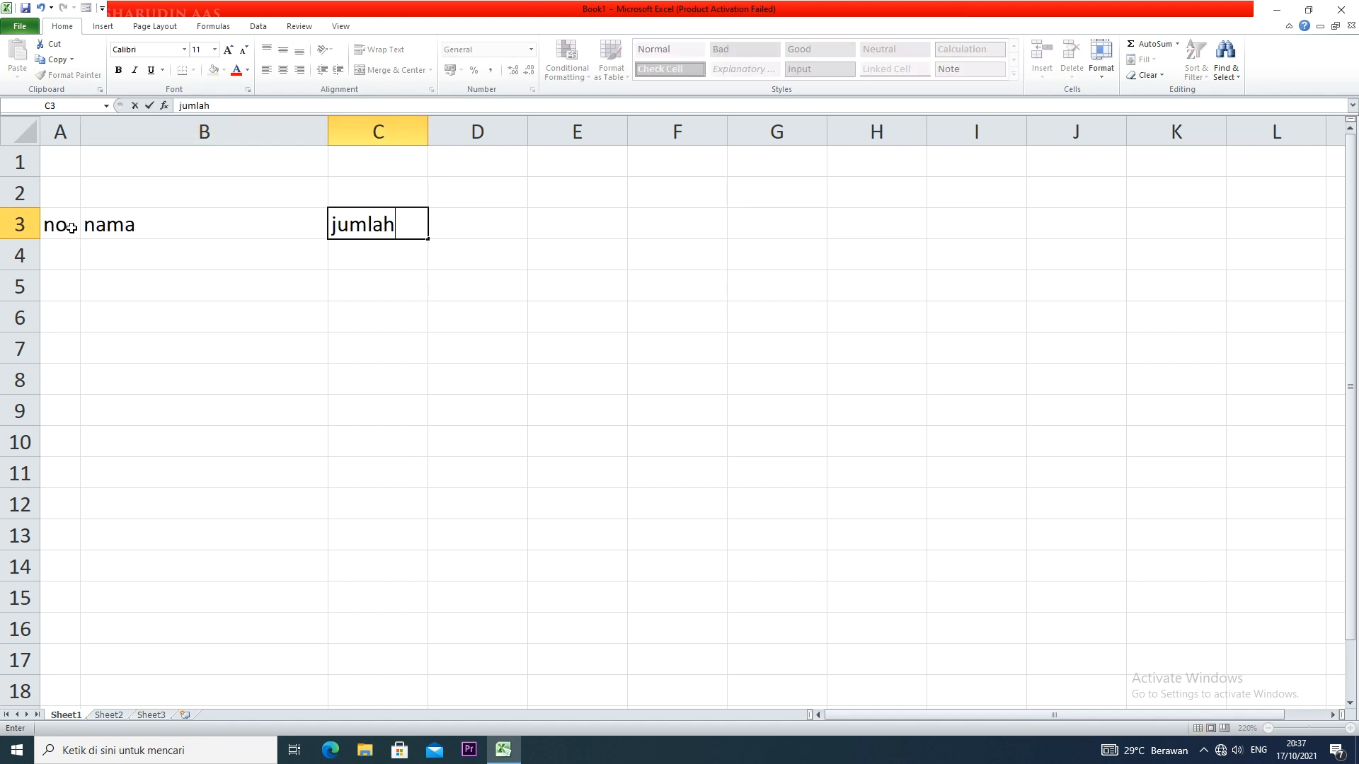
type("benar")
key("Tab")
type("jum")
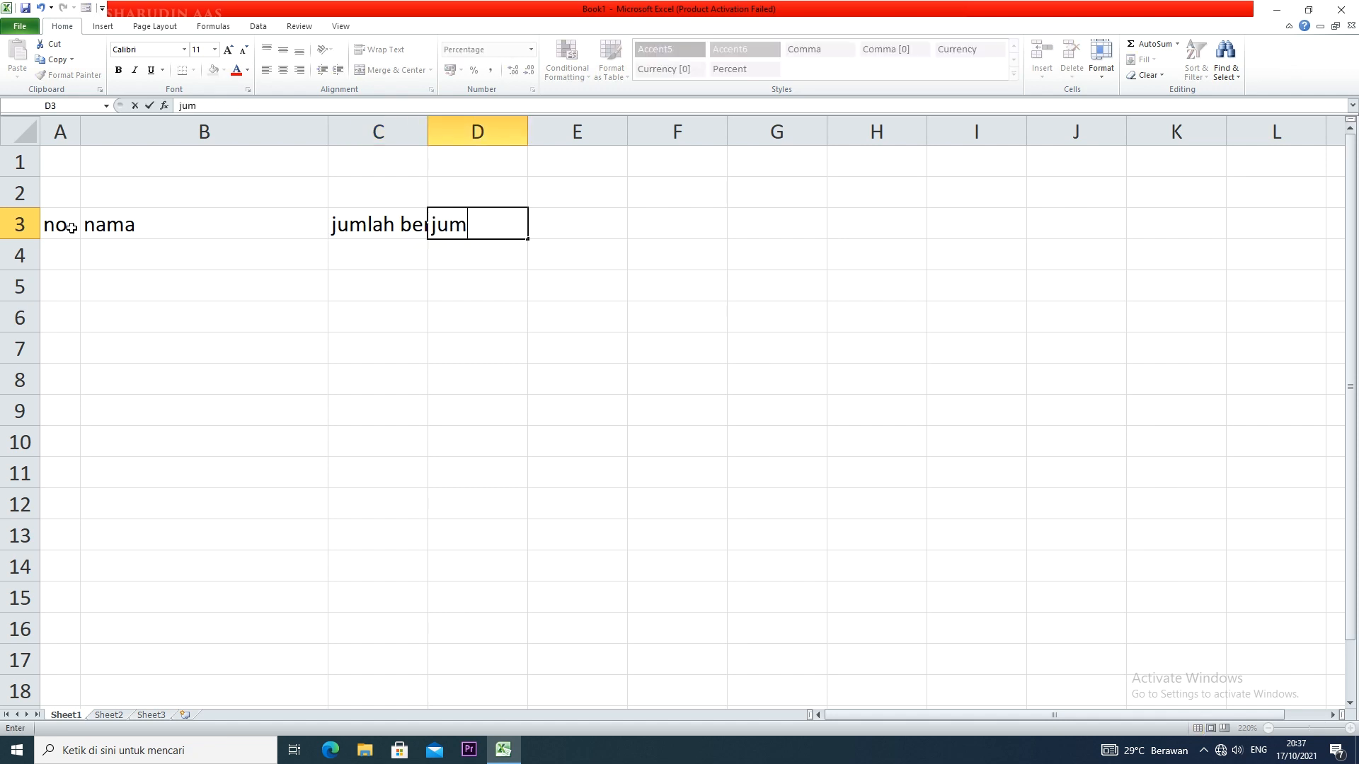
type("lah salah")
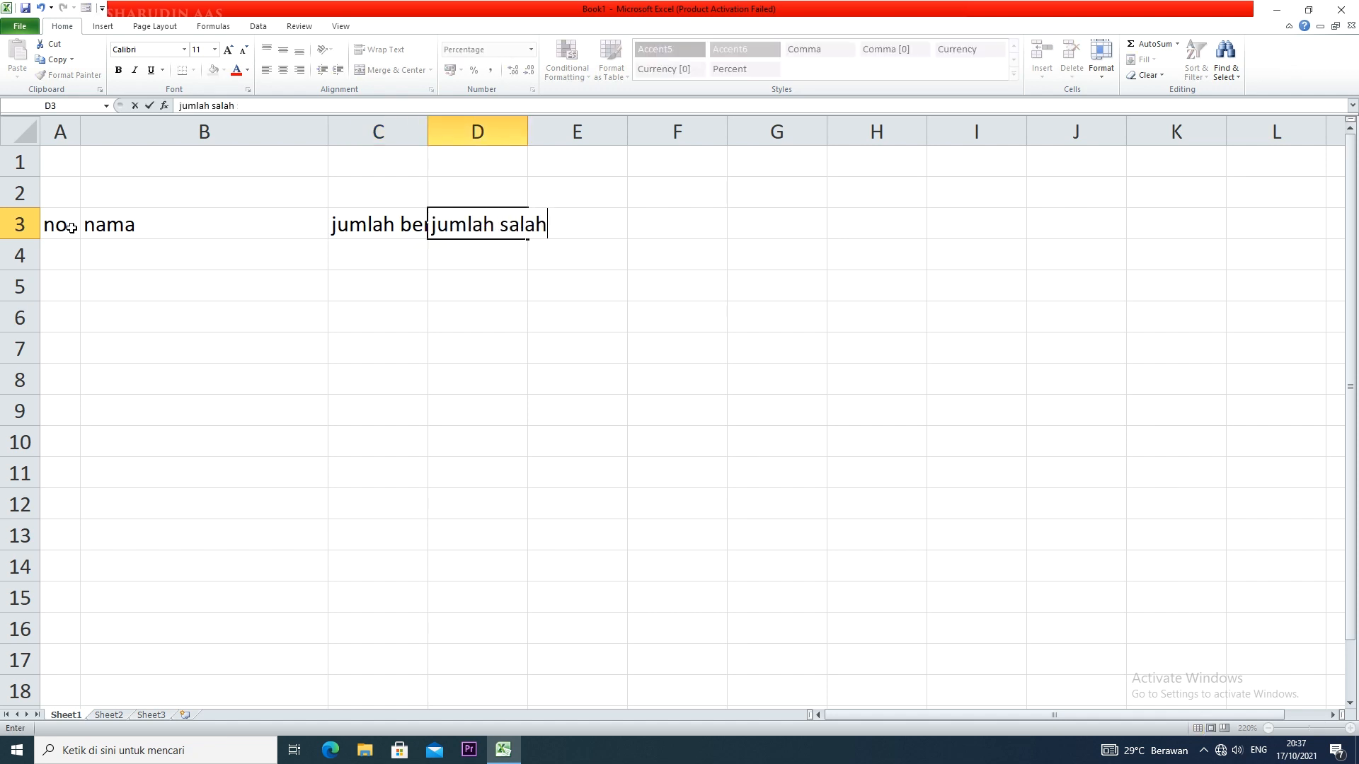
left_click(264, 251)
Narrow column B and widen columns C and D to fit their header texts
left_click_drag(328, 132, 224, 154)
left_click_drag(327, 133, 373, 135)
left_click_drag(474, 131, 533, 123)
Apply all borders to the table range A3:D6
left_click_drag(60, 226, 483, 317)
left_click(194, 71)
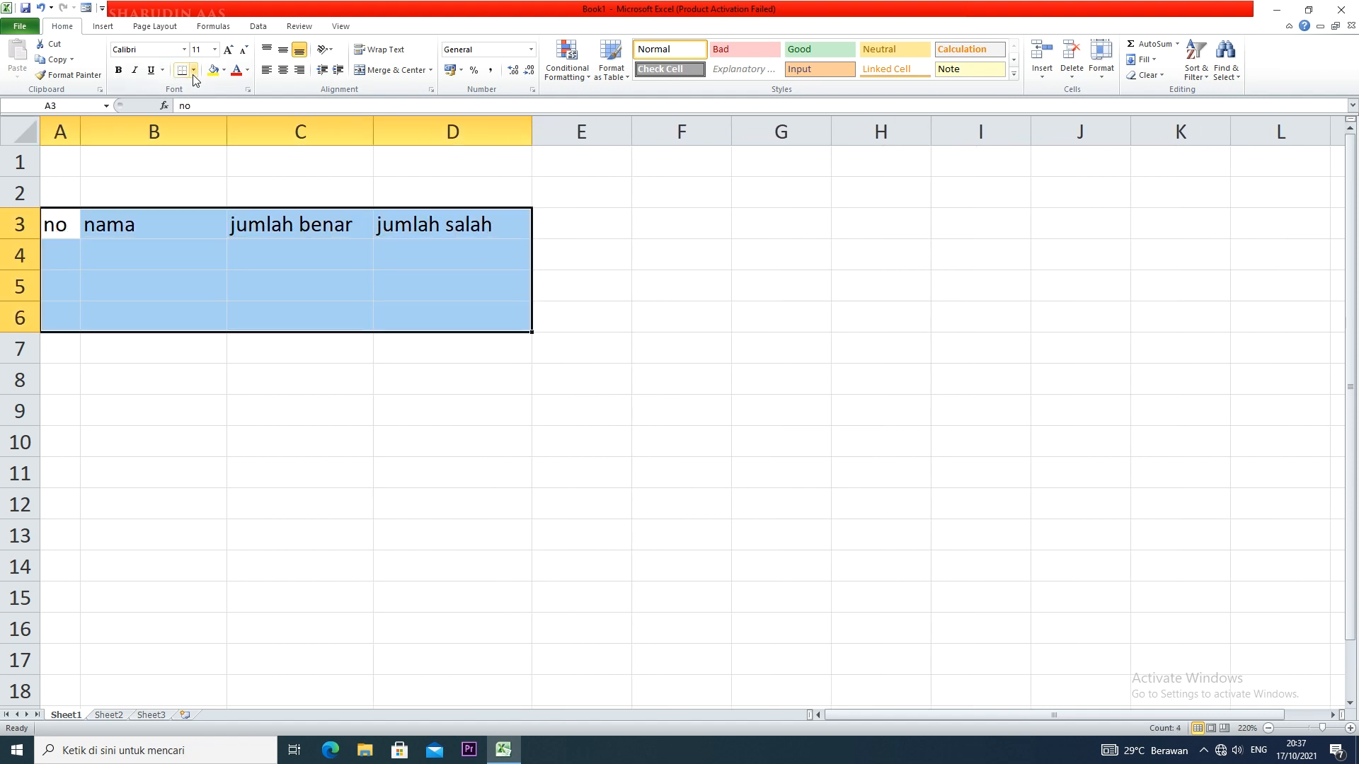
left_click(185, 182)
Number the table rows 1, 2 and 3 in cells A4 to A6
left_click(73, 258)
type("1")
key("Return")
type("2")
key("Return")
type("3")
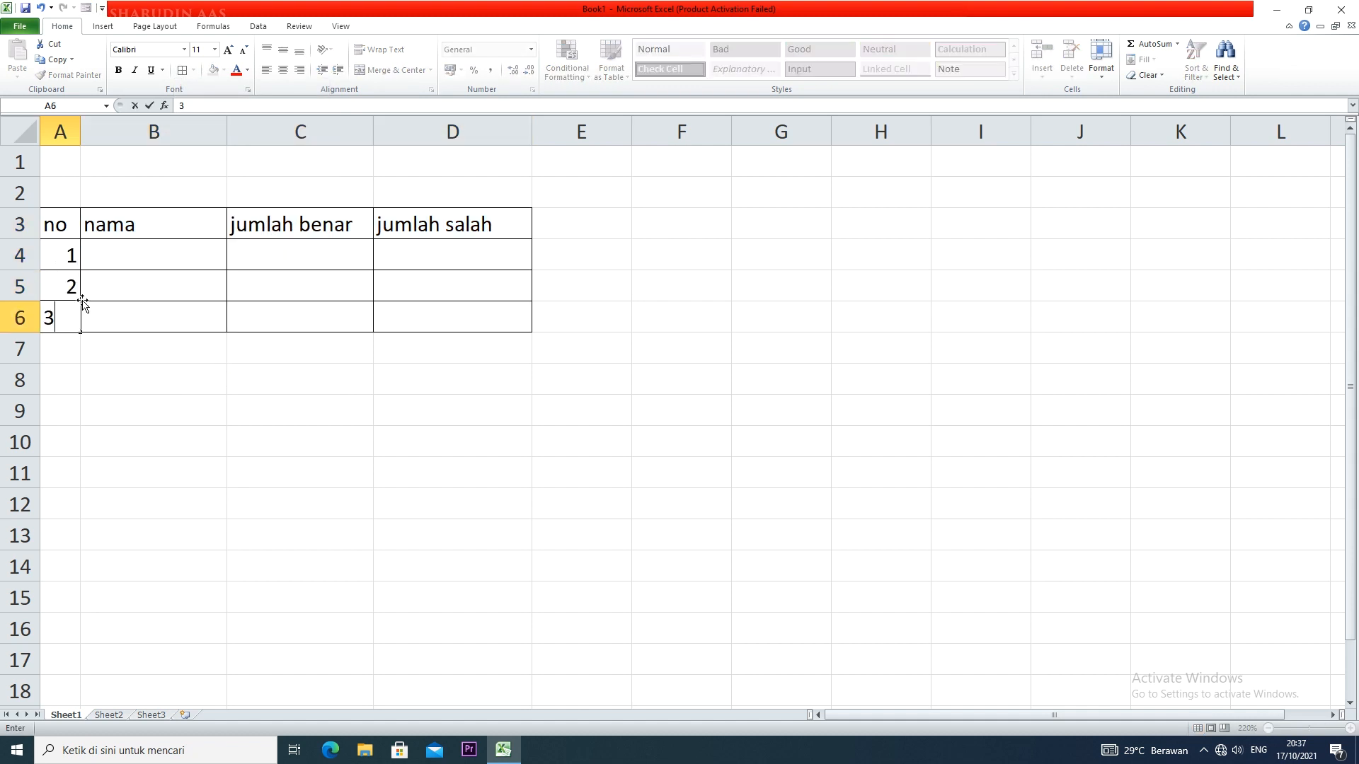
left_click(117, 276)
Enter the names "a", "b" and "c" in cells B4 to B6
left_click(130, 254)
type("a")
left_click(135, 287)
type("b")
left_click(146, 316)
type("c")
Enter the "jumlah benar" and "jumlah salah" values: 8 and 2 for a, 5 and 5 for b, 6 and 4 for c
left_click(285, 255)
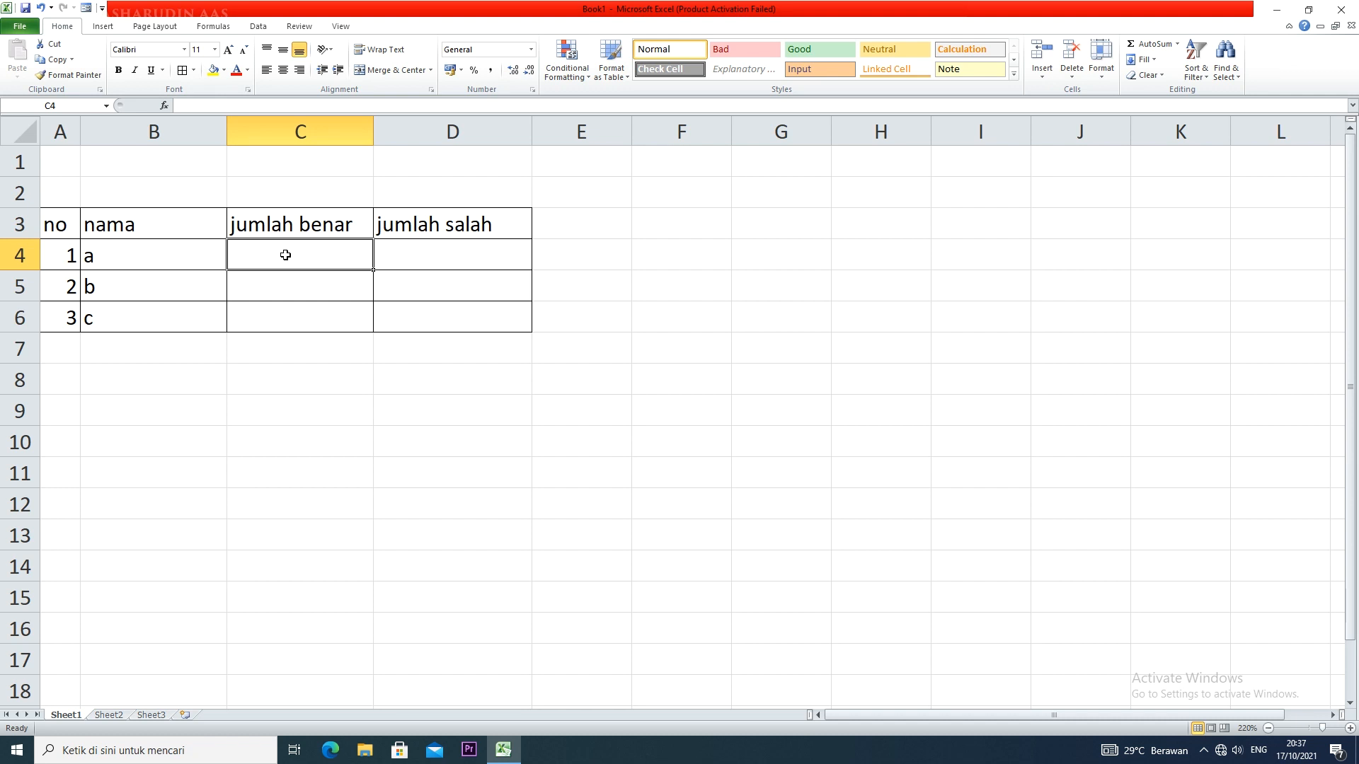
type("8")
left_click(434, 255)
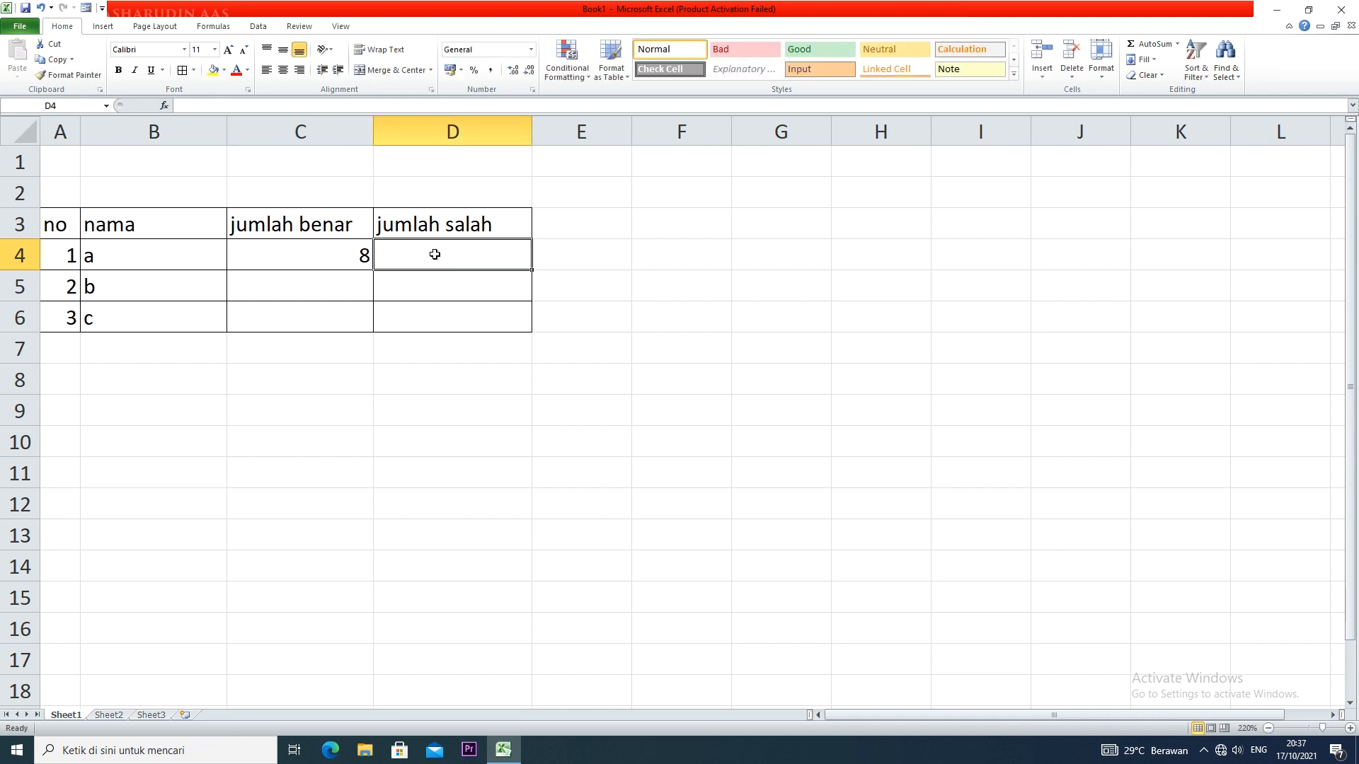
type("2")
left_click(346, 298)
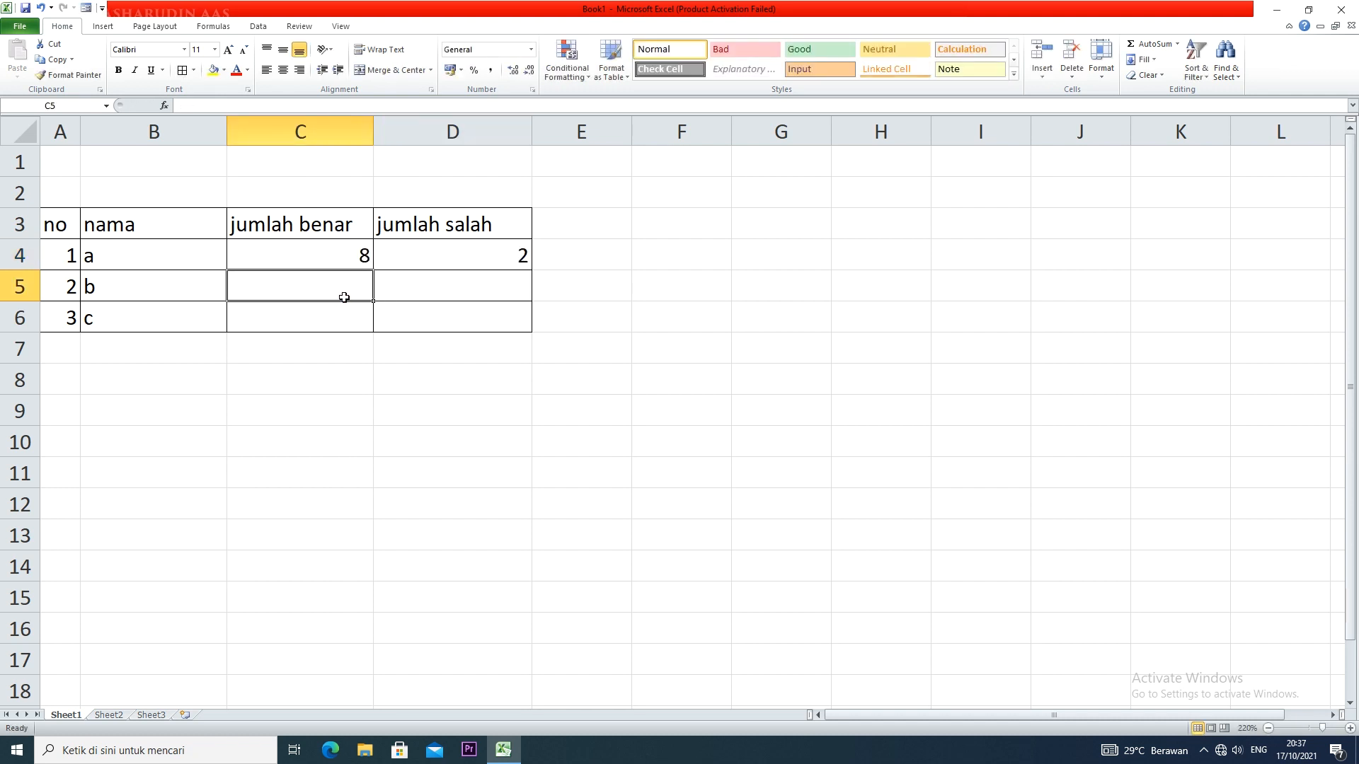
type("5")
left_click(433, 296)
type("5")
left_click(354, 320)
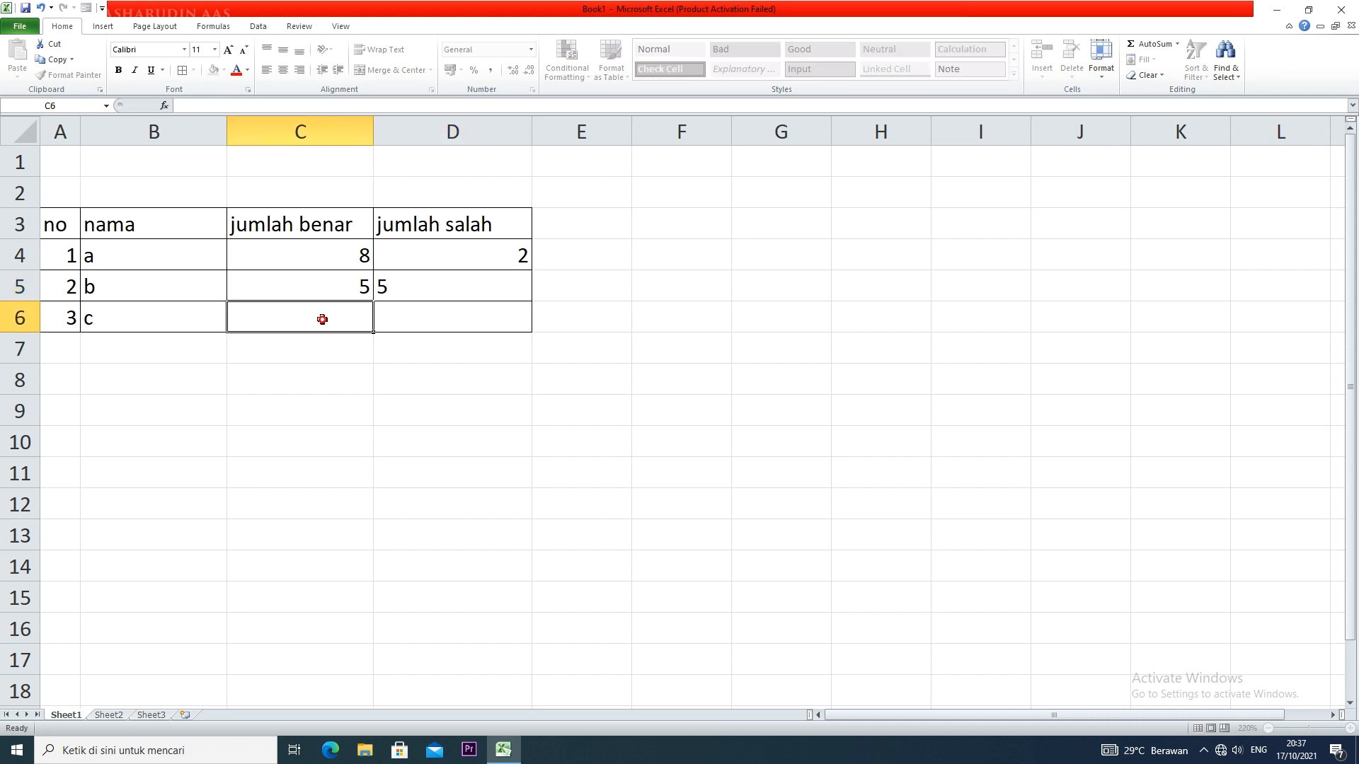
type("6")
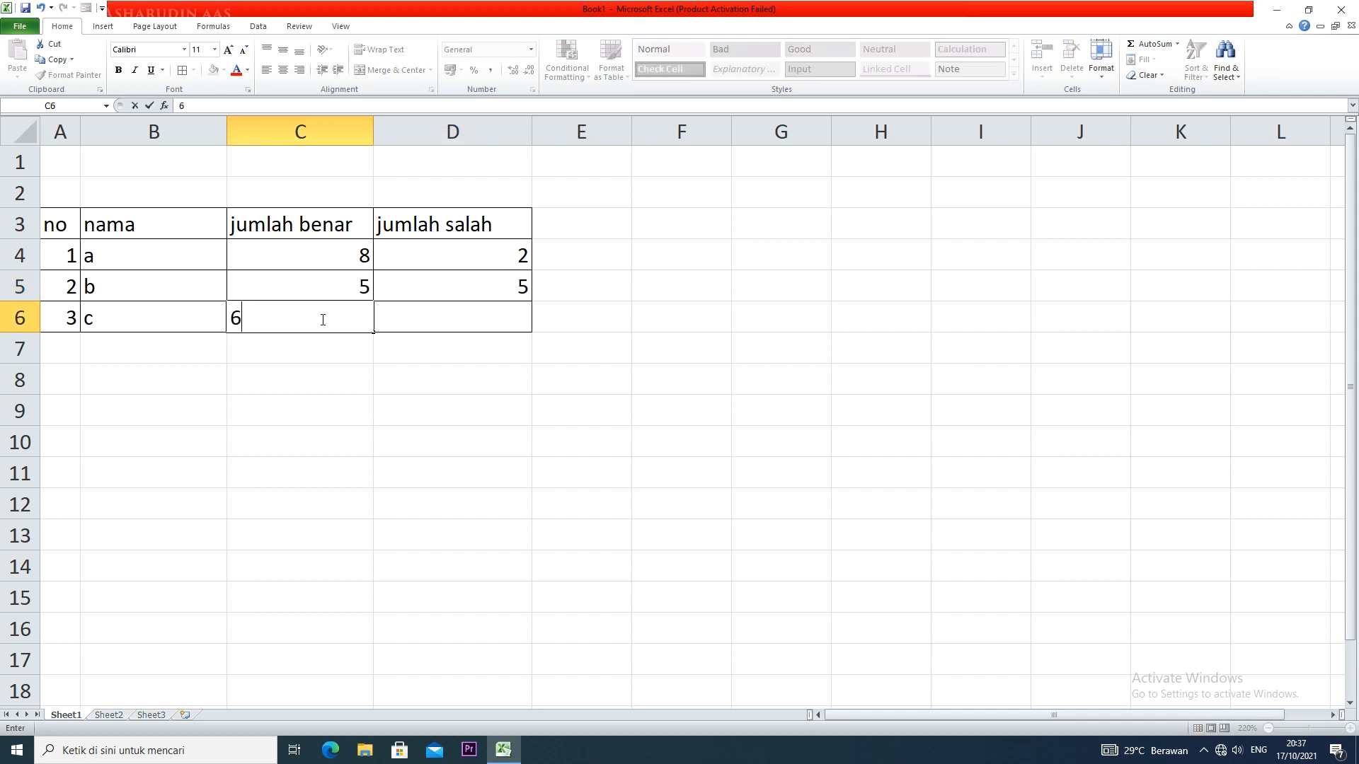
left_click(450, 319)
type("4")
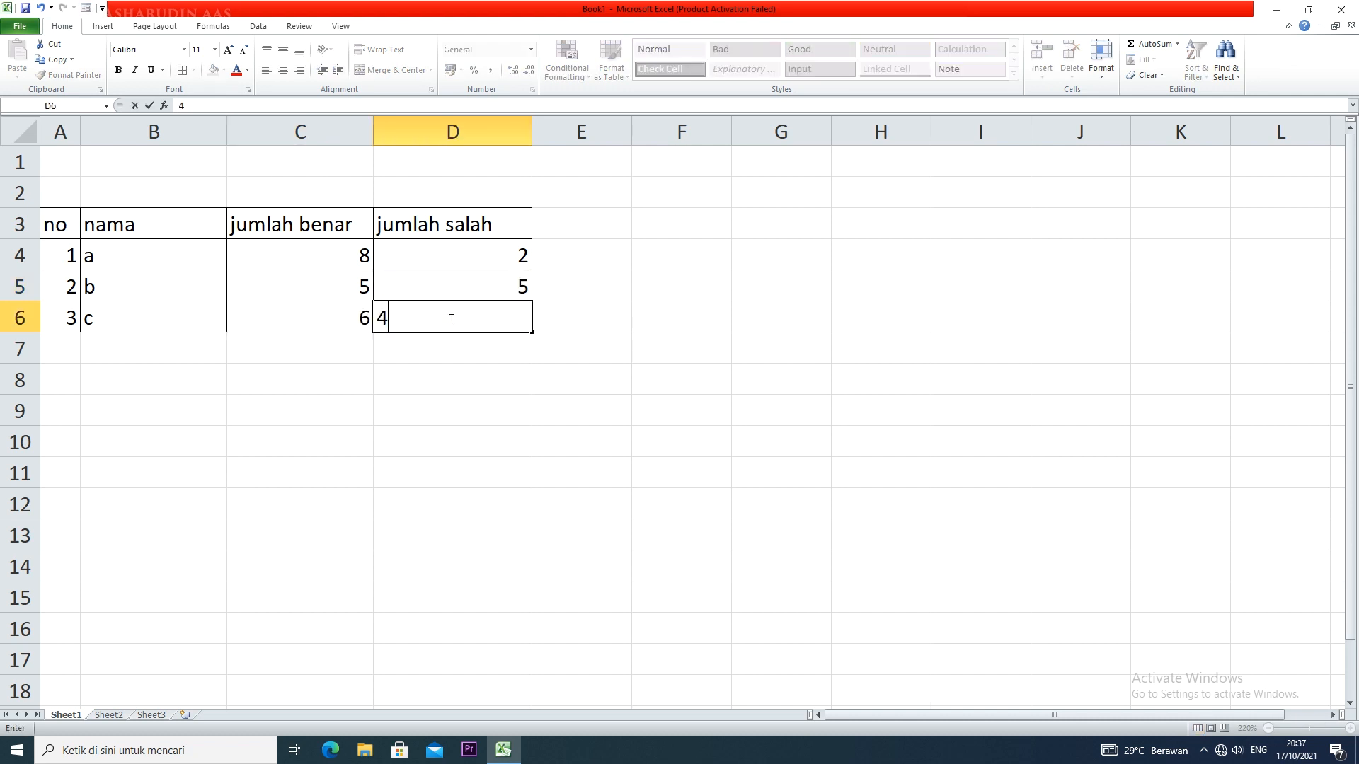
left_click(473, 383)
Center the contents of the table range A3:D6 horizontally
left_click_drag(335, 260, 488, 309)
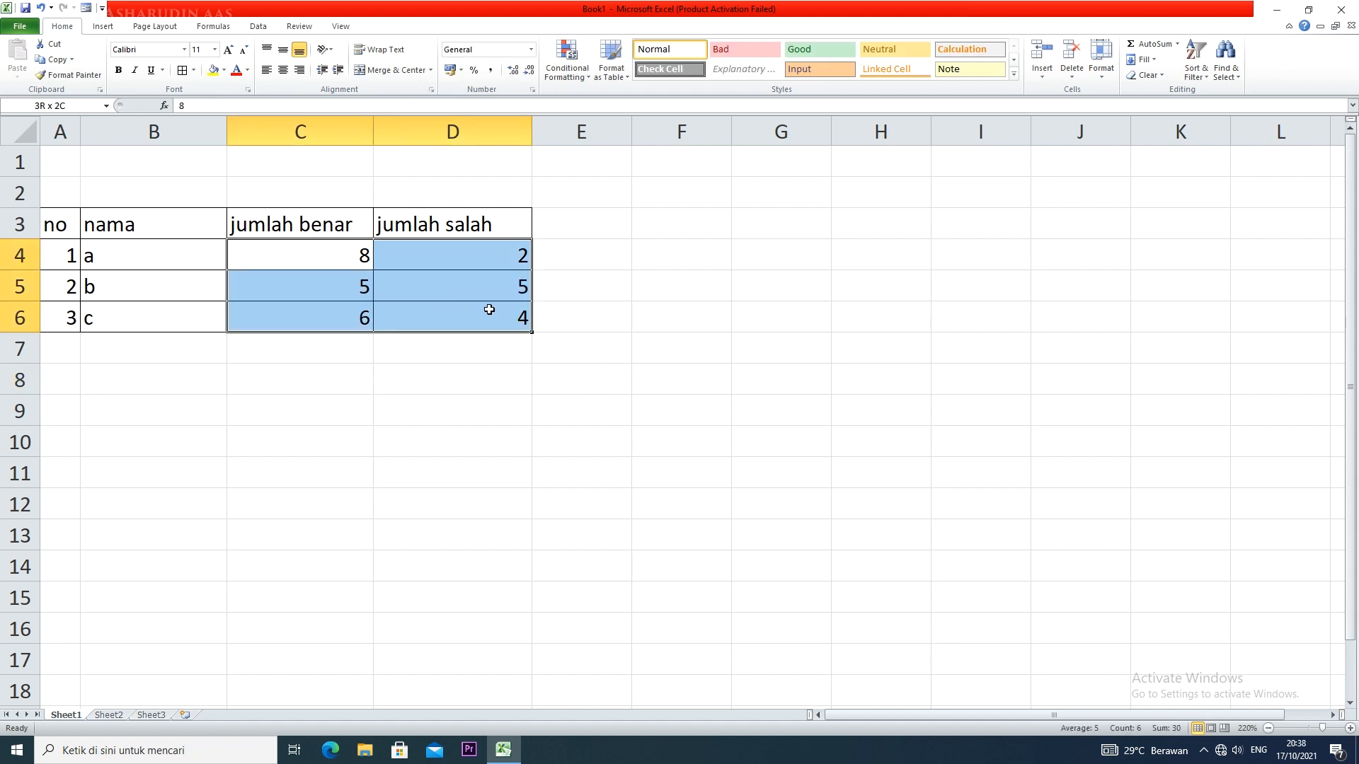
left_click_drag(489, 310, 488, 310)
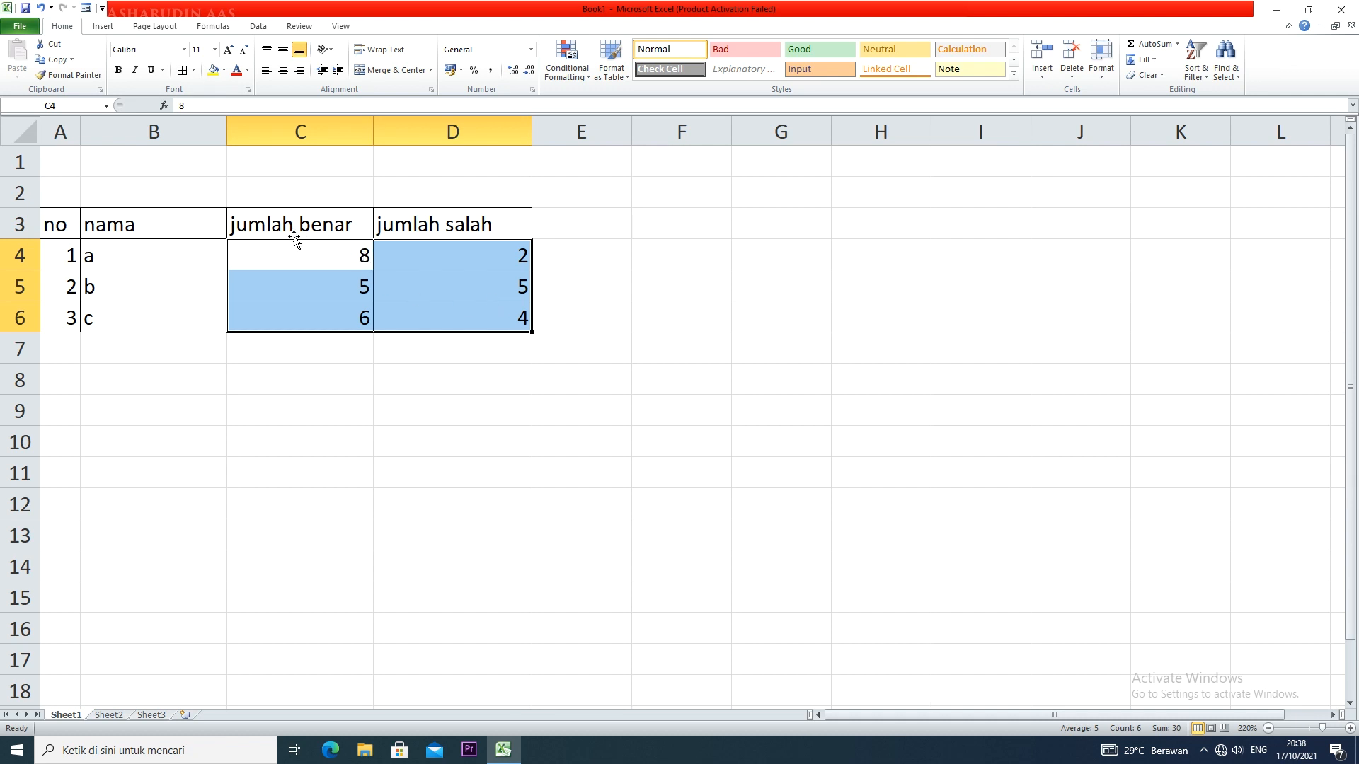
left_click_drag(69, 224, 524, 312)
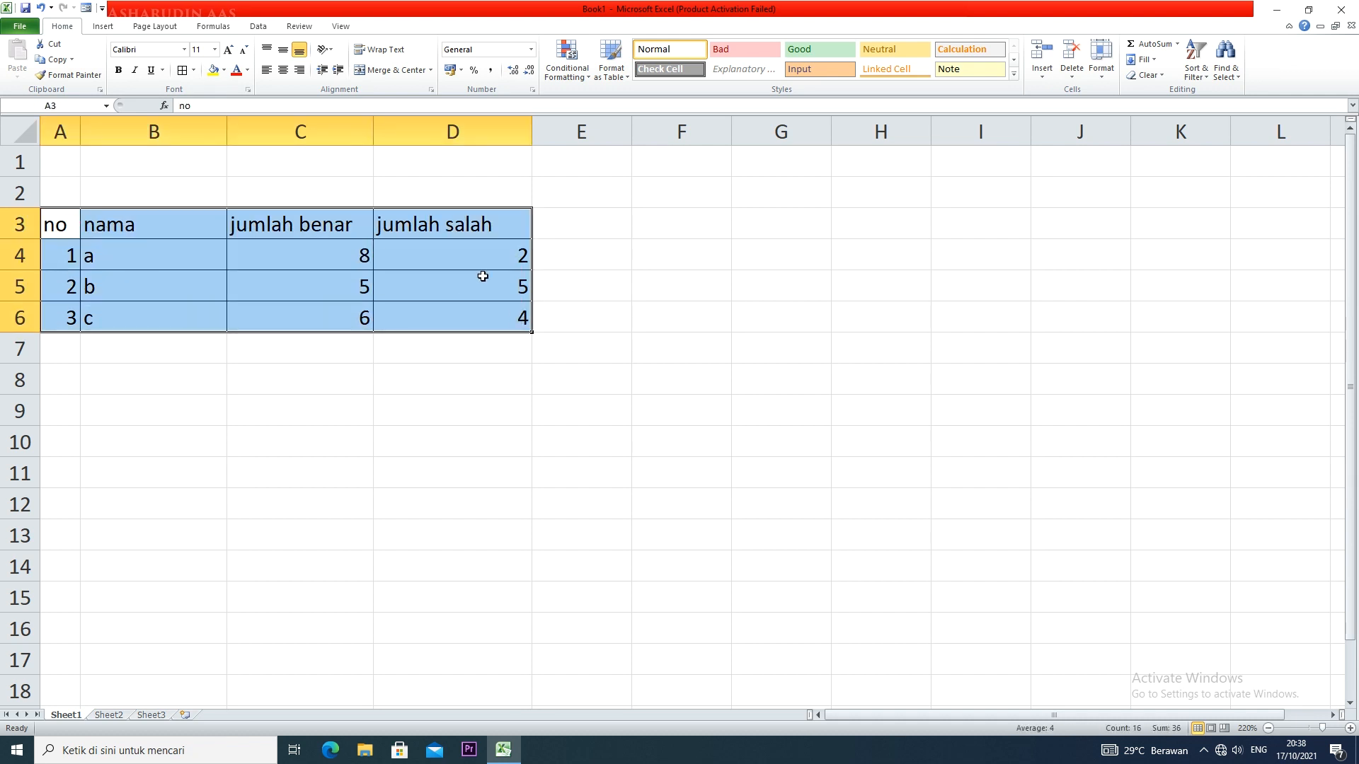
left_click(282, 70)
left_click(367, 255)
left_click_drag(287, 254, 302, 324)
left_click_drag(349, 256, 478, 337)
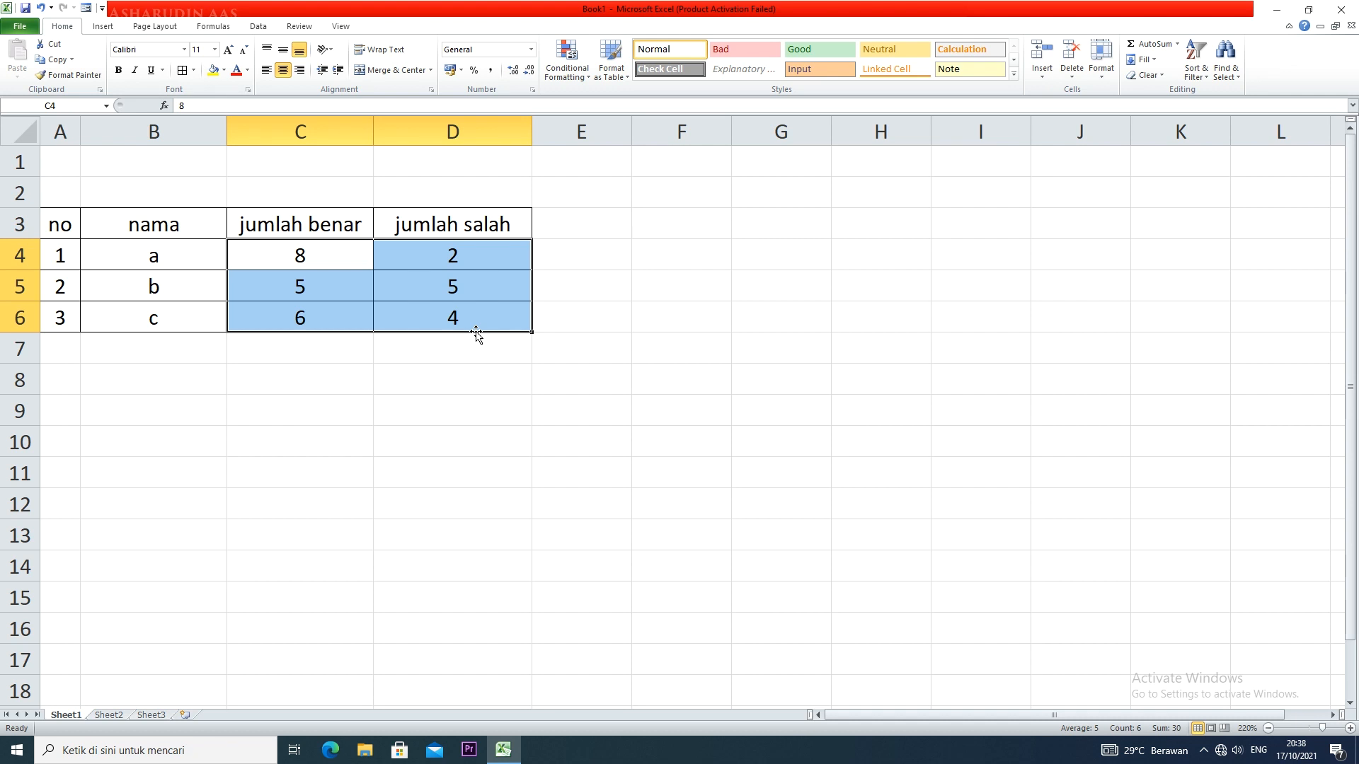
left_click(451, 369)
left_click(417, 290)
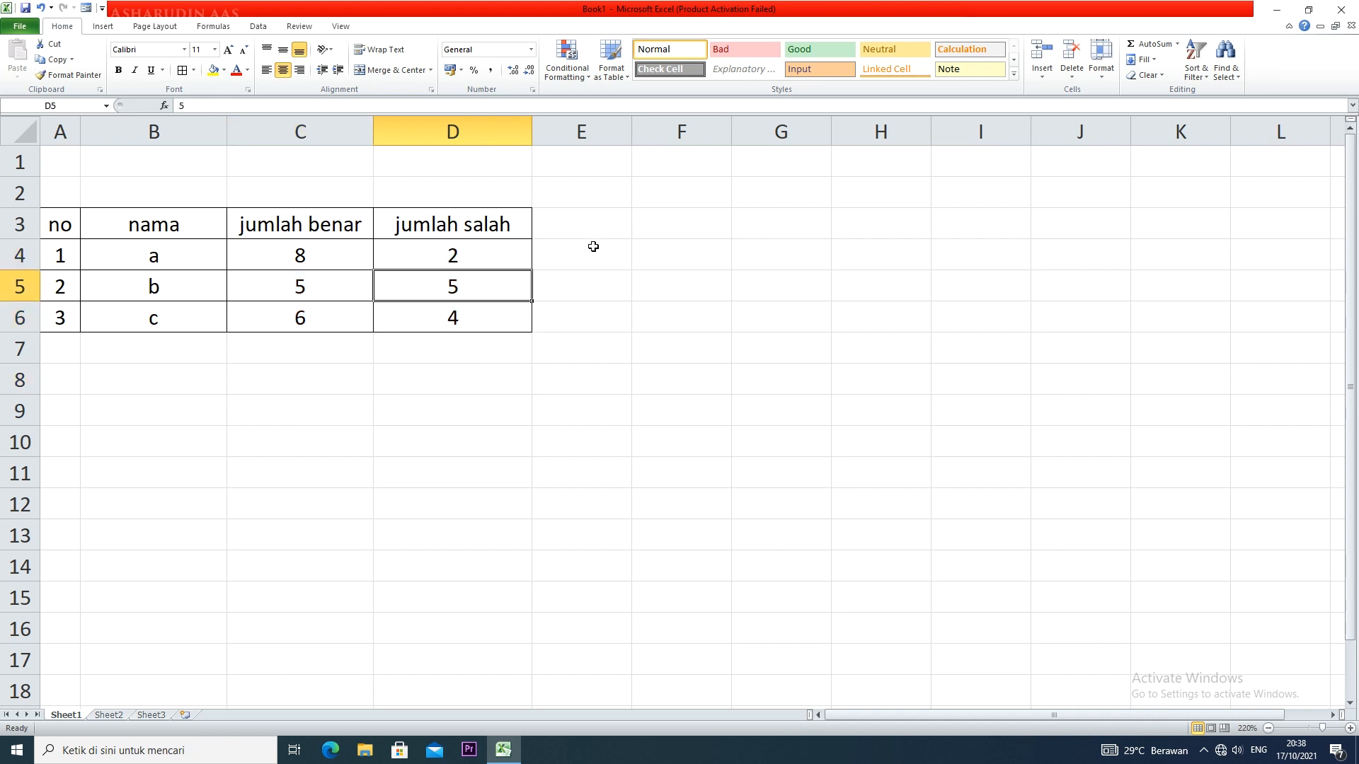
Add the header "total" in cell E3, enter 10 in E4 and fill it down to E6
left_click(575, 227)
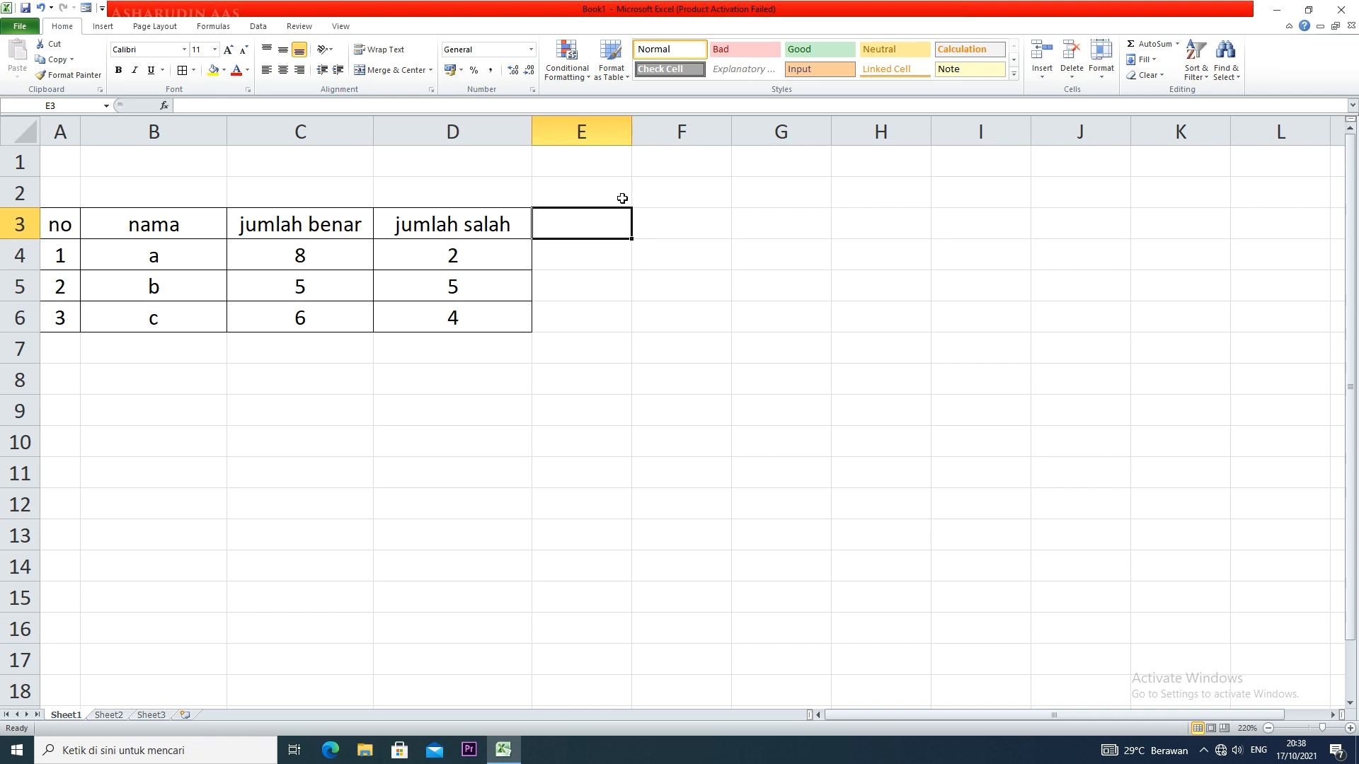
type("total")
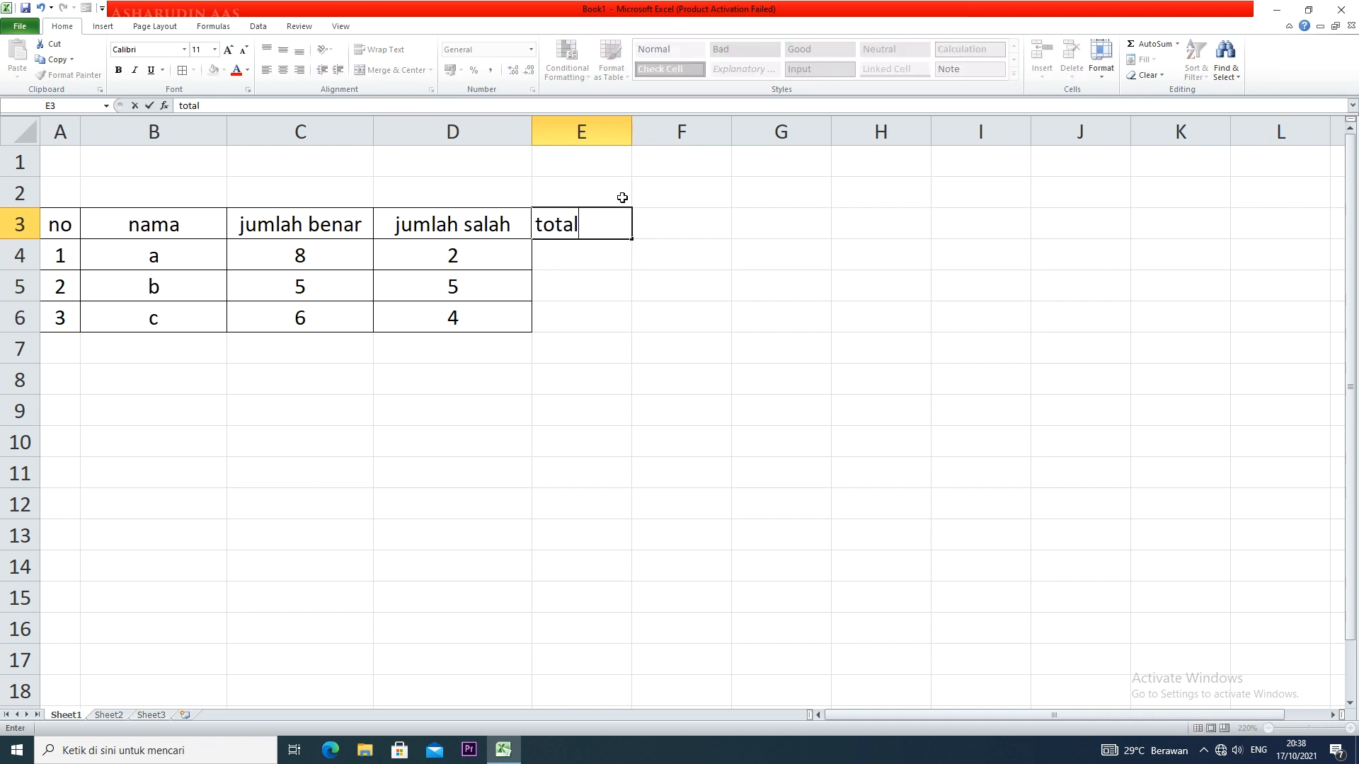
left_click(604, 258)
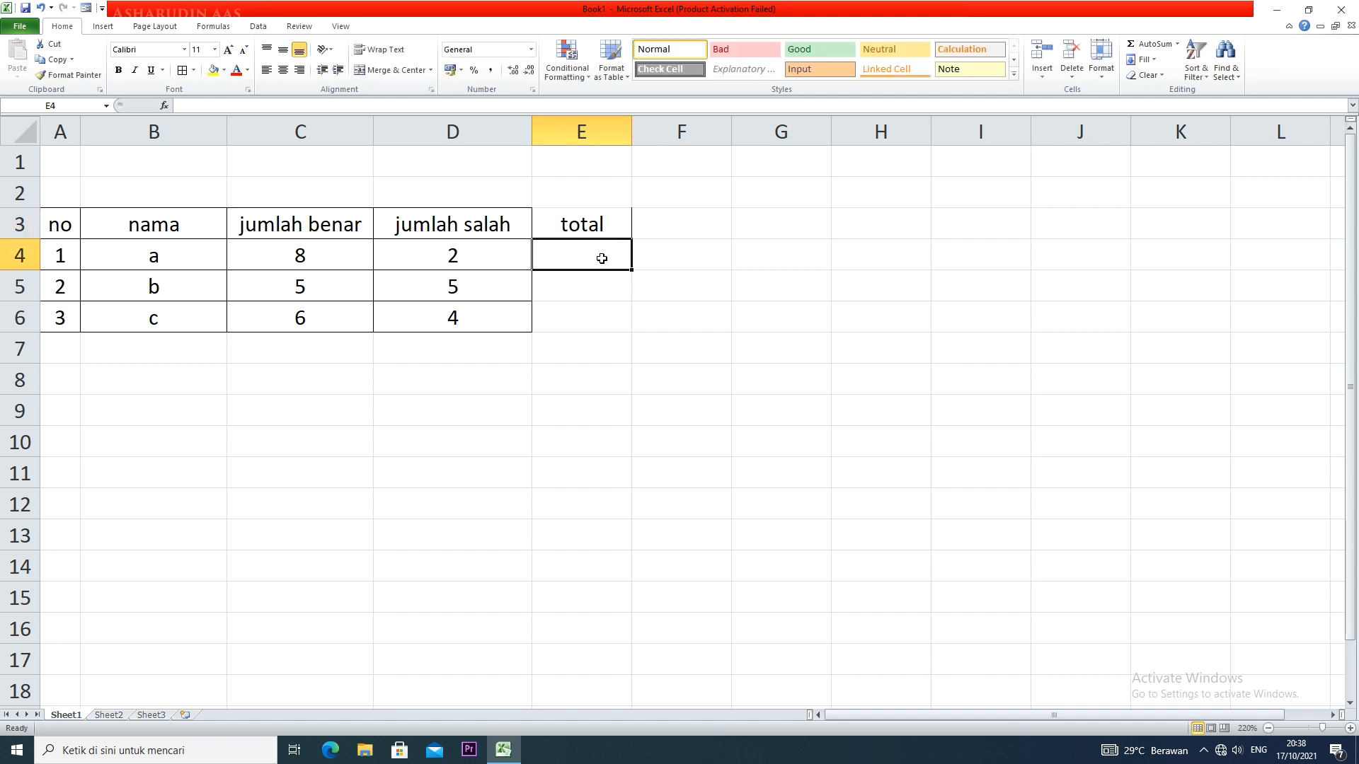
type("10")
key("Return")
left_click(606, 267)
left_click_drag(633, 270, 626, 318)
Apply all borders to the total column range E3:E6
left_click_drag(605, 227, 595, 316)
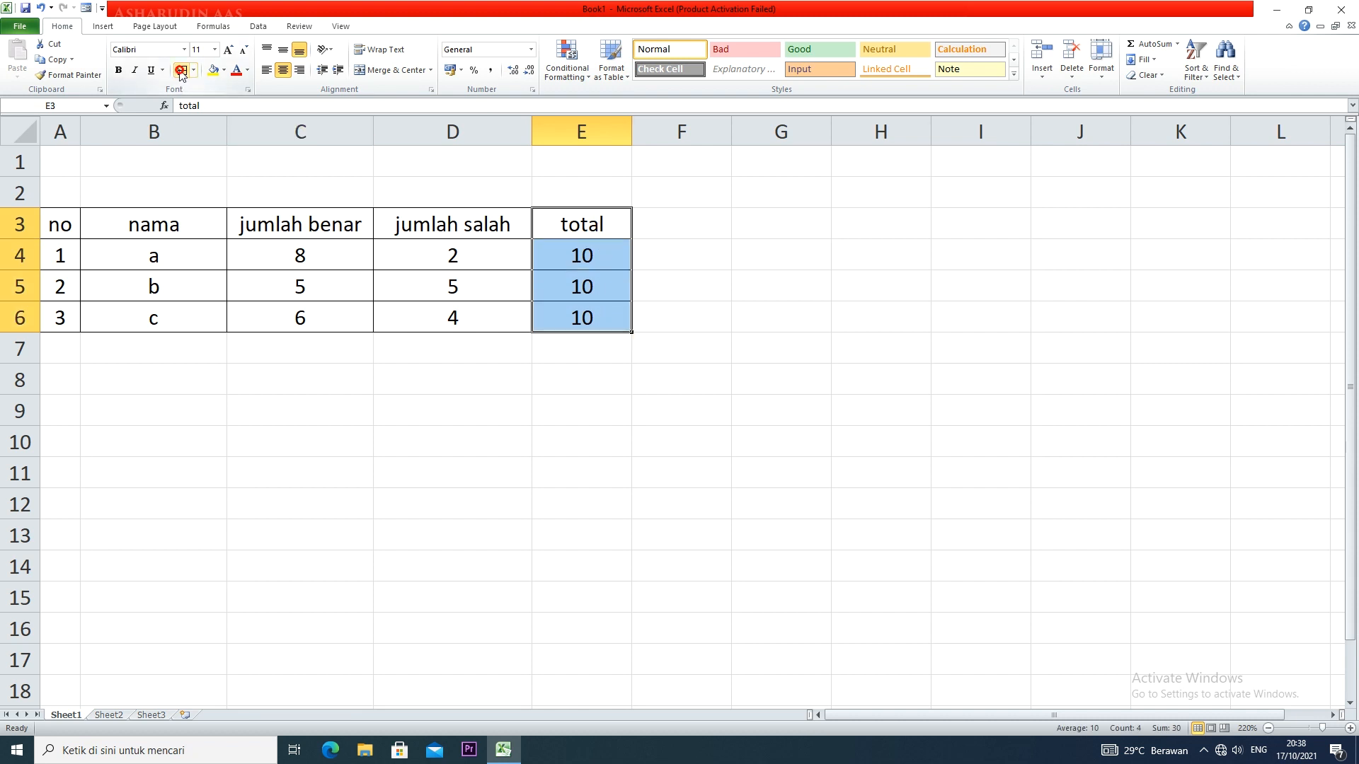
left_click(663, 240)
left_click(470, 251)
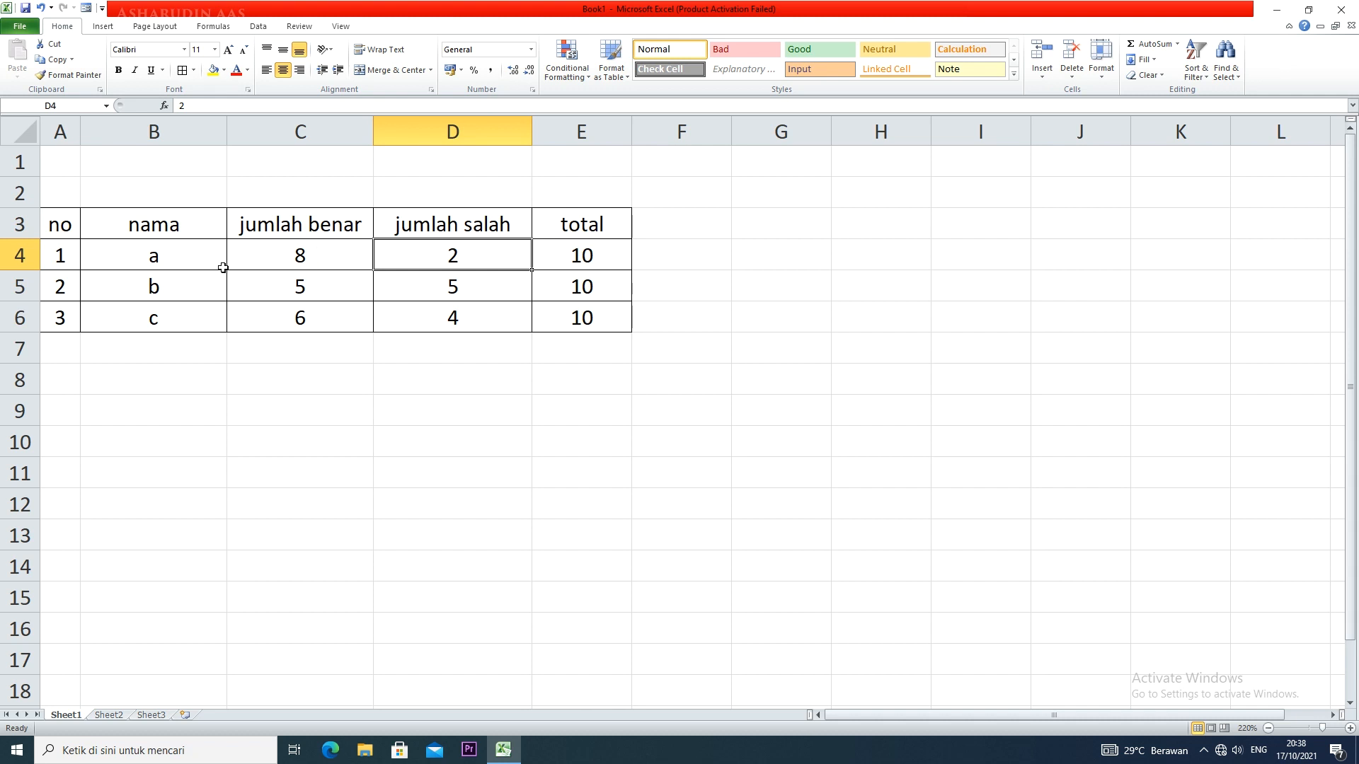
left_click(624, 259)
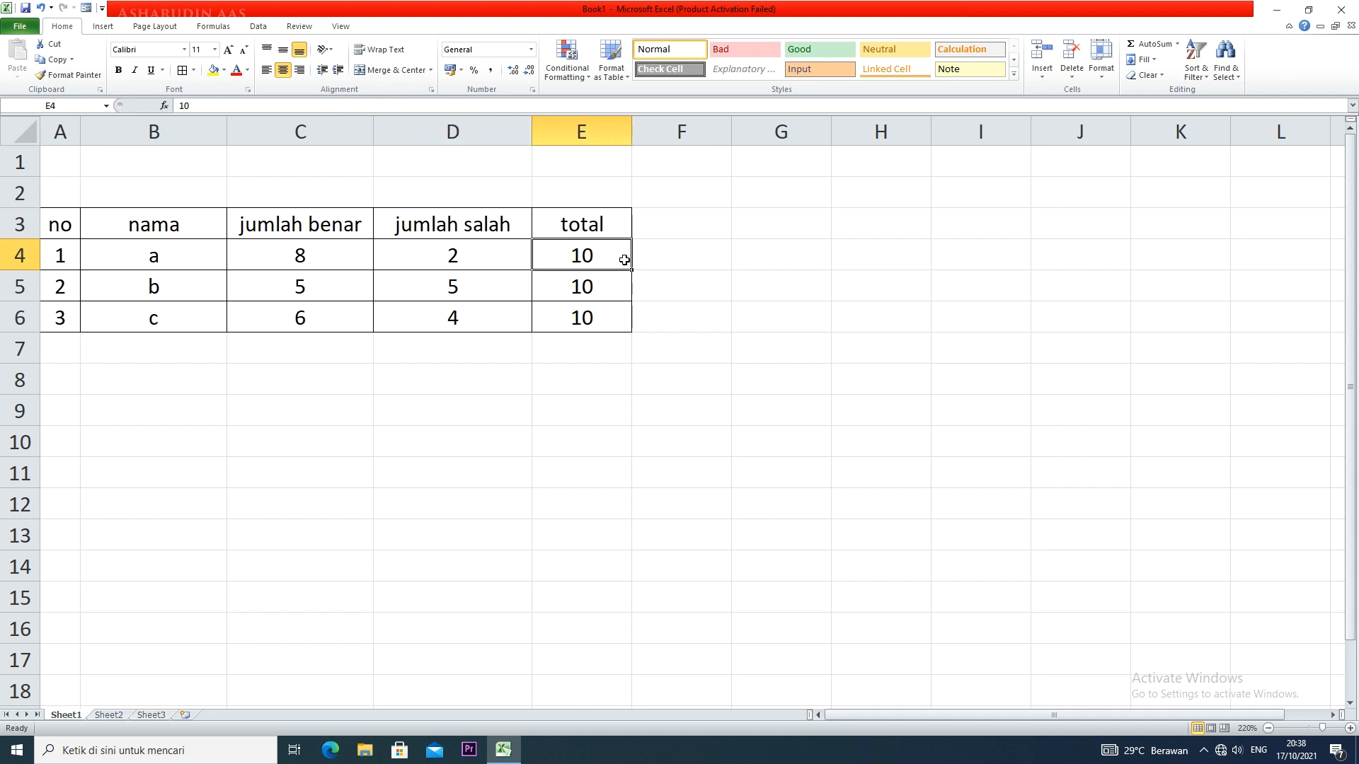
Enter the header "%" in cell F3 and apply all borders to F3:F6
left_click(695, 224)
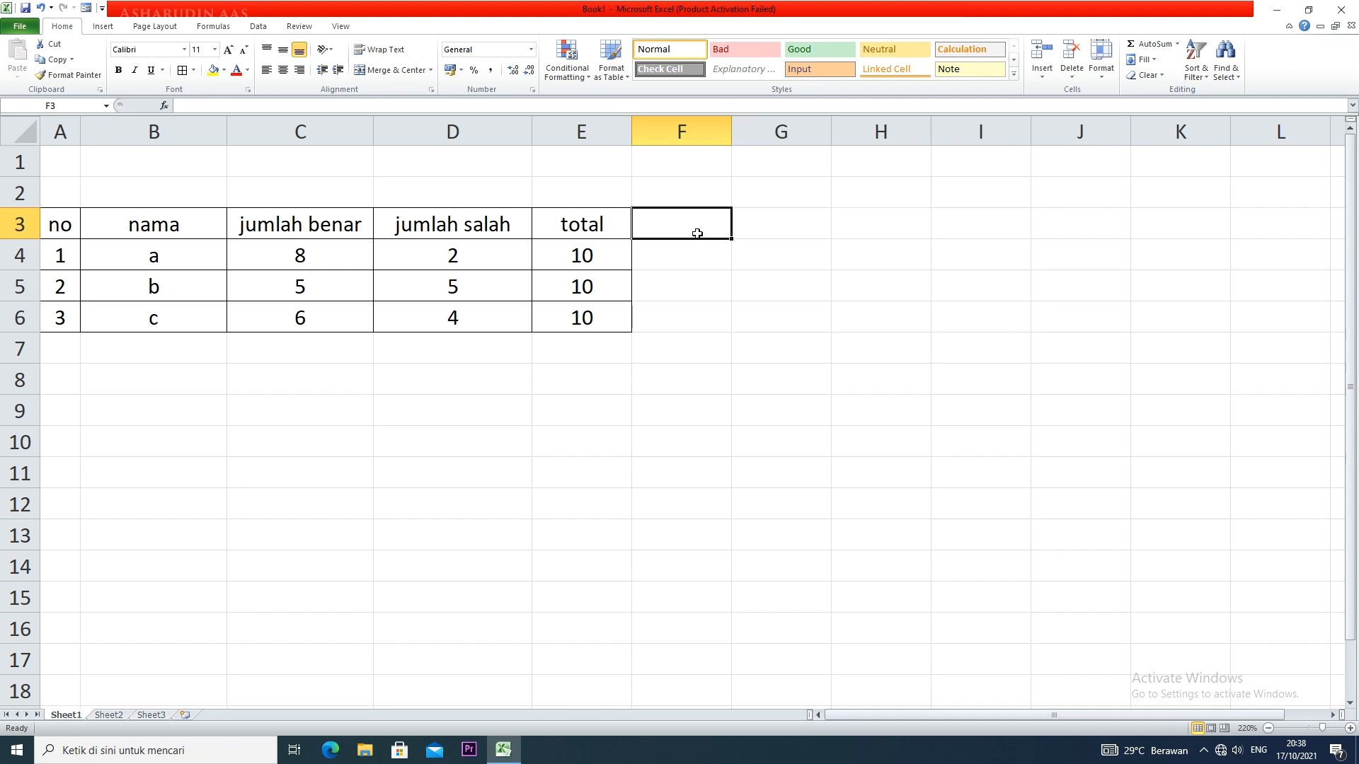
type("%")
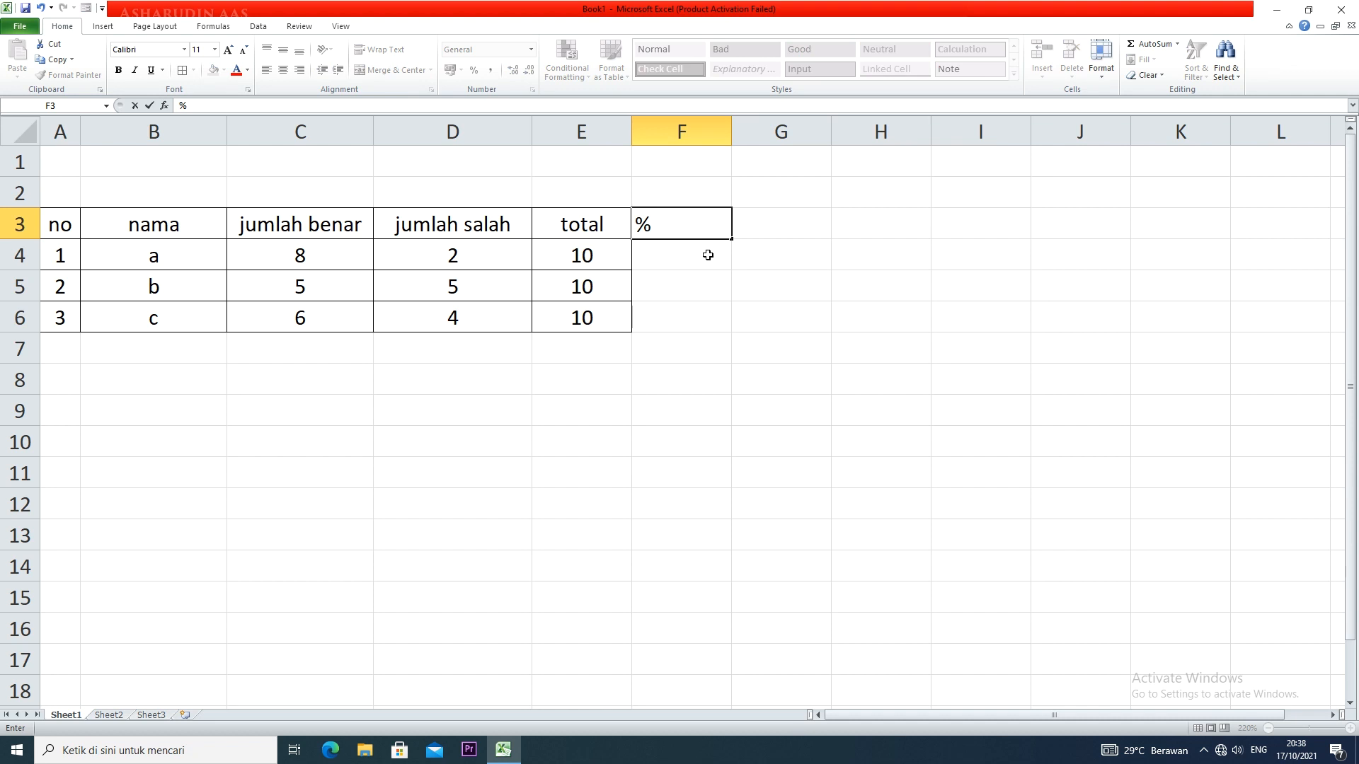
key("Return")
left_click_drag(707, 232, 704, 306)
left_click(704, 307)
left_click_drag(708, 226, 720, 319)
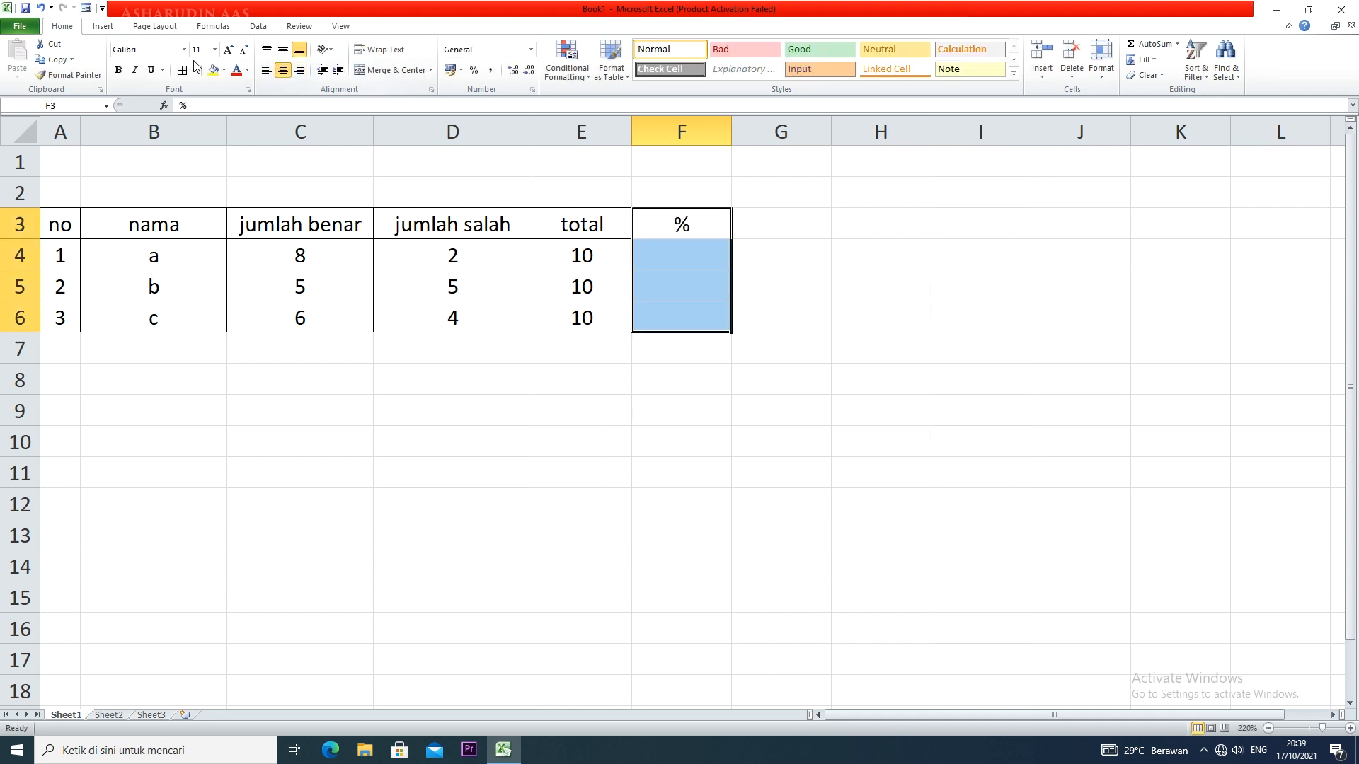
left_click(675, 276)
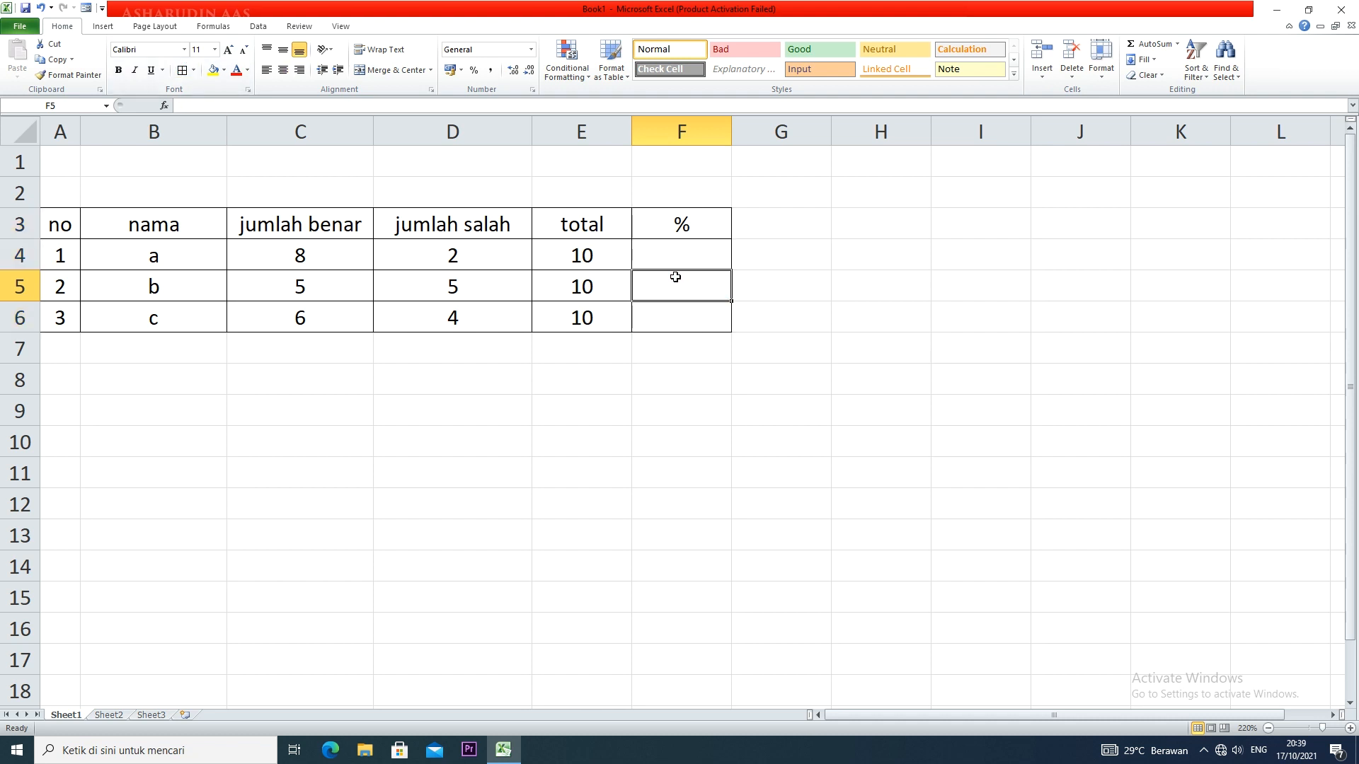
Format cell F4 with the Percentage number format
left_click(301, 250)
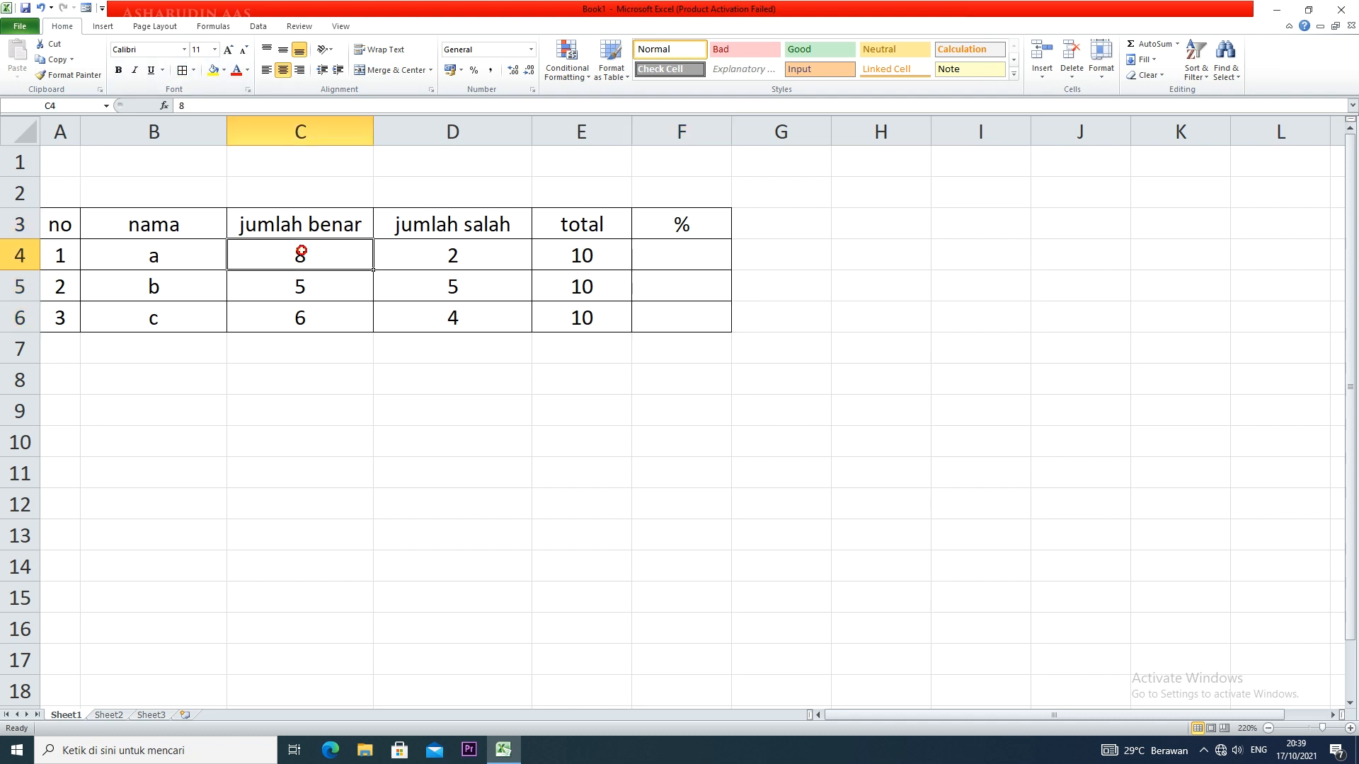
left_click(590, 256)
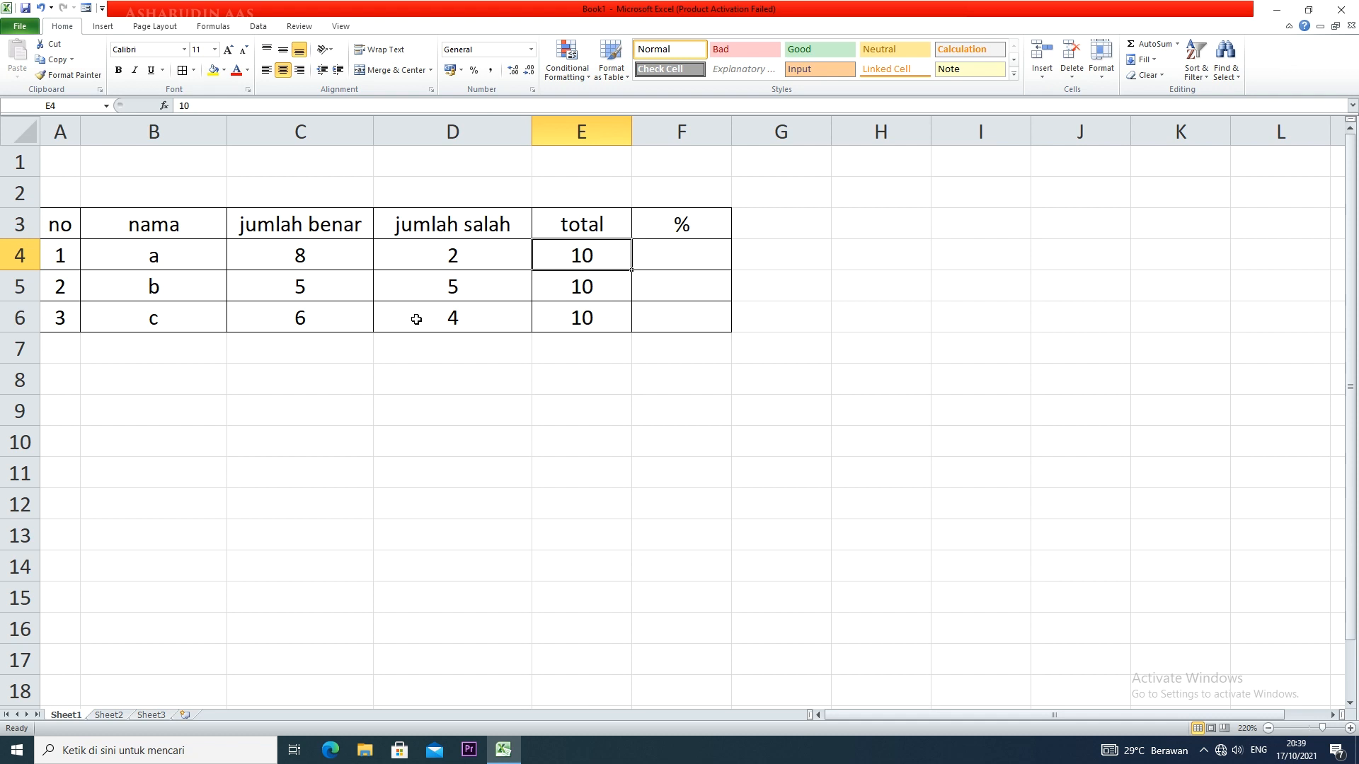
left_click(691, 257)
key("ctrl+shift+5")
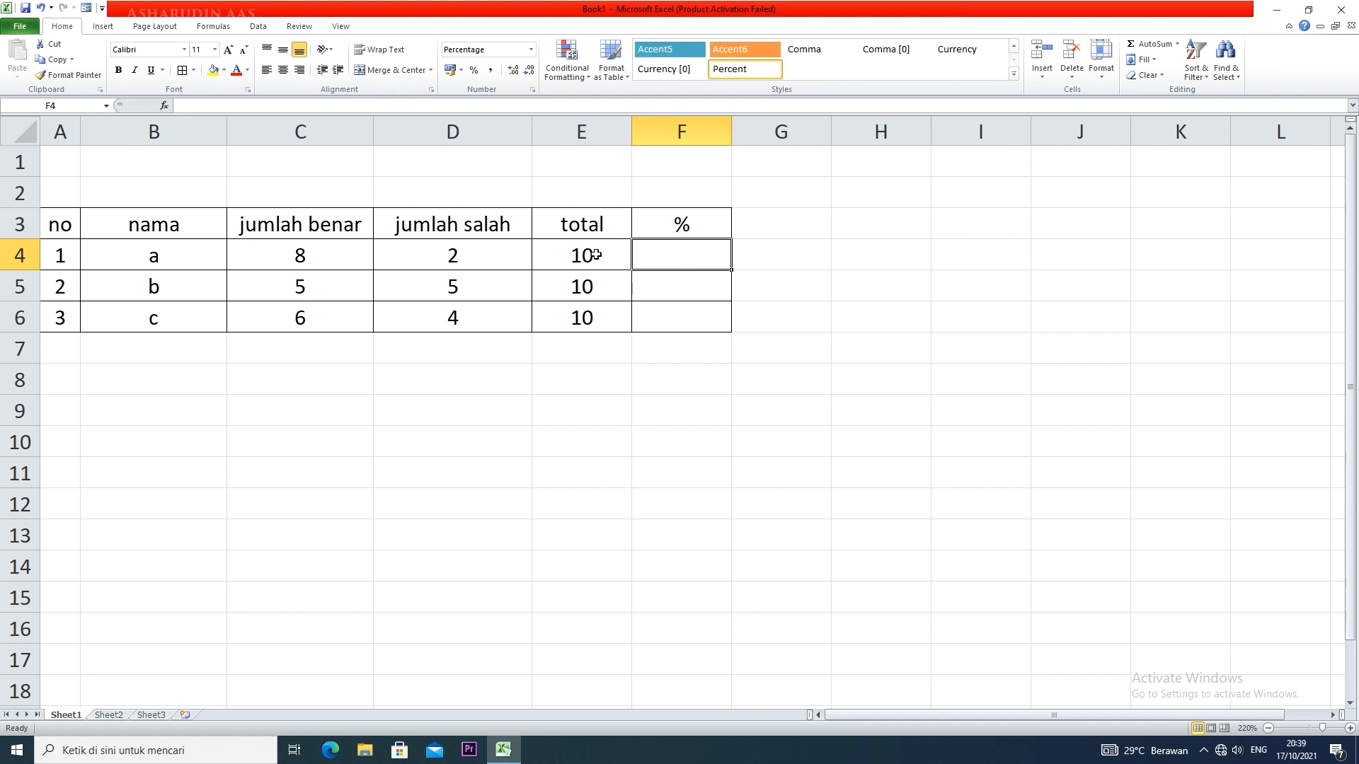
Enter the formula =C4/E4*100% in cell F4
left_click(317, 259)
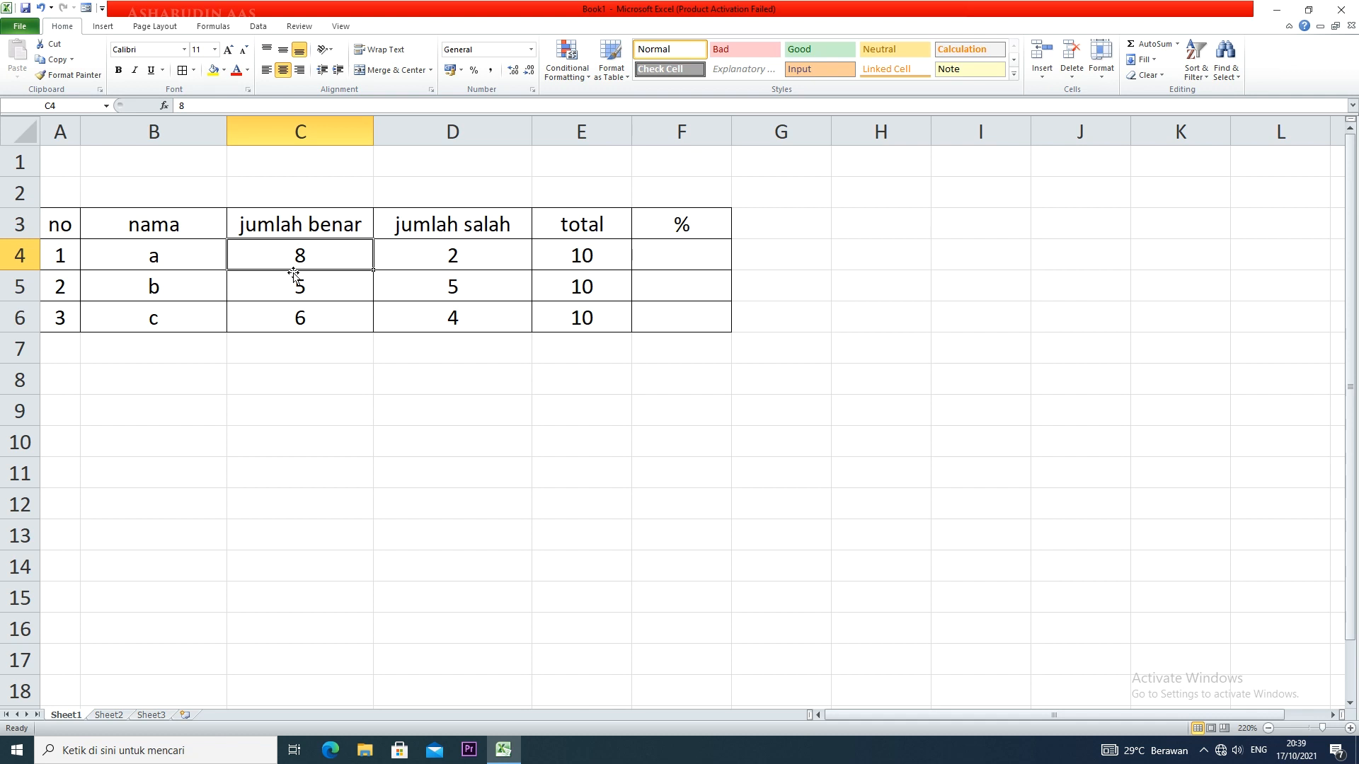
left_click(563, 254)
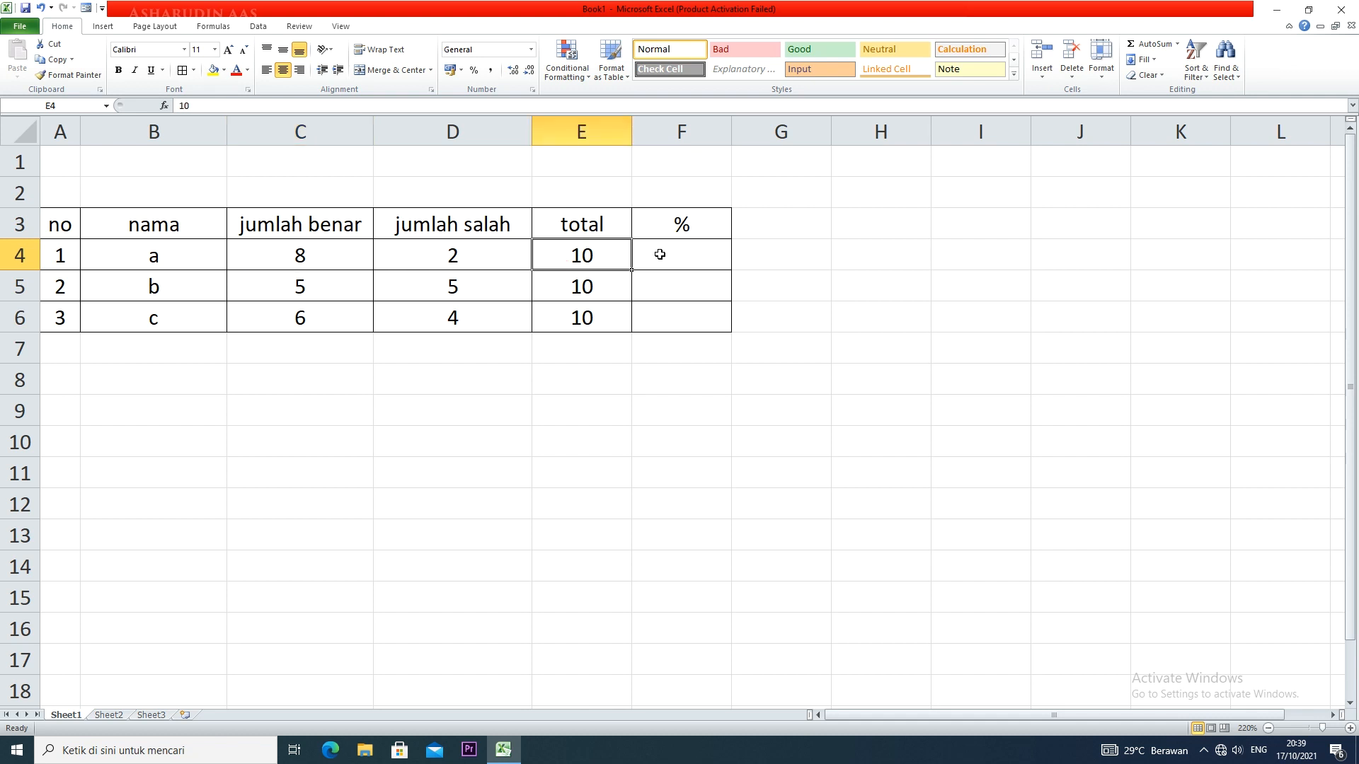
left_click(660, 254)
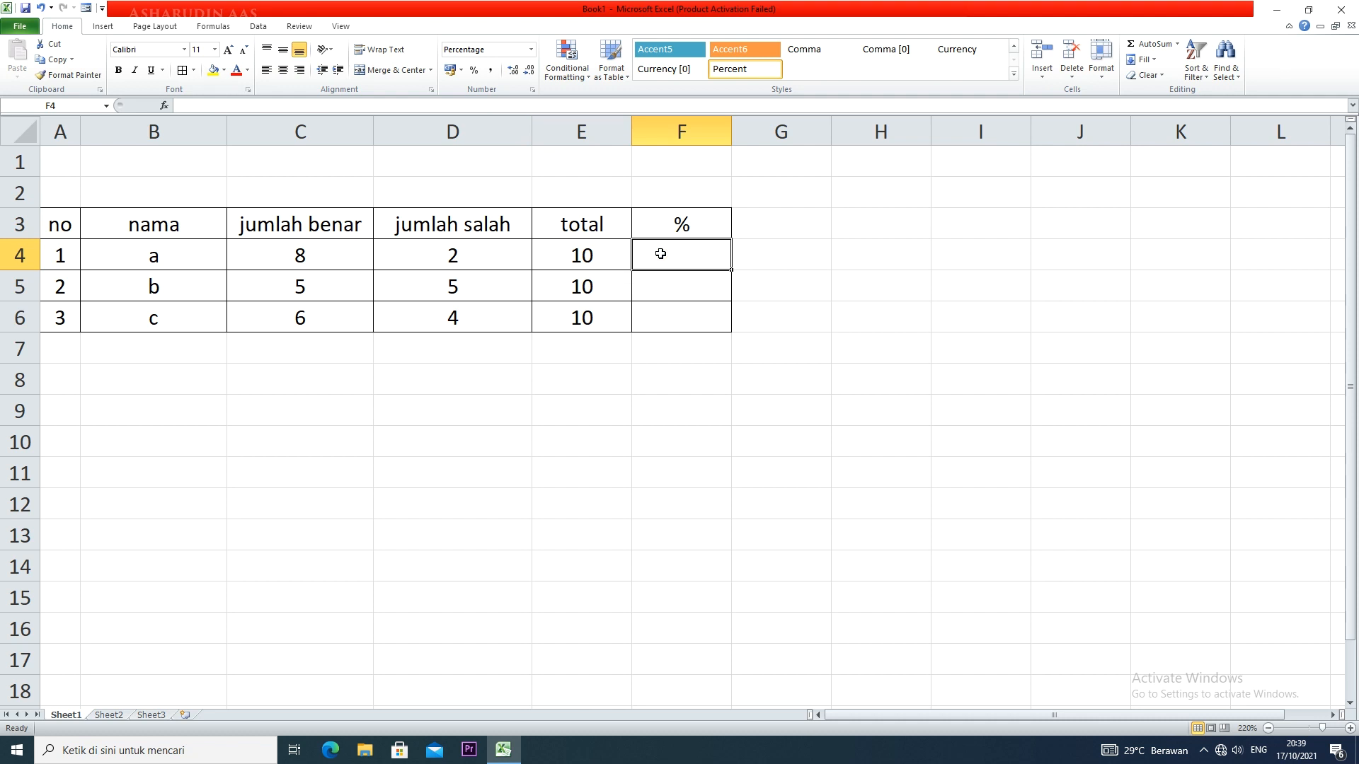
type("=")
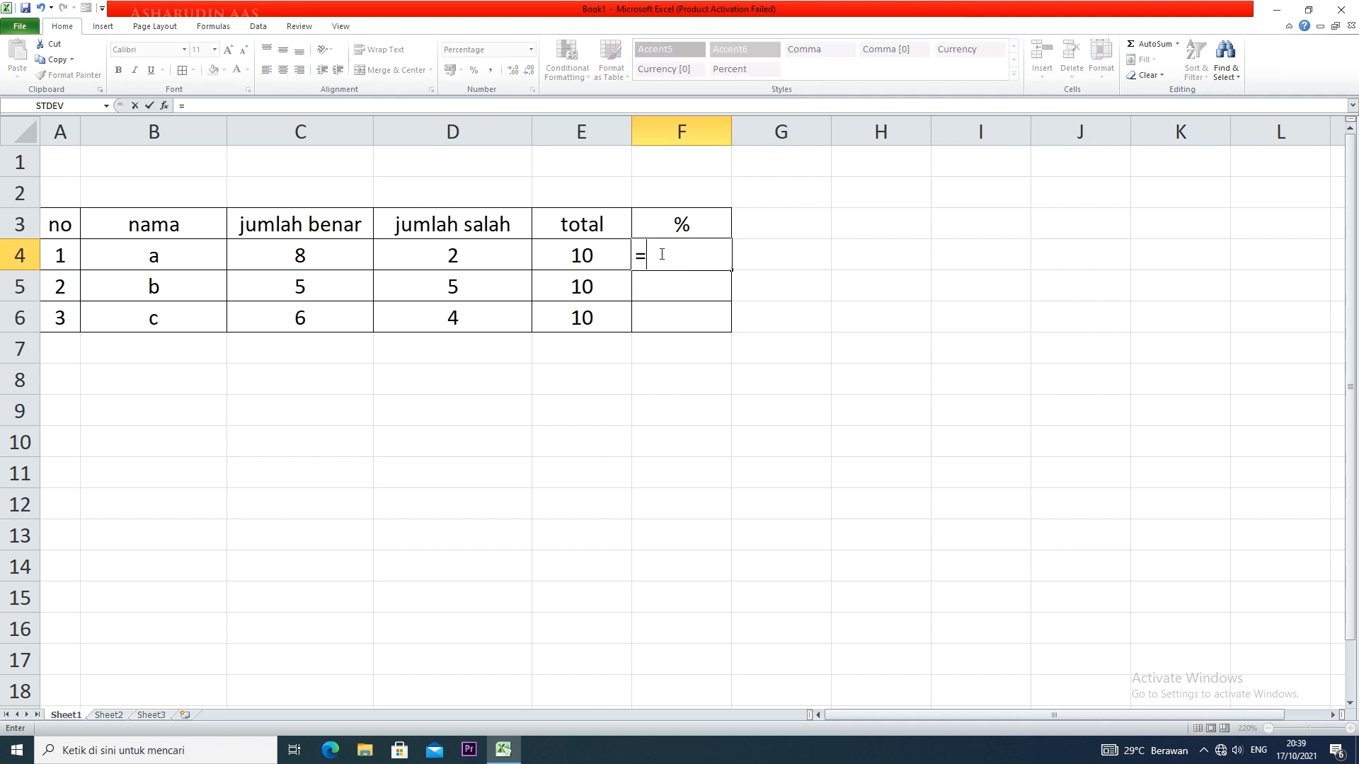
left_click(300, 249)
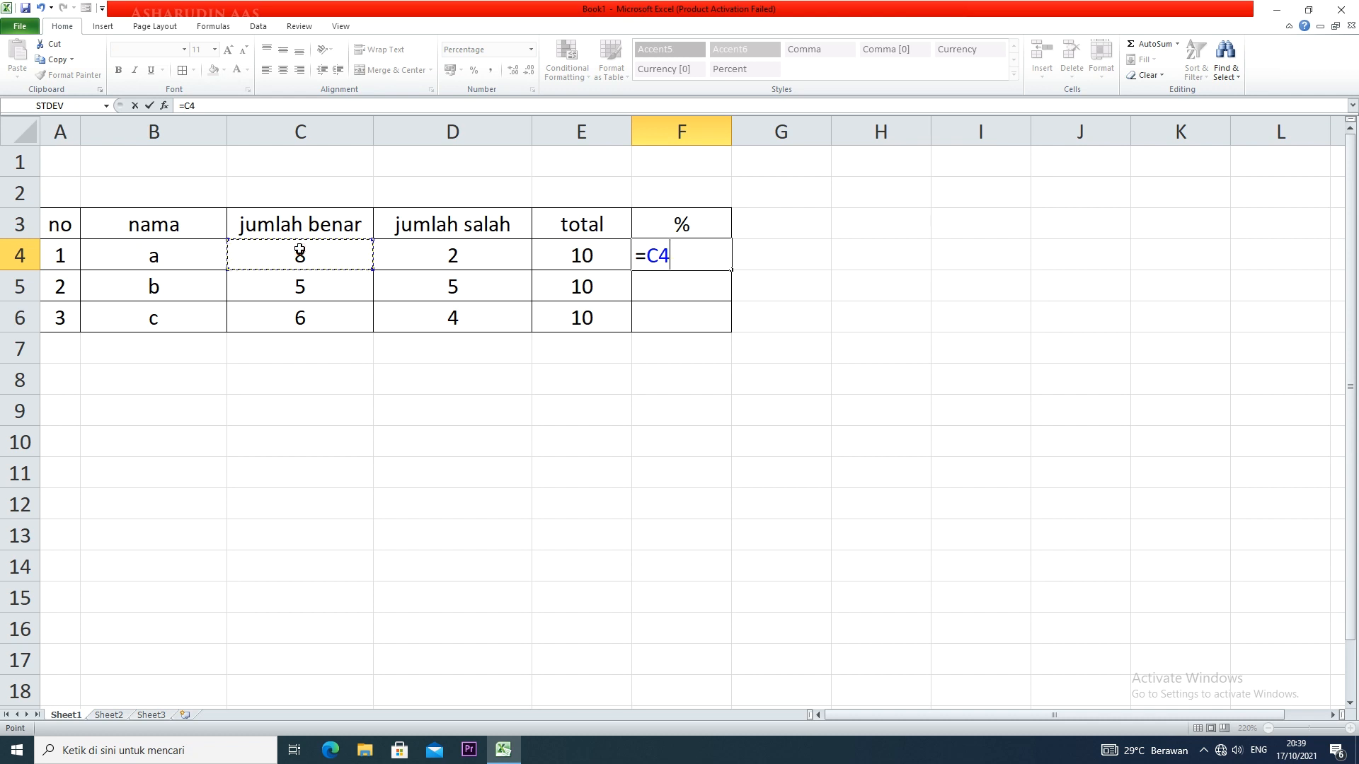
type("/")
left_click(593, 256)
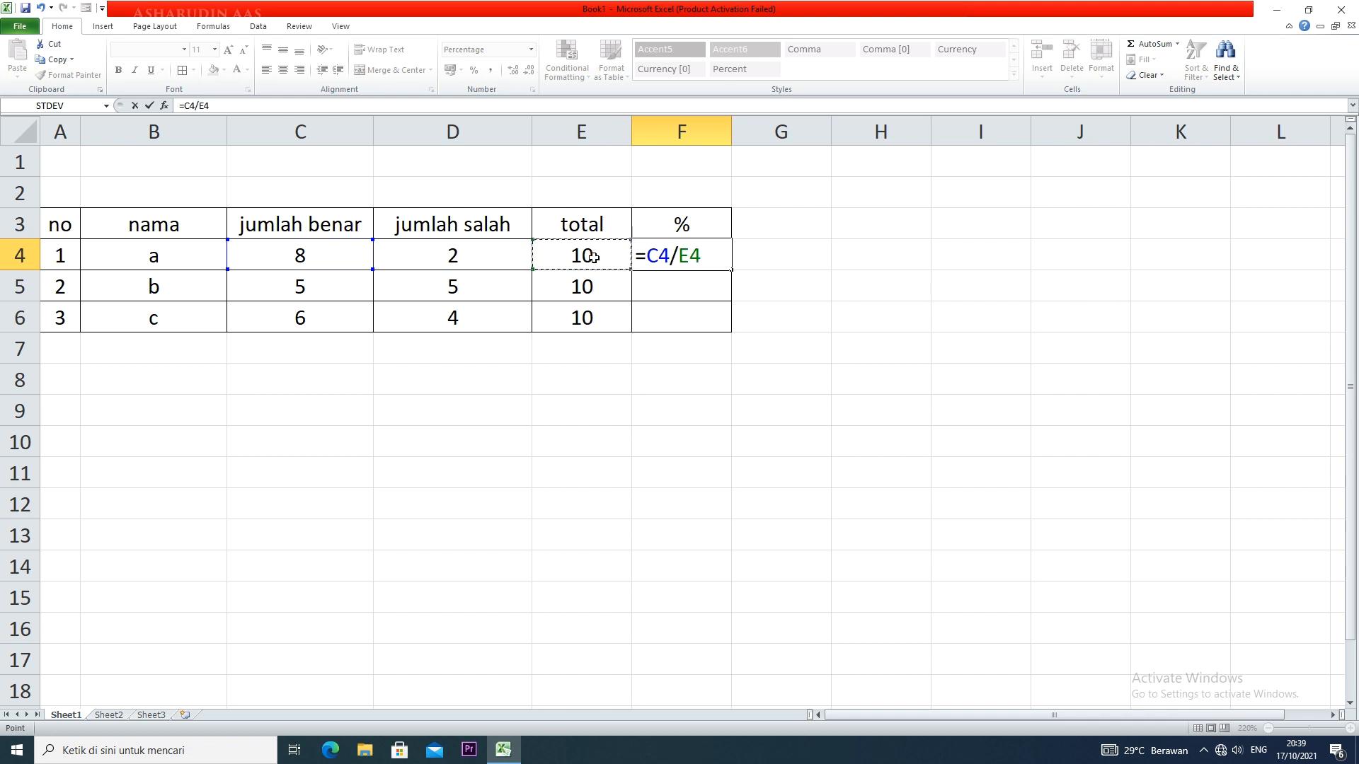
type("*10")
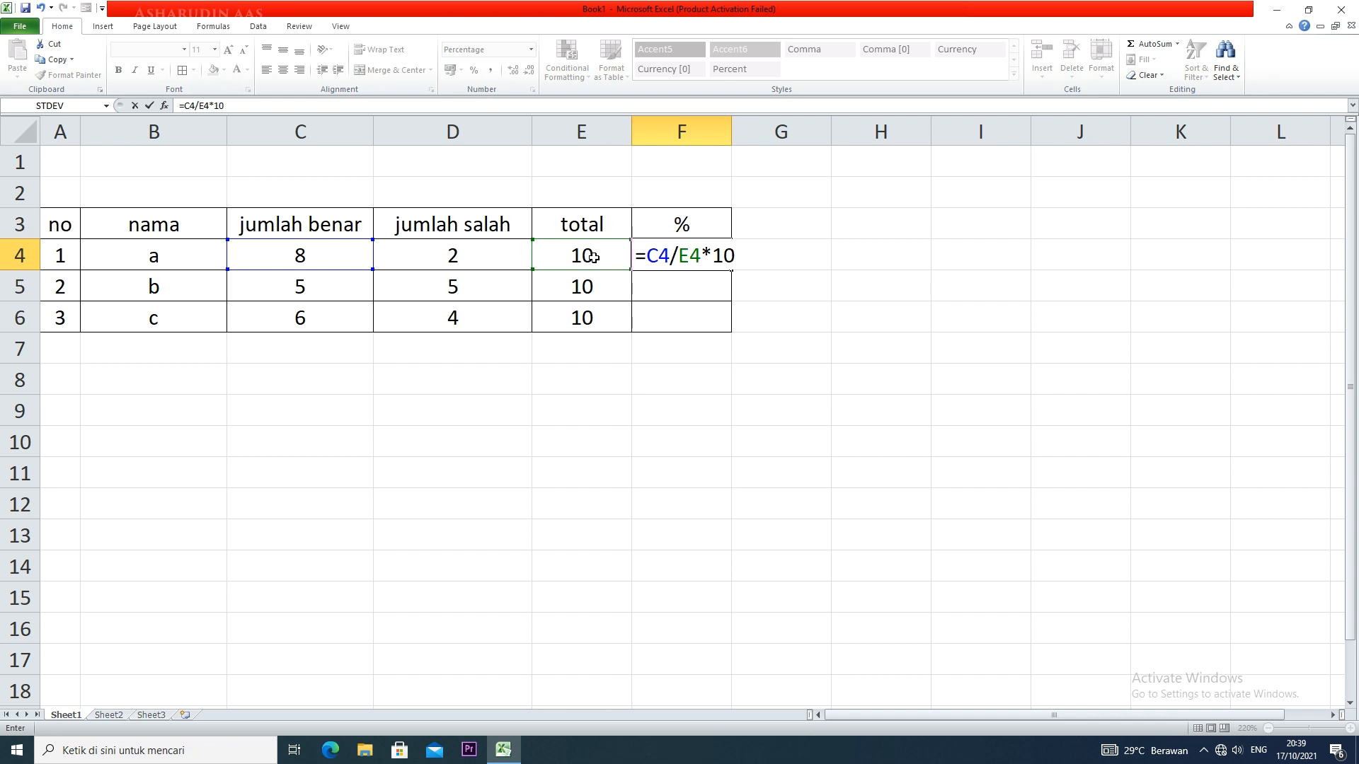
type("0%")
key("Return")
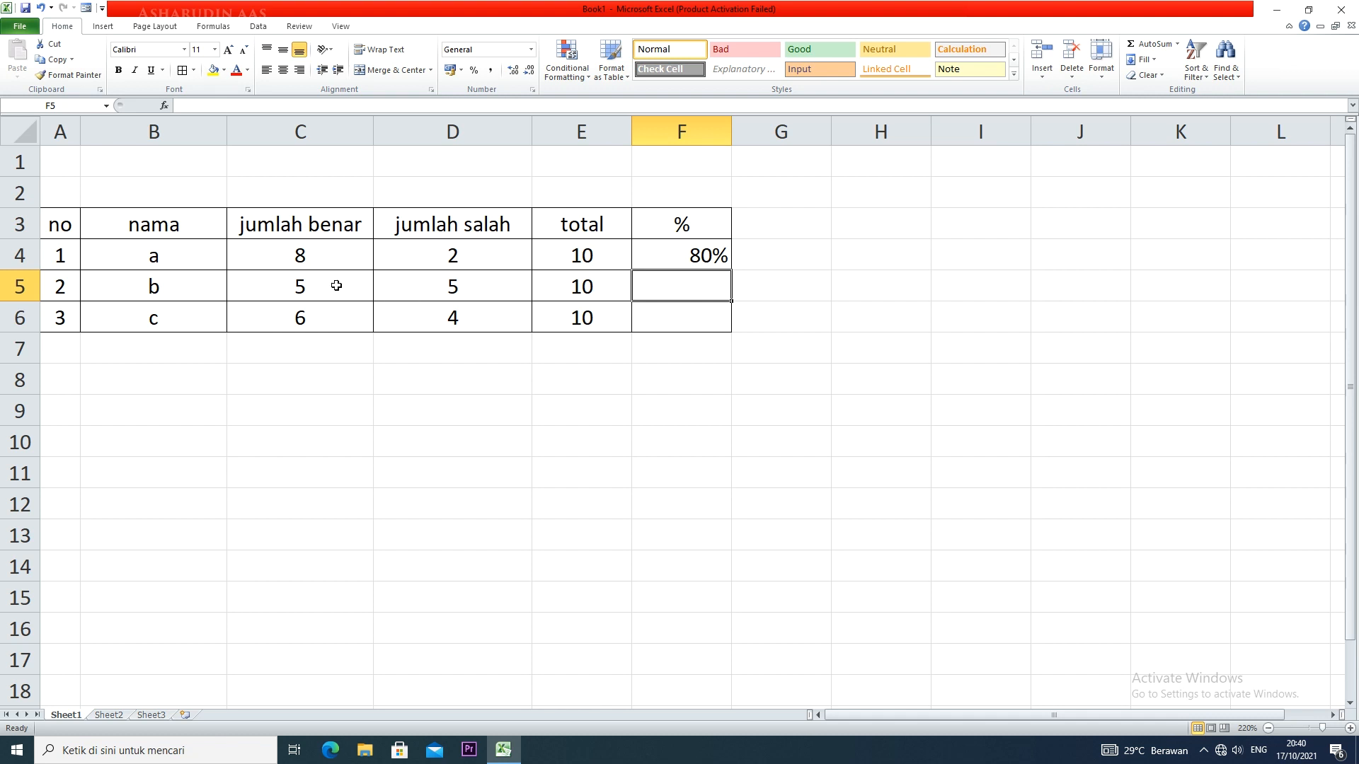
Fill the F4 formula down to F6 and center the percentages in F4:F6
left_click(703, 256)
left_click_drag(731, 273, 726, 325)
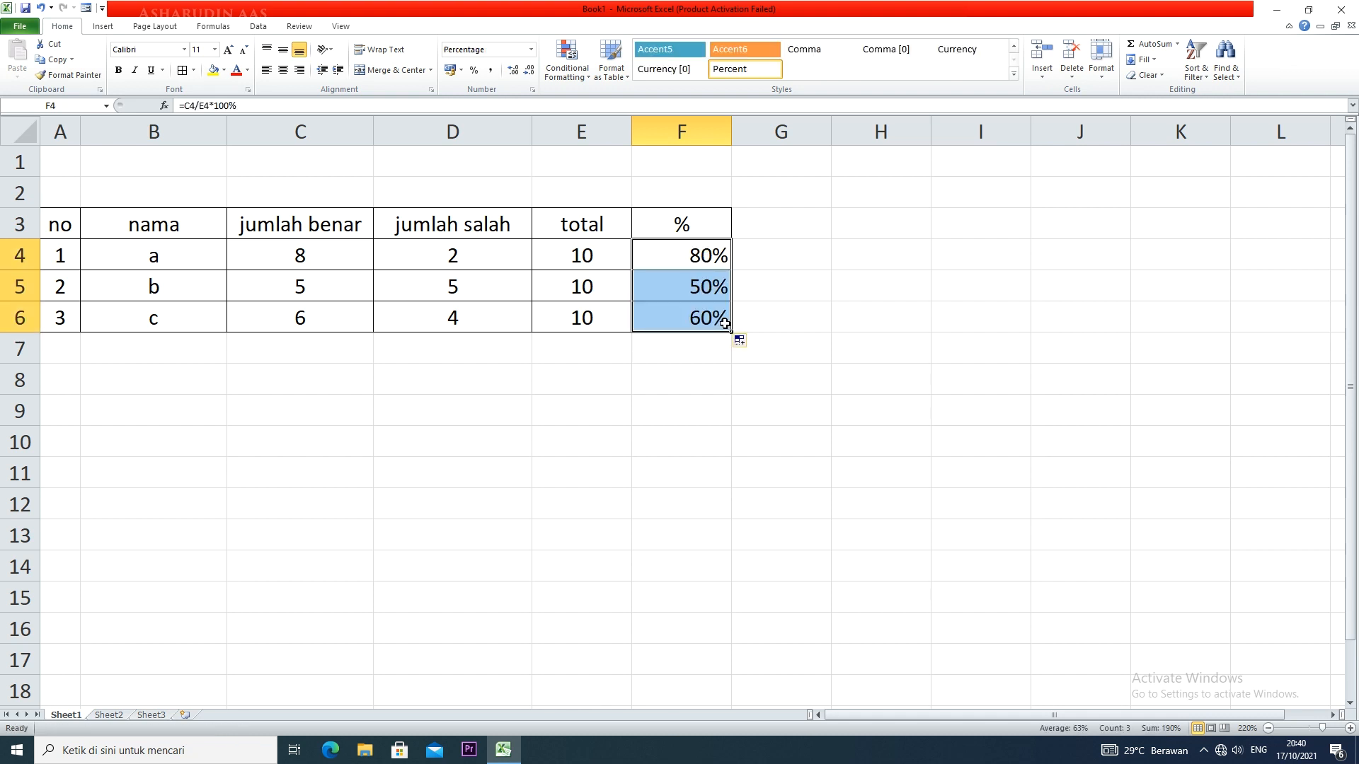
left_click(283, 70)
left_click(682, 295)
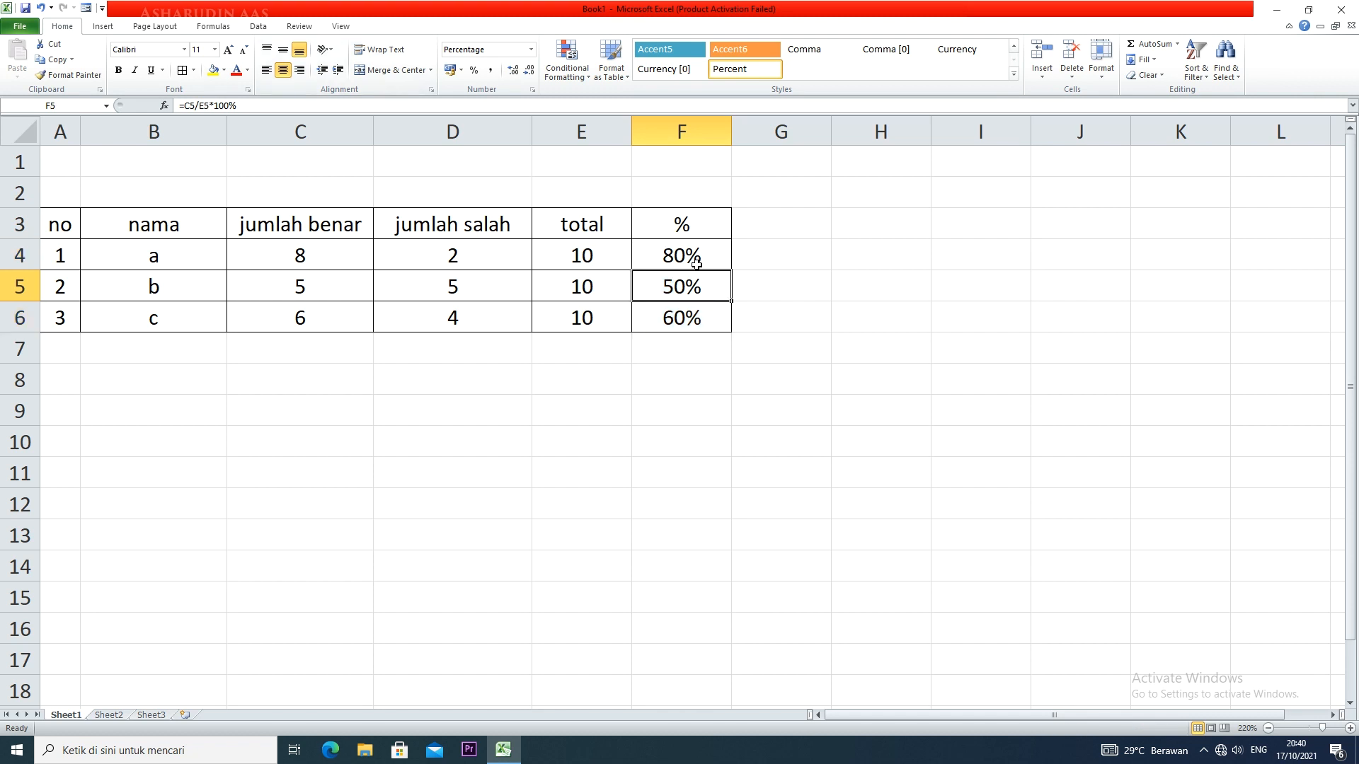
Clear the formula from cell F4
double_click(696, 263)
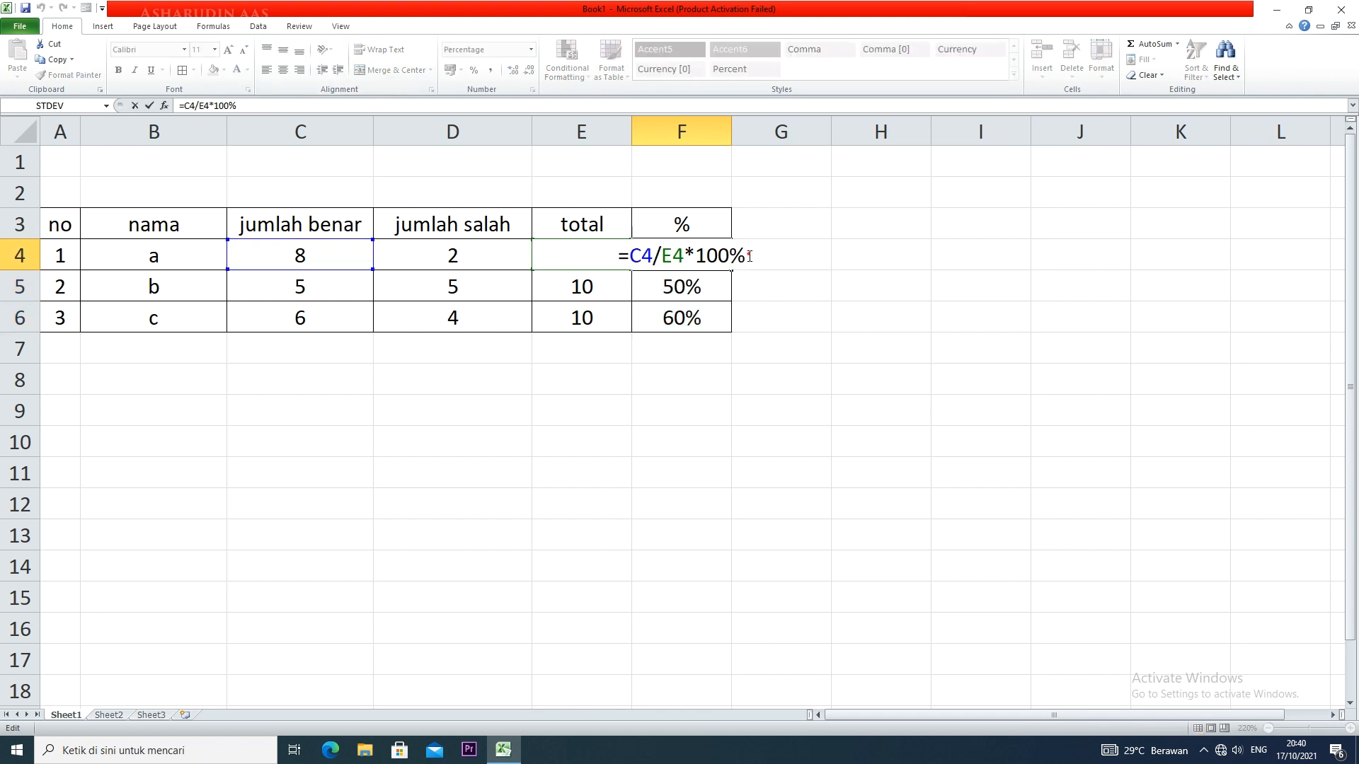
left_click_drag(749, 255, 619, 259)
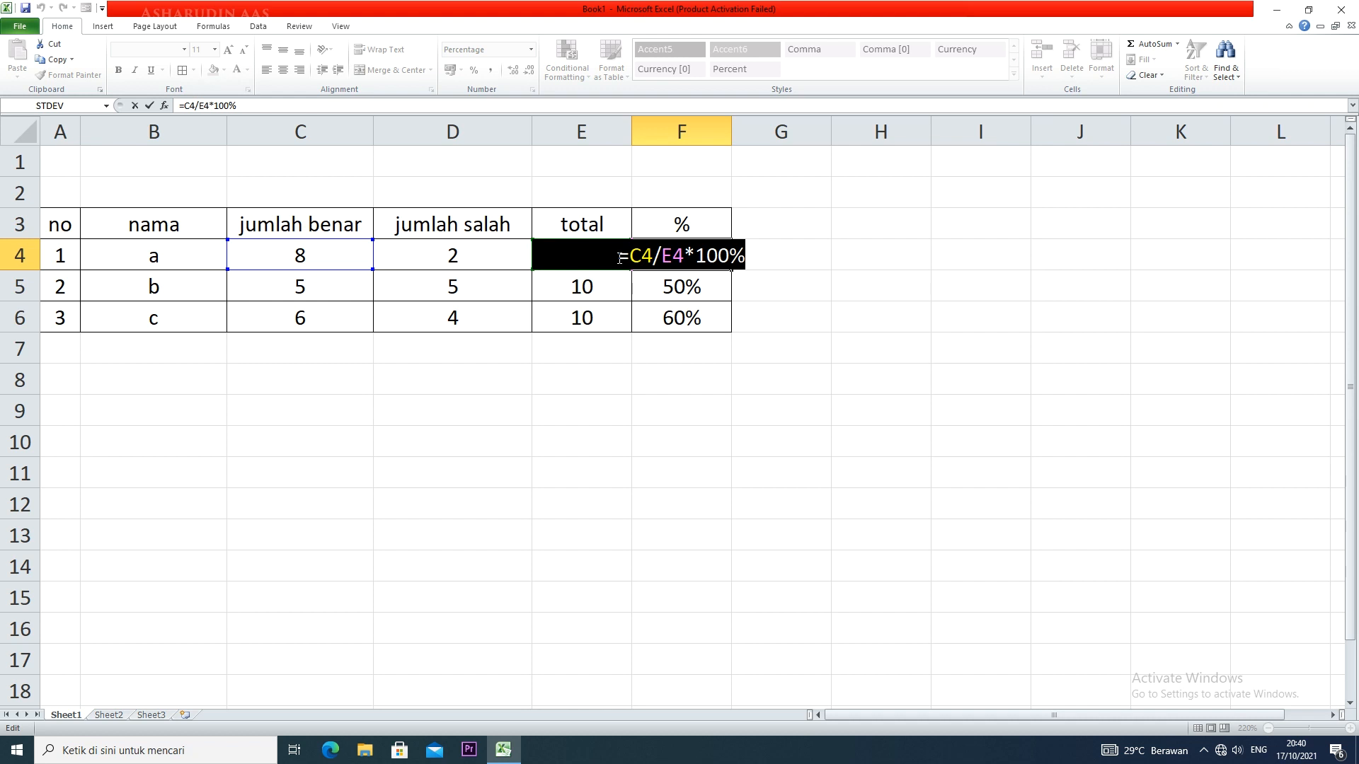
key("BackSpace")
left_click(844, 320)
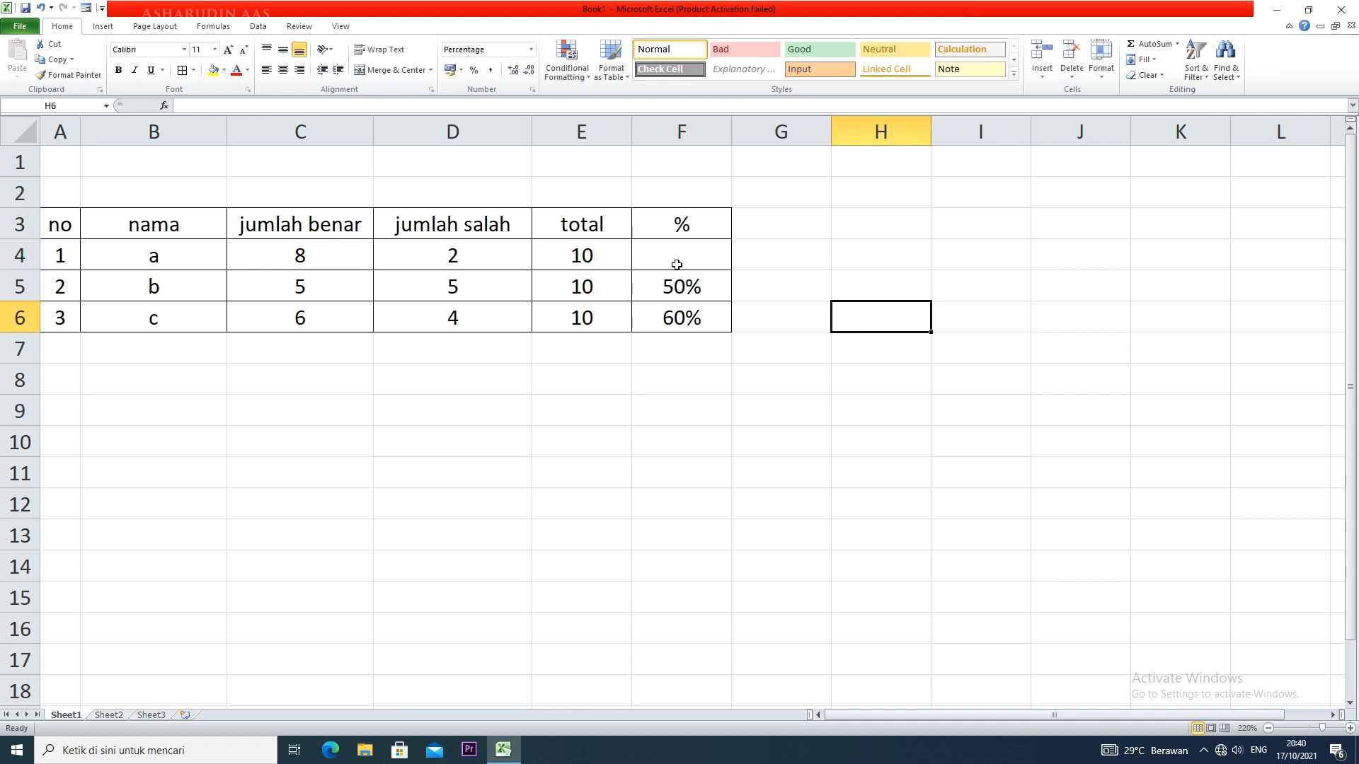
Replace the header in cell F3 with 100%
left_click(683, 226)
type("100")
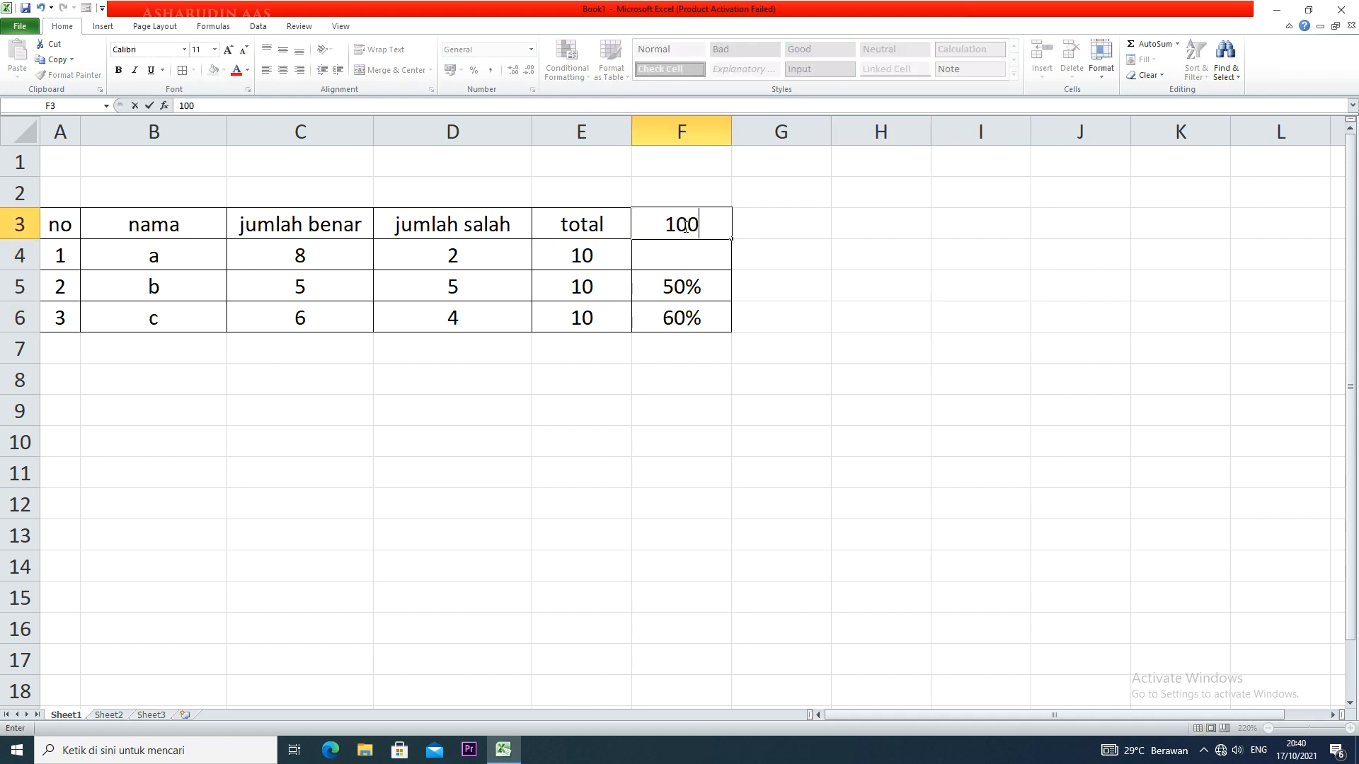
key("Return")
left_click(776, 257)
Enter the formula =C4/E4*F3 in cell F4 and fill it down to F6
left_click(673, 252)
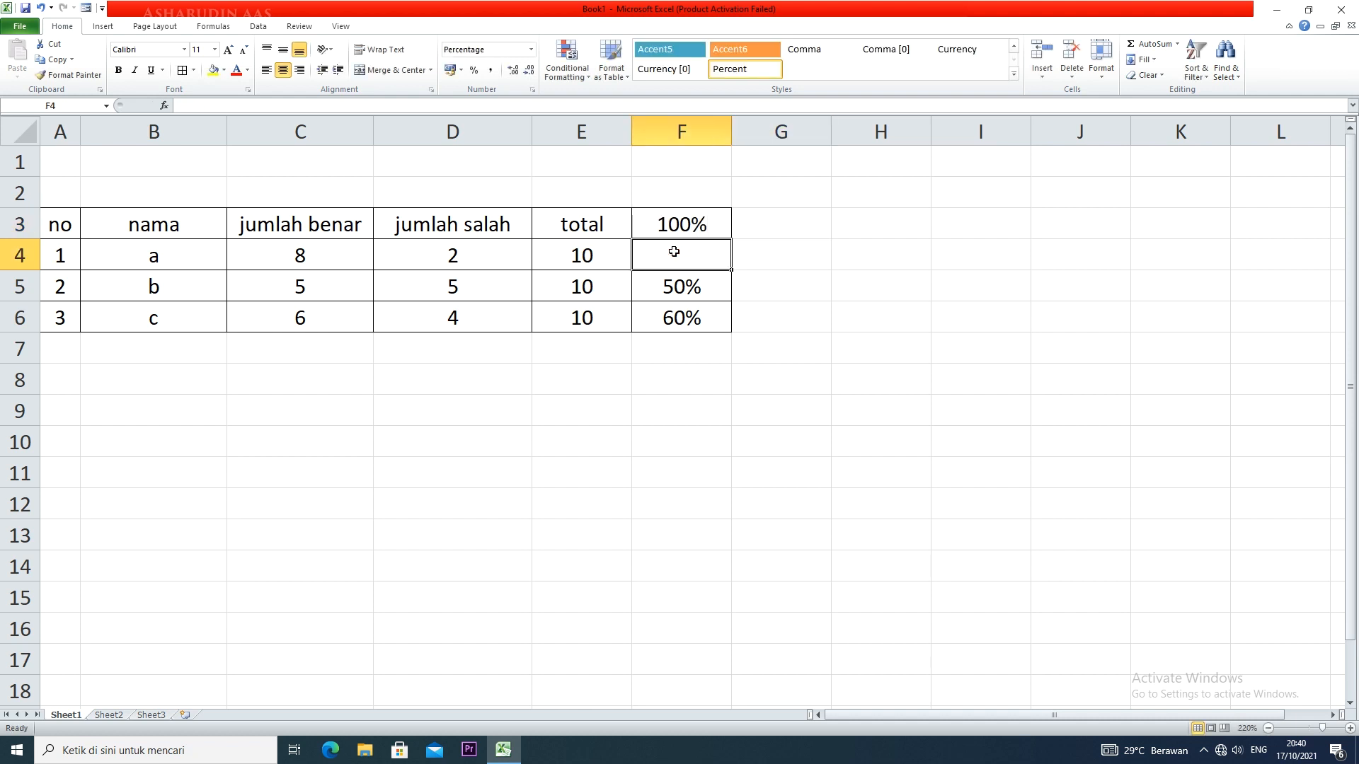
type("=")
left_click(334, 250)
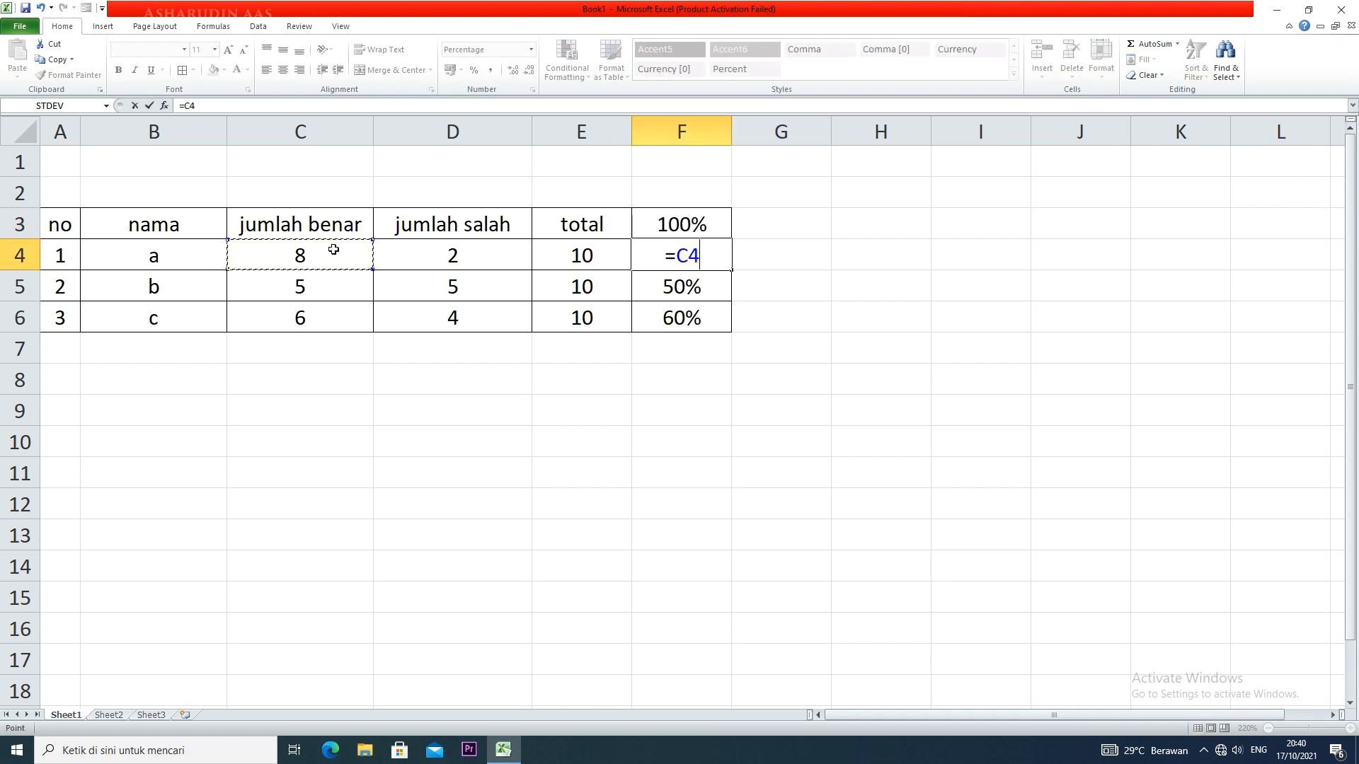
type("/")
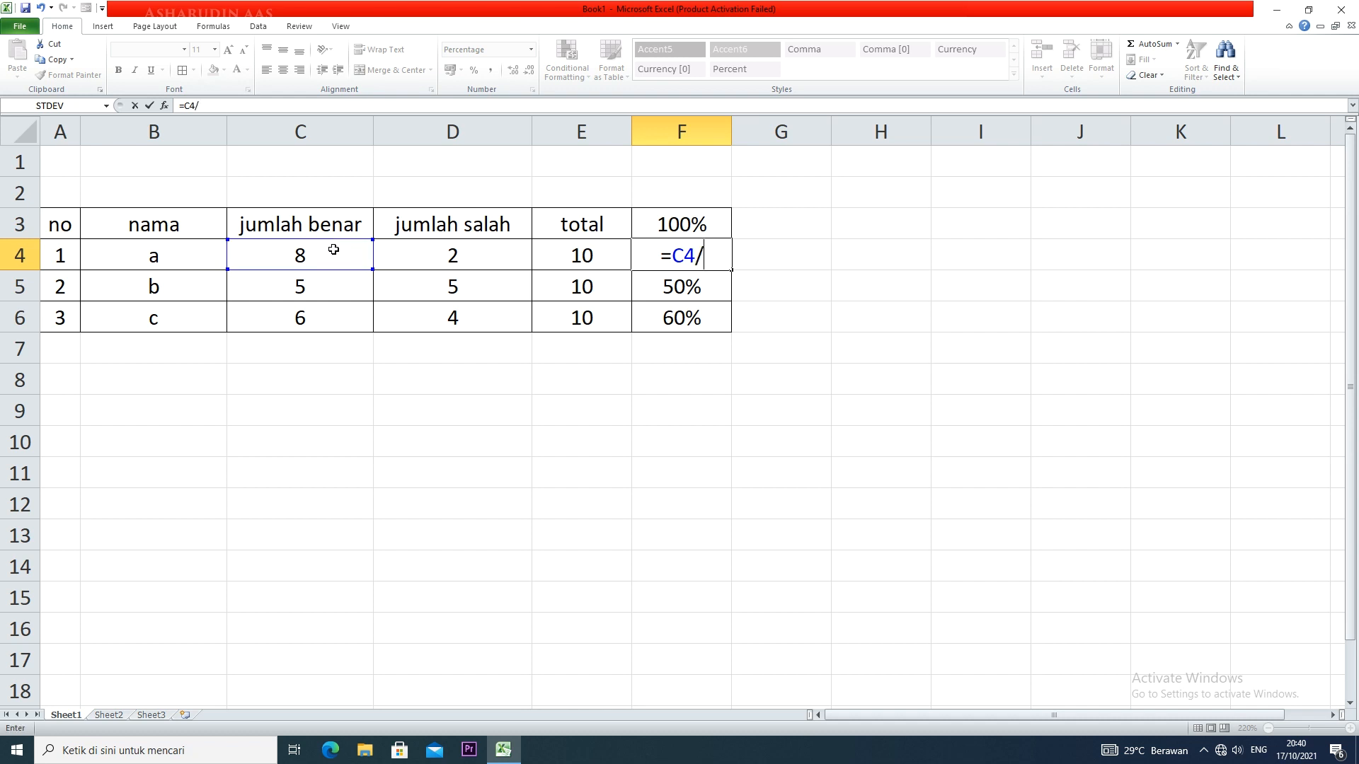
left_click(572, 256)
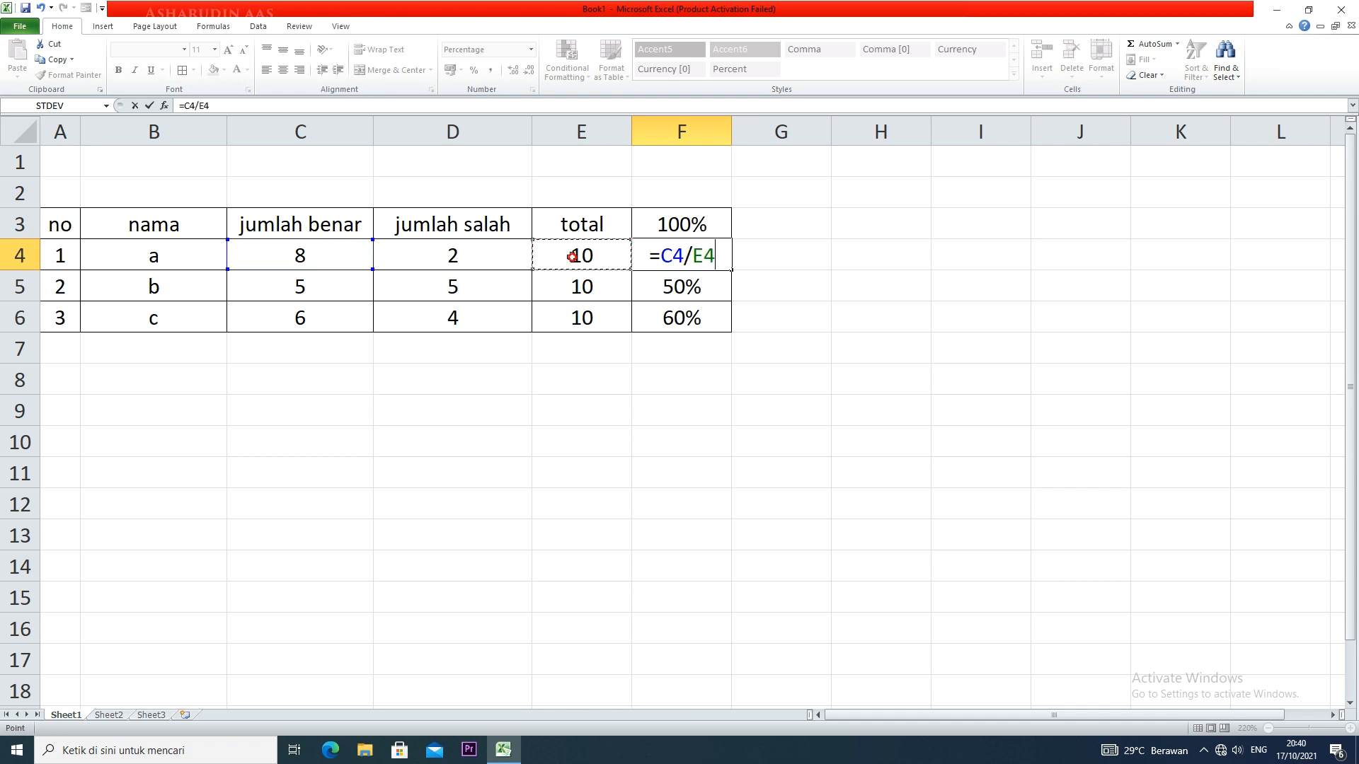
type("*")
left_click(723, 224)
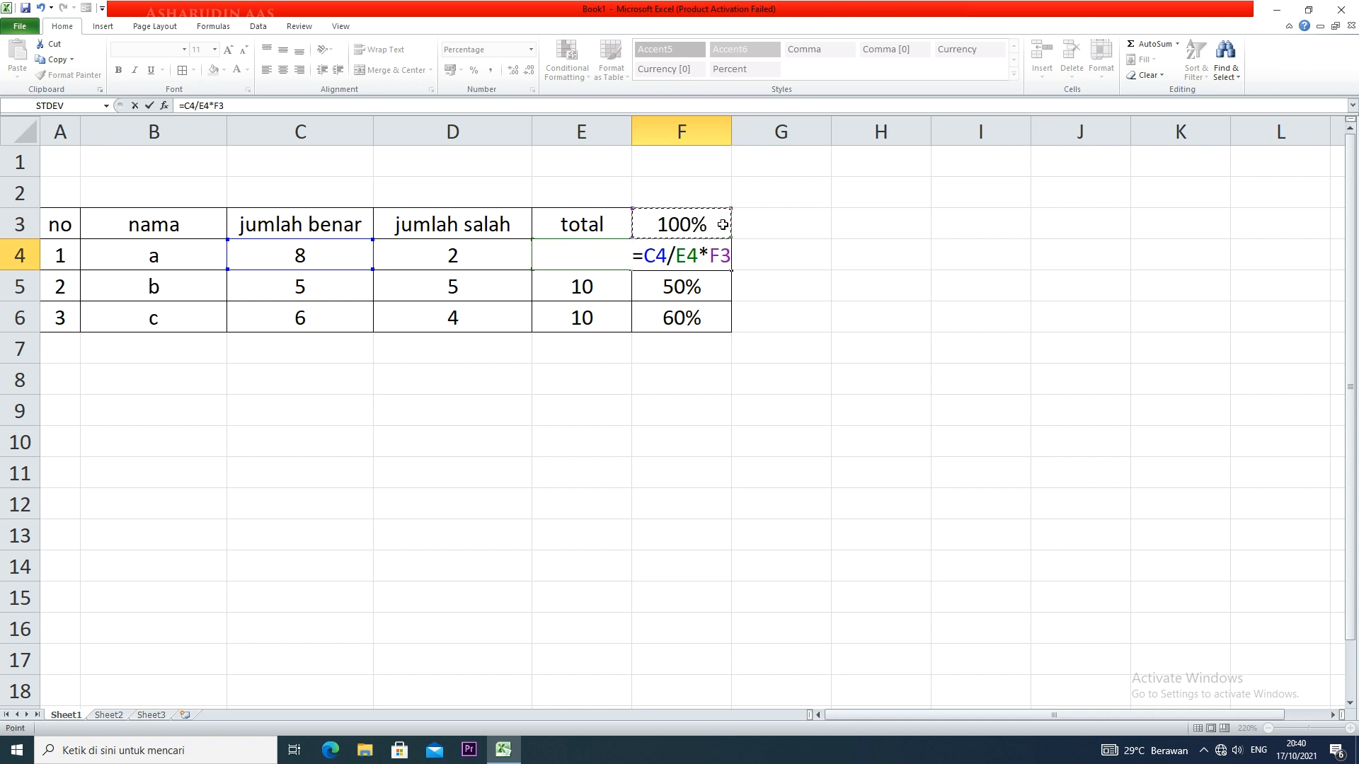
key("Return")
left_click(727, 258)
left_click_drag(731, 270, 731, 322)
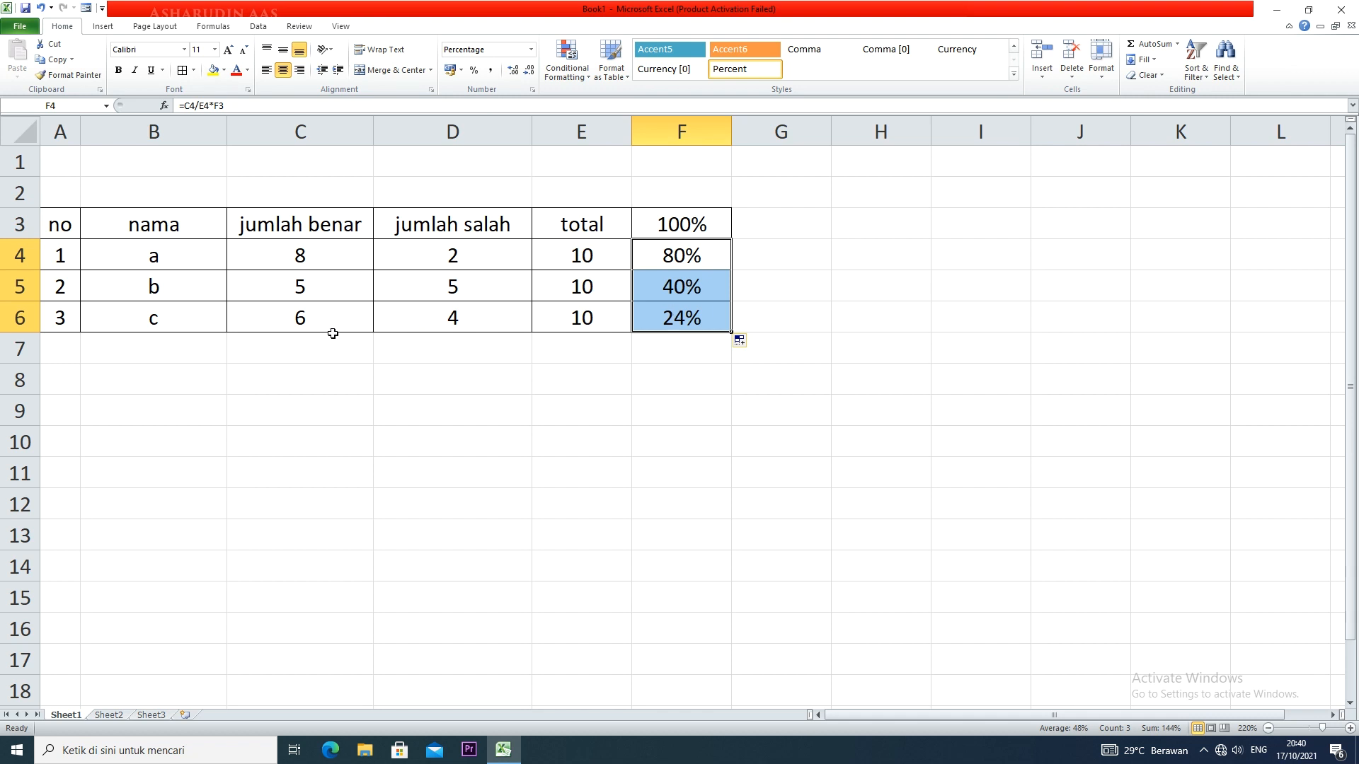
Examine the F3 reference in the formula of cell F4
left_click(690, 307)
double_click(700, 256)
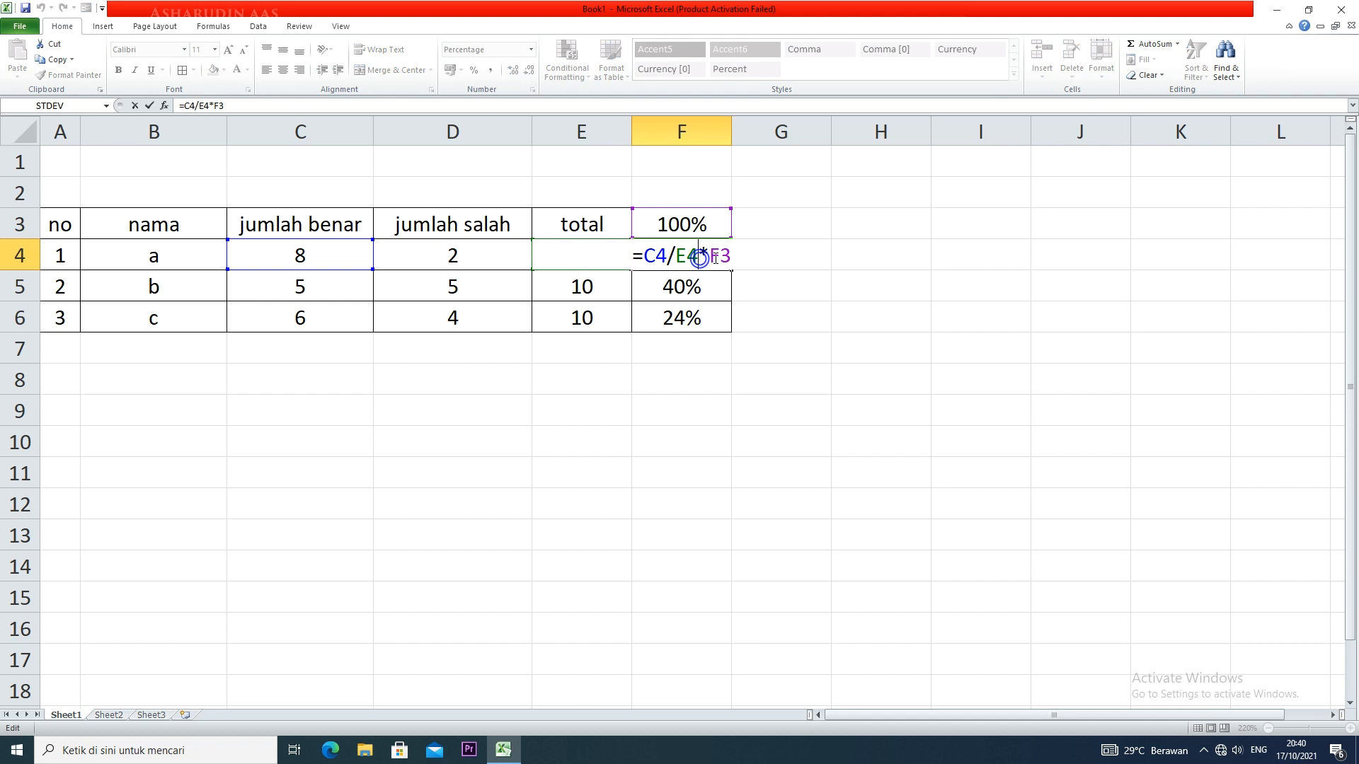
left_click_drag(732, 254, 710, 254)
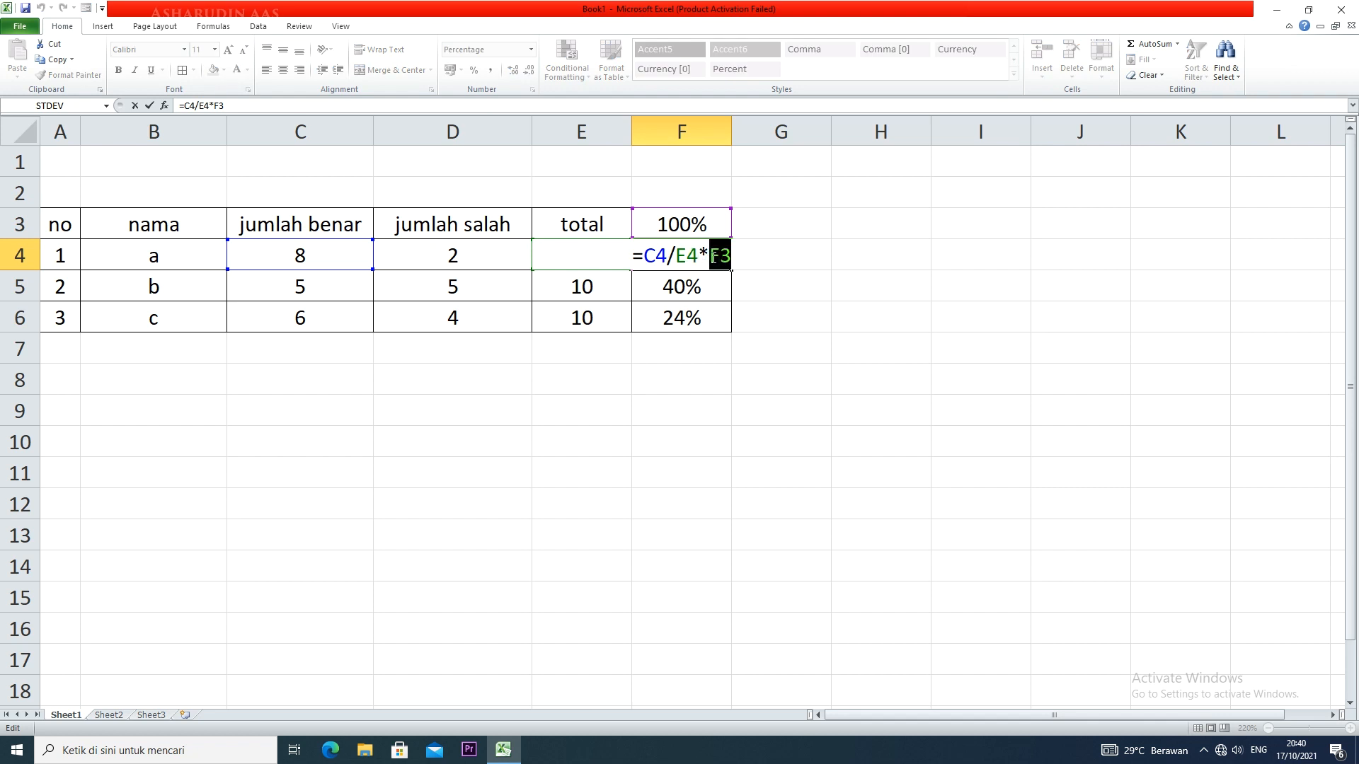
left_click(734, 258)
key("Return")
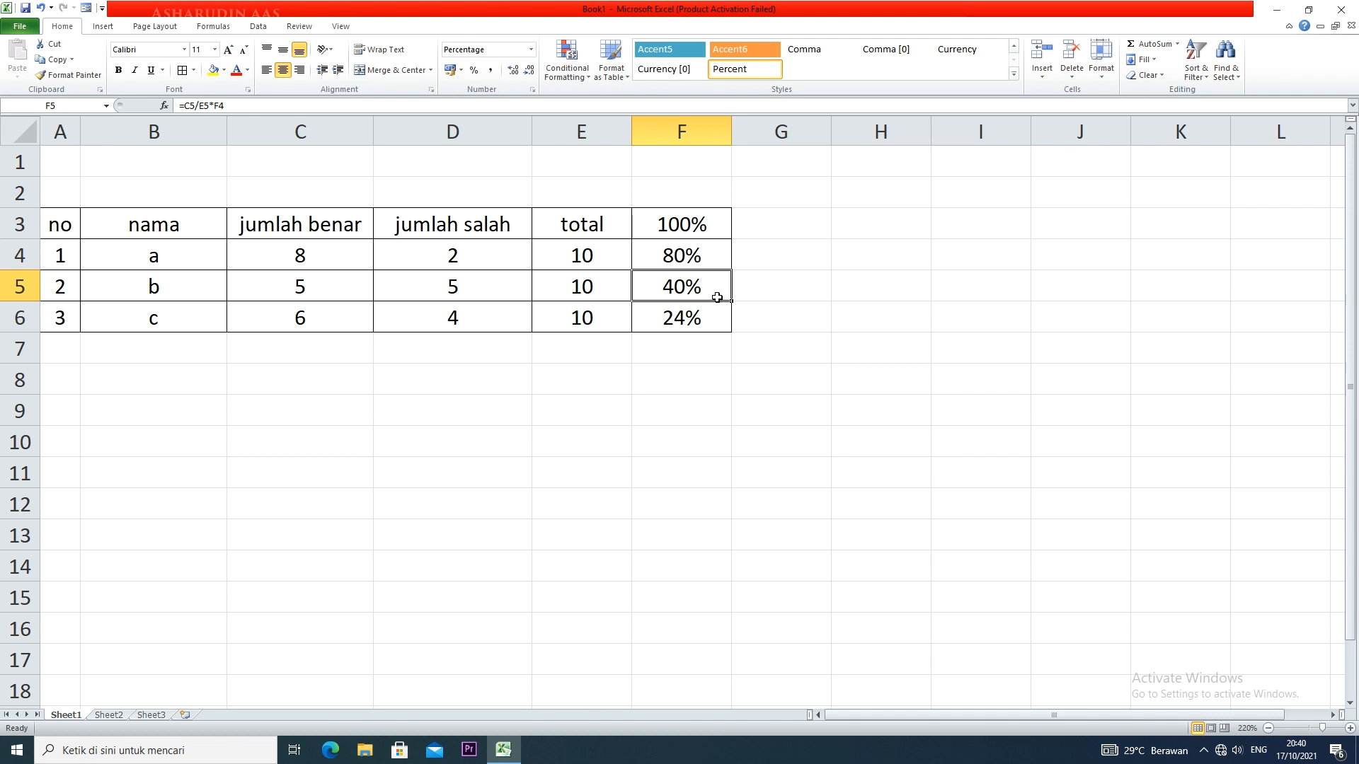
Change the formula in cell F5 to multiply by F3 instead of F4
double_click(716, 290)
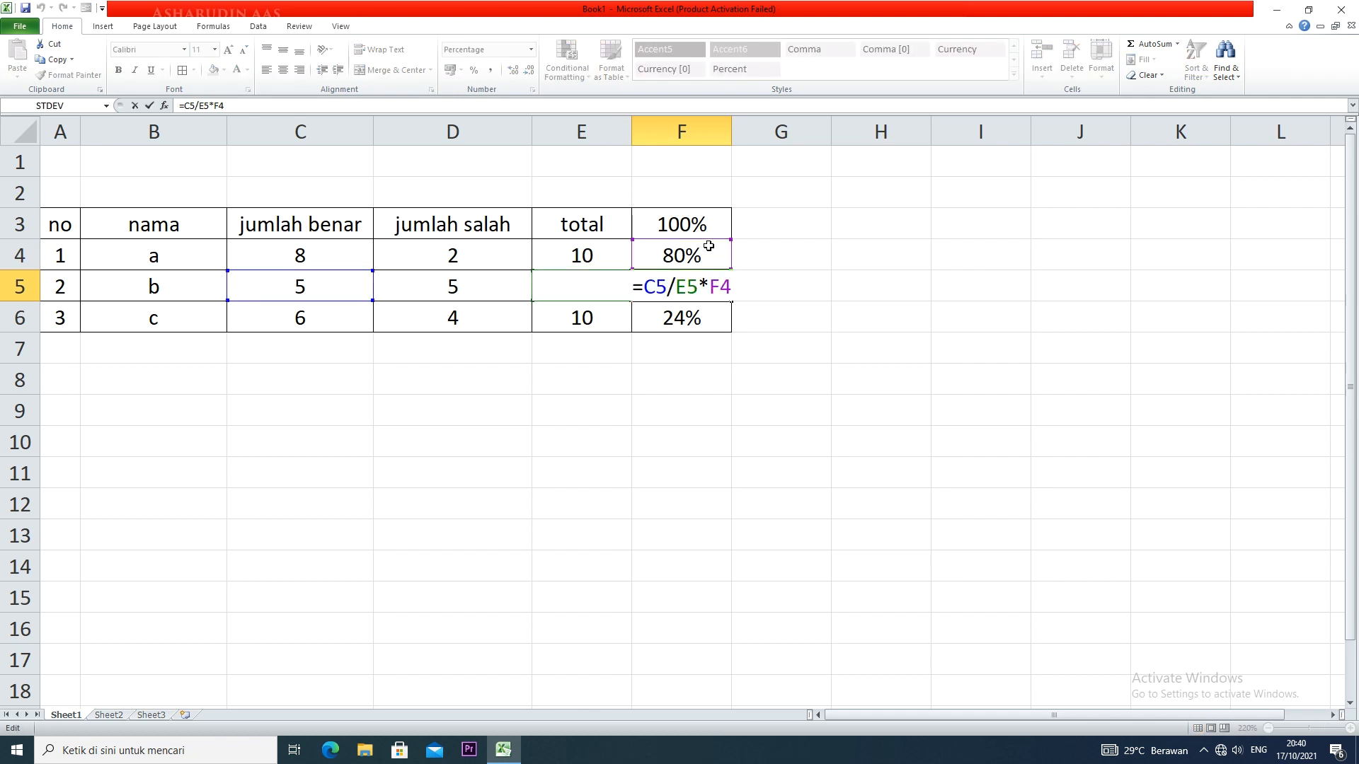
left_click_drag(709, 244, 707, 225)
key("Return")
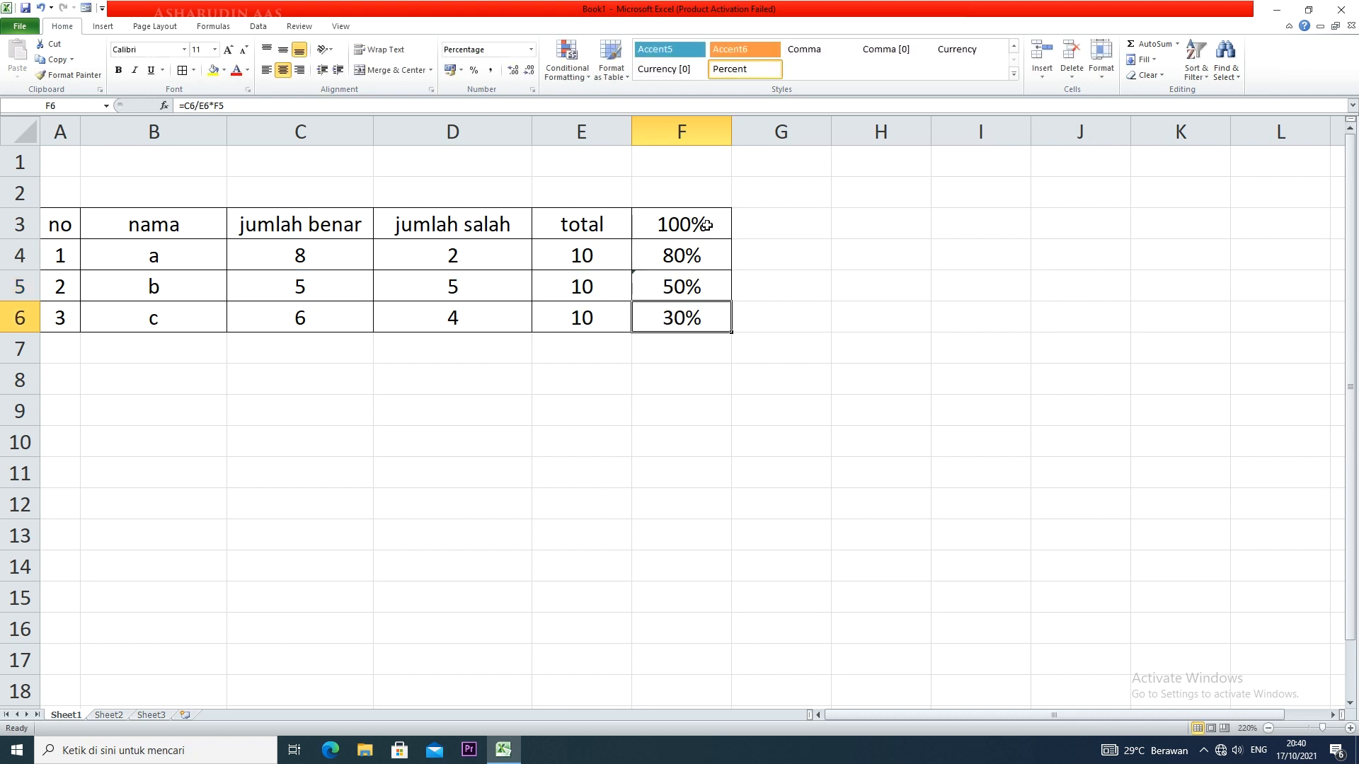
Make the F3 reference in the F4 formula absolute, giving =C4/E4*$F$3, and fill it down to F6
left_click(715, 266)
double_click(718, 261)
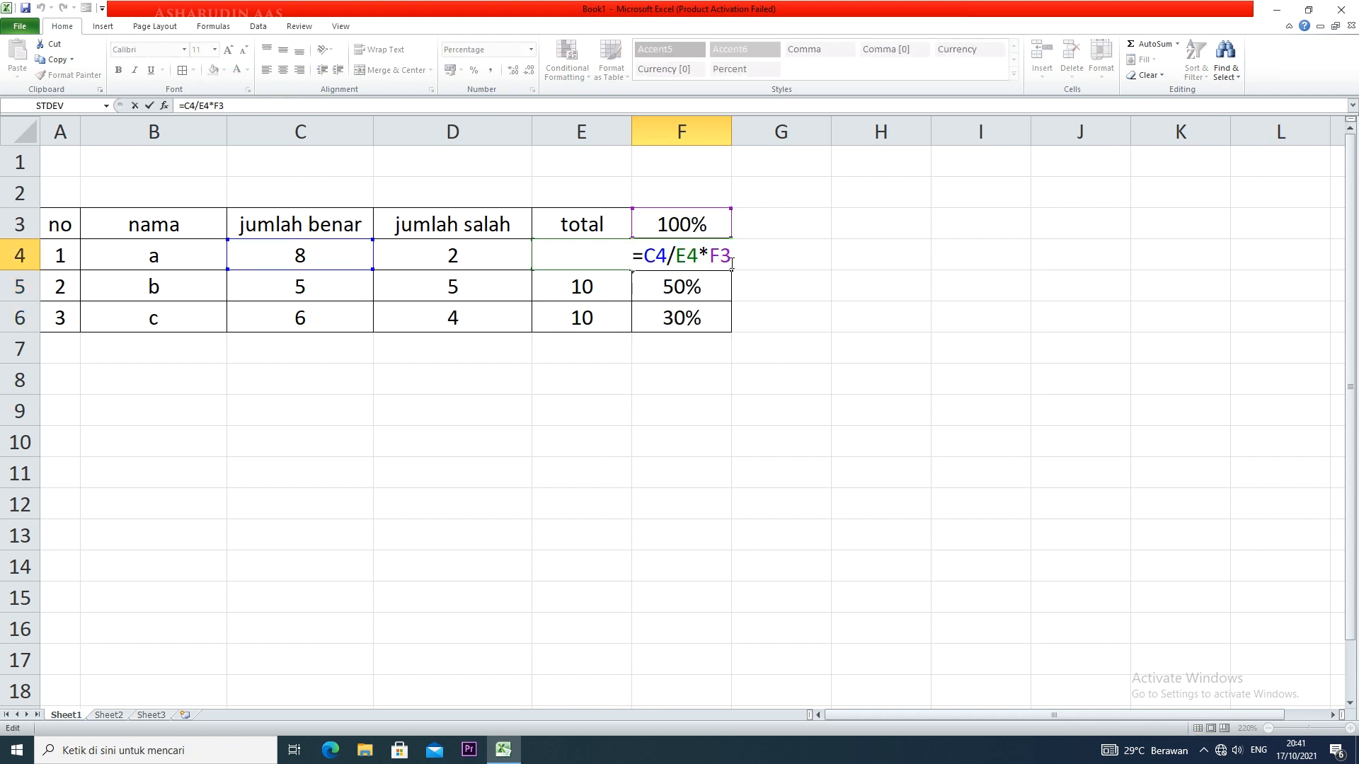
left_click_drag(718, 259, 712, 258)
key("BackSpace")
left_click(702, 229)
key("F4")
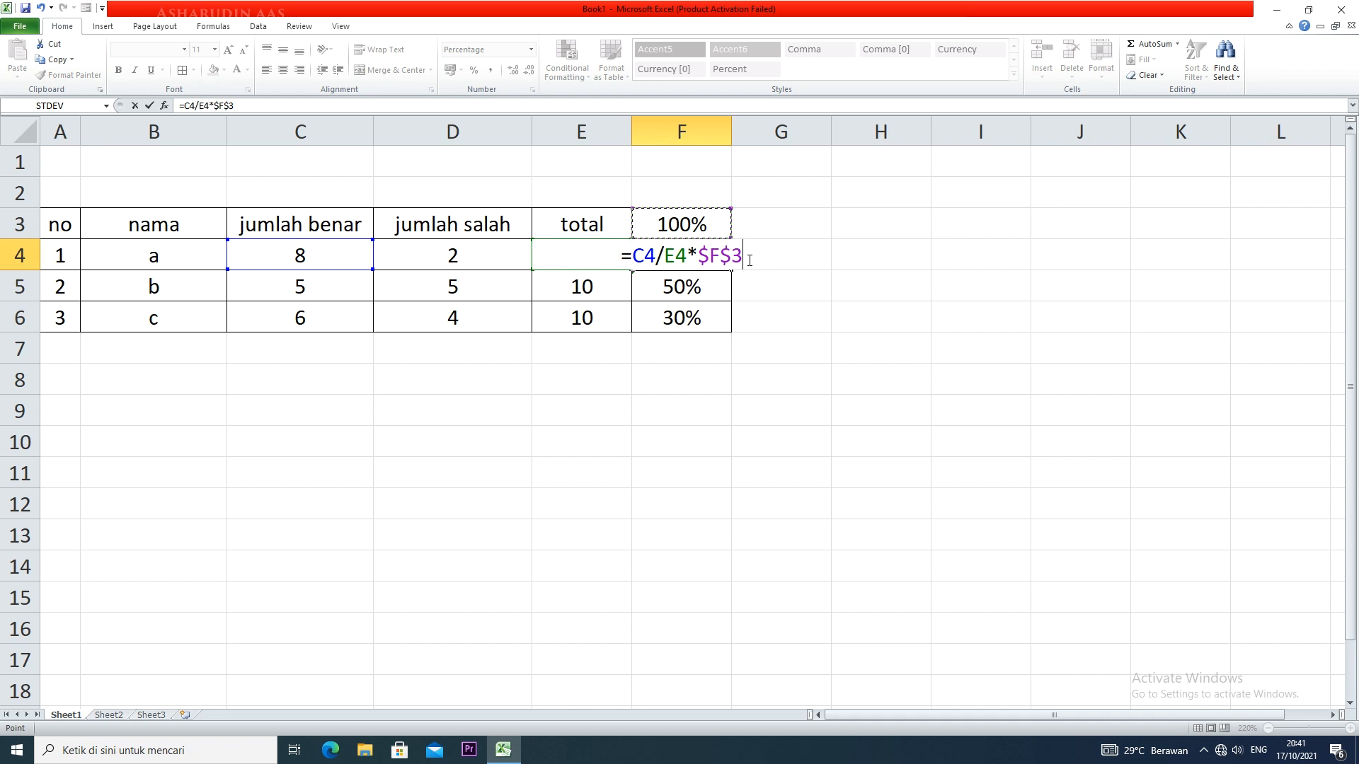
key("Return")
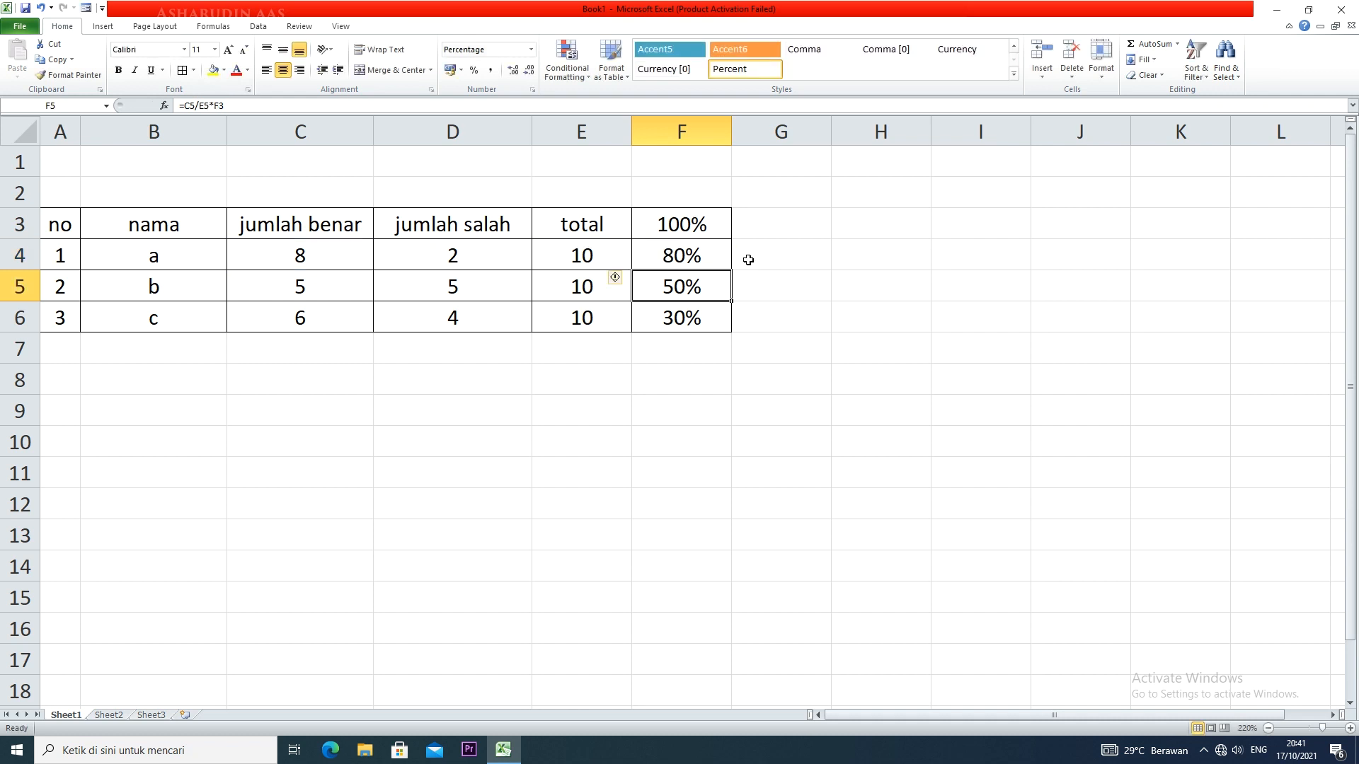
left_click(709, 263)
left_click_drag(734, 272, 733, 331)
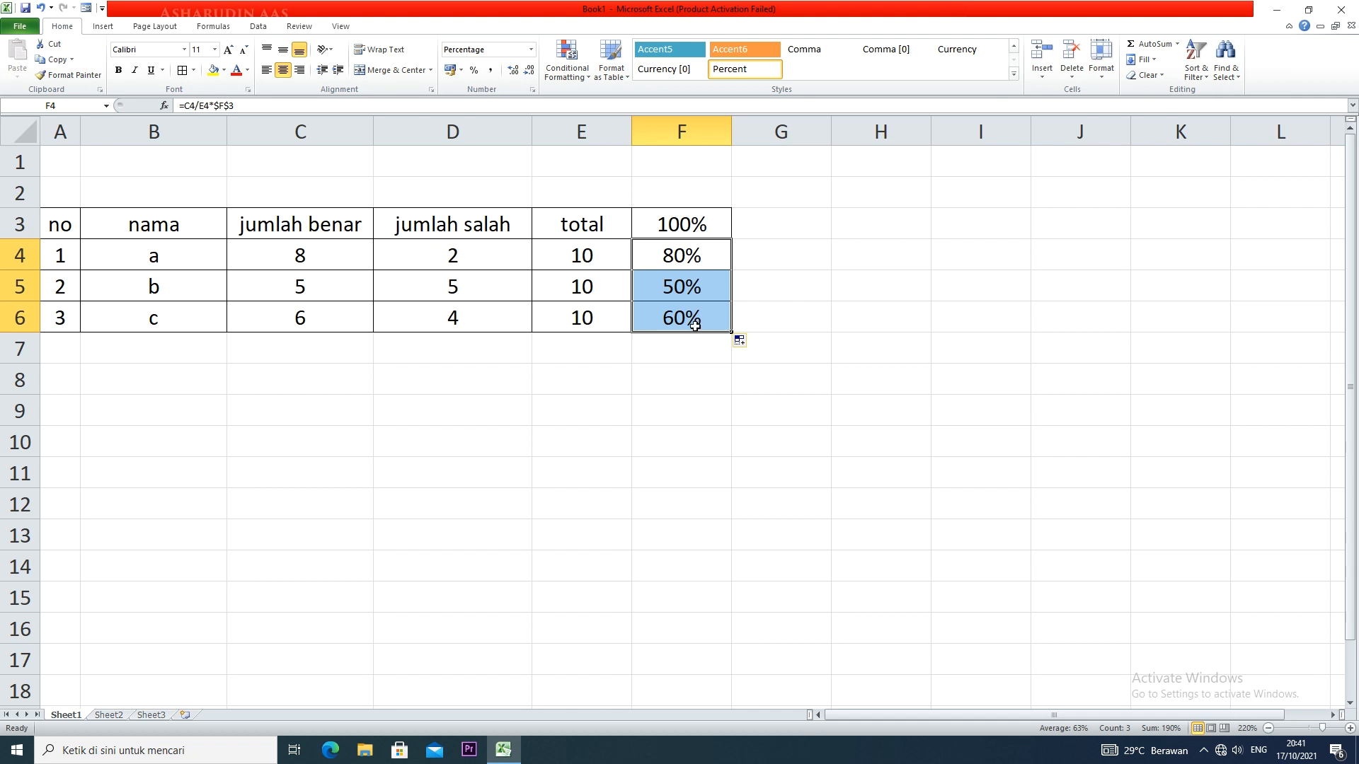
Extend the header in F3 to "100% benar" and widen column F to fit it
left_click(712, 225)
double_click(712, 225)
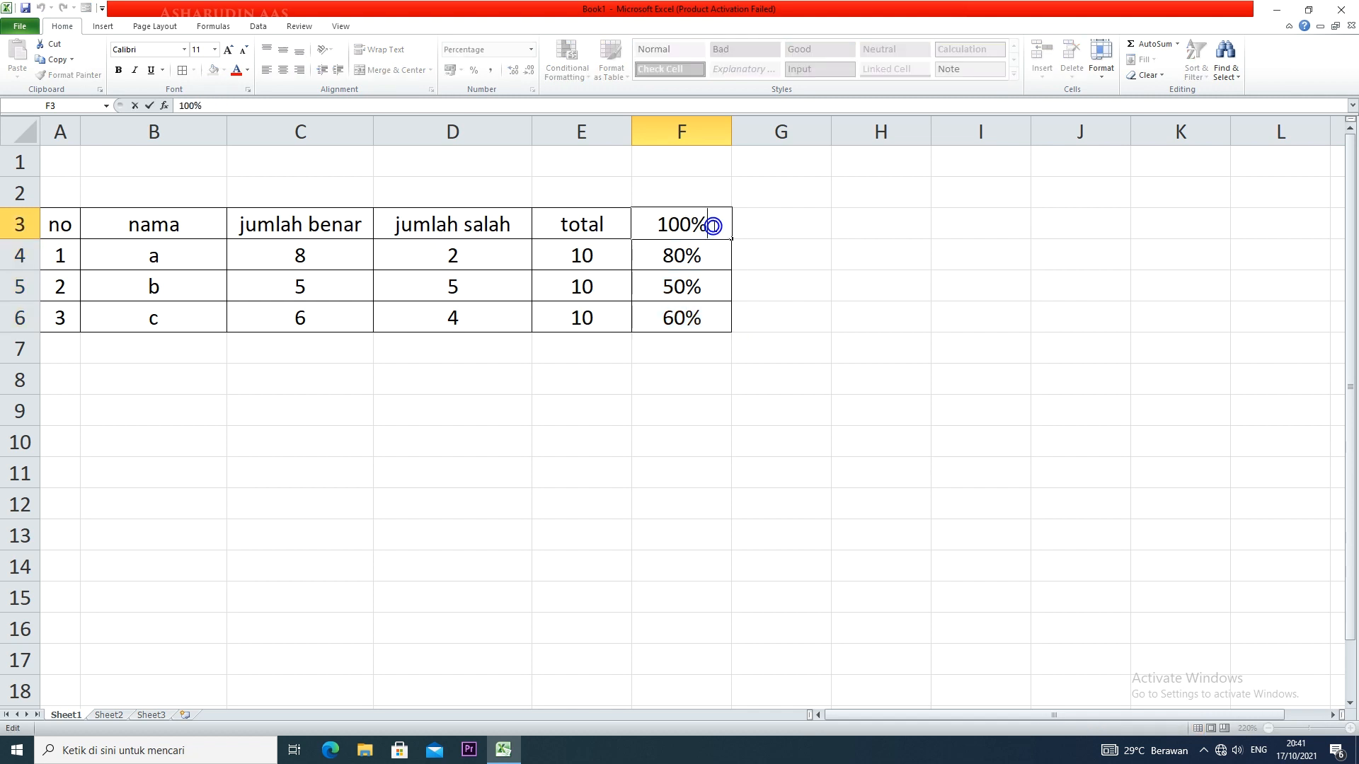
type("benar")
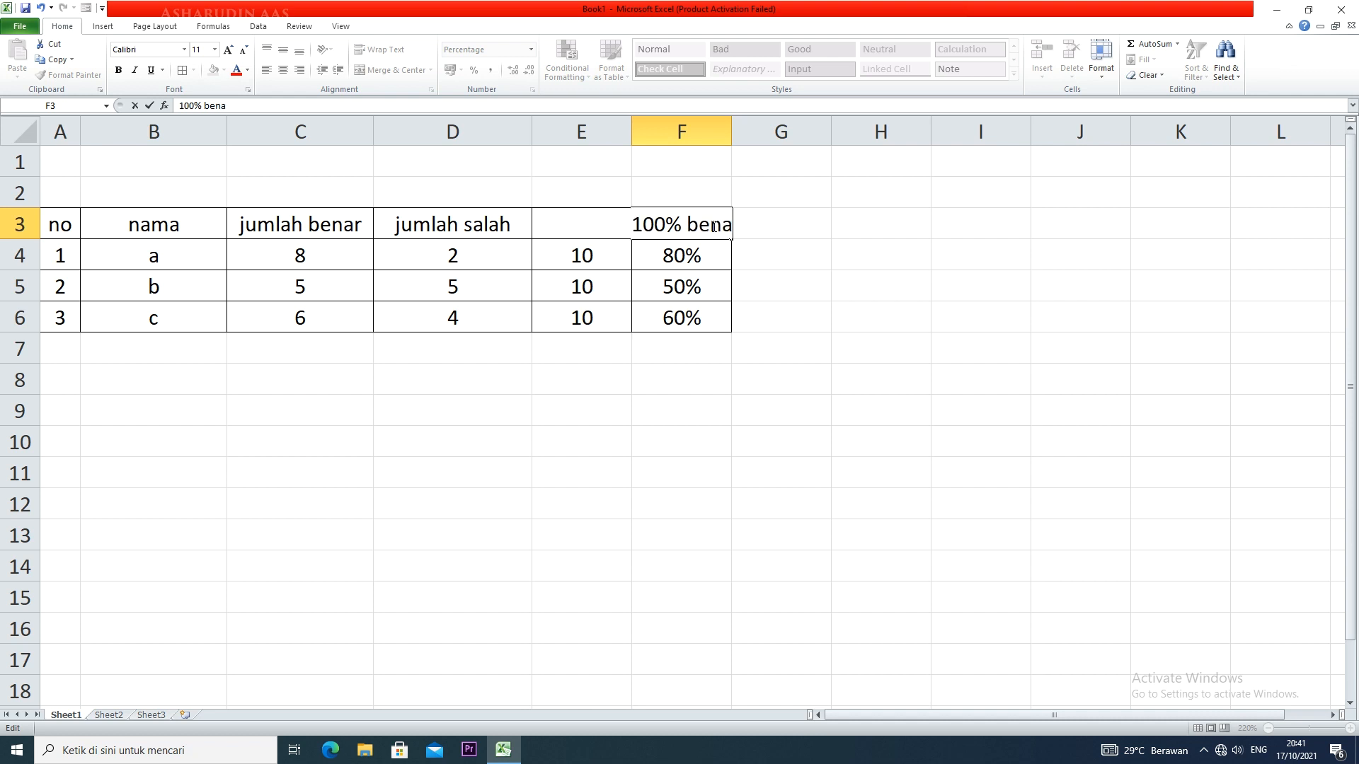
left_click(786, 253)
left_click_drag(731, 126, 759, 125)
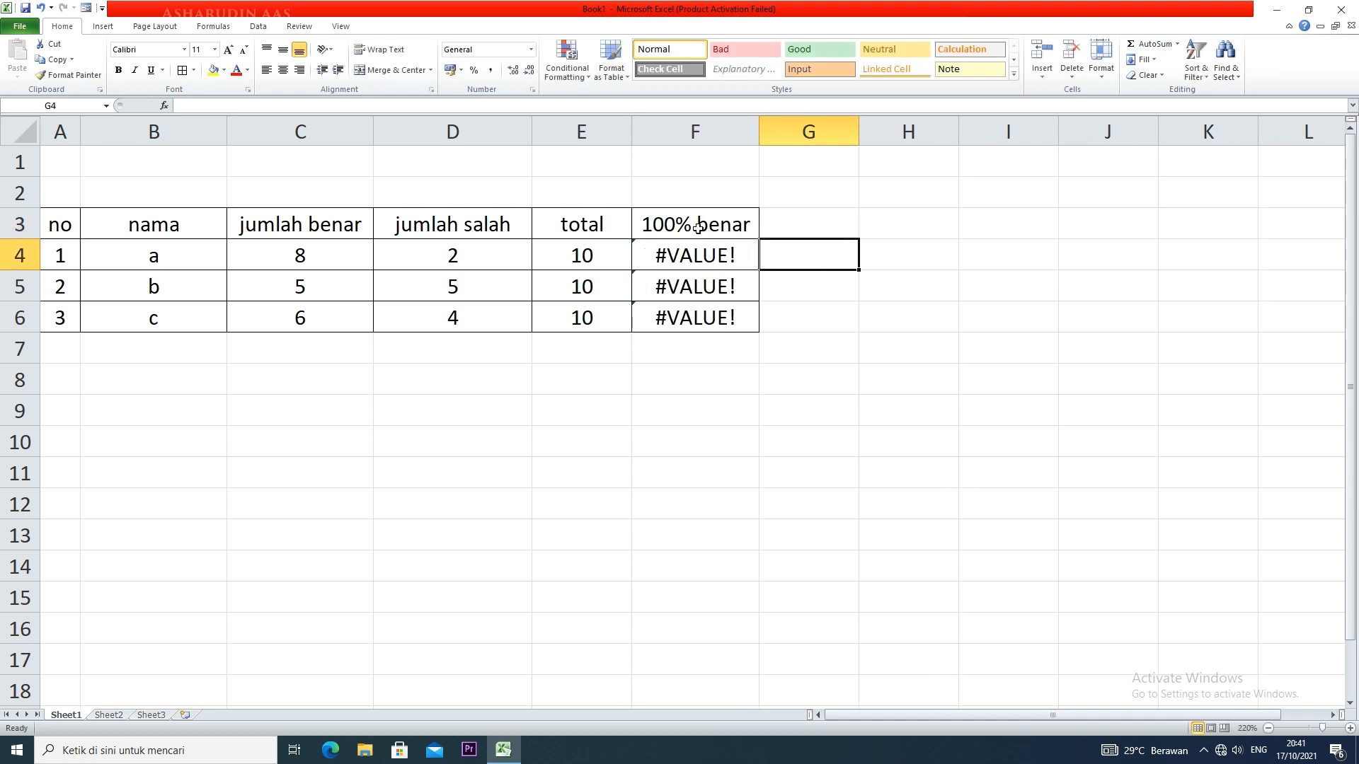
Remove "benar" from the F3 header so only 100% remains, and enter "benar" in F2 above it
double_click(728, 225)
left_click_drag(751, 226, 694, 226)
key("BackSpace")
left_click(795, 279)
left_click(726, 194)
type("benar")
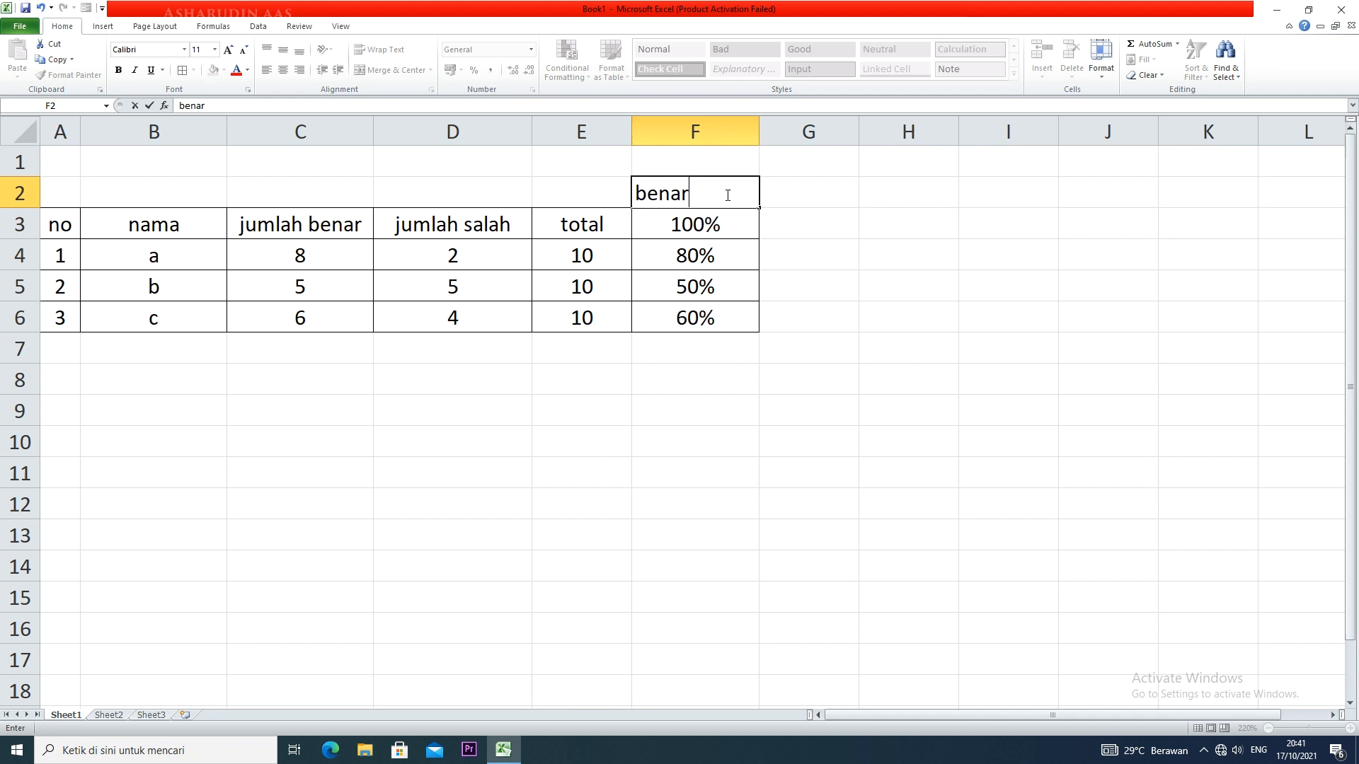
Apply all borders to G3:G6 and enter the label "salah" in G2
left_click_drag(788, 218, 789, 312)
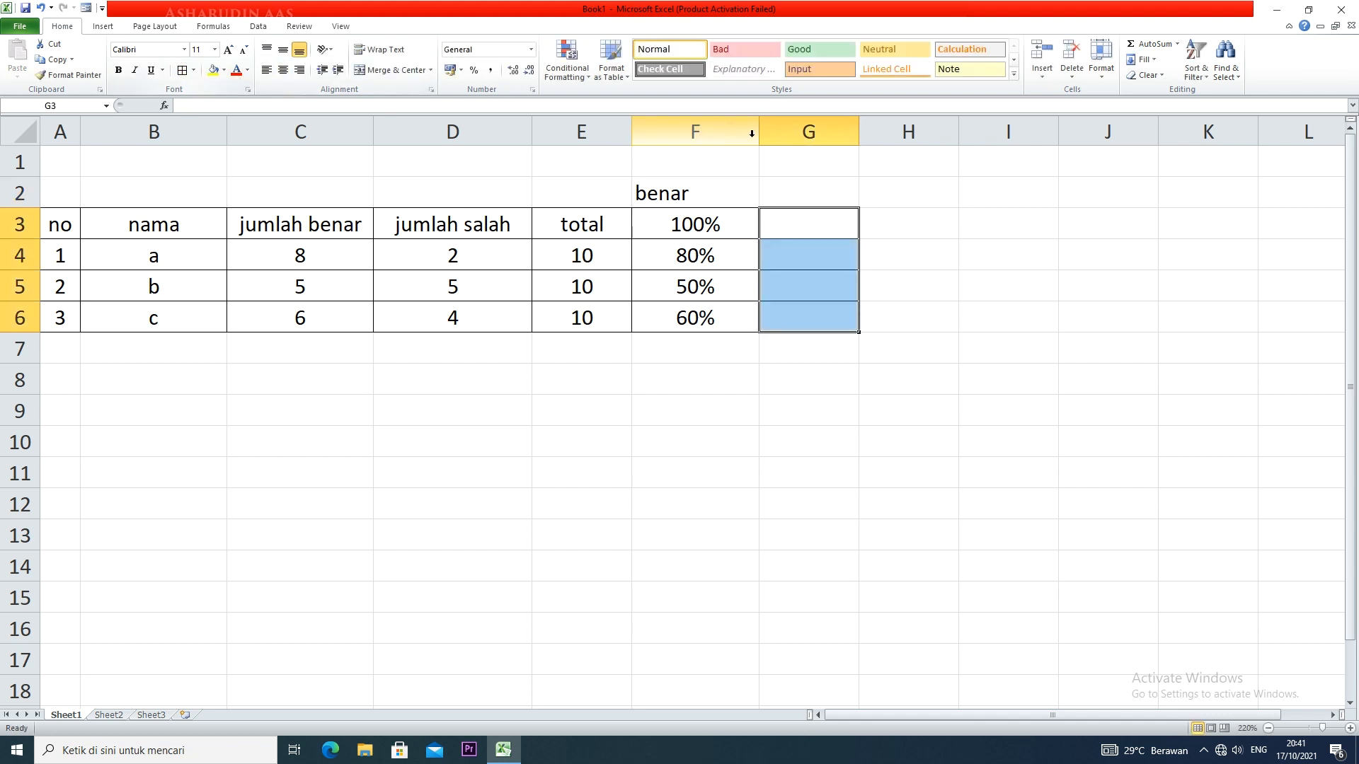
left_click(786, 187)
type("salah")
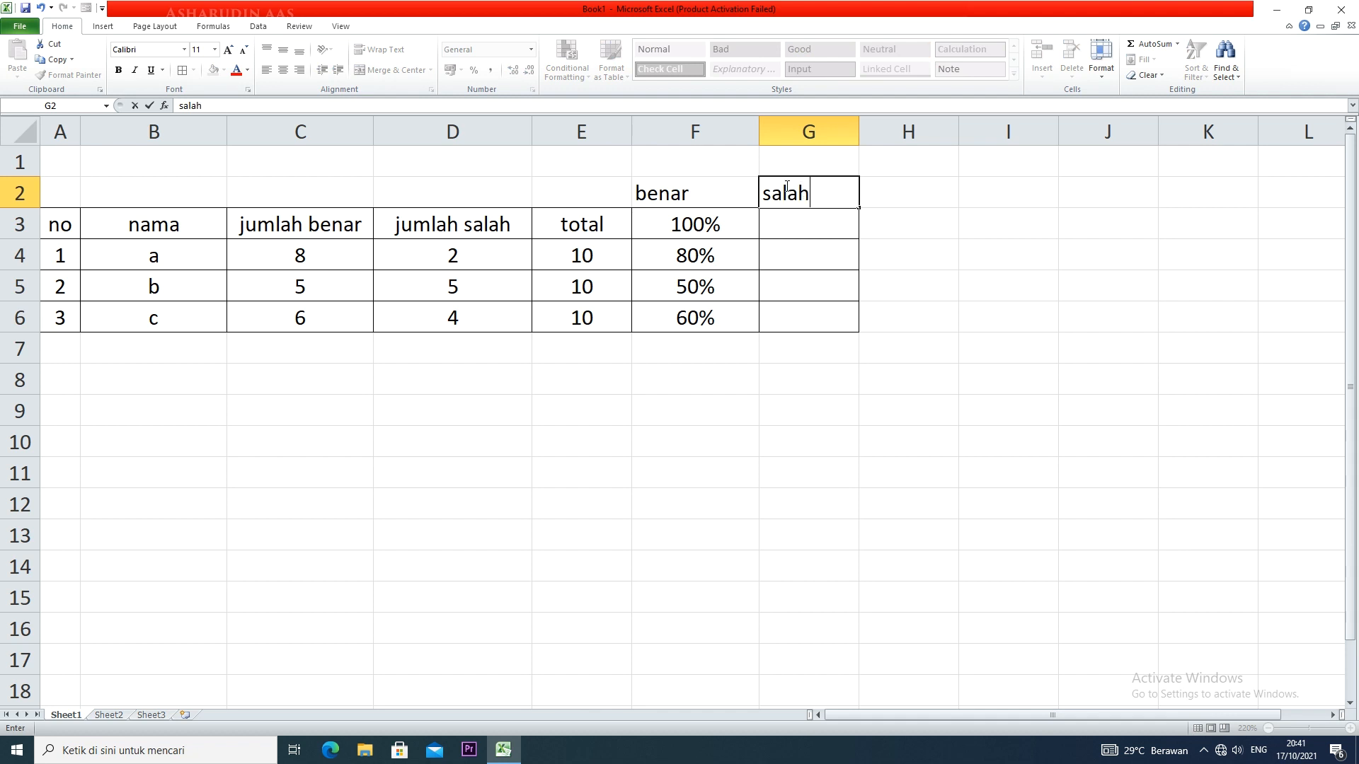
Copy the 100% header from F3 into G3 by filling it across
left_click(786, 218)
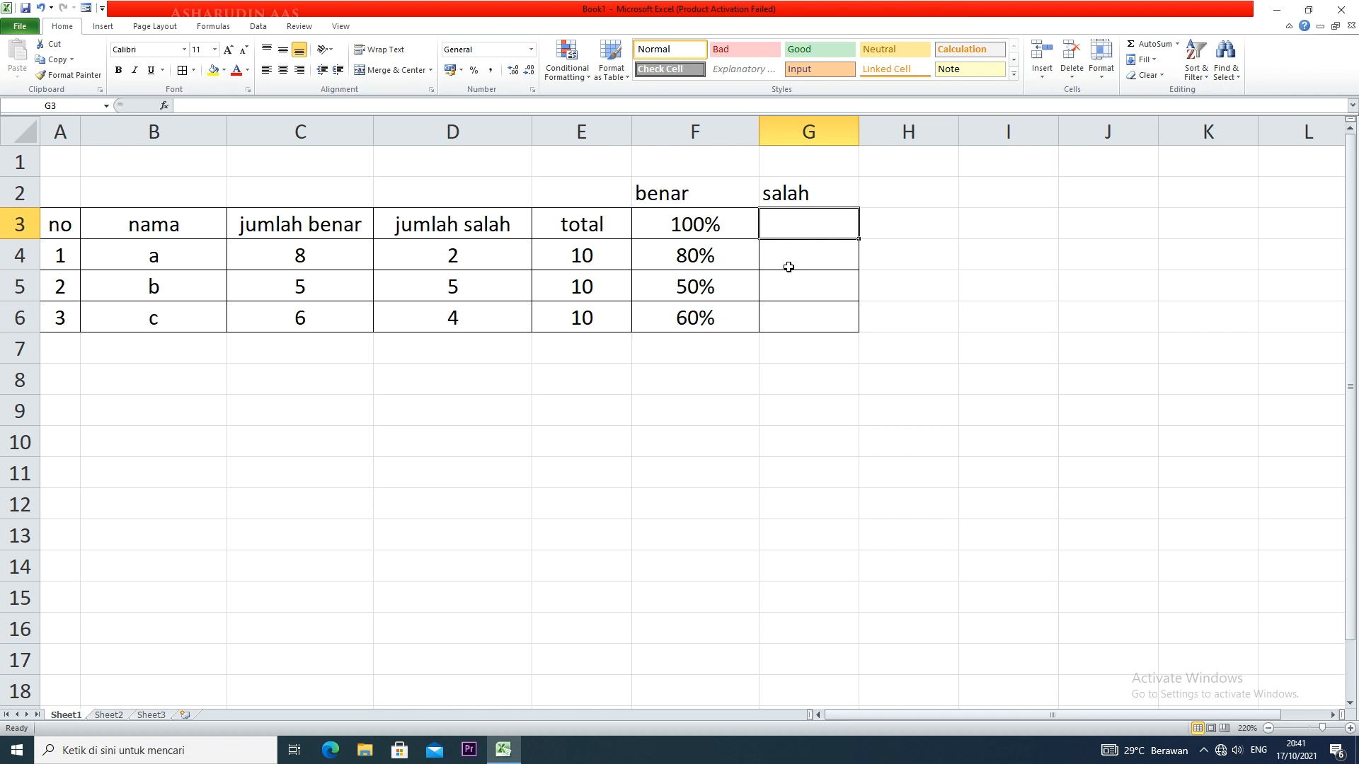
left_click(752, 227)
left_click_drag(757, 238, 819, 258)
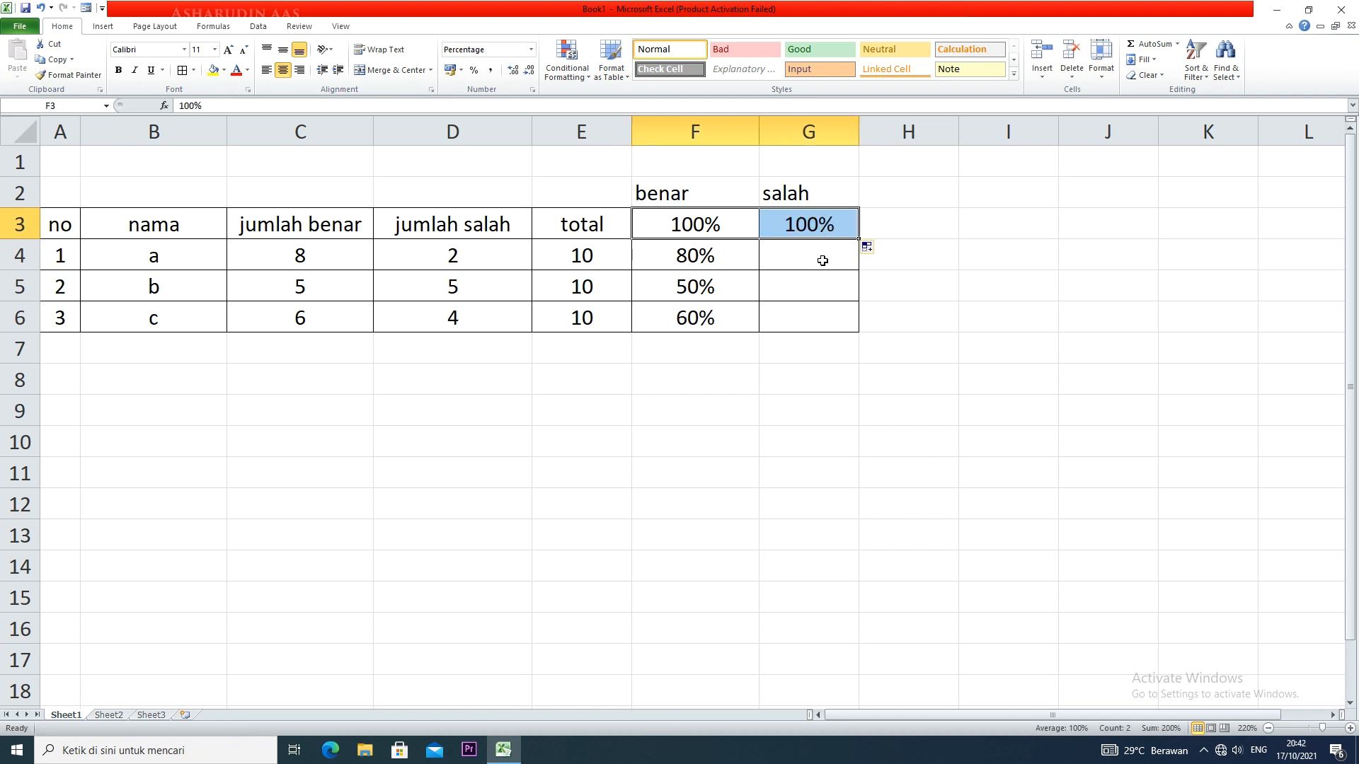
Enter the formula =D4/E4*G3 in G4 and fill it down to G6
left_click(819, 260)
type("=")
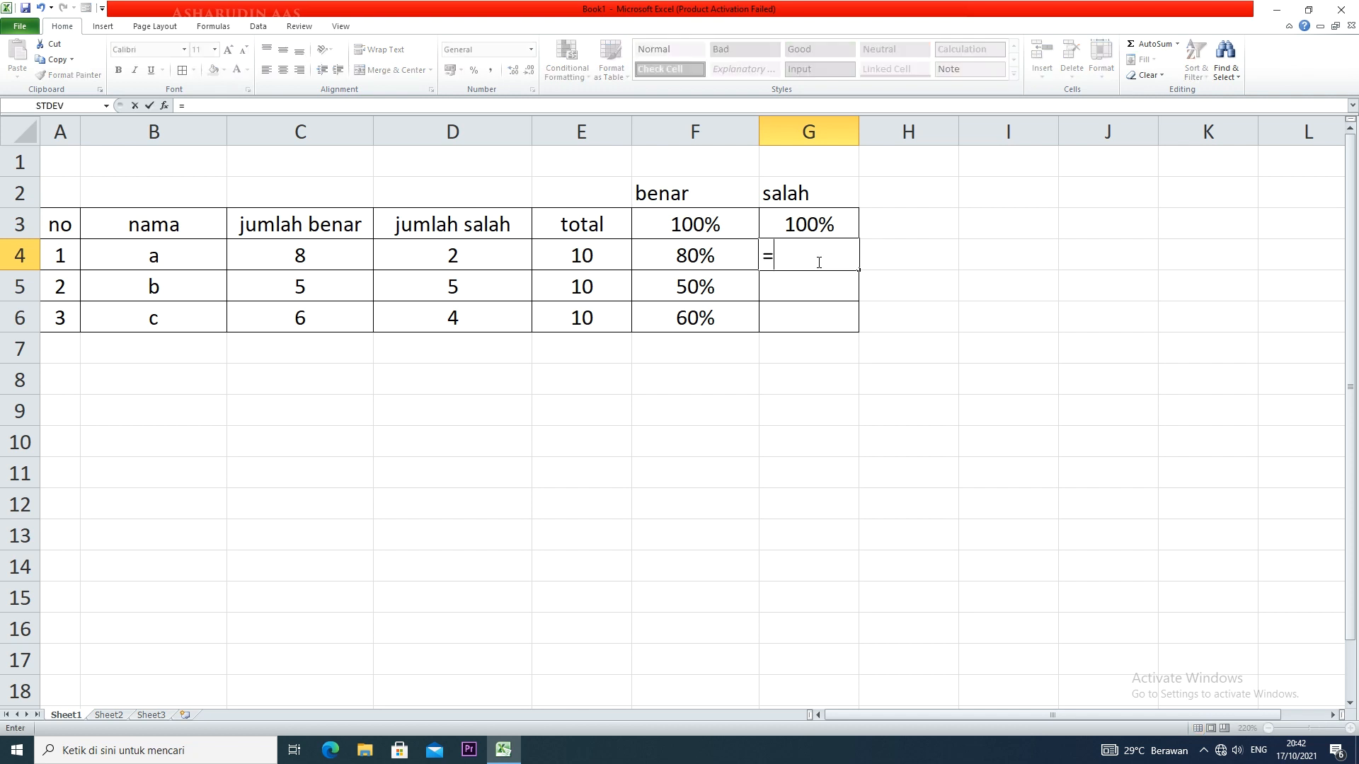
left_click(484, 262)
type("/")
left_click(565, 270)
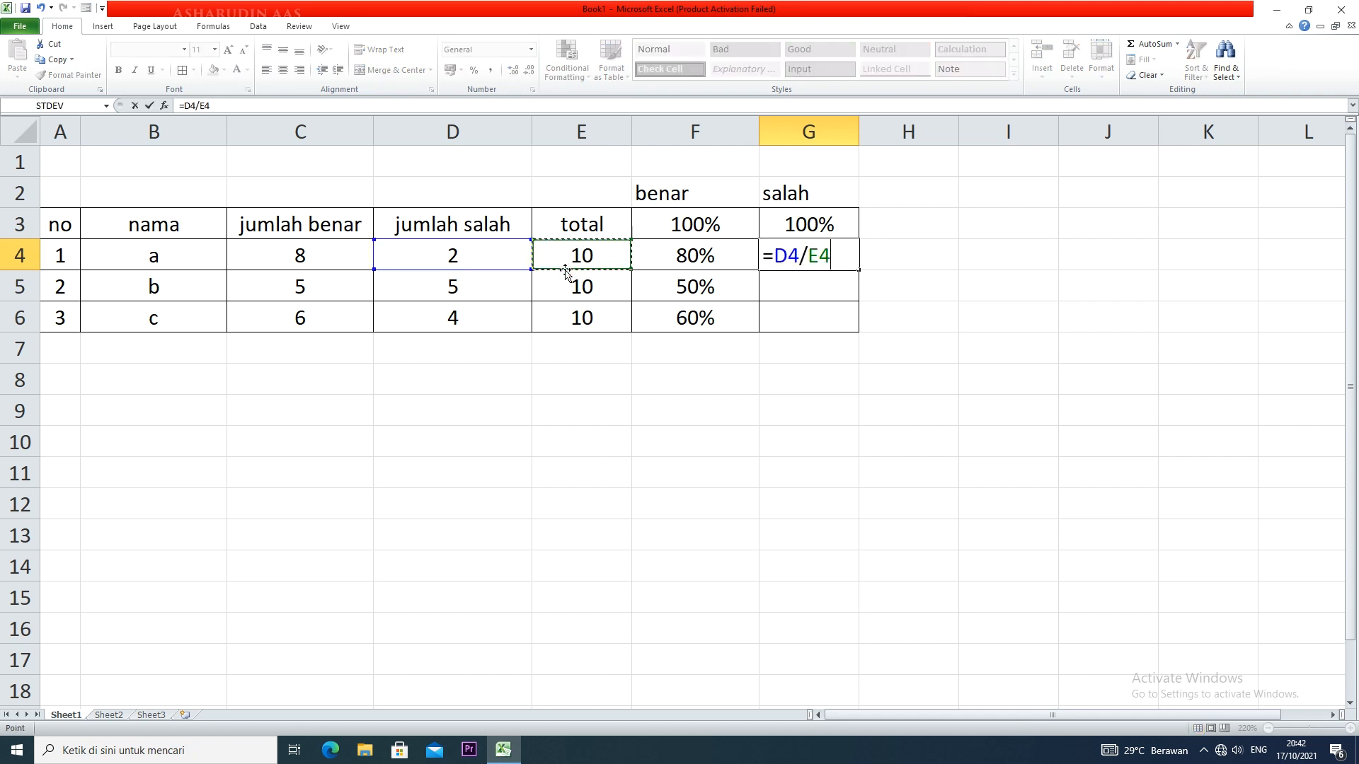
type("*")
left_click(798, 228)
key("Return")
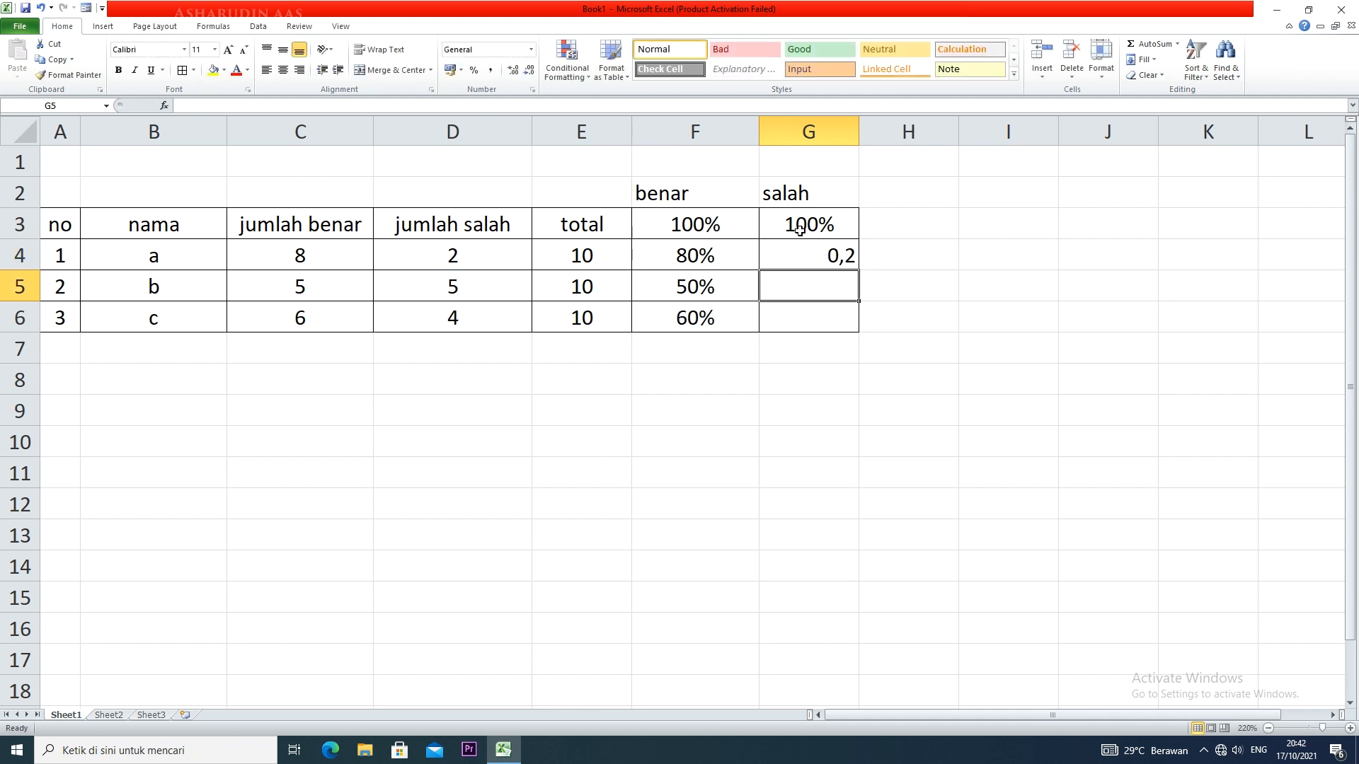
left_click(825, 256)
left_click_drag(857, 270, 858, 330)
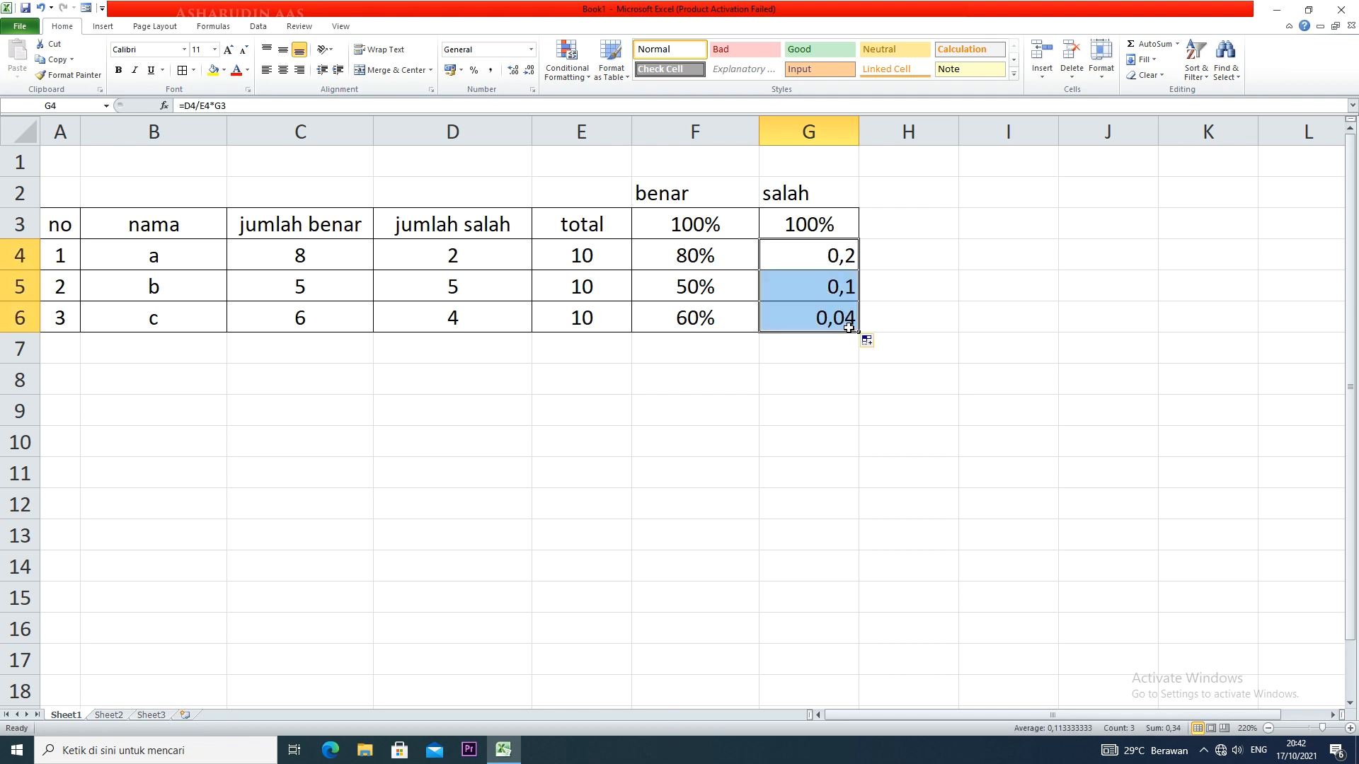
Make the G3 reference in the G4 formula absolute, giving =D4/E4*$G$3
double_click(848, 257)
left_click_drag(879, 255, 842, 256)
key("BackSpace")
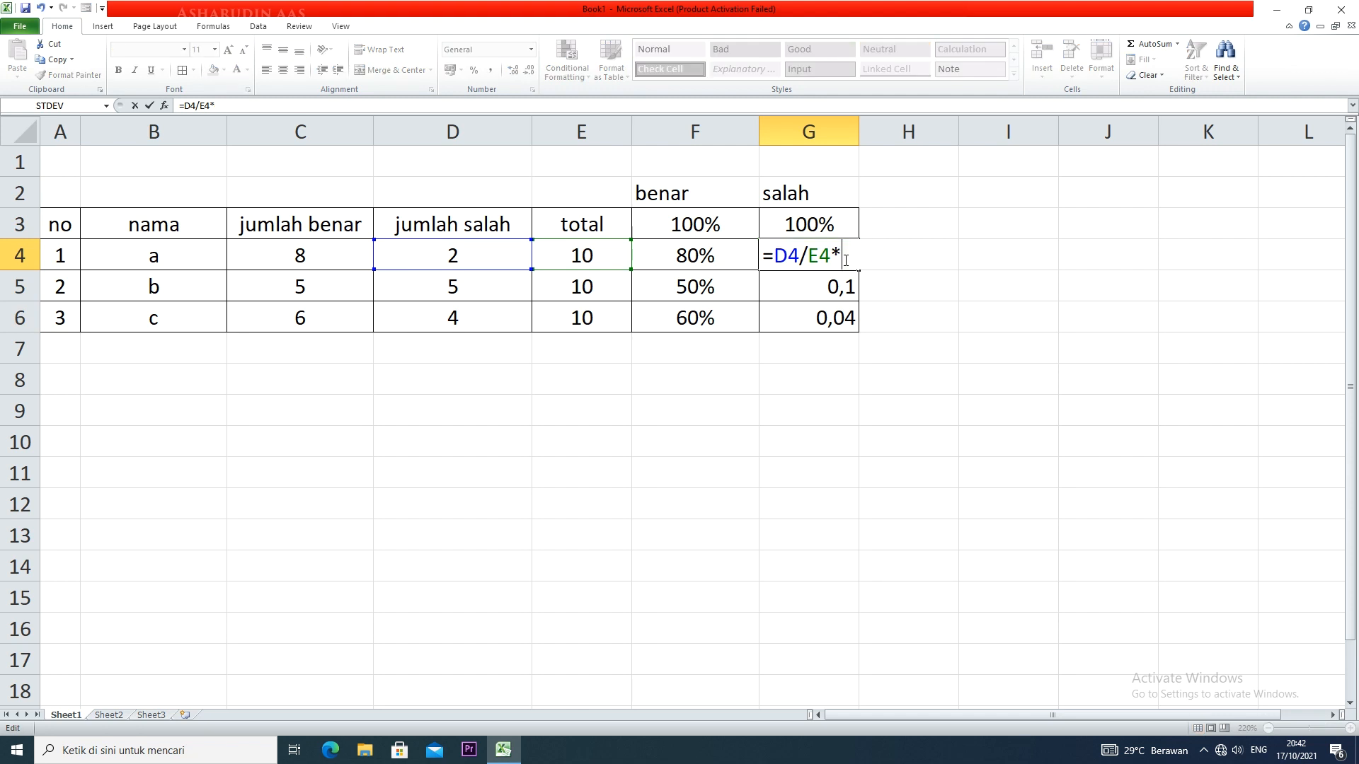
left_click(826, 225)
key("F4")
key("Return")
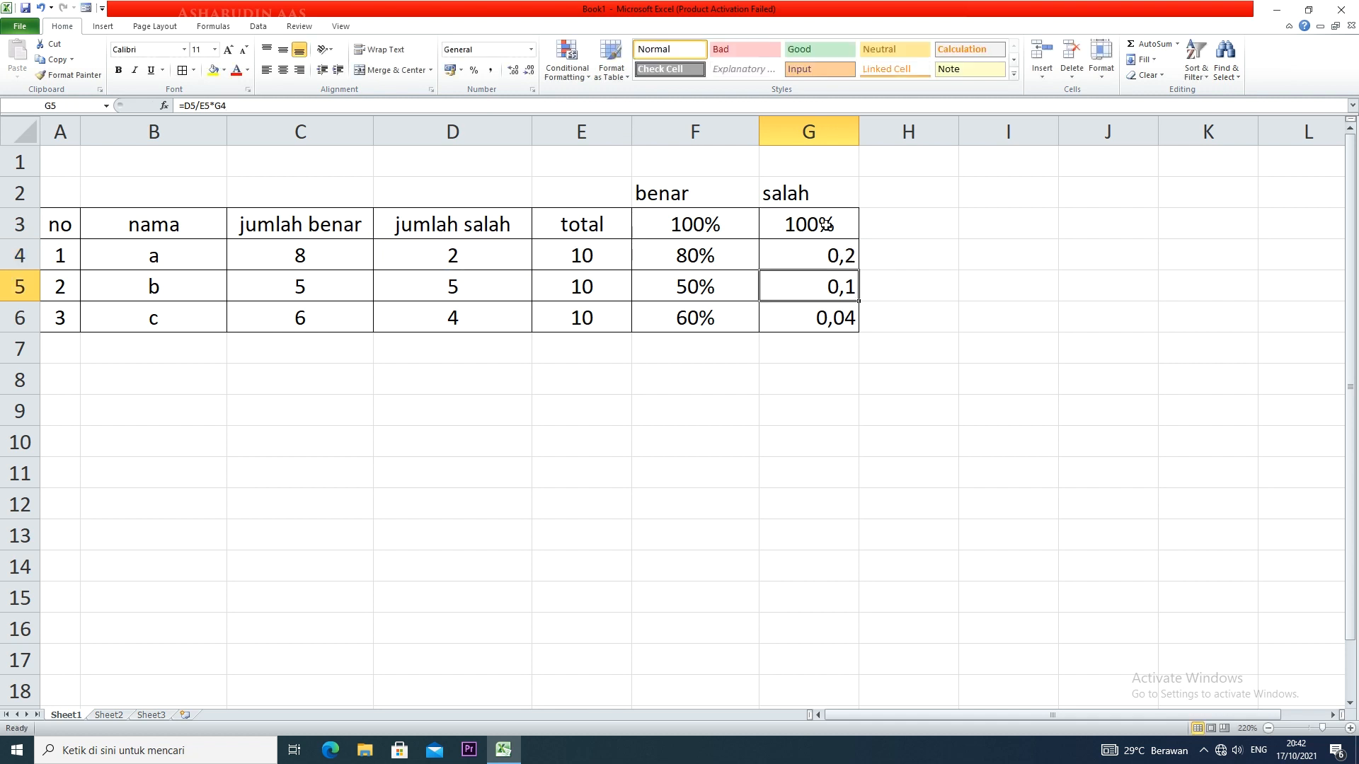
Fill the G4 formula down to G6 and format G4:G6 as percentages
left_click(841, 256)
left_click_drag(858, 272, 860, 327)
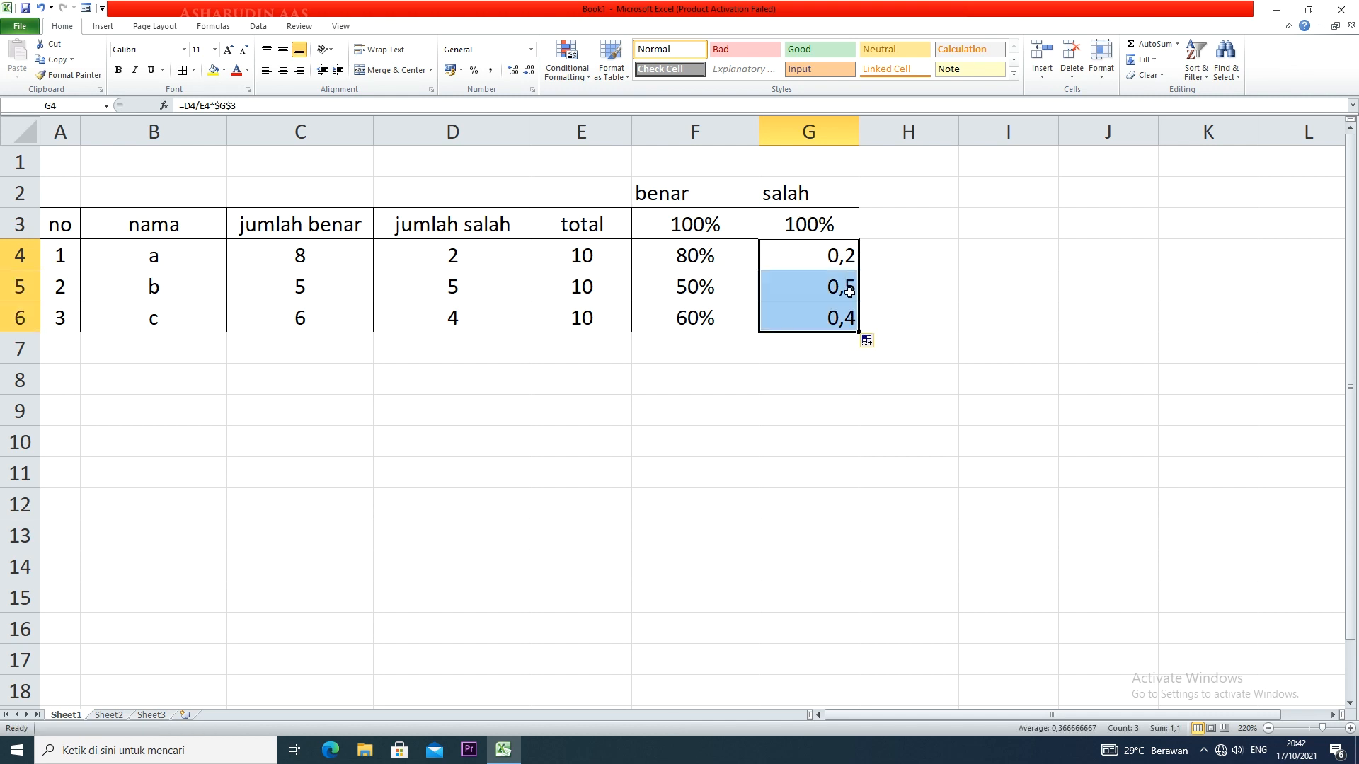
left_click(473, 71)
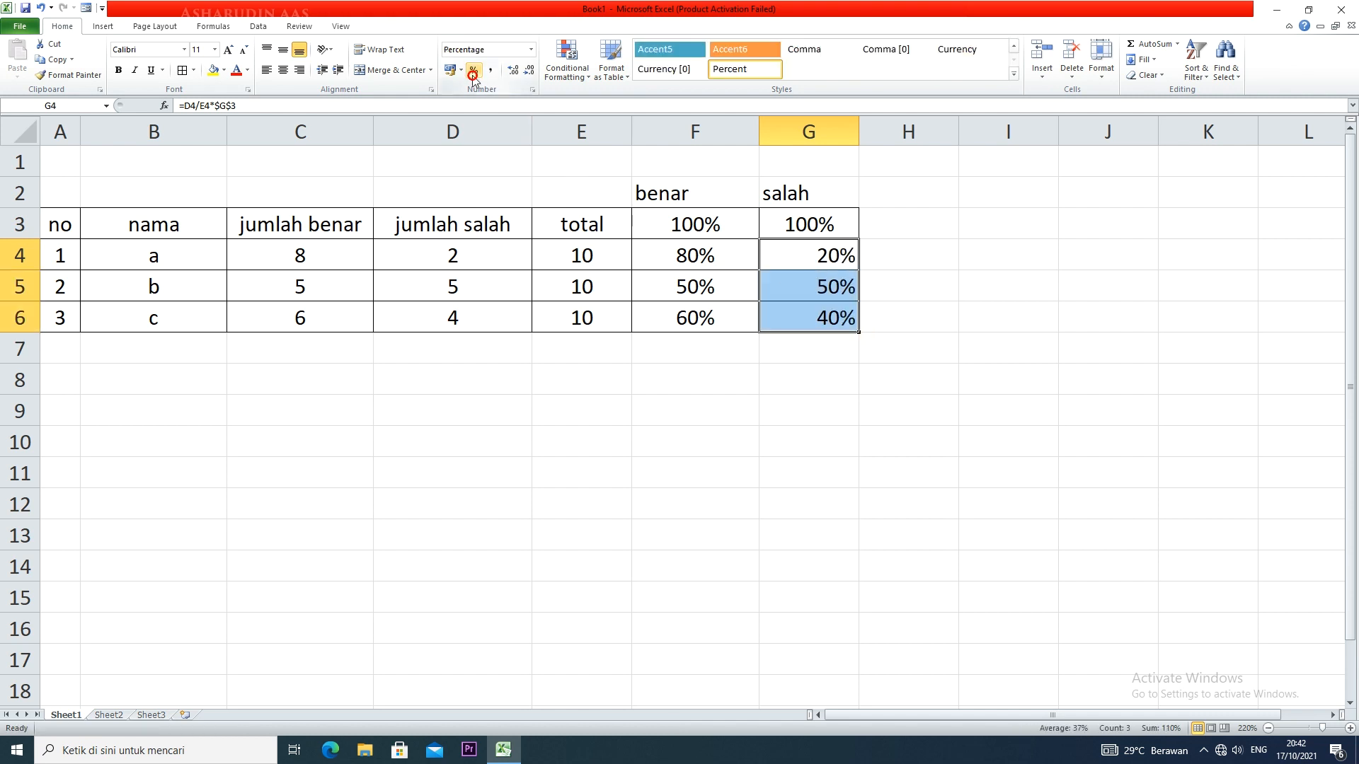
left_click(893, 320)
left_click(871, 264)
left_click_drag(845, 262, 816, 321)
left_click_drag(796, 266, 795, 315)
left_click_drag(713, 269, 796, 322)
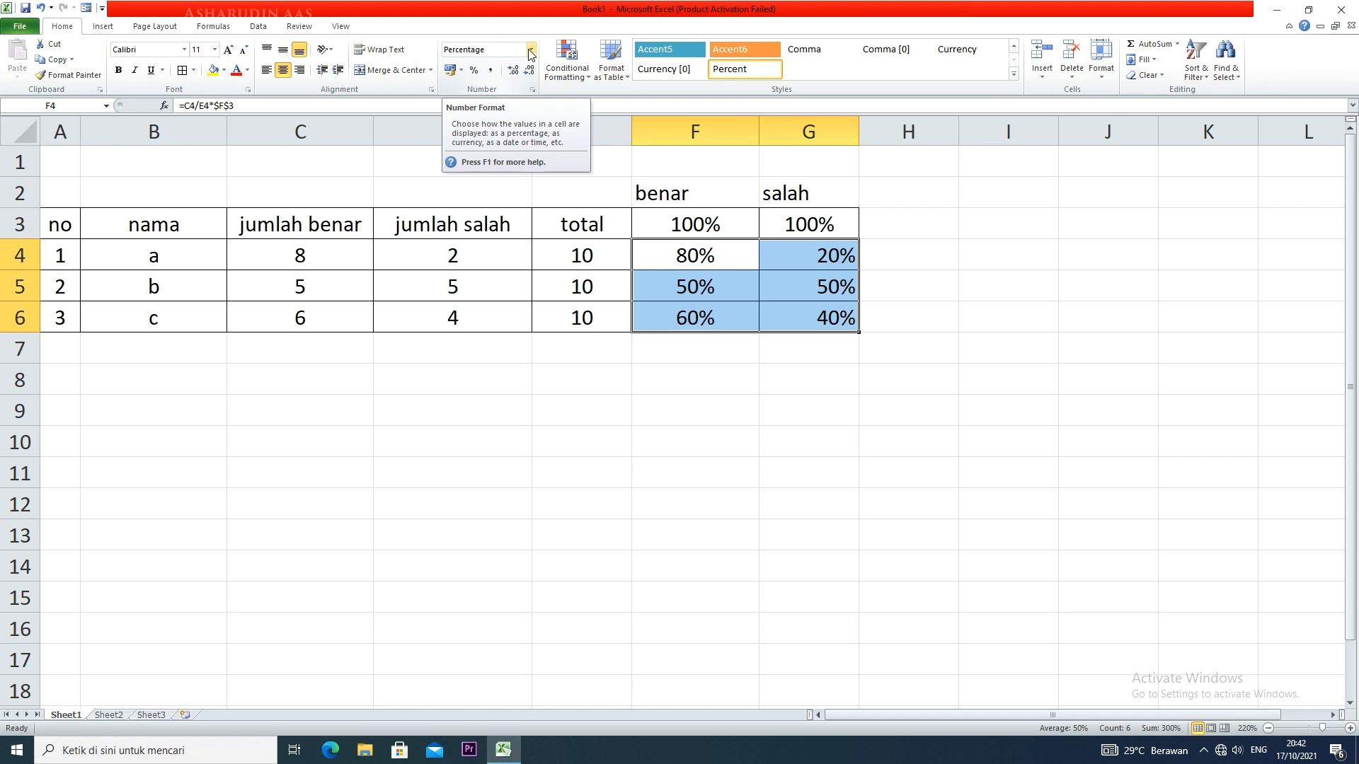
left_click(875, 320)
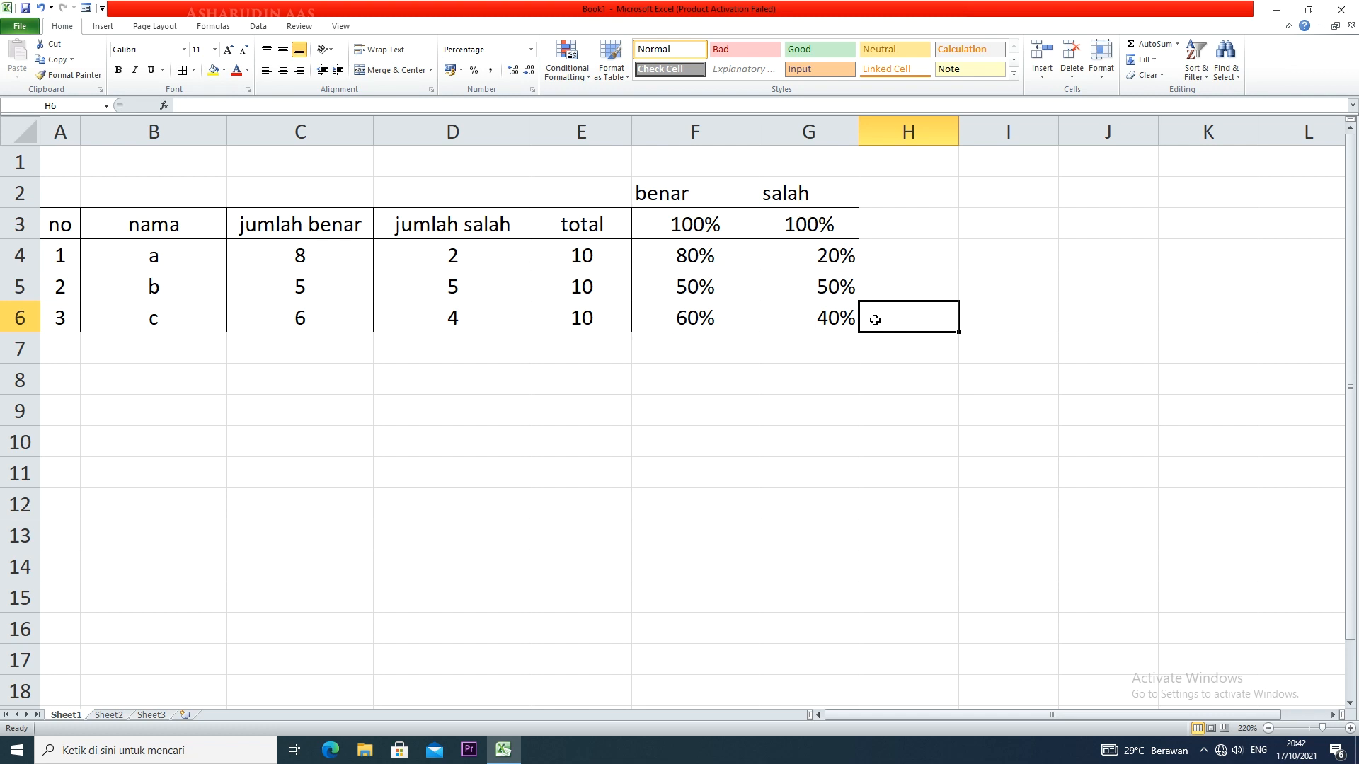
Fill the header row A3:G3 with yellow
left_click_drag(59, 209, 814, 212)
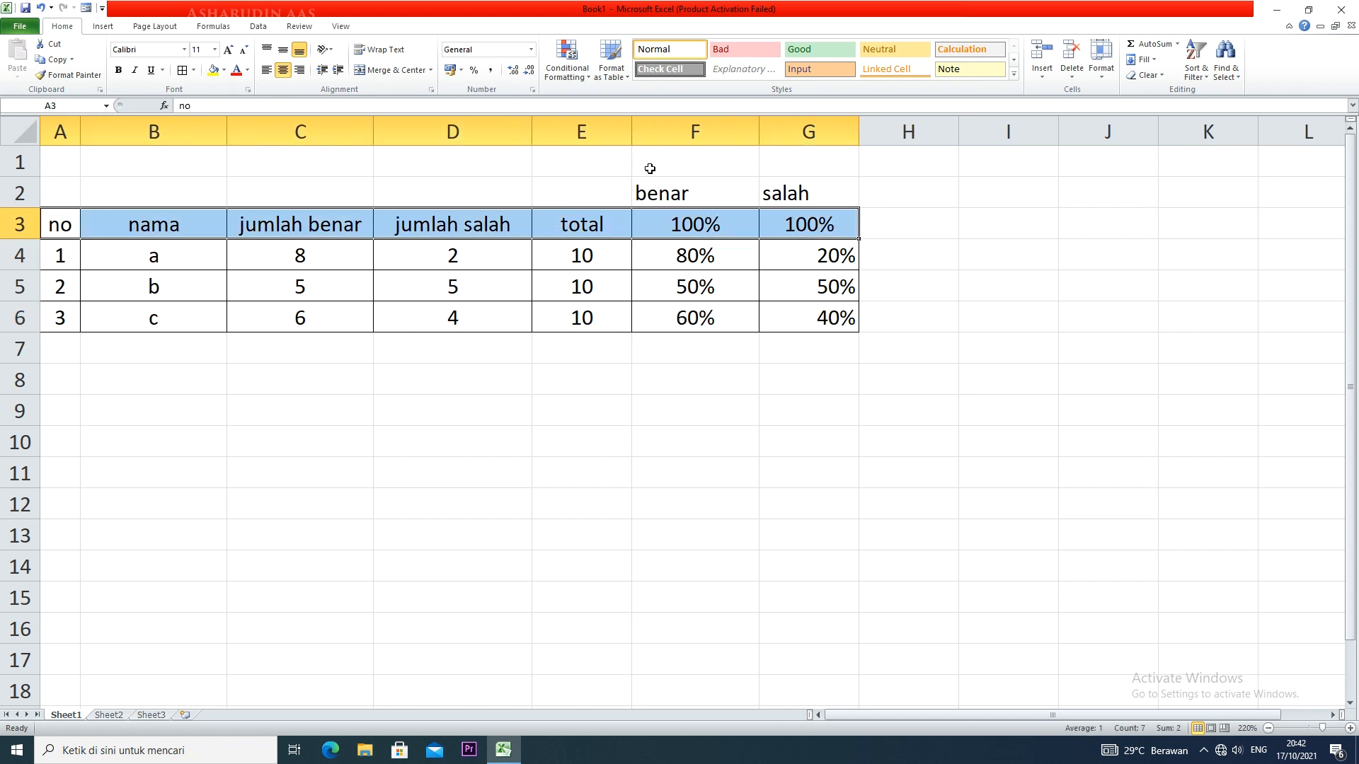
left_click(211, 74)
left_click(343, 203)
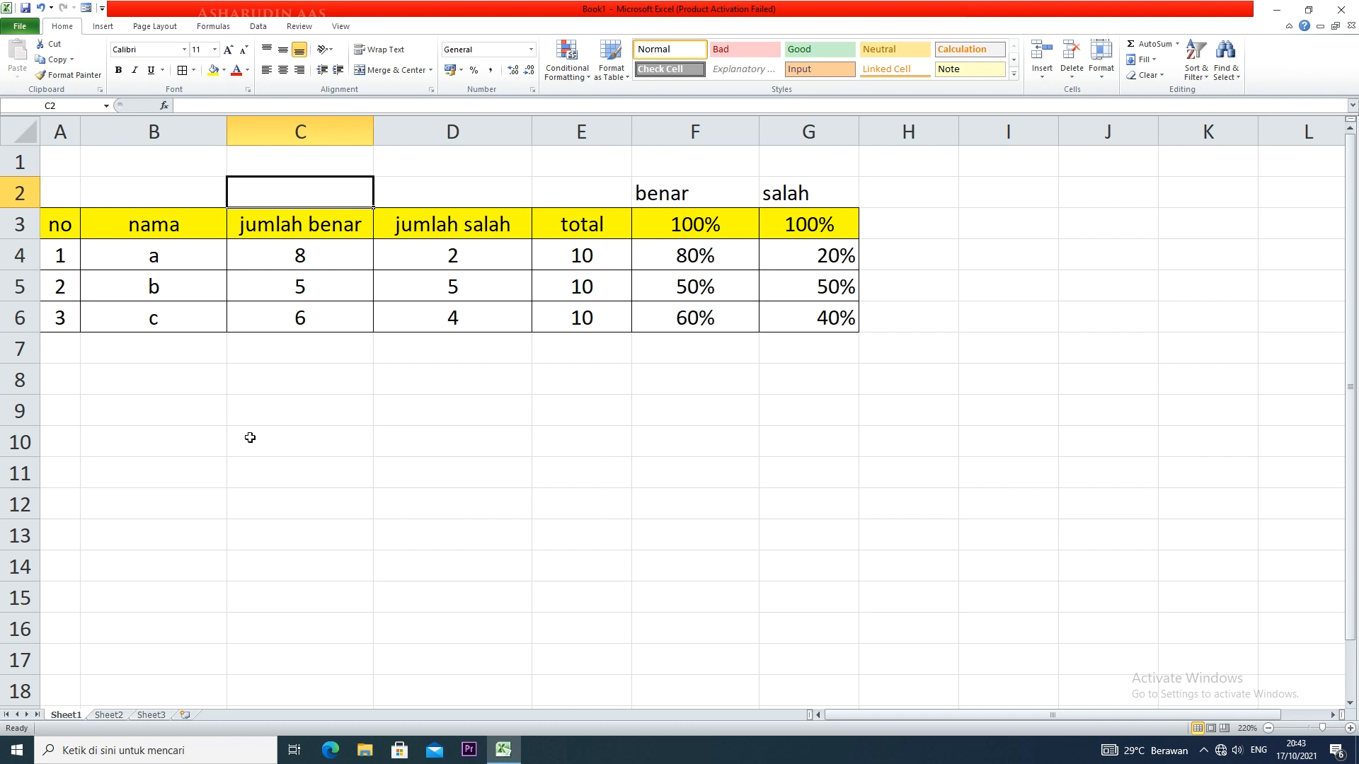
Enter the title "DATA PENDAFTARAN SISWA" in B8 for a second table
left_click(91, 383)
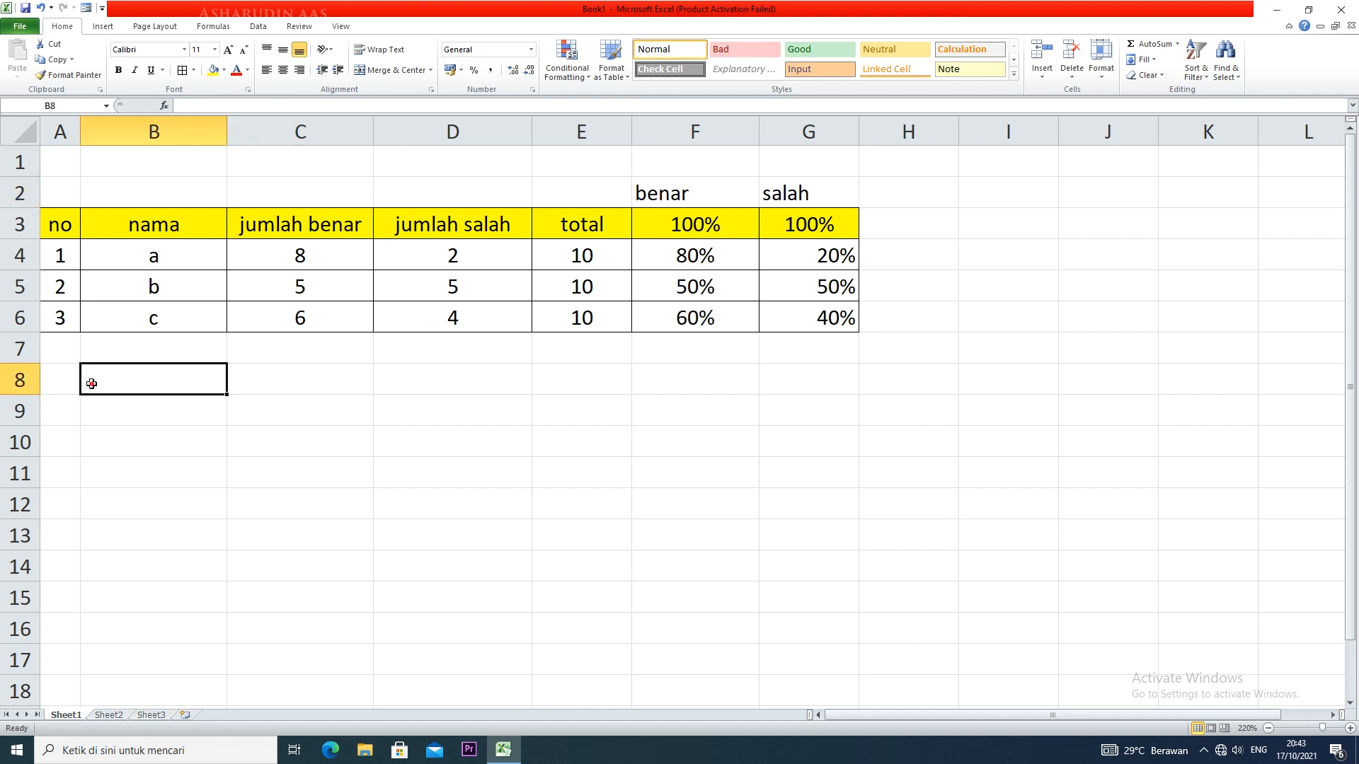
type("data")
key("BackSpace")
key("BackSpace")
key("BackSpace")
key("BackSpace")
type("DATA")
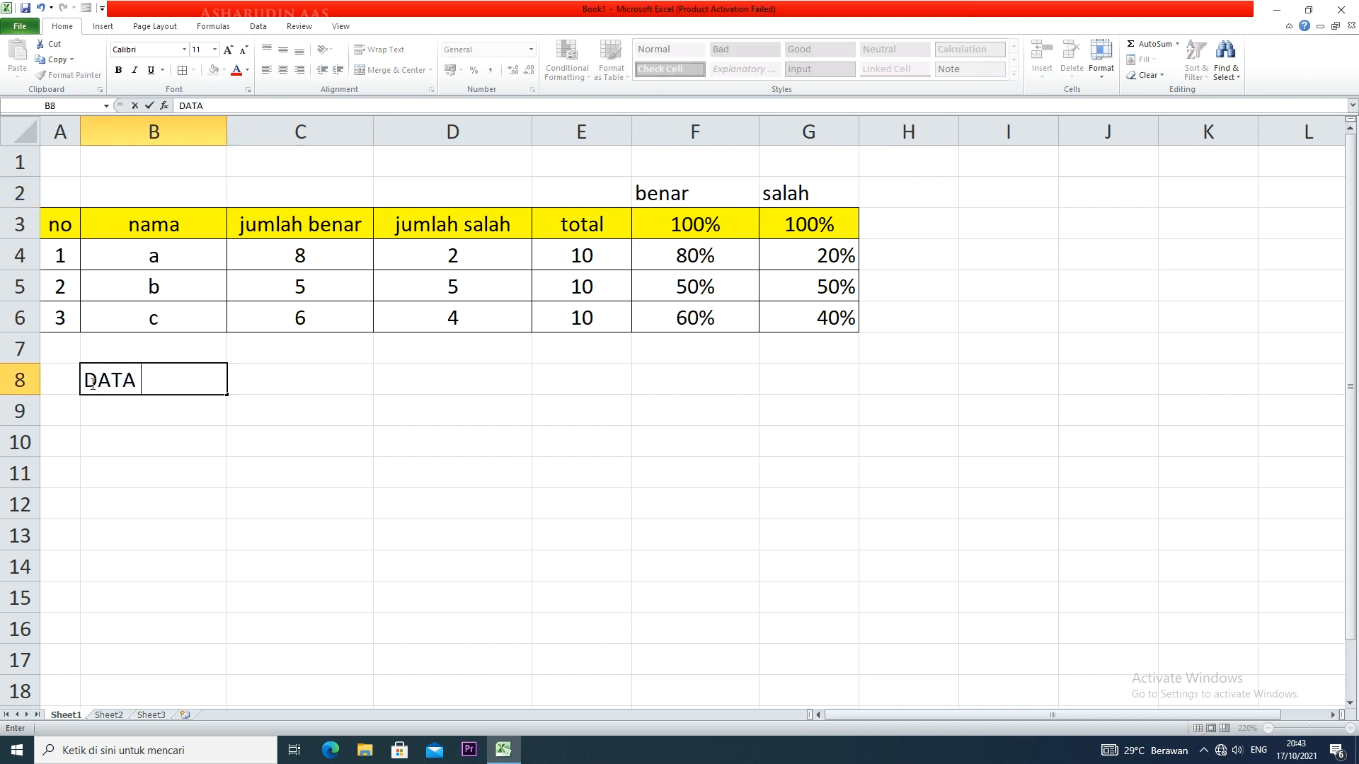
type(" PENDAFTAA")
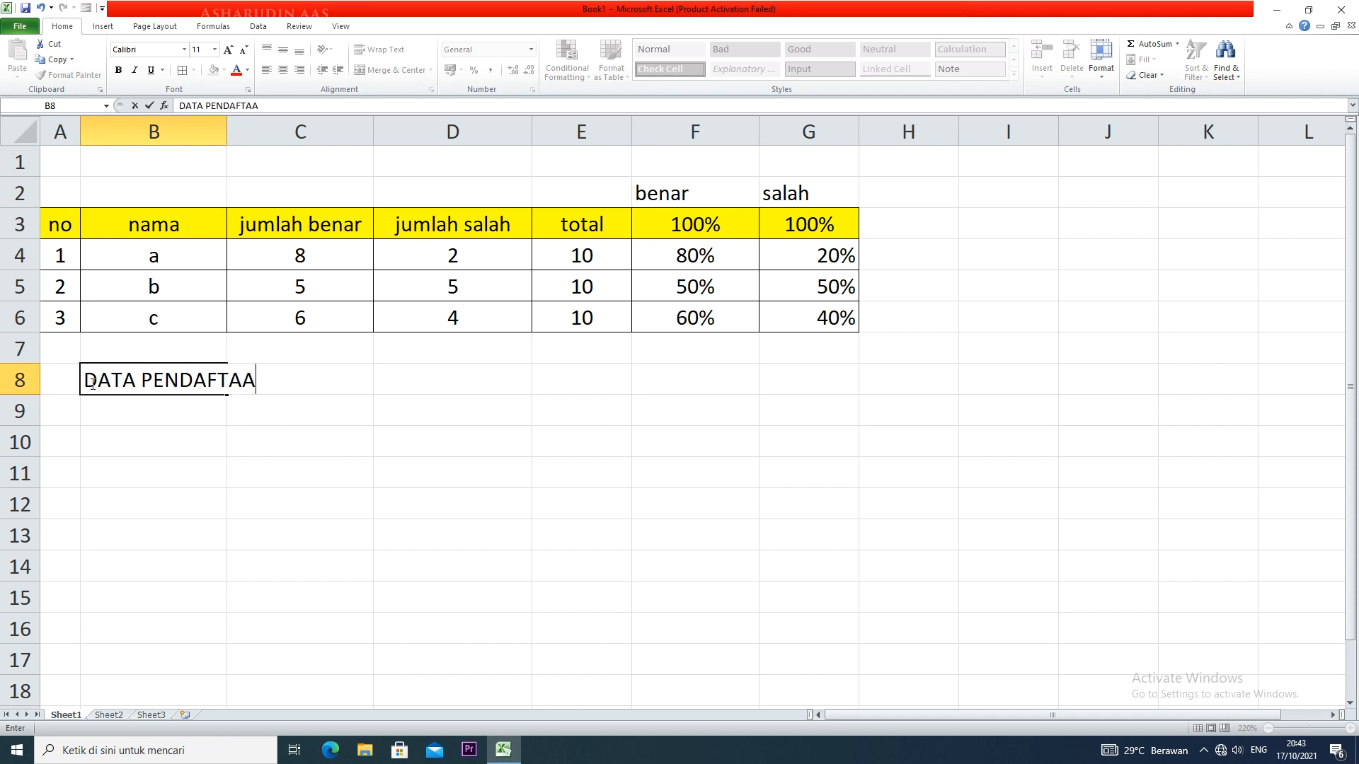
key("BackSpace")
type("RAN SI")
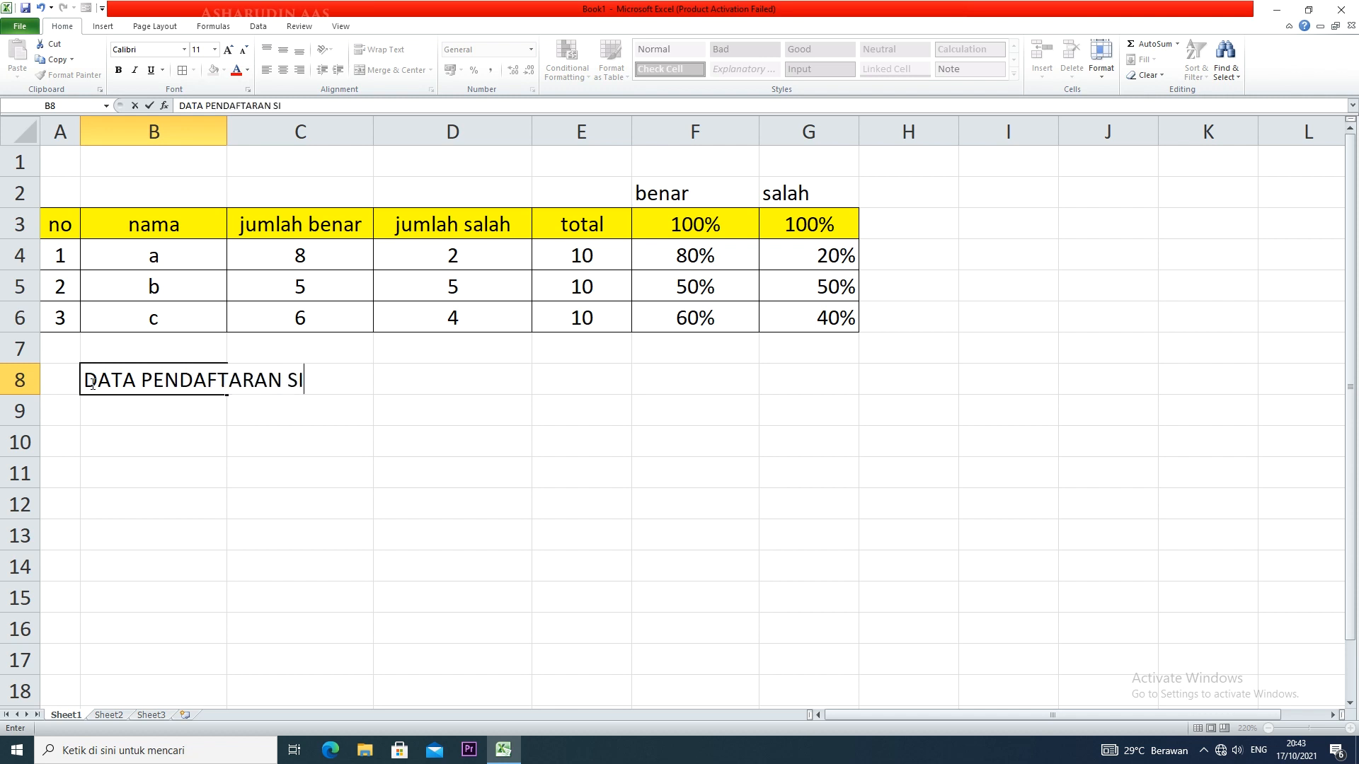
type("SWA")
left_click(173, 441)
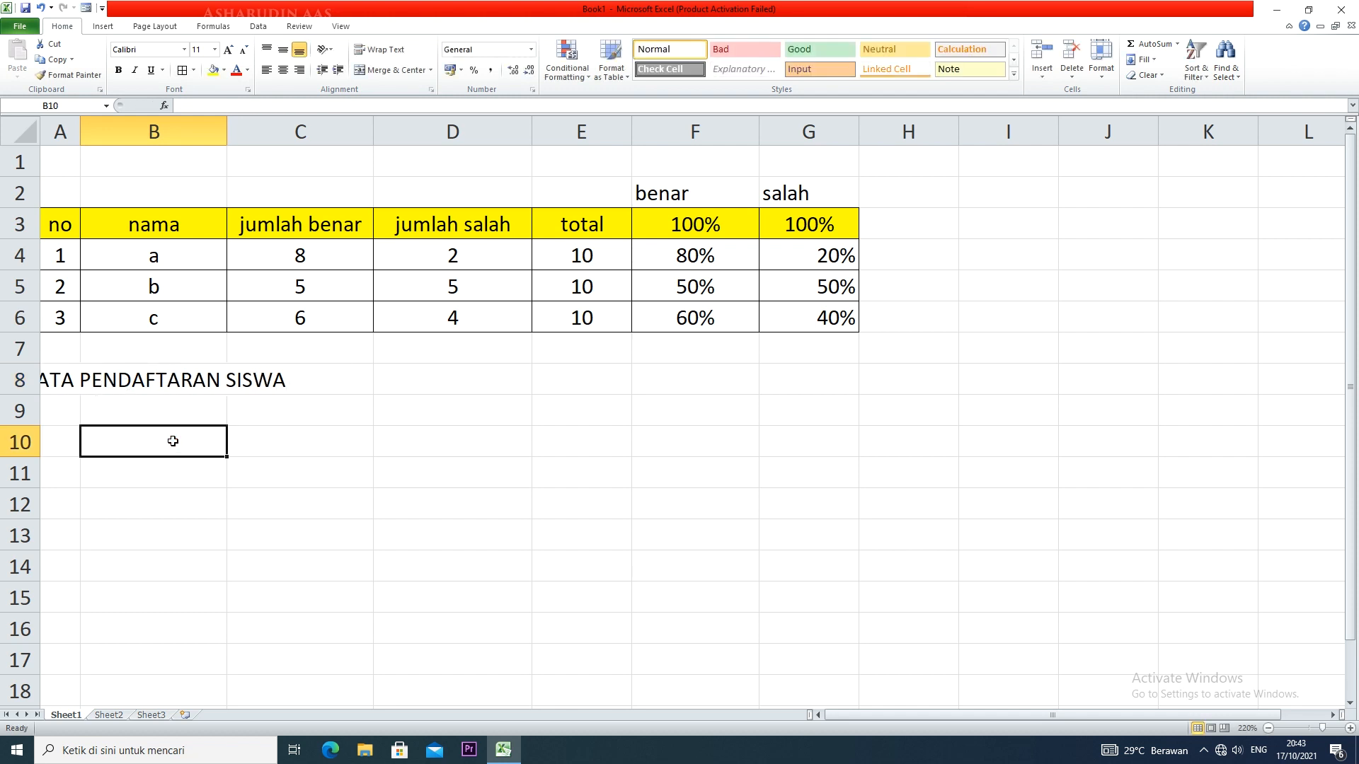
Enter the column headers "JENISKELAMIN" in B9 and "JUMLAH" in C9
left_click(146, 420)
type("JE")
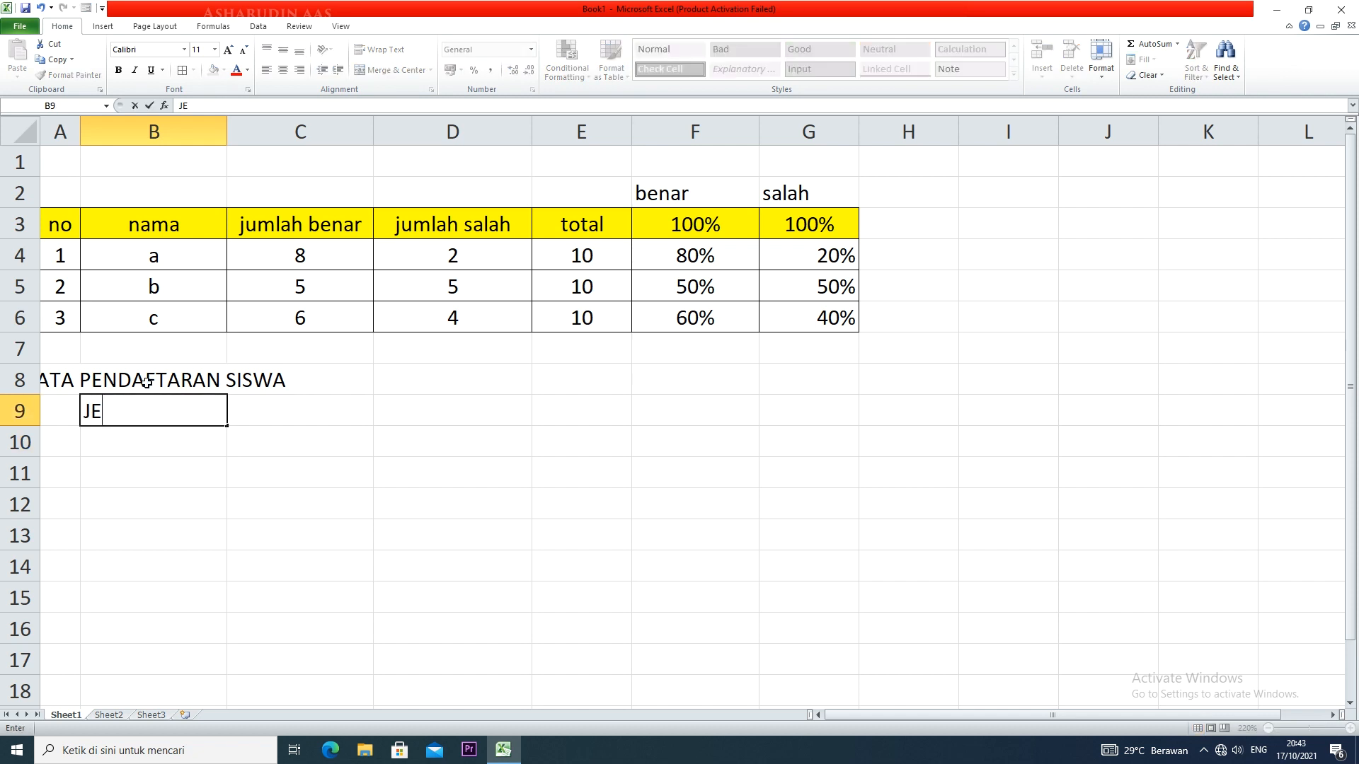
type("NISKELAMIN")
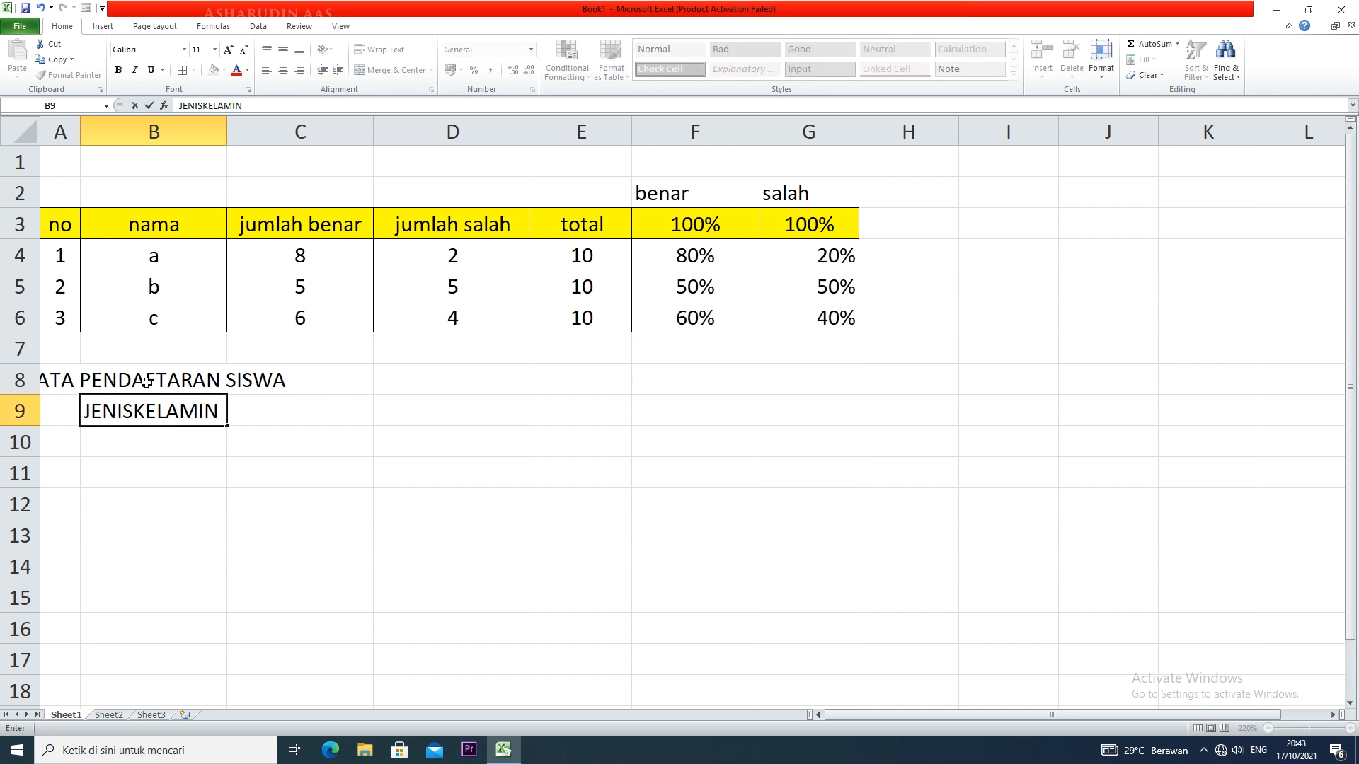
left_click(298, 406)
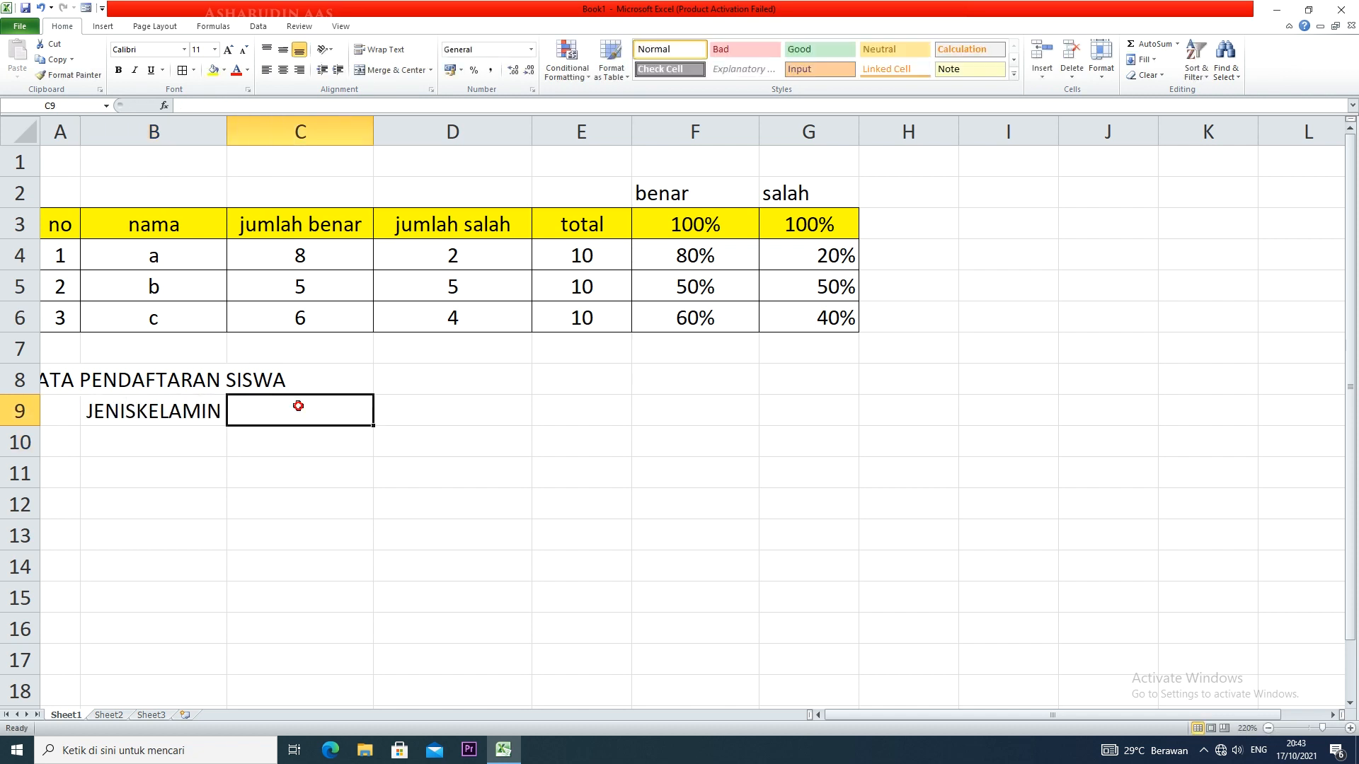
type("JUMLAH")
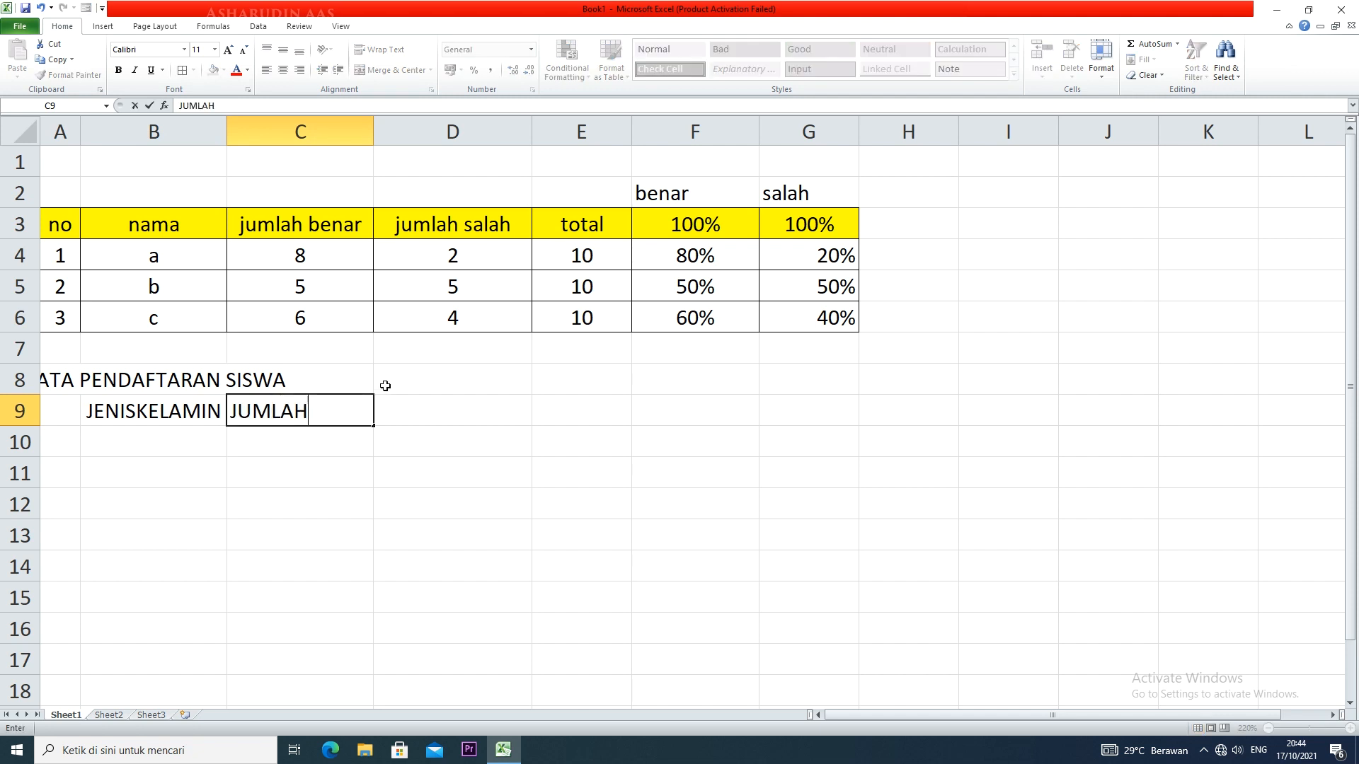
Enter the column header "PERSENTASE" in D9
left_click(420, 422)
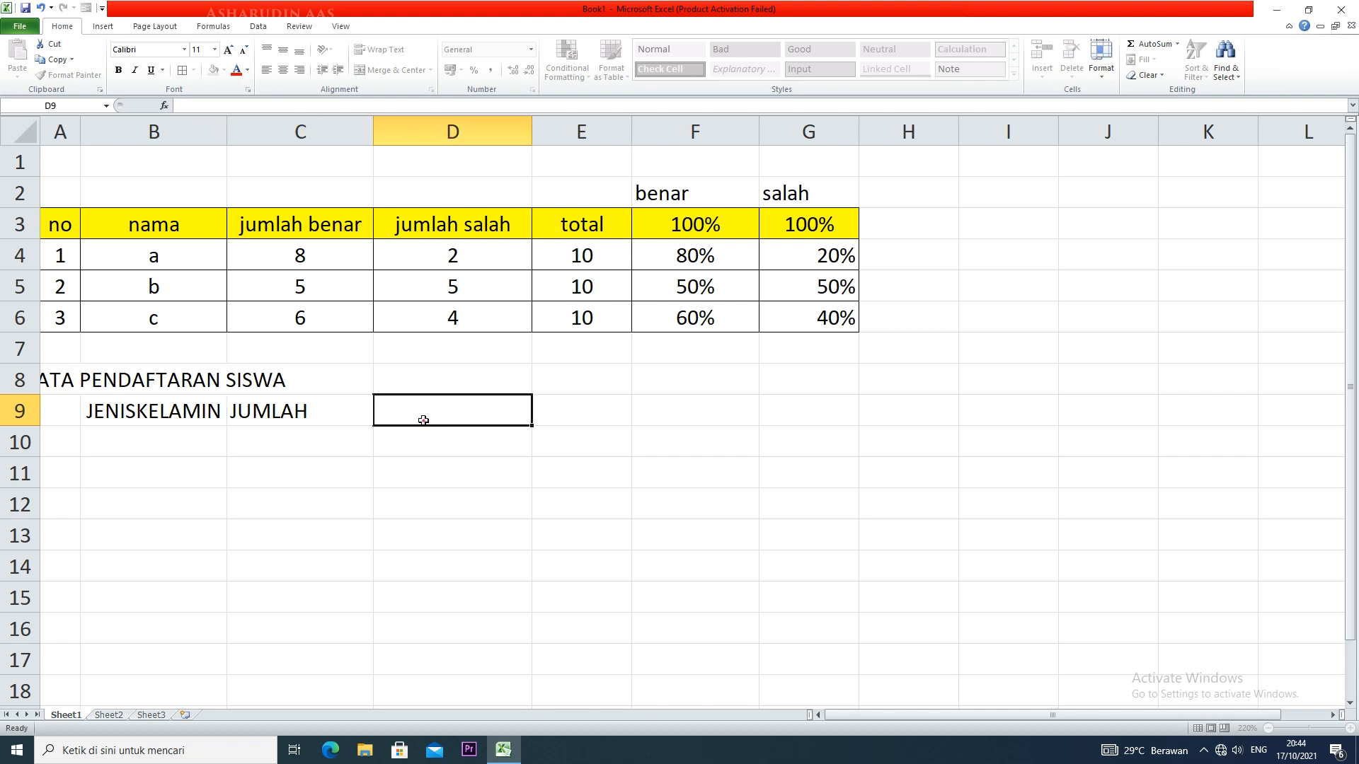
type("PERS")
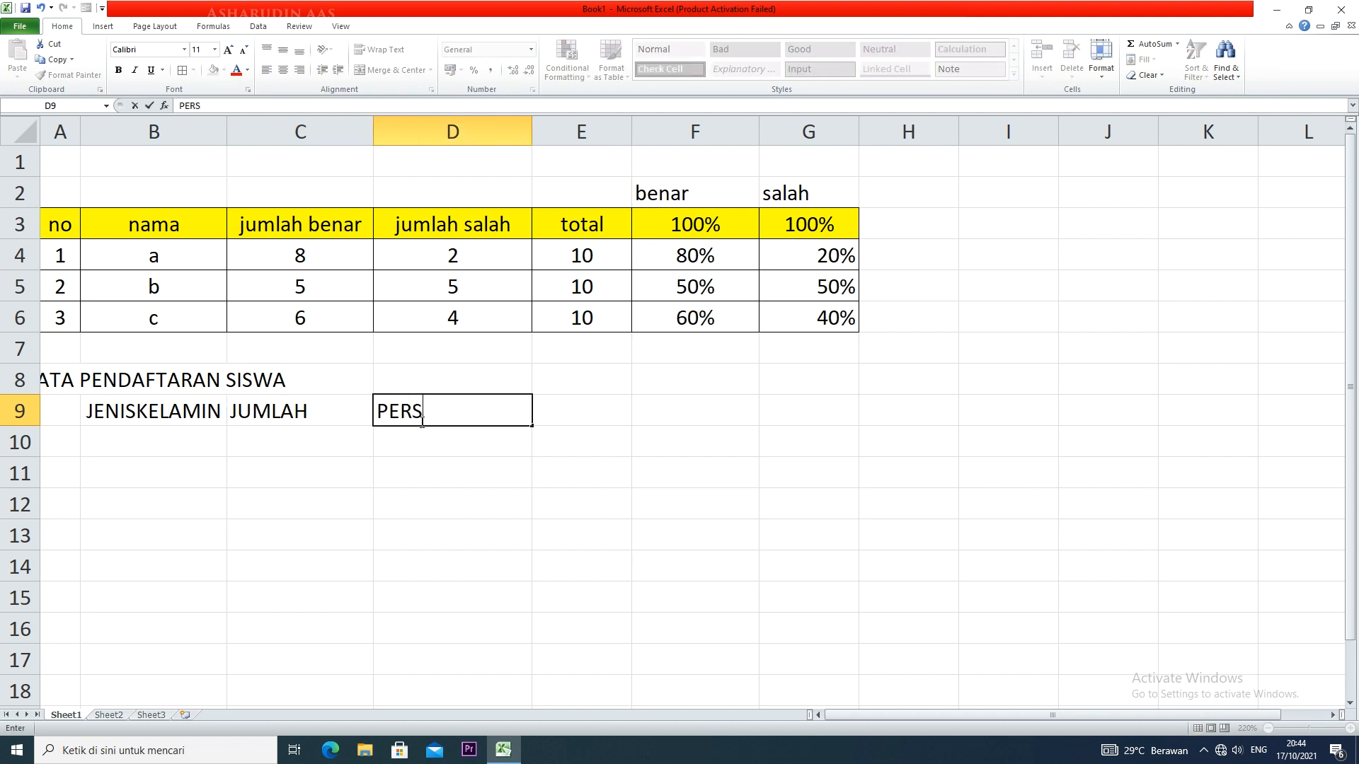
type("ENTASW")
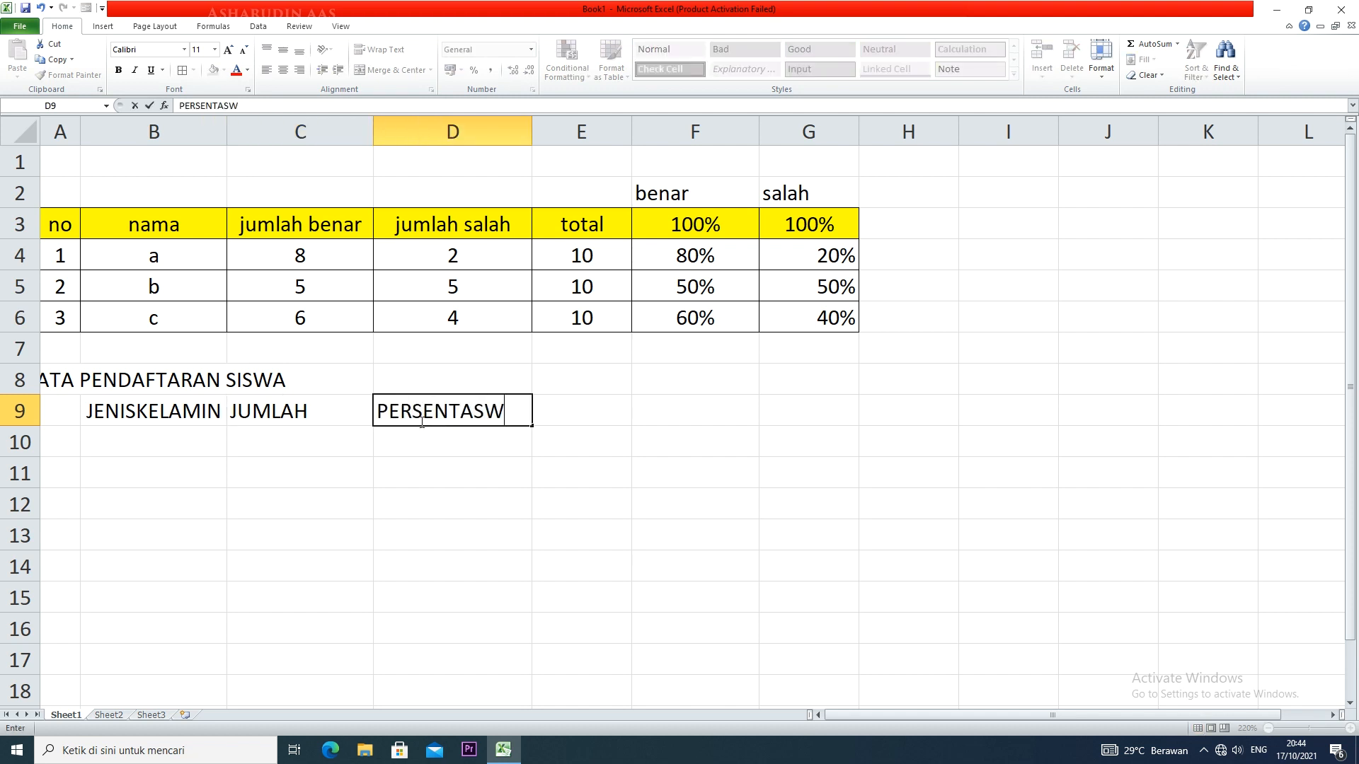
key("BackSpace")
type("E")
left_click(689, 226)
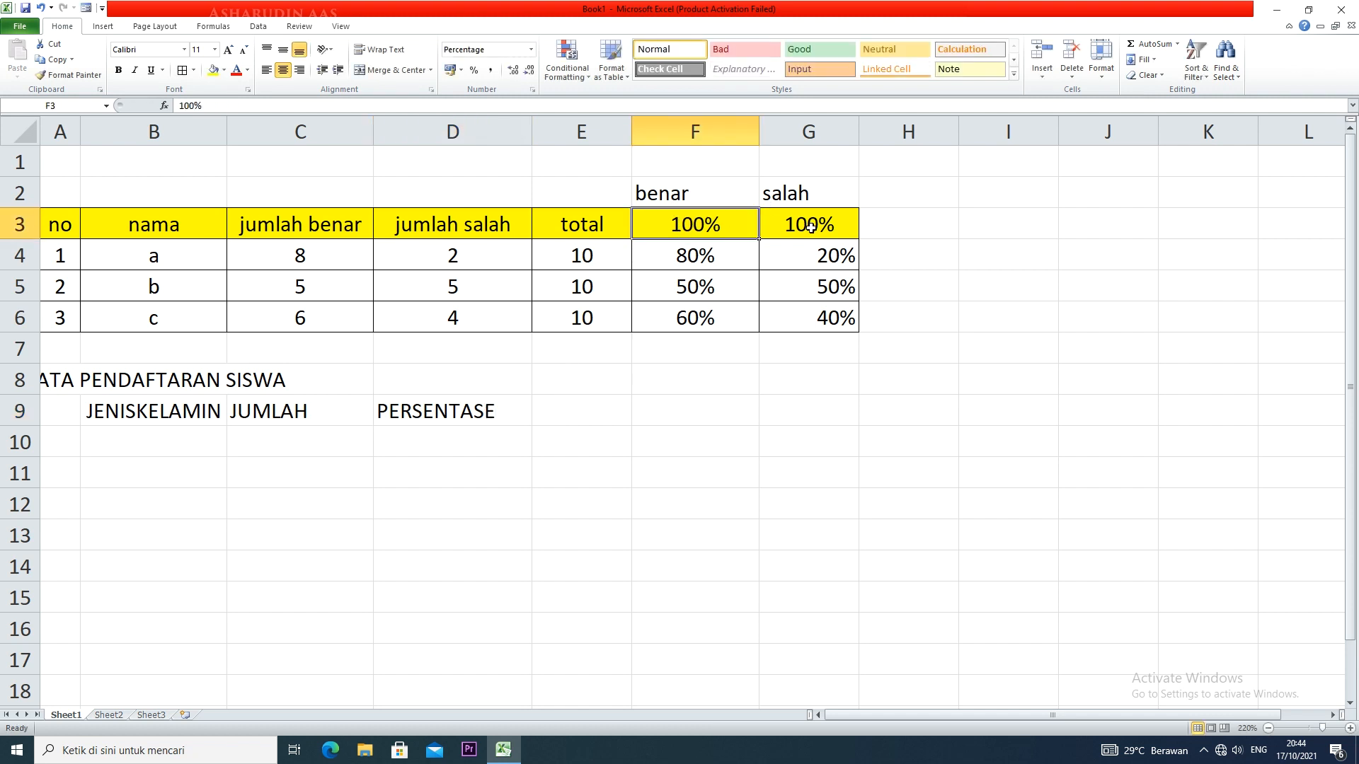
left_click(428, 435)
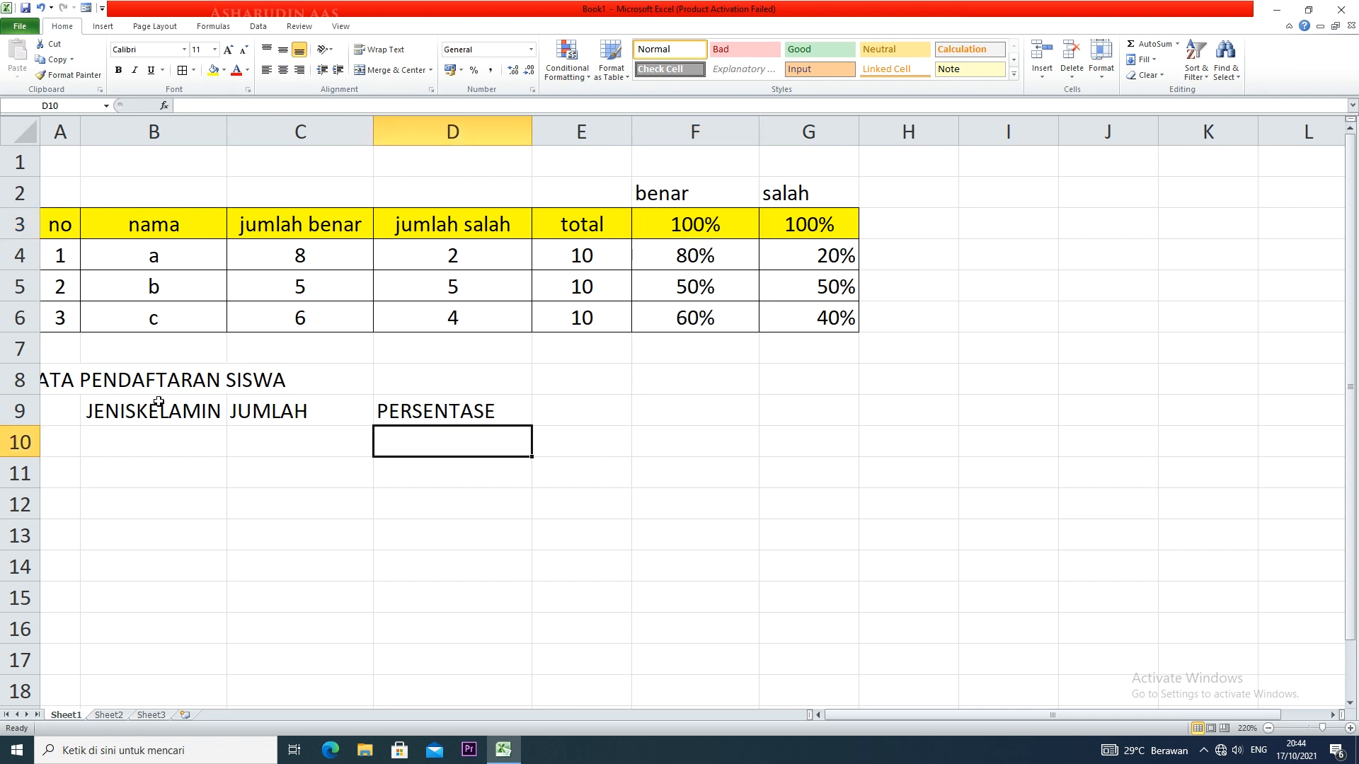
Apply all borders to B9:D13 and turn off its centre alignment
left_click_drag(159, 406, 473, 535)
left_click(182, 70)
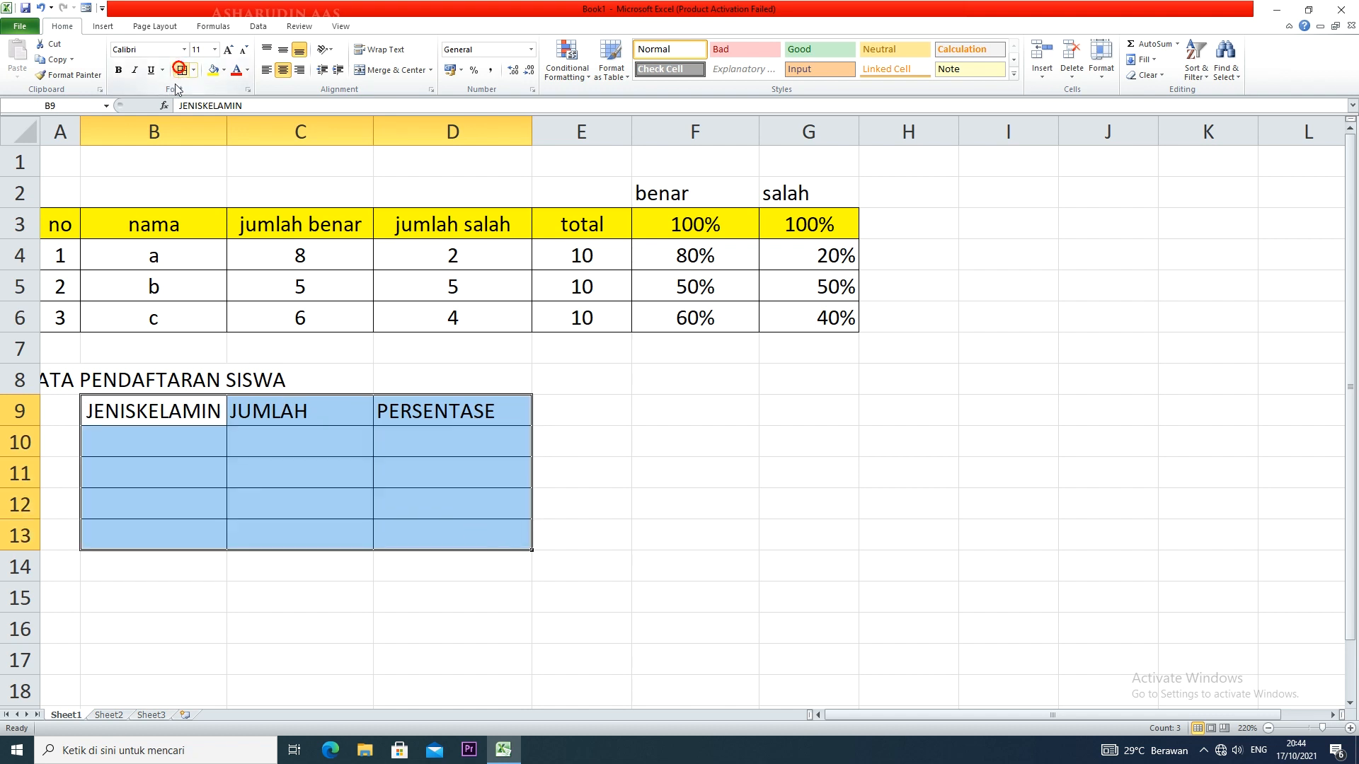
left_click(282, 70)
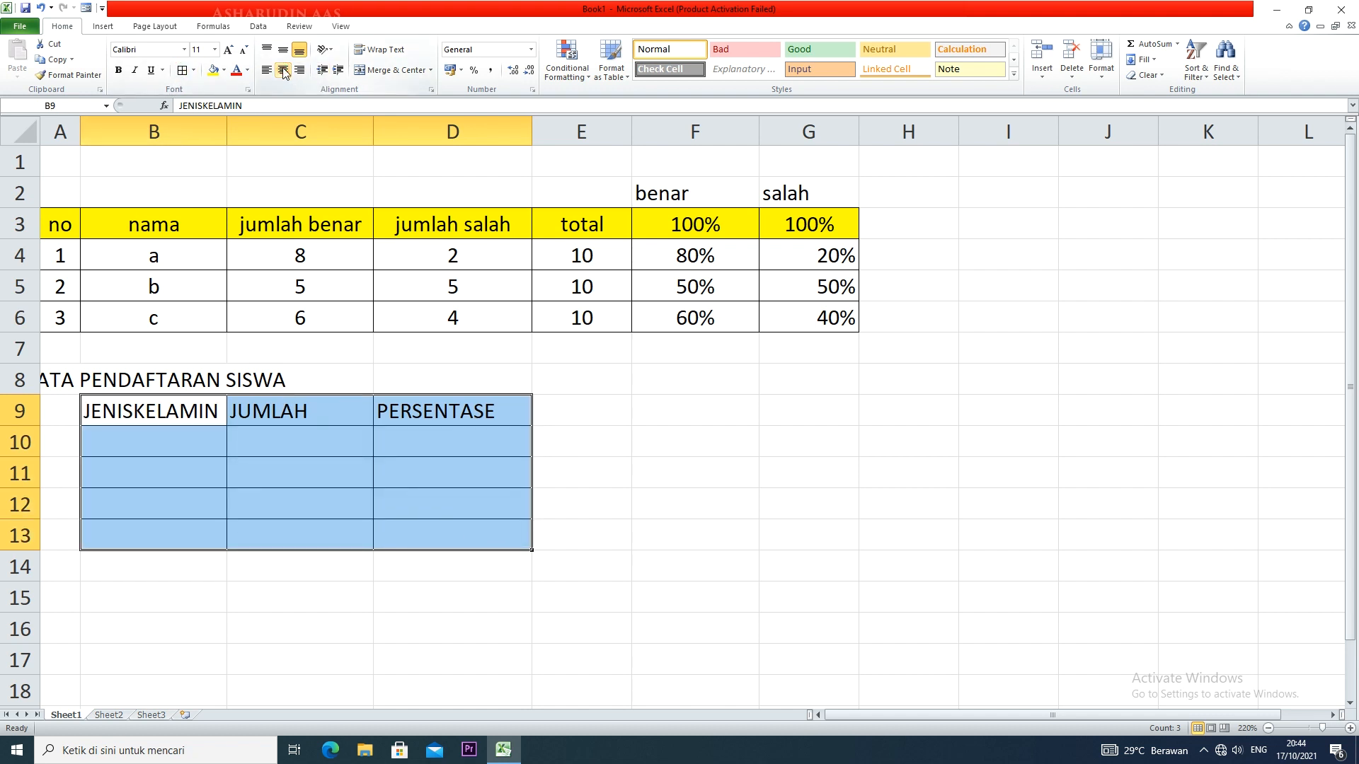
Fill the second table's header row B9:D9 with yellow
left_click_drag(157, 415, 379, 404)
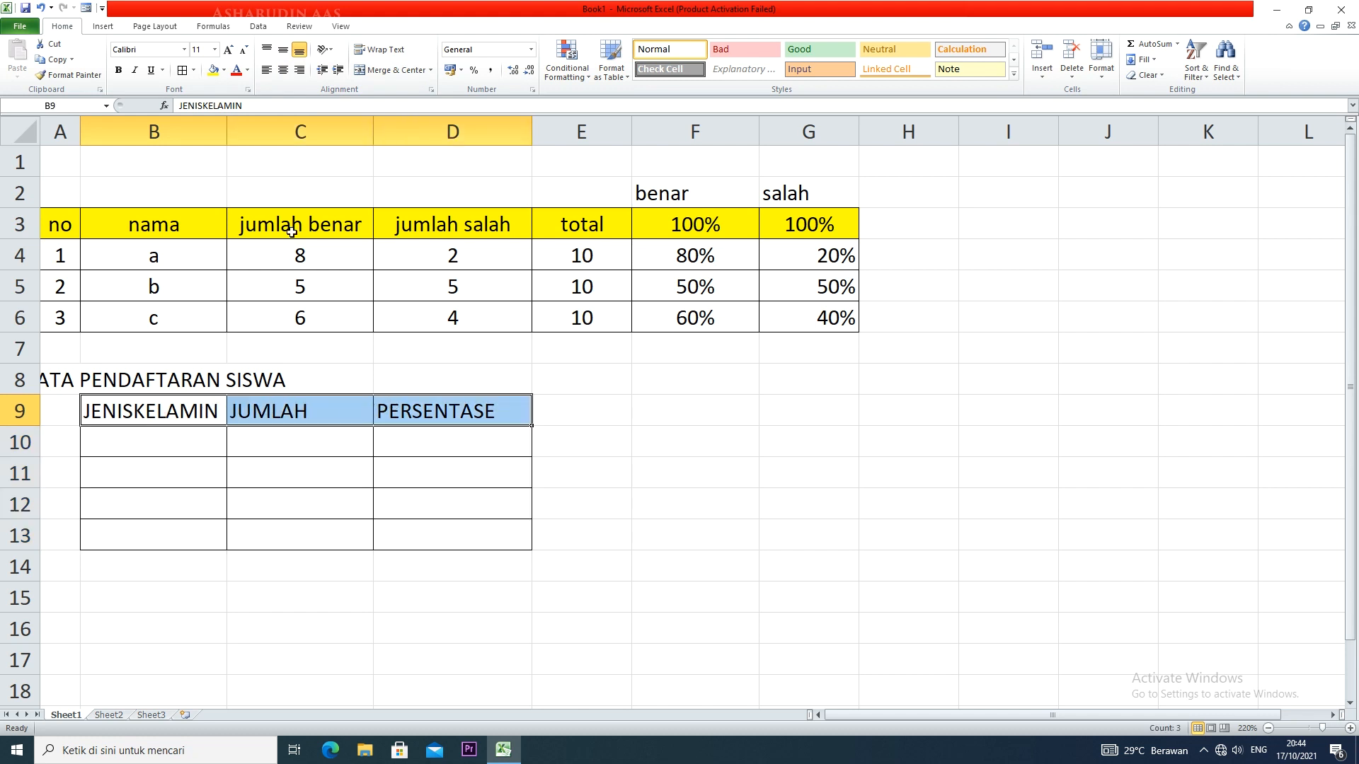
left_click(212, 70)
Enter the row labels "LAKI-LAKI" in B10 and "PEREMPUAN" in B11
left_click(193, 457)
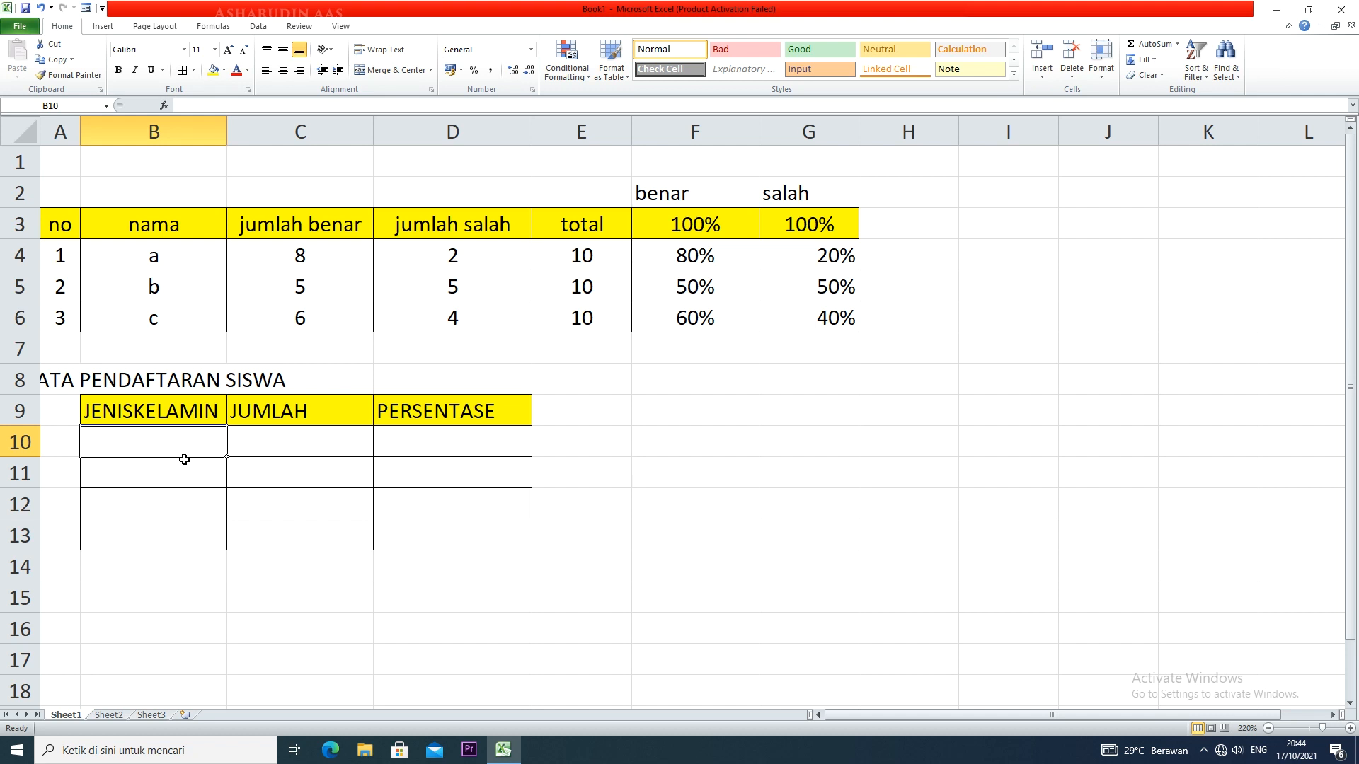
type("LAKI-LAKI")
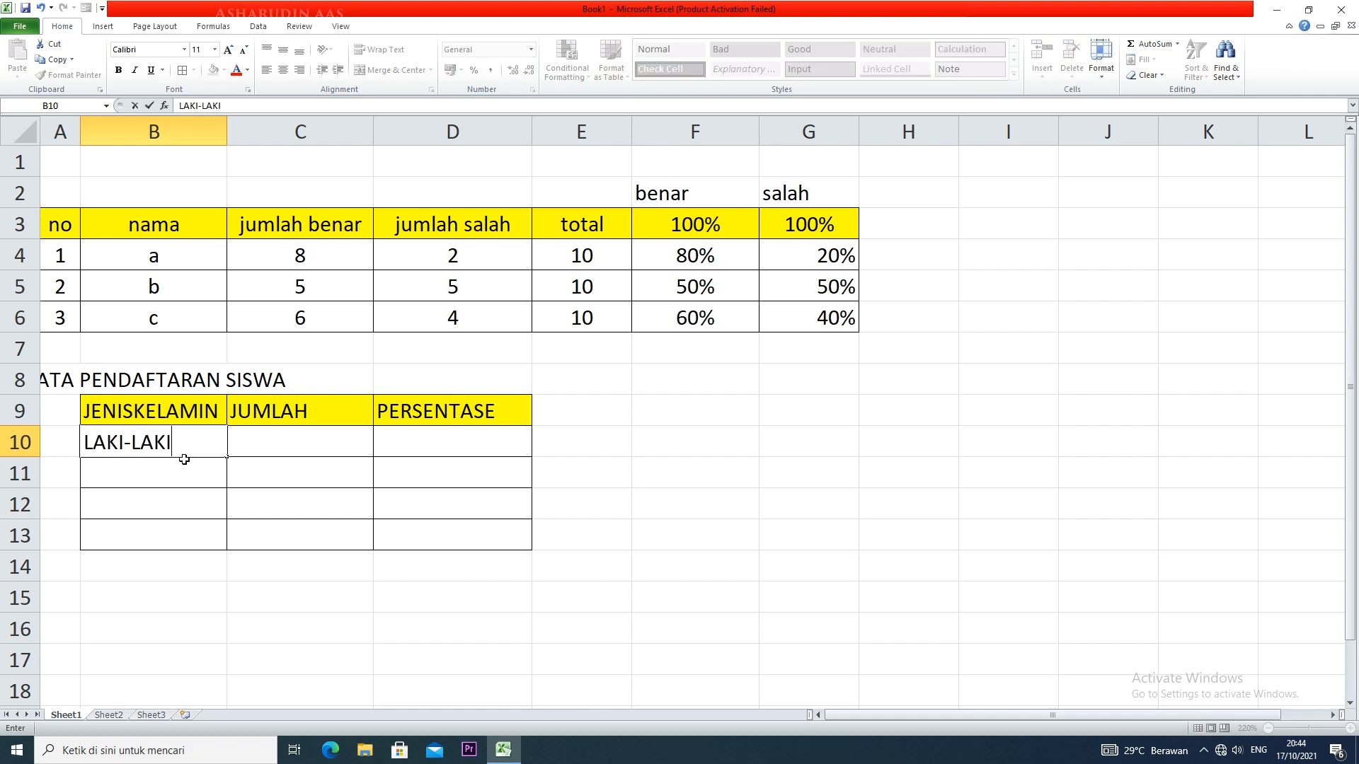
key("Return")
type("PEREMPUAN")
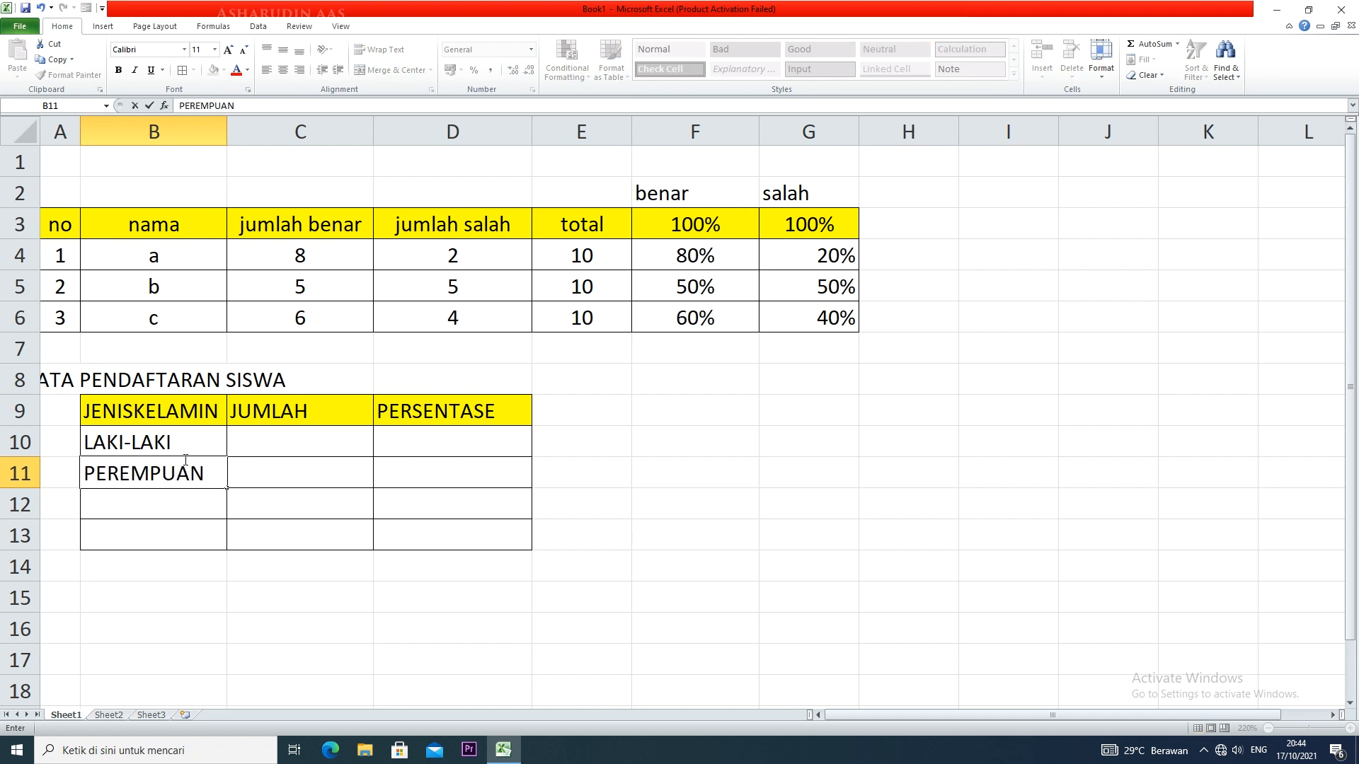
Clear all contents and formatting from B12:D13 and apply a bottom border to B11:D11
left_click_drag(83, 501, 465, 532)
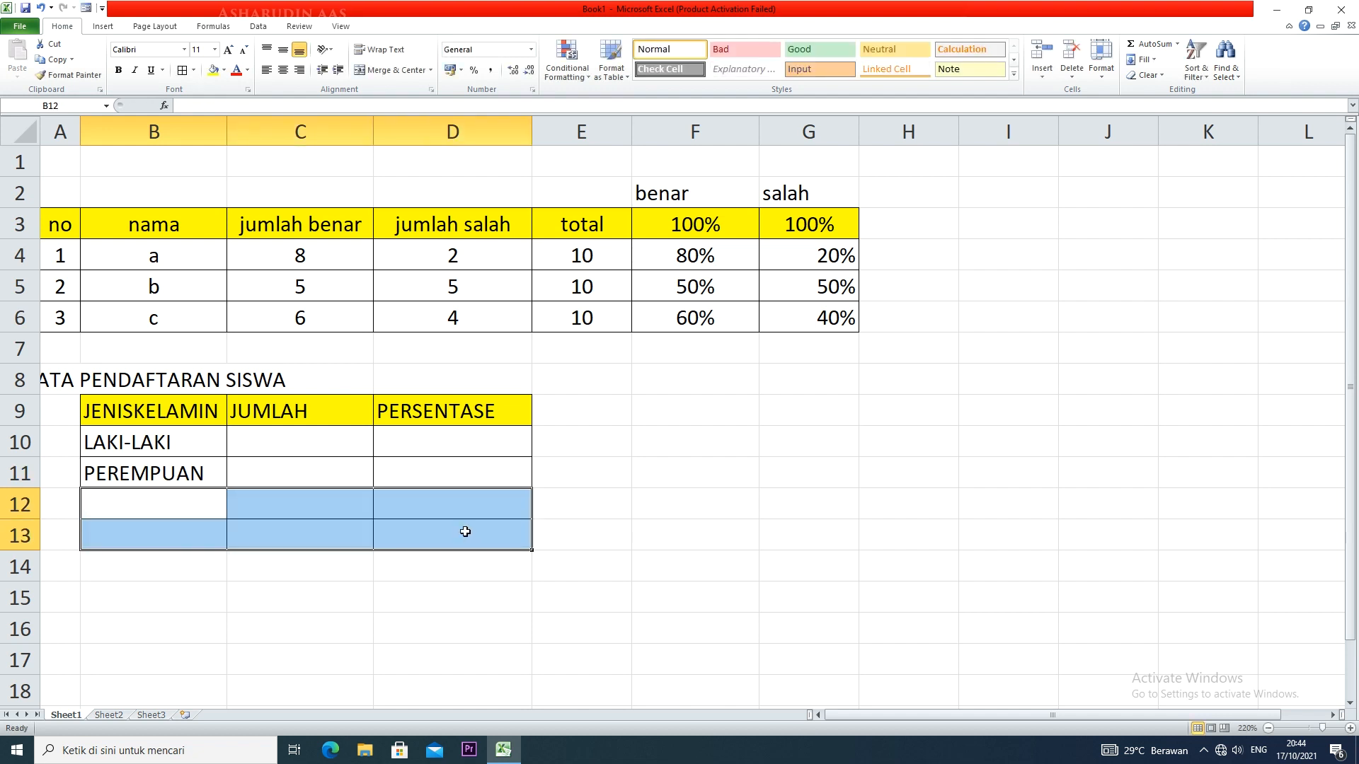
left_click(1148, 75)
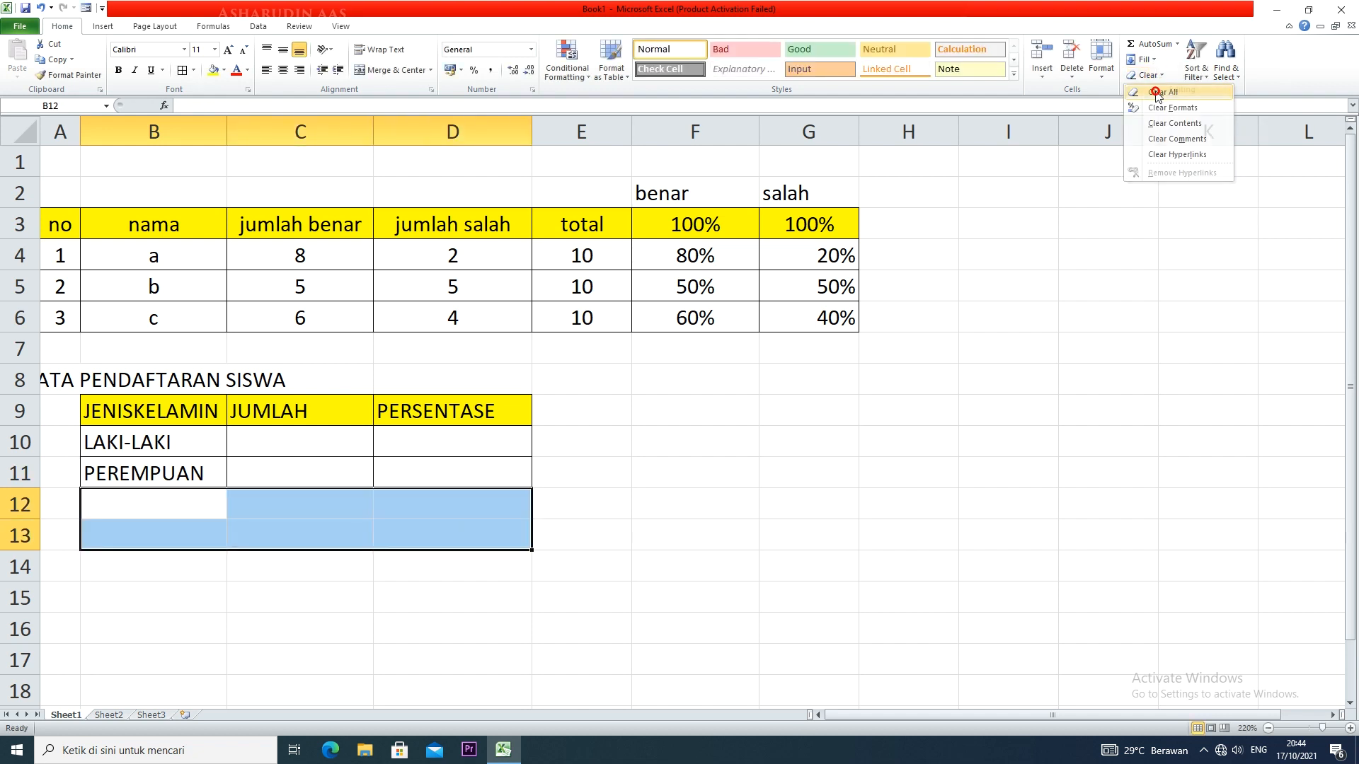
left_click(1157, 93)
left_click_drag(211, 475, 429, 462)
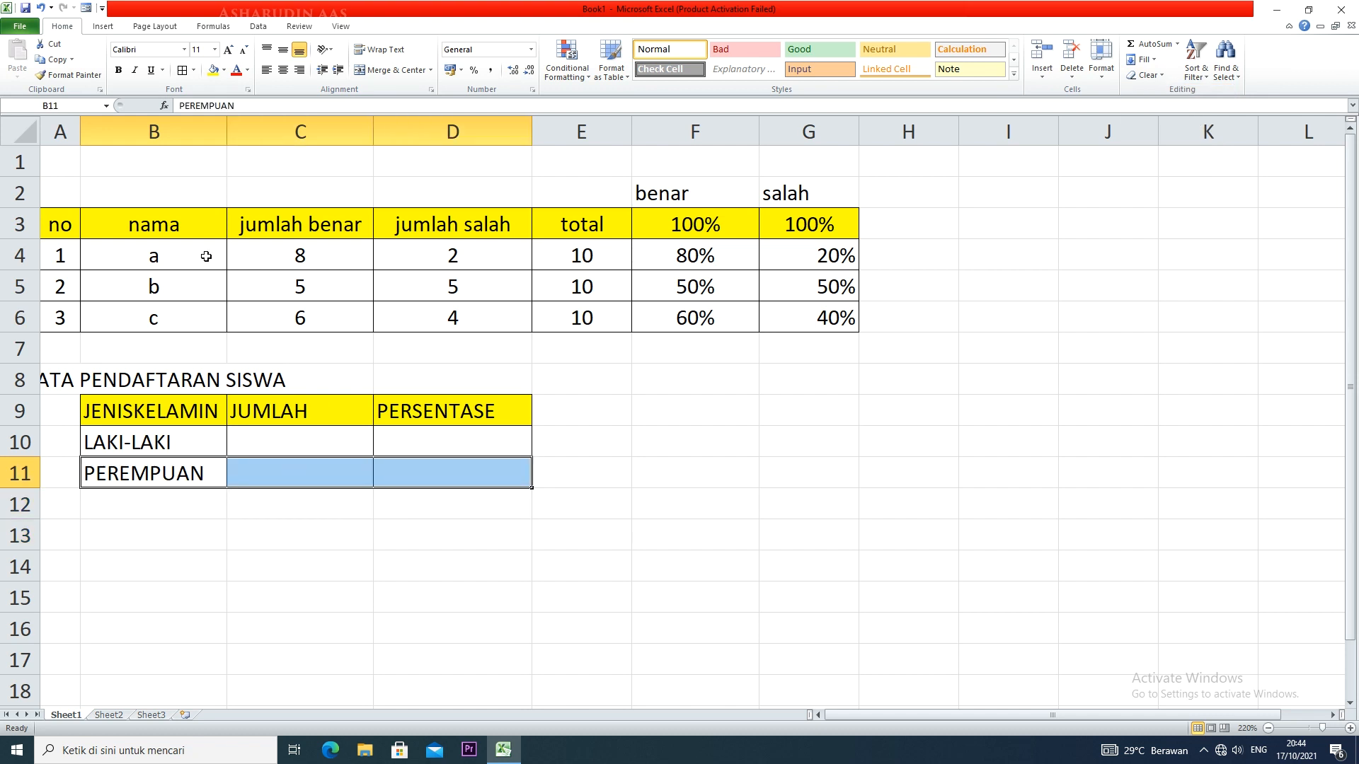
left_click(193, 70)
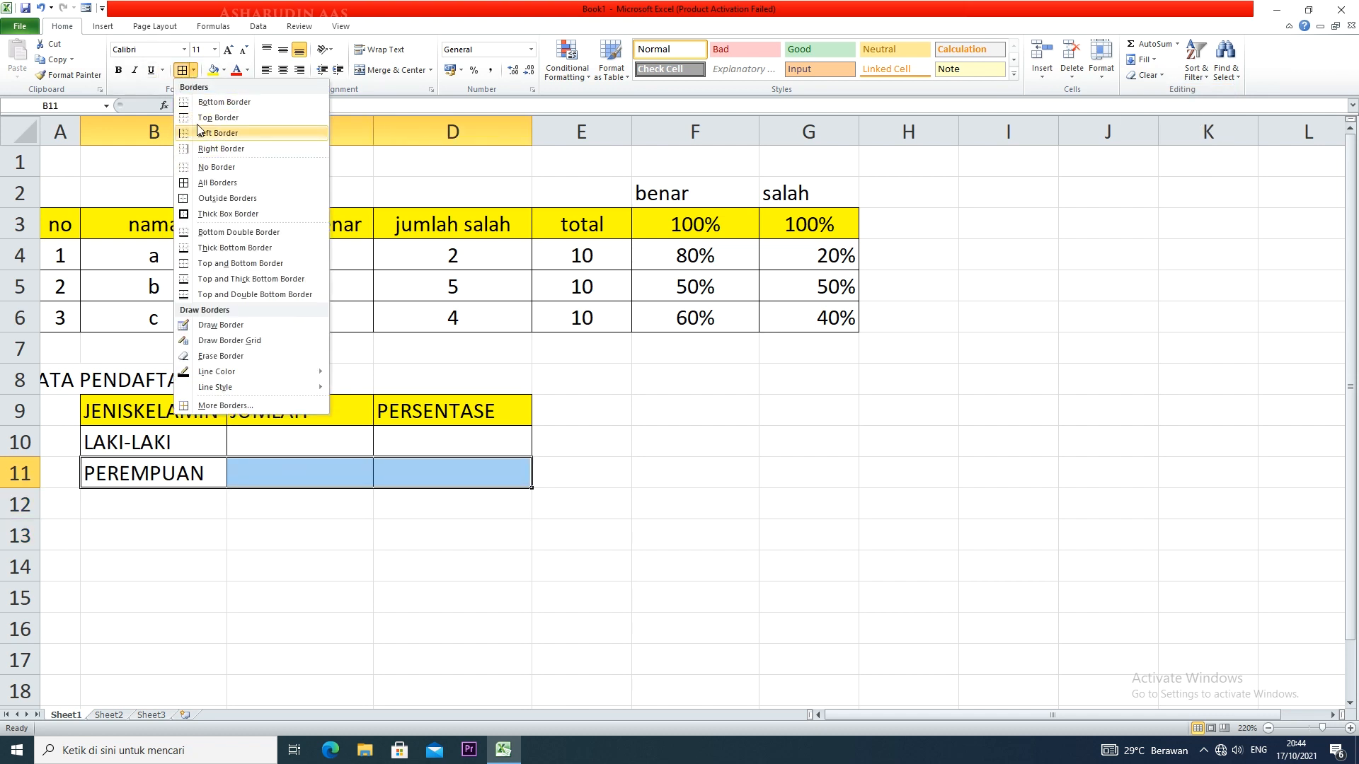
left_click(213, 102)
left_click(453, 534)
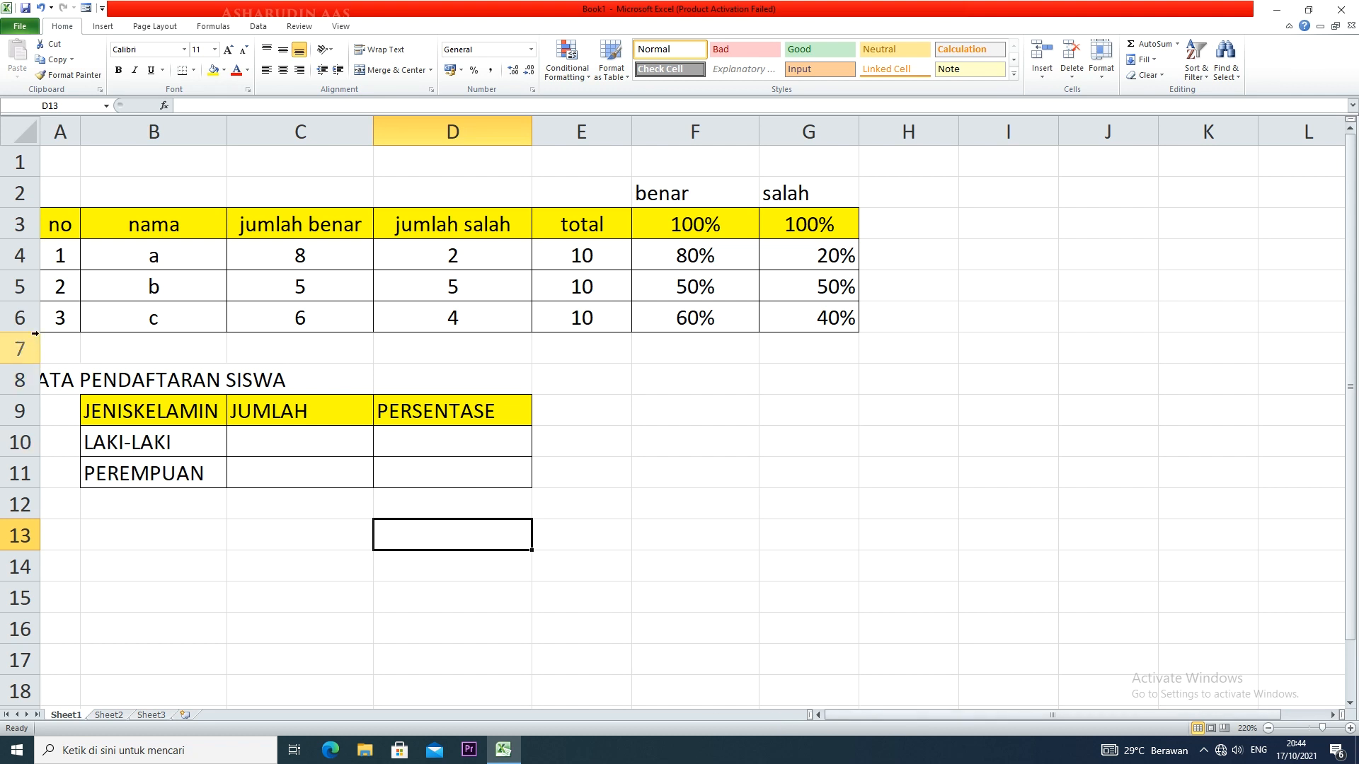
Widen column A, and merge and centre the title "DATA PENDAFTARAN SISWA" across A8:E8 in bold
left_click_drag(80, 132, 161, 133)
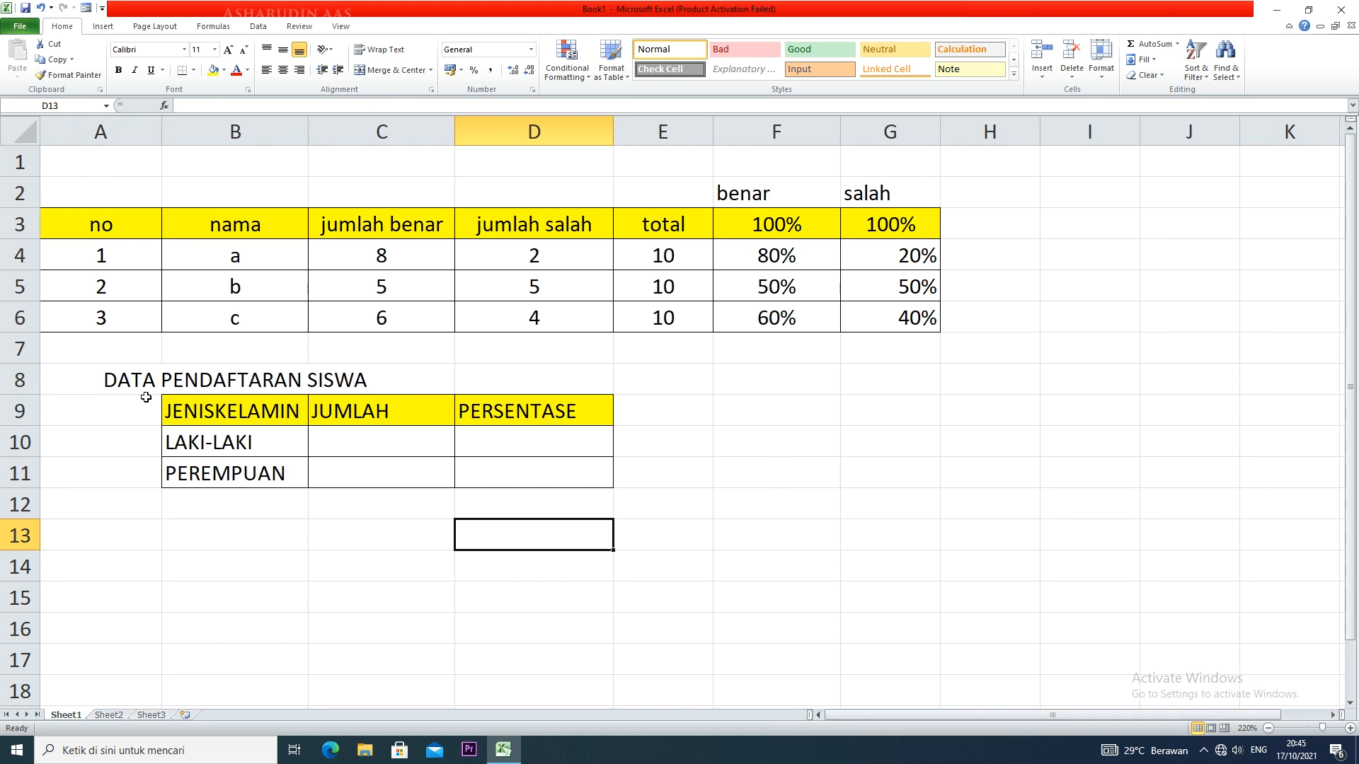
left_click_drag(113, 383, 675, 376)
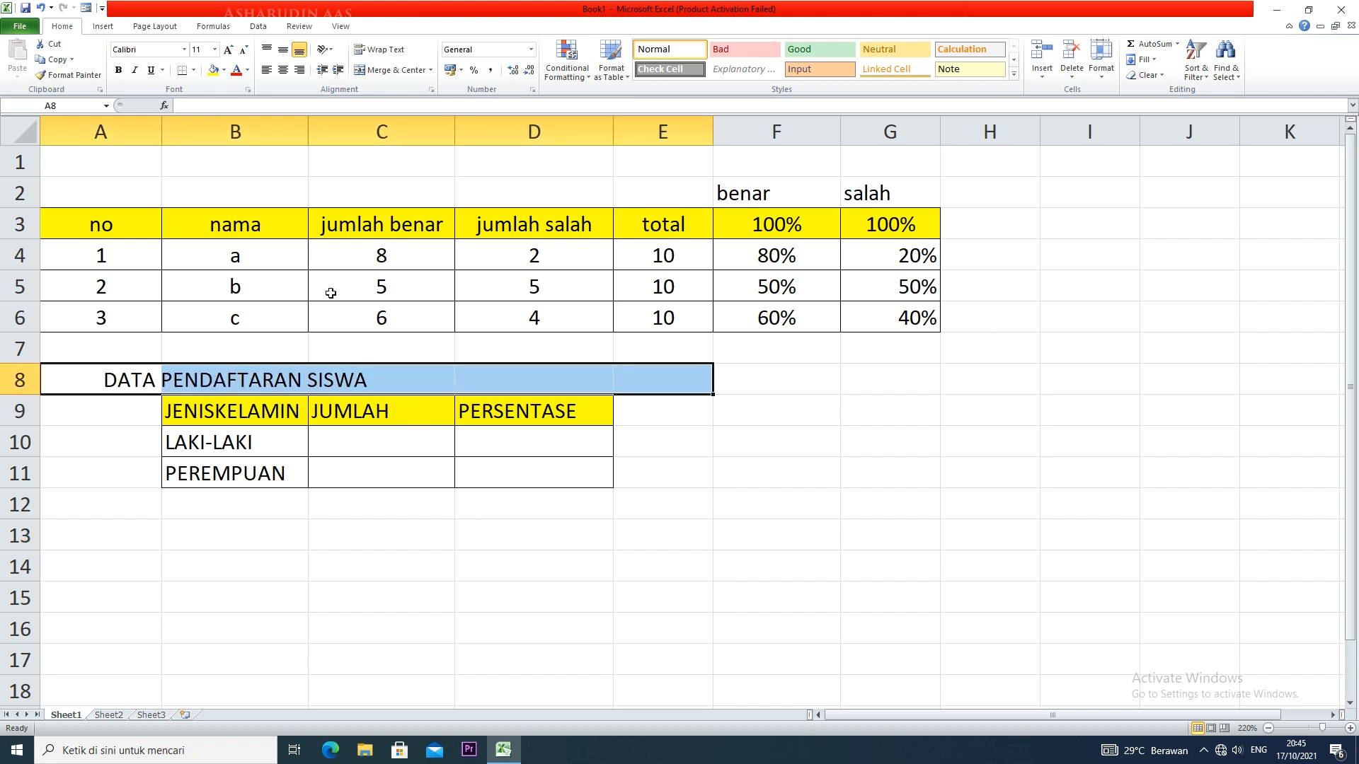
left_click(393, 71)
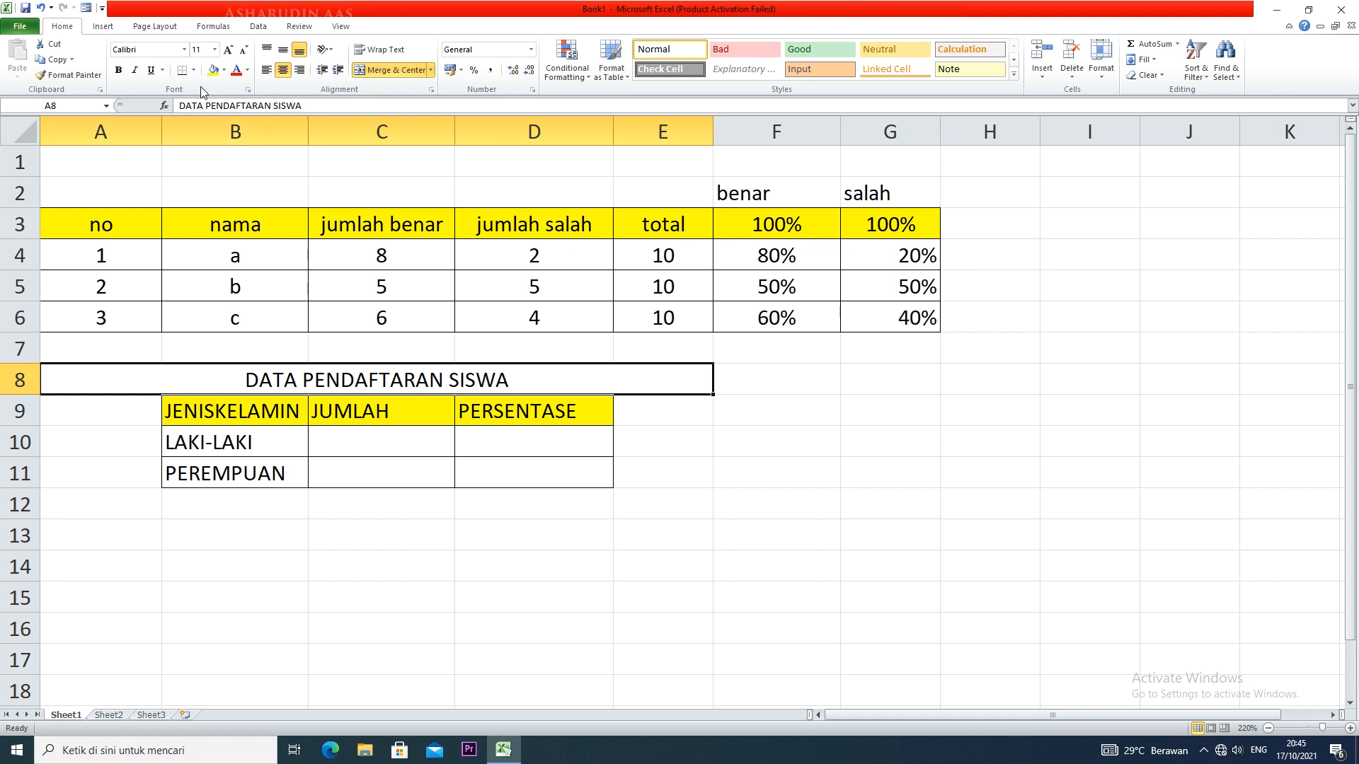
left_click(119, 70)
left_click(427, 470)
Enter the counts 160 for LAKI-LAKI in C10 and 40 for PEREMPUAN in C11
left_click(351, 444)
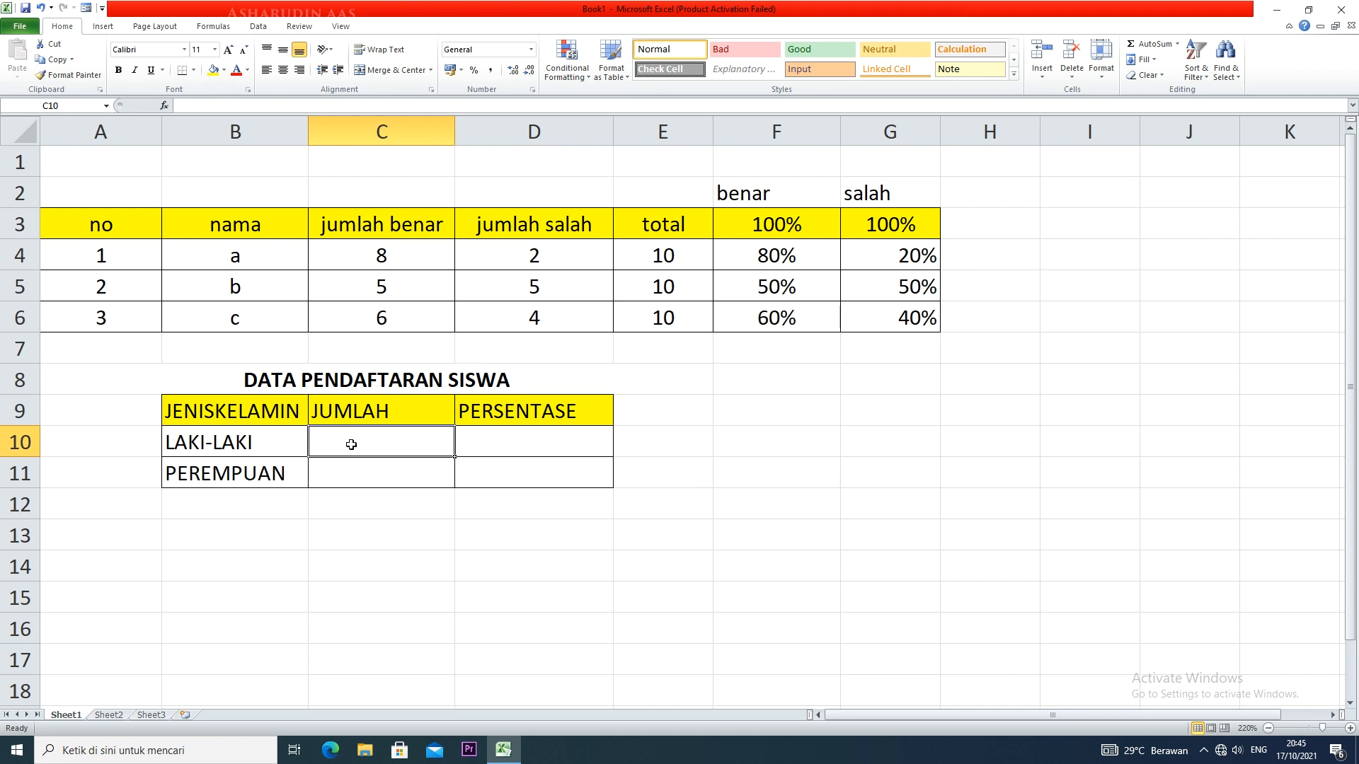
type("160")
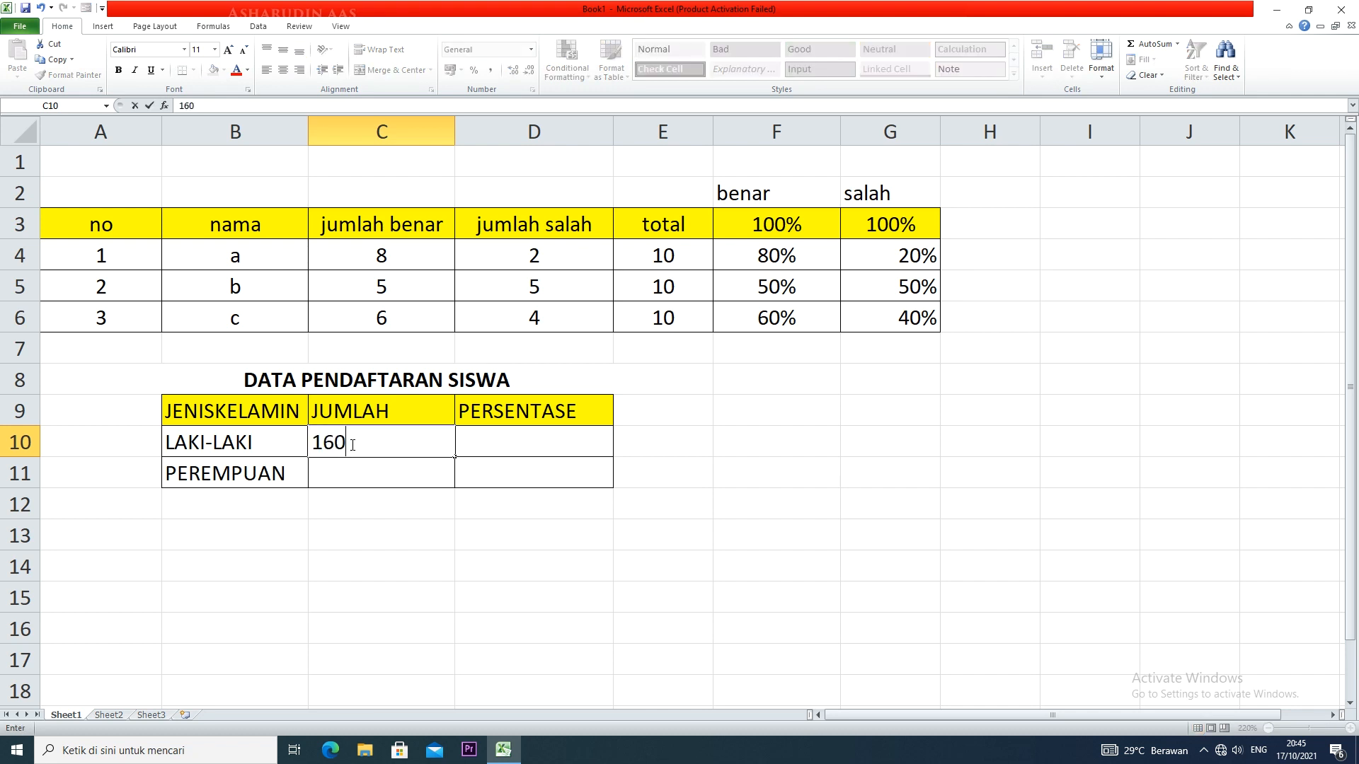
left_click(370, 483)
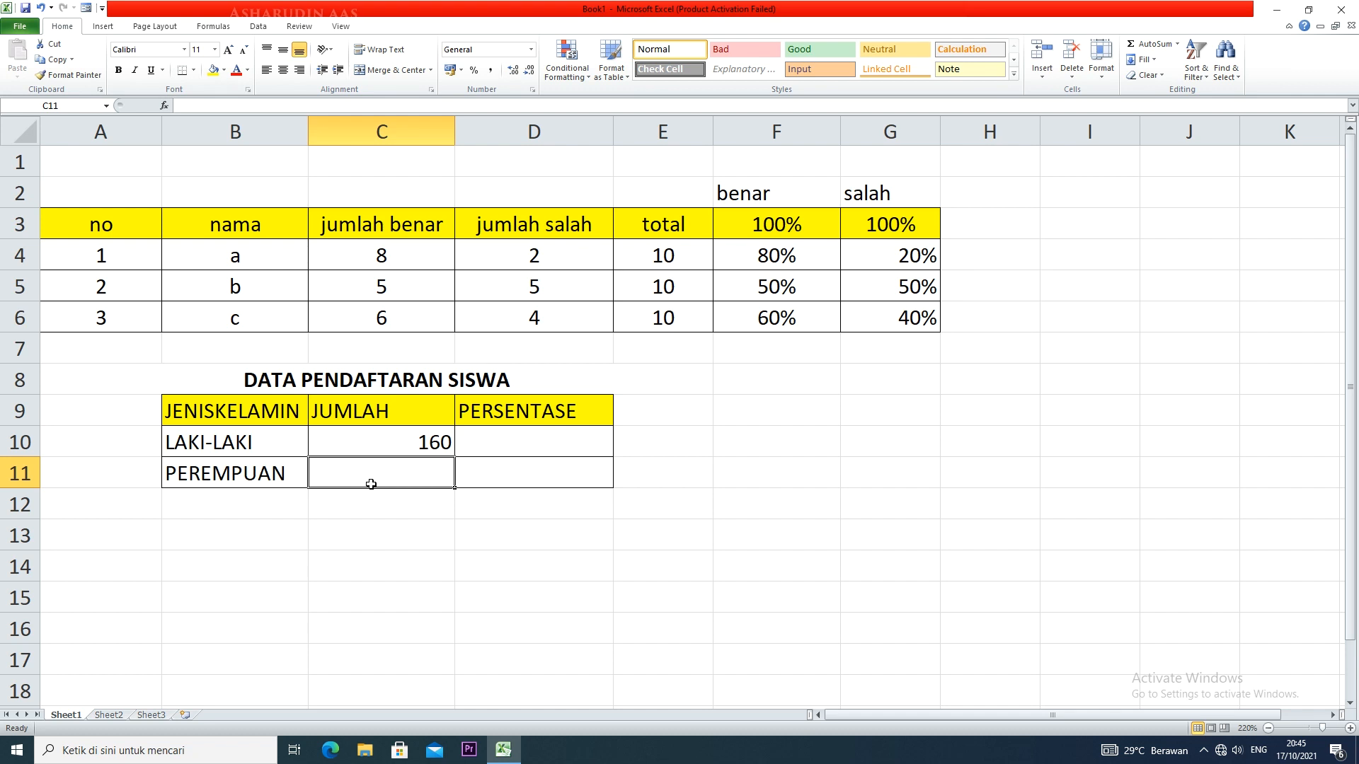
type("40")
left_click(404, 527)
Add a total row with "TOTAL" in B12, 200 in C12 and 100% in D12
left_click(282, 512)
type("TOTAL")
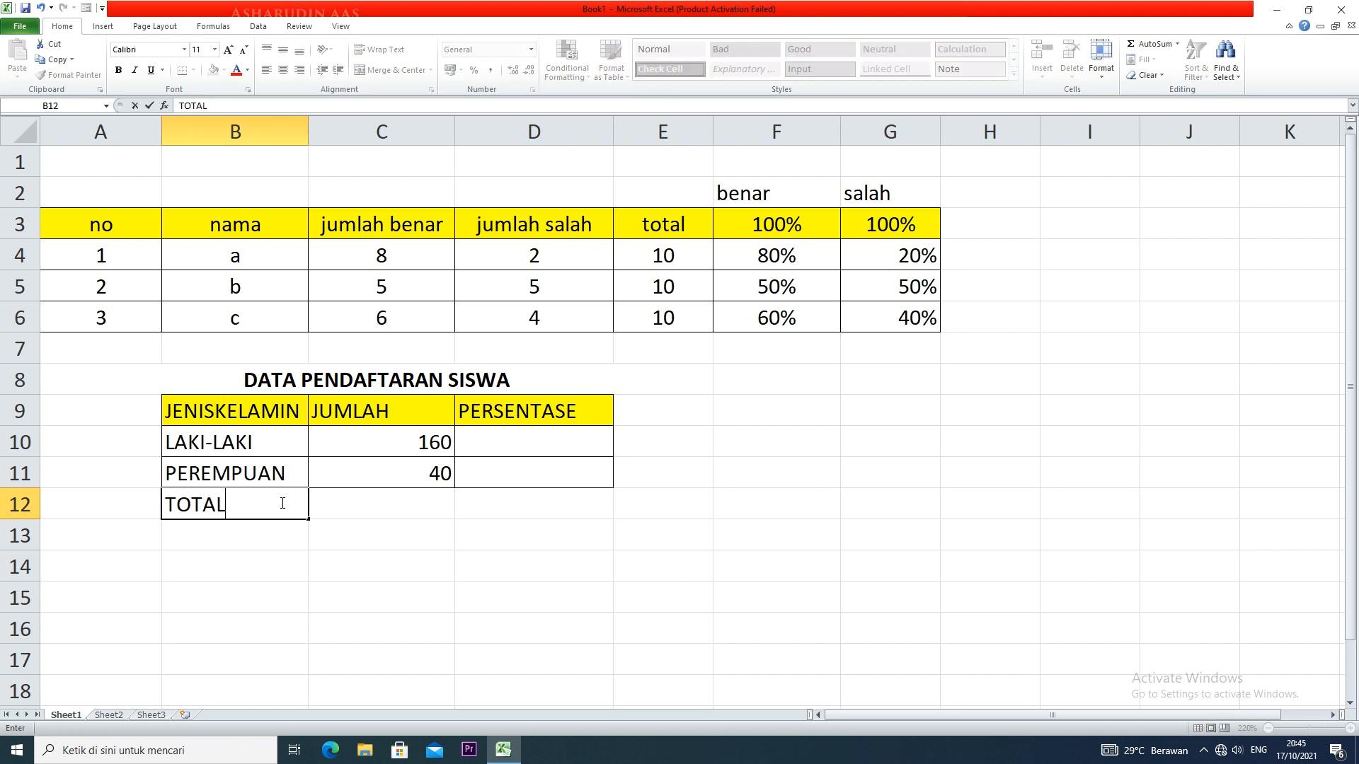
left_click(358, 516)
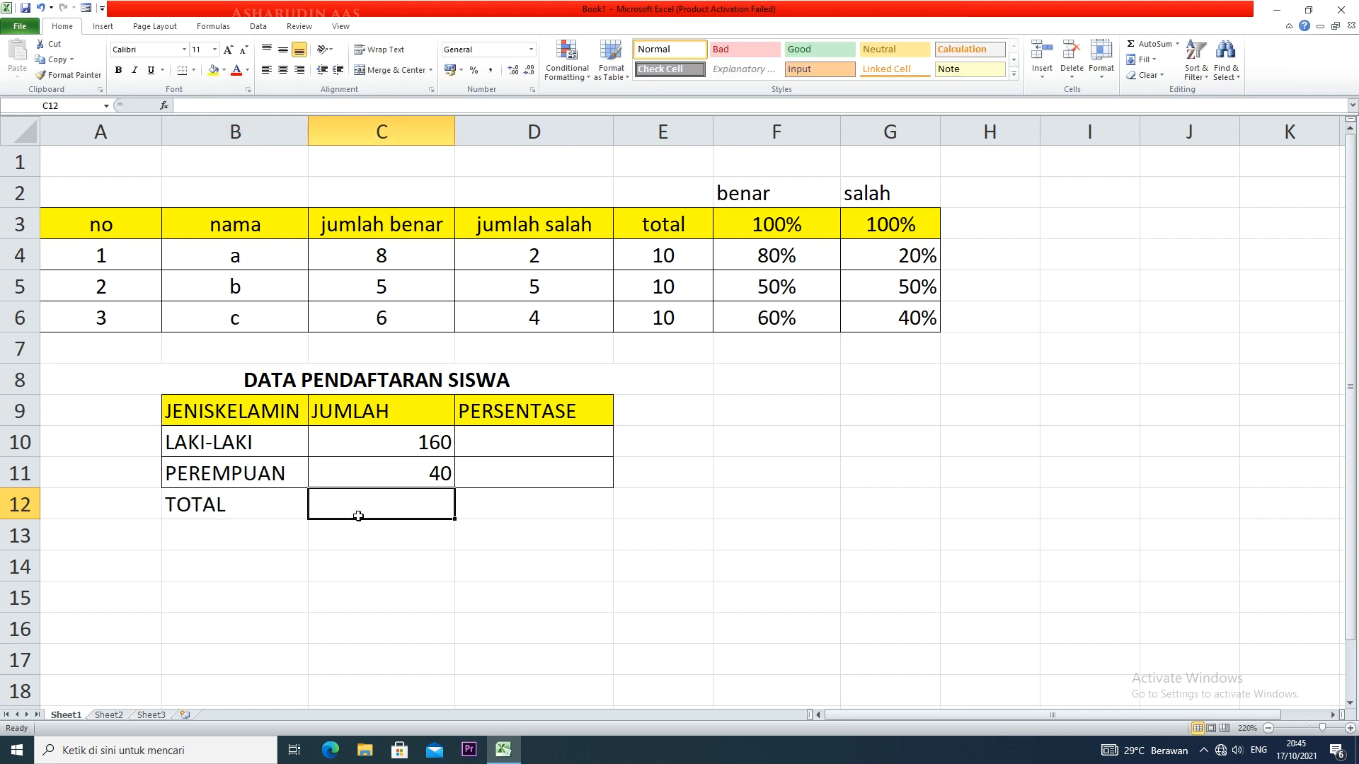
type("200")
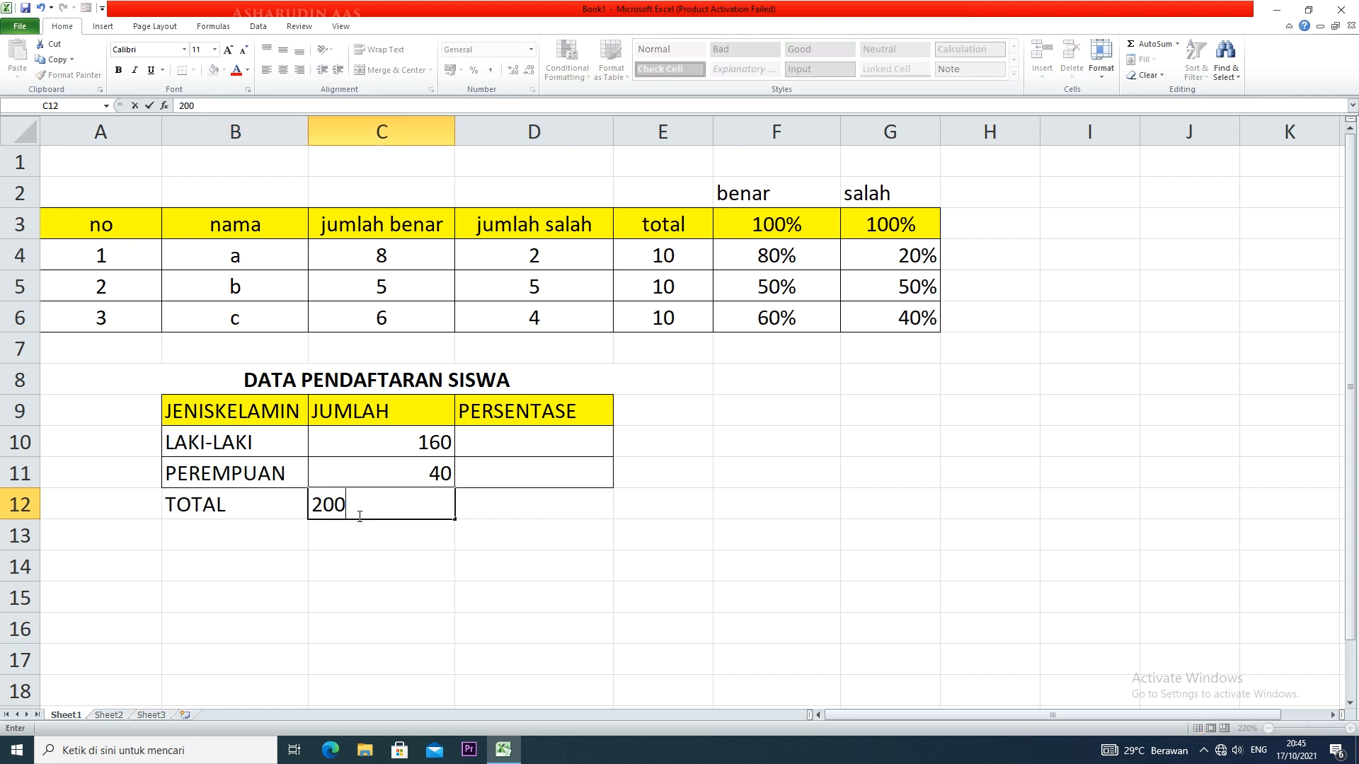
left_click(500, 504)
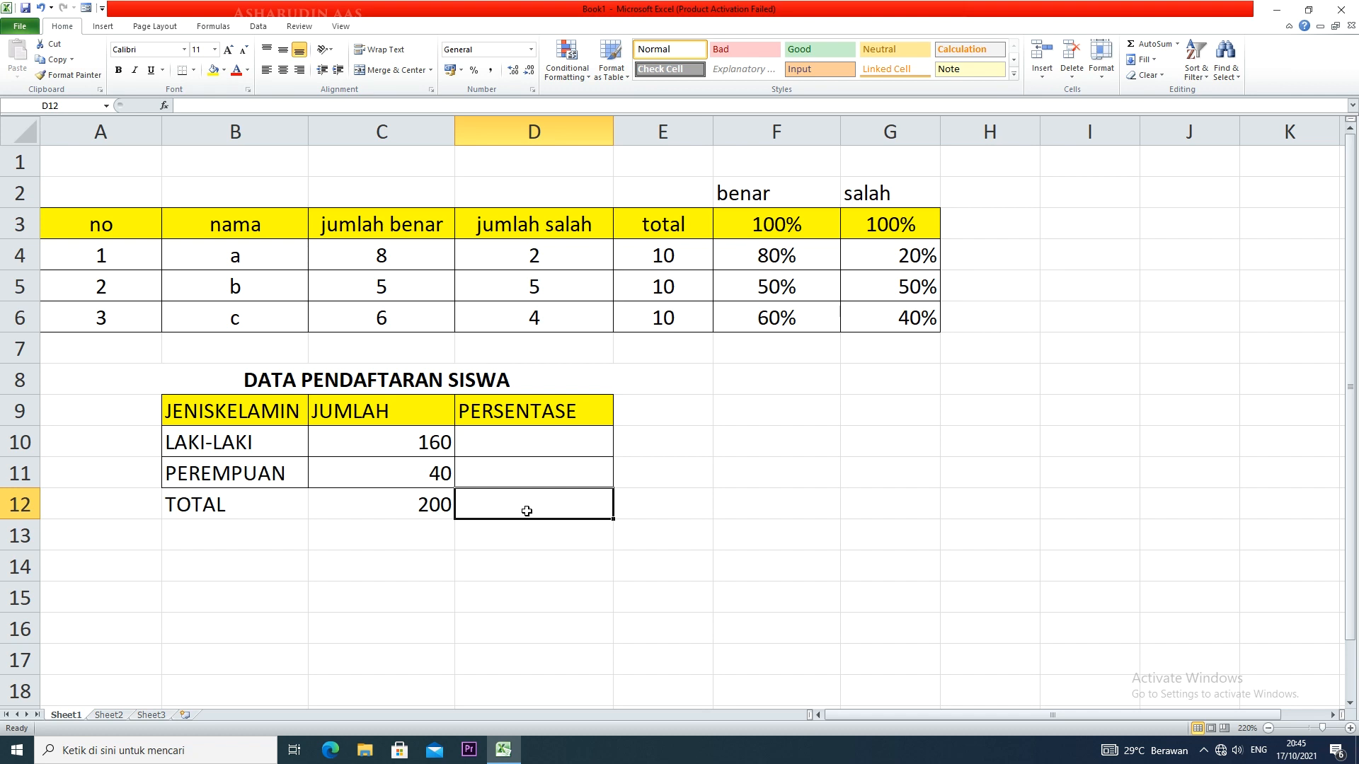
type("100")
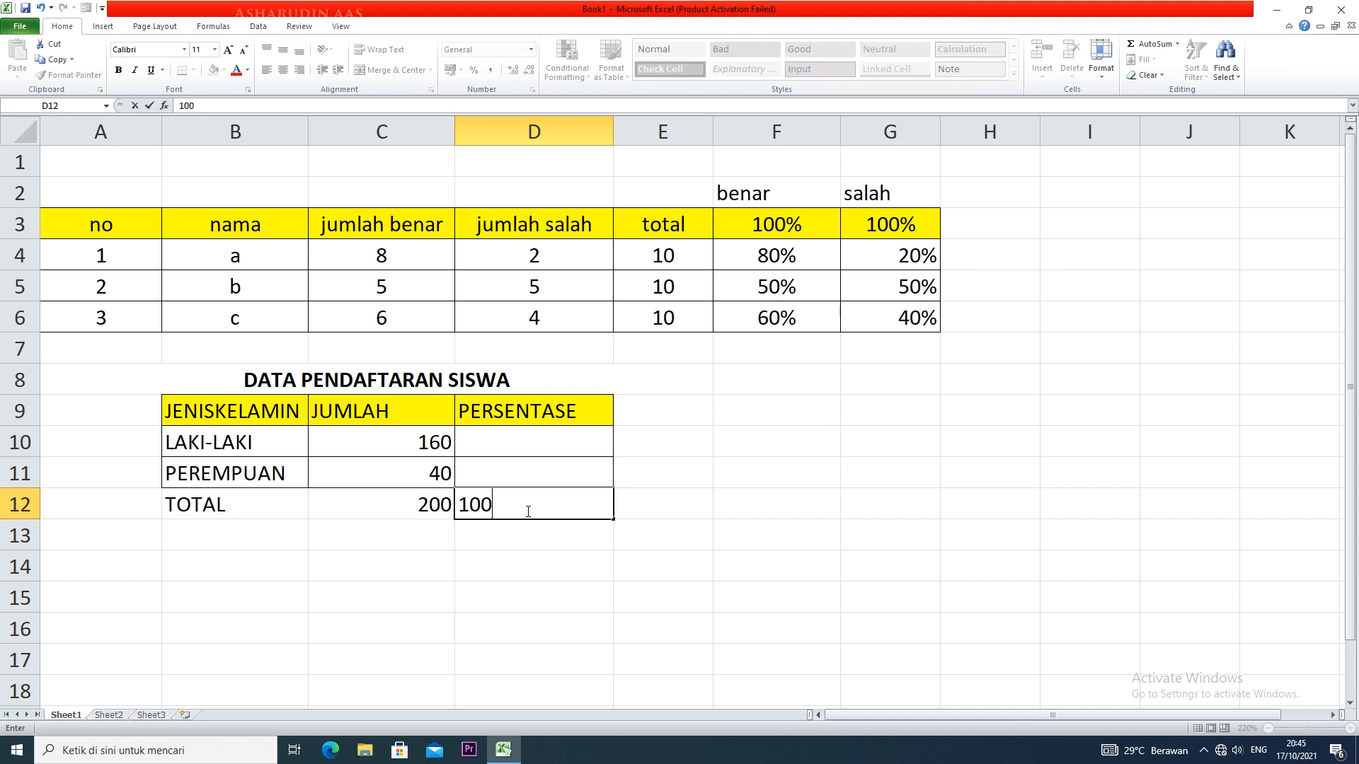
type("%")
left_click(380, 565)
Apply all borders to the total row B12:D12
left_click_drag(165, 505, 495, 496)
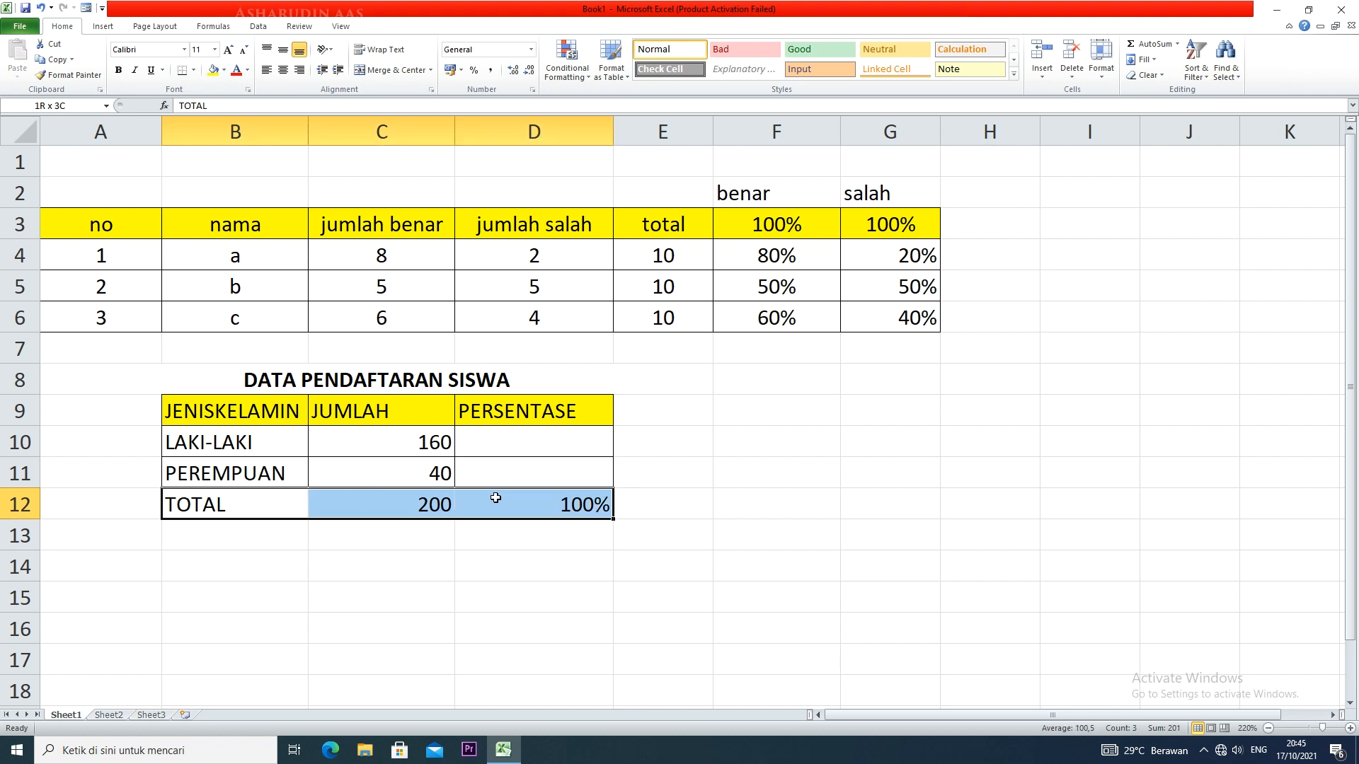
left_click(193, 71)
left_click(217, 183)
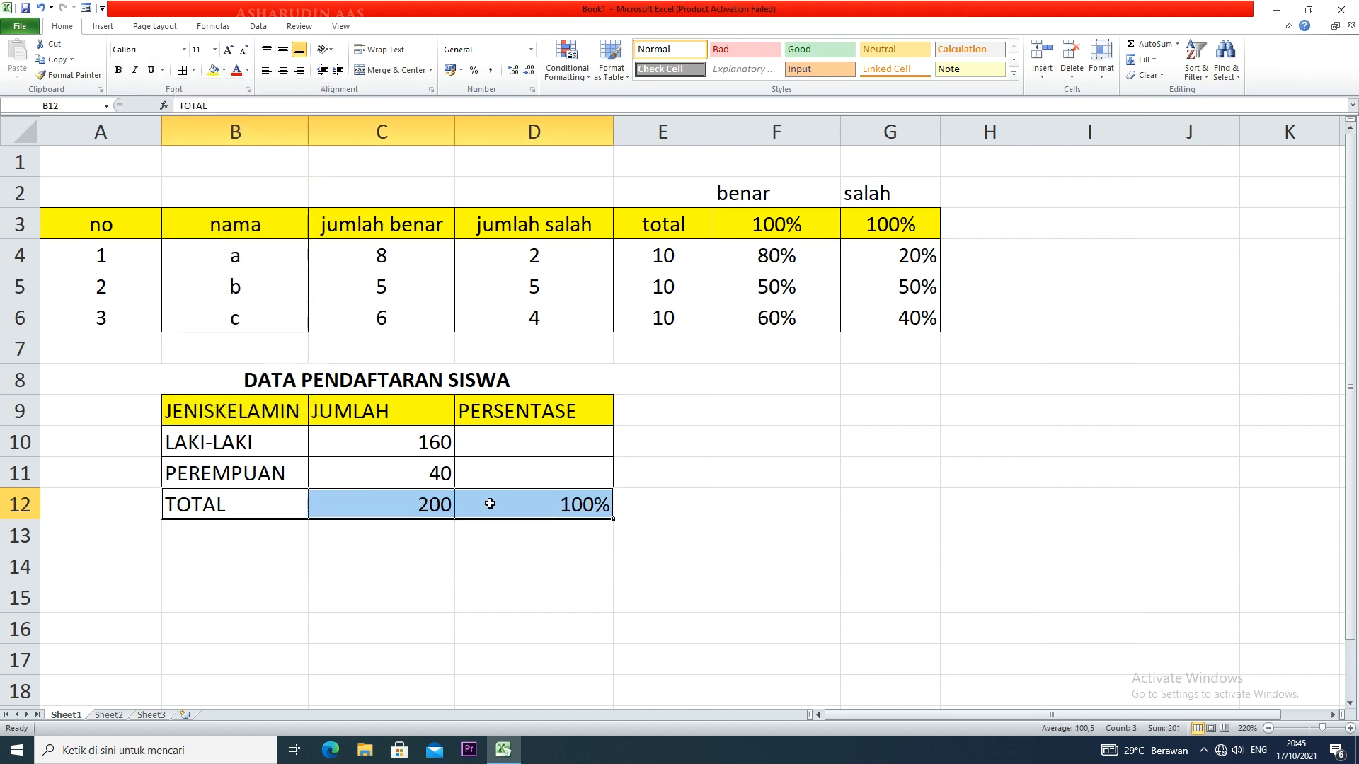
Review the cells needed for the LAKI-LAKI percentage: the count in C10, the total in C12 and D12
left_click(576, 507)
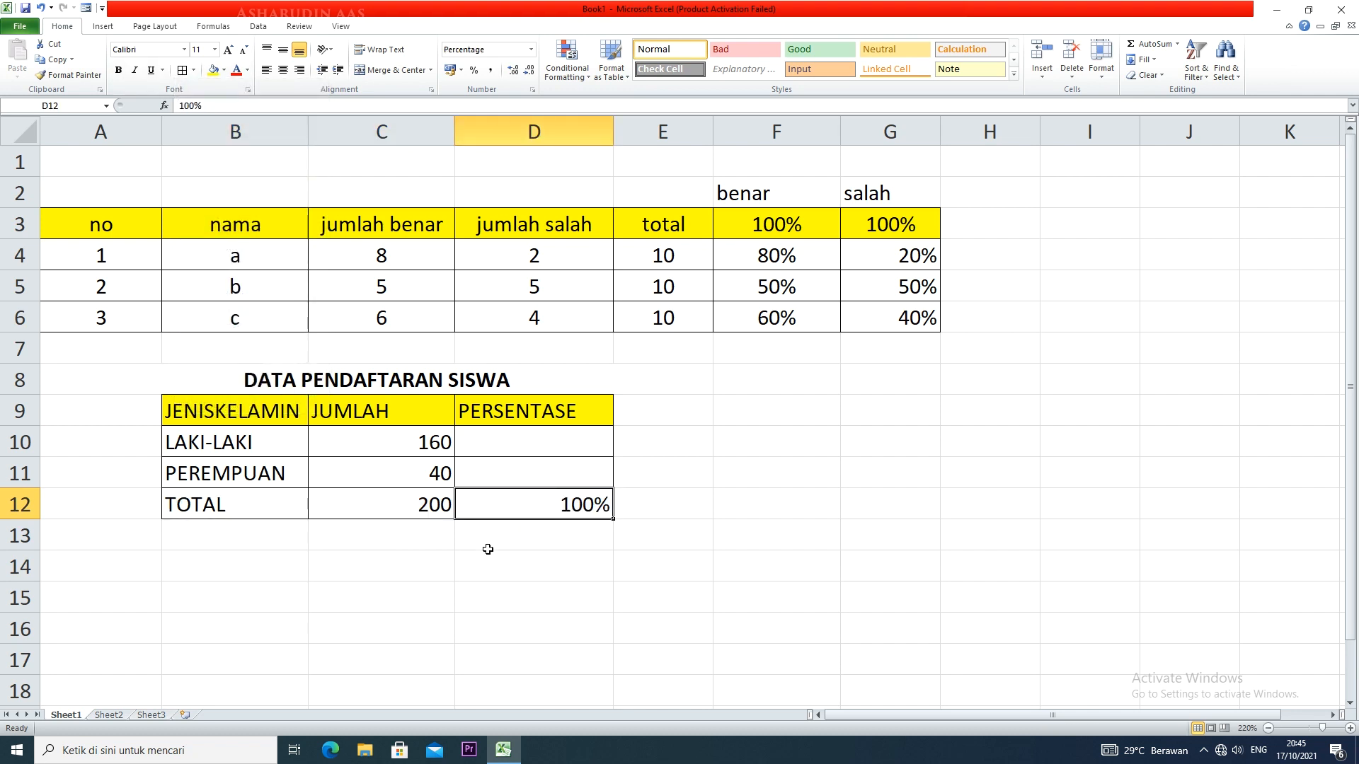
left_click(418, 449)
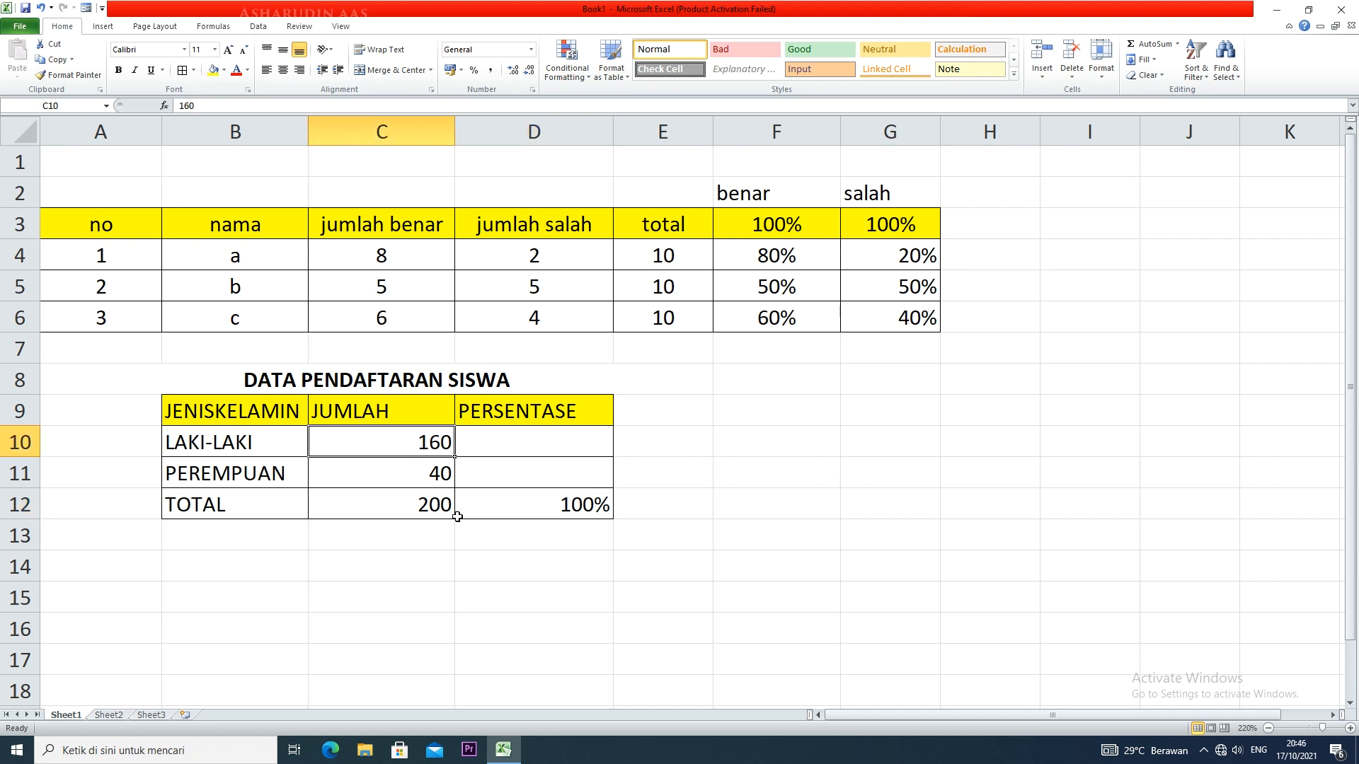
left_click(411, 501)
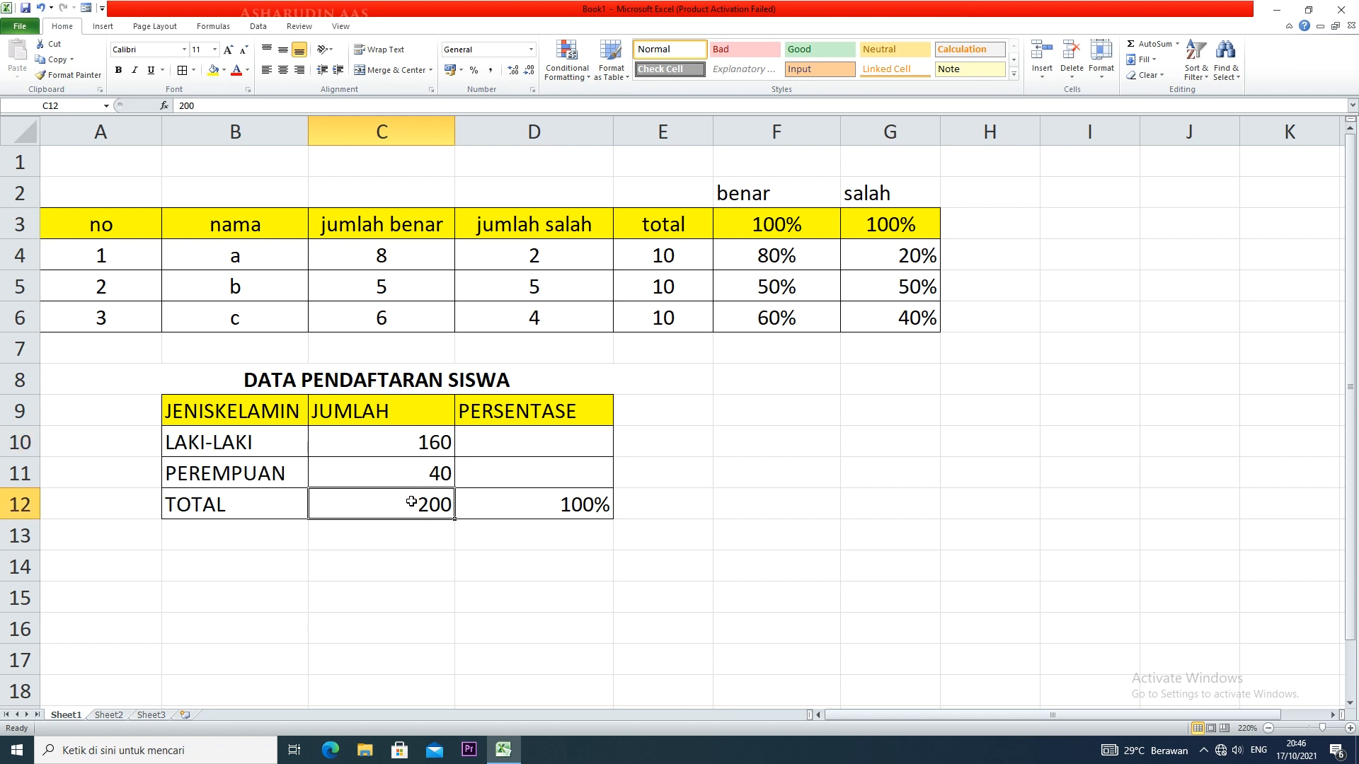
left_click(419, 445)
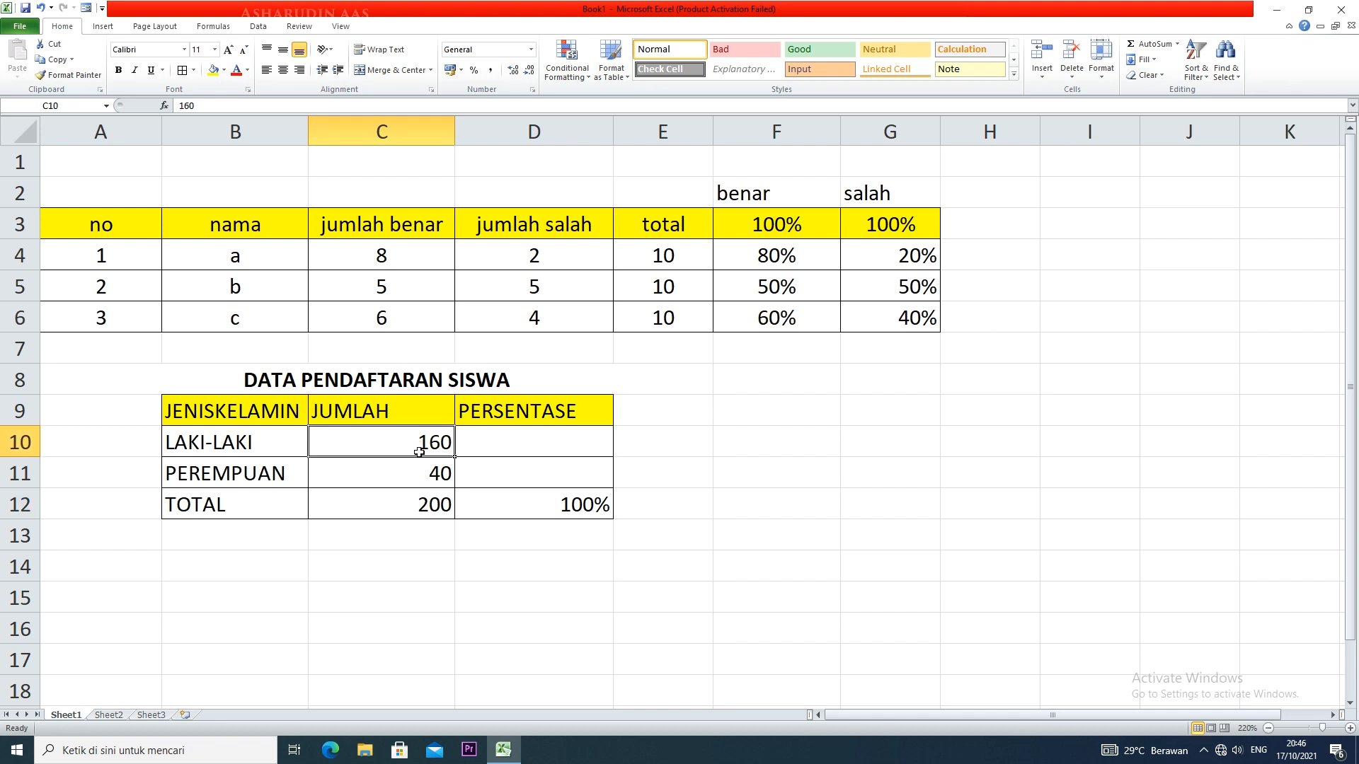
left_click(420, 503)
left_click(601, 517)
Enter the formula =C10/C12*D12 in D10 to calculate the LAKI-LAKI percentage
left_click(537, 450)
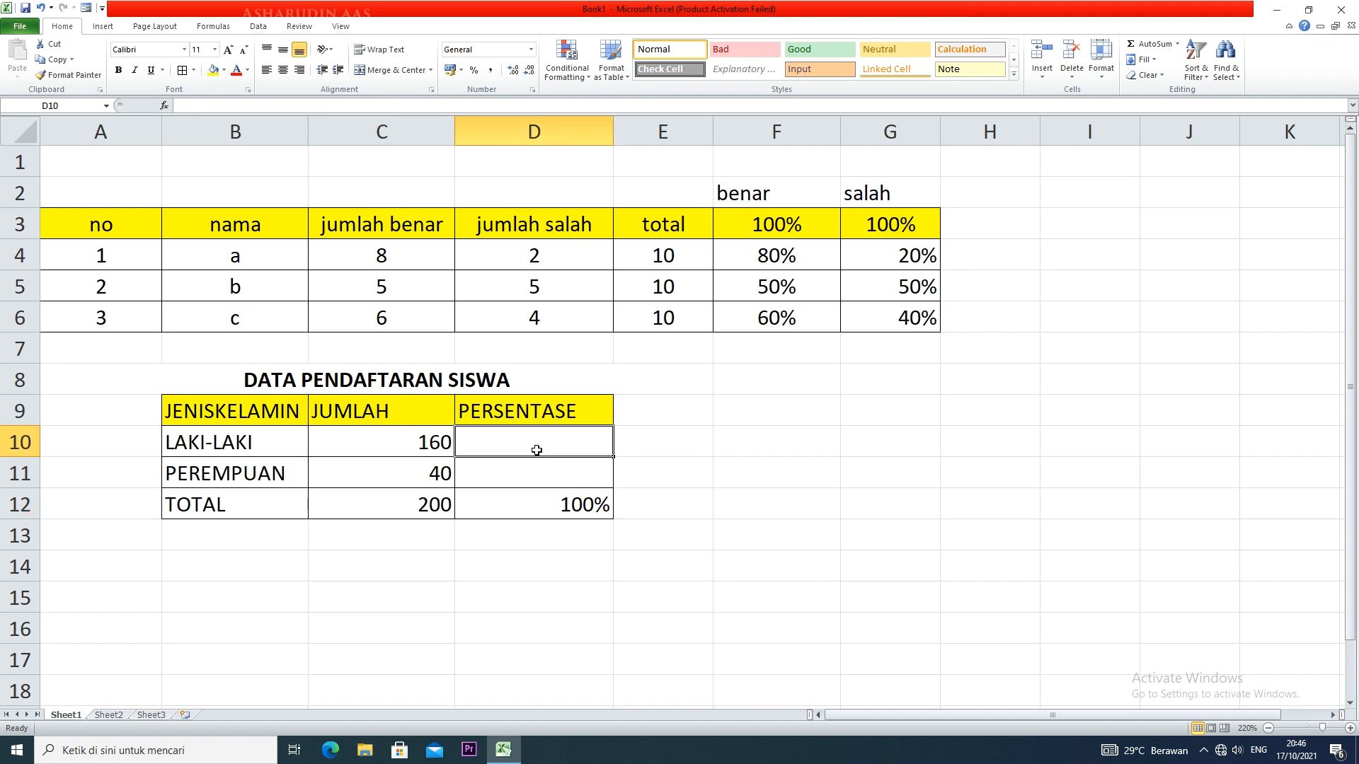
type("=")
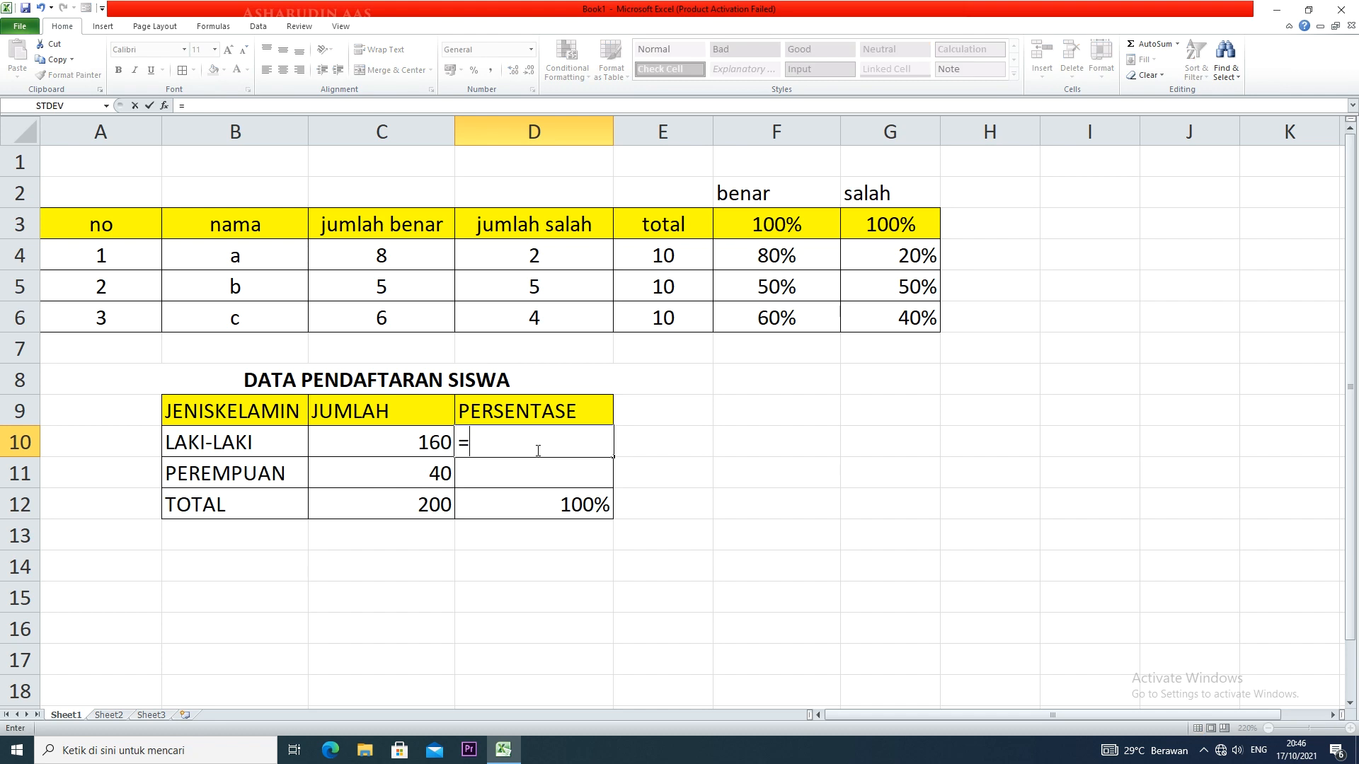
left_click(424, 439)
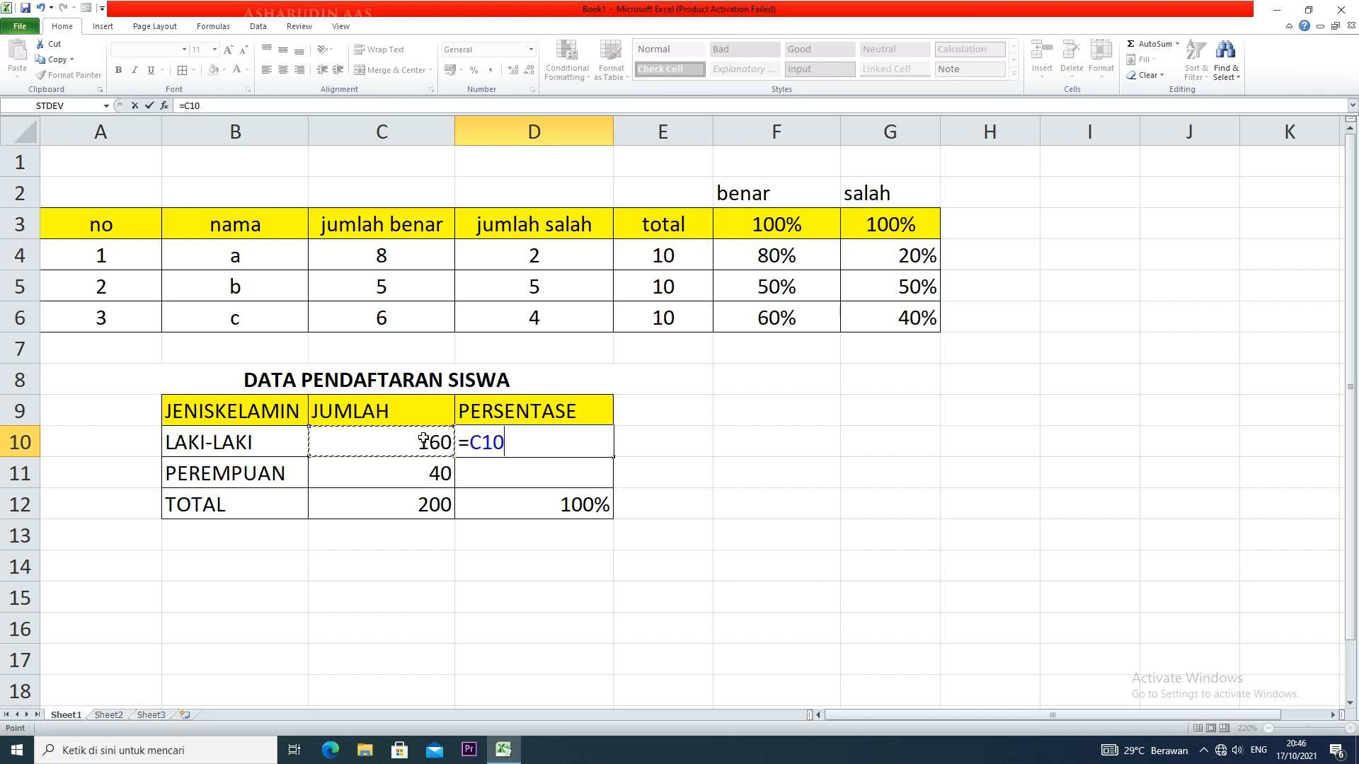
type("/")
left_click(419, 504)
type("*")
left_click(555, 505)
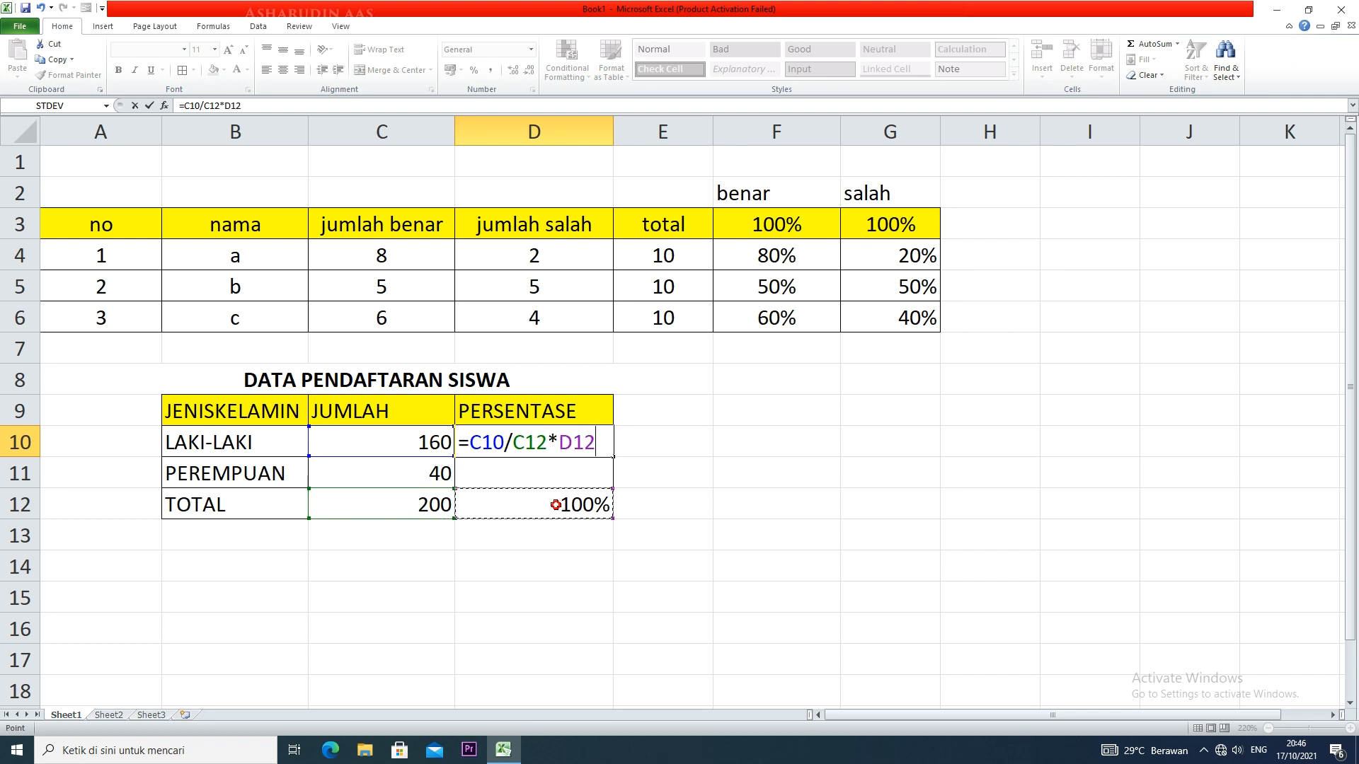
key("Return")
Copy the D10 formula down to D11 and move its shifted references back to the total row cells C12 and D12
left_click(565, 441)
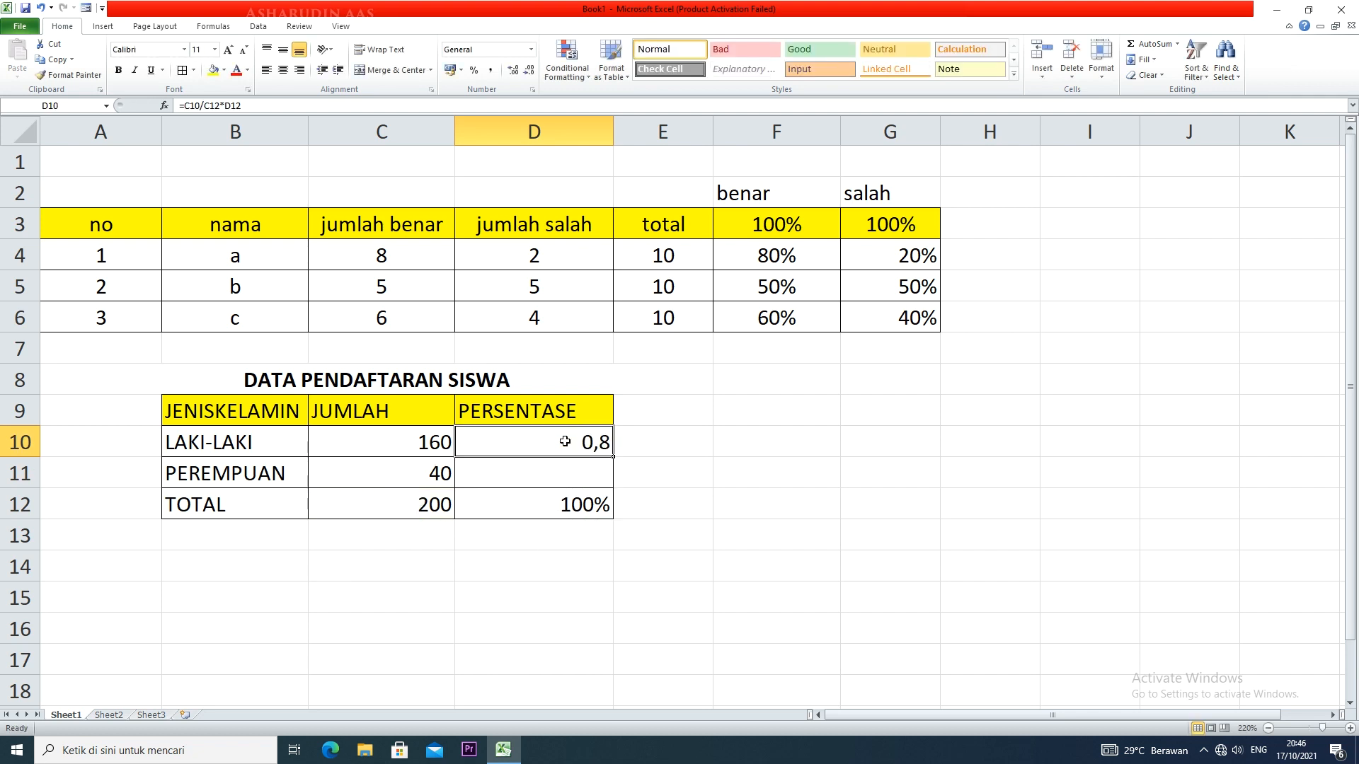
left_click_drag(614, 458, 613, 479)
double_click(598, 474)
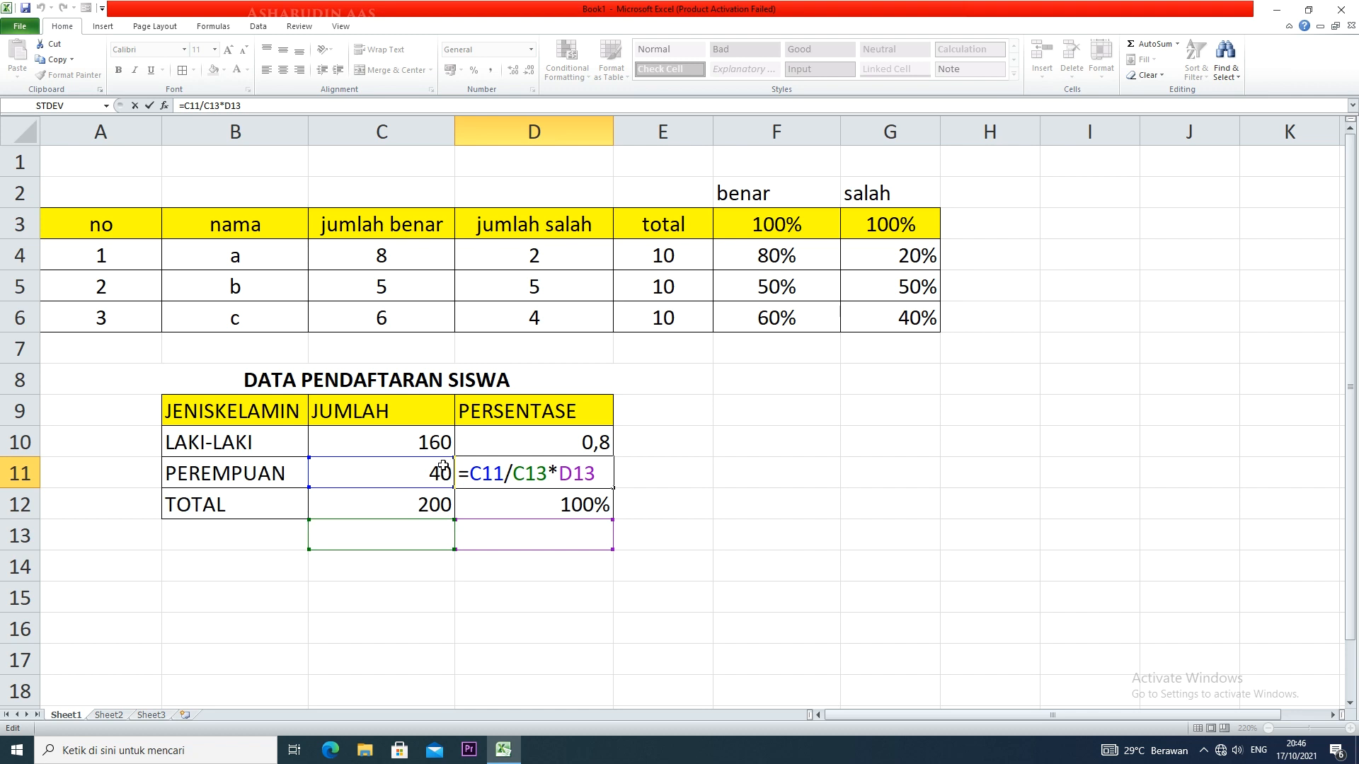
left_click_drag(442, 521, 487, 504)
key("Return")
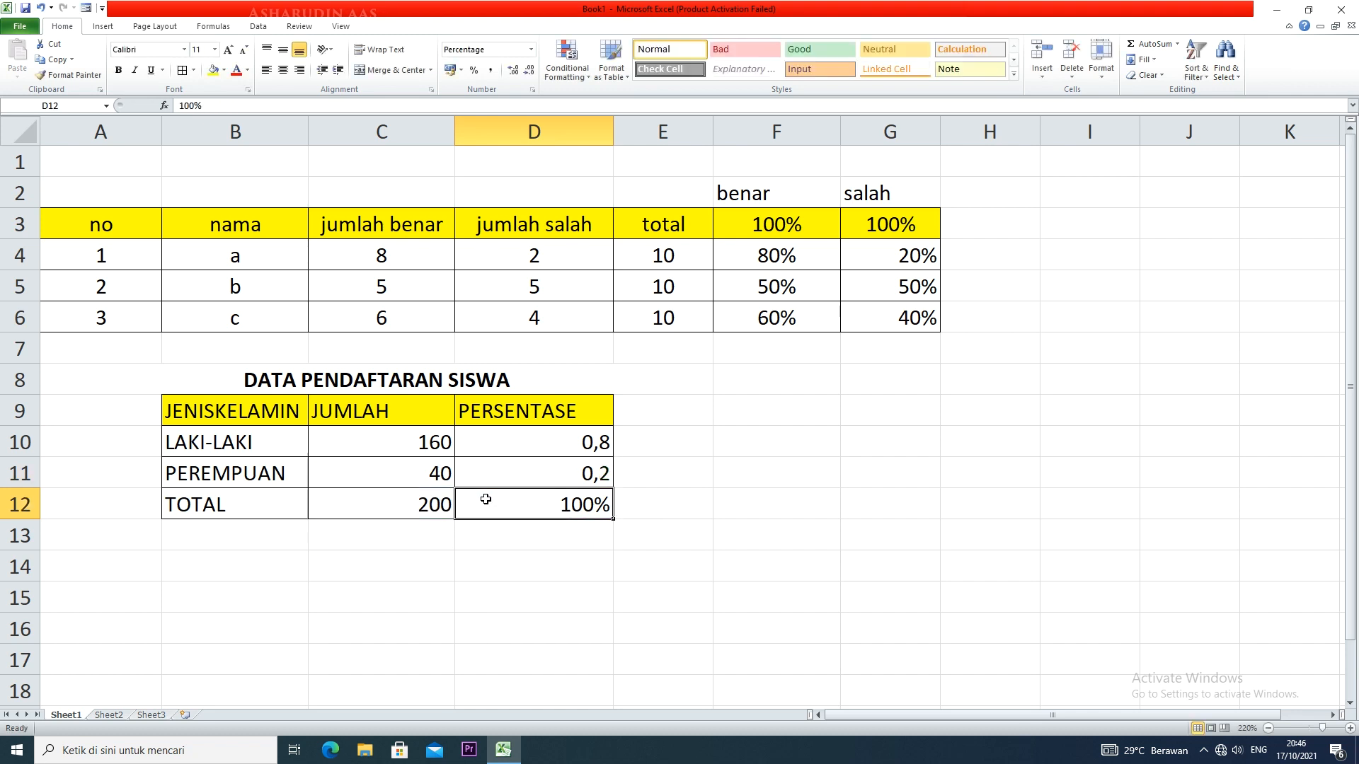
Format the calculated values in D10:D11 as percentages
left_click(538, 478)
left_click_drag(584, 440, 589, 468)
left_click(473, 70)
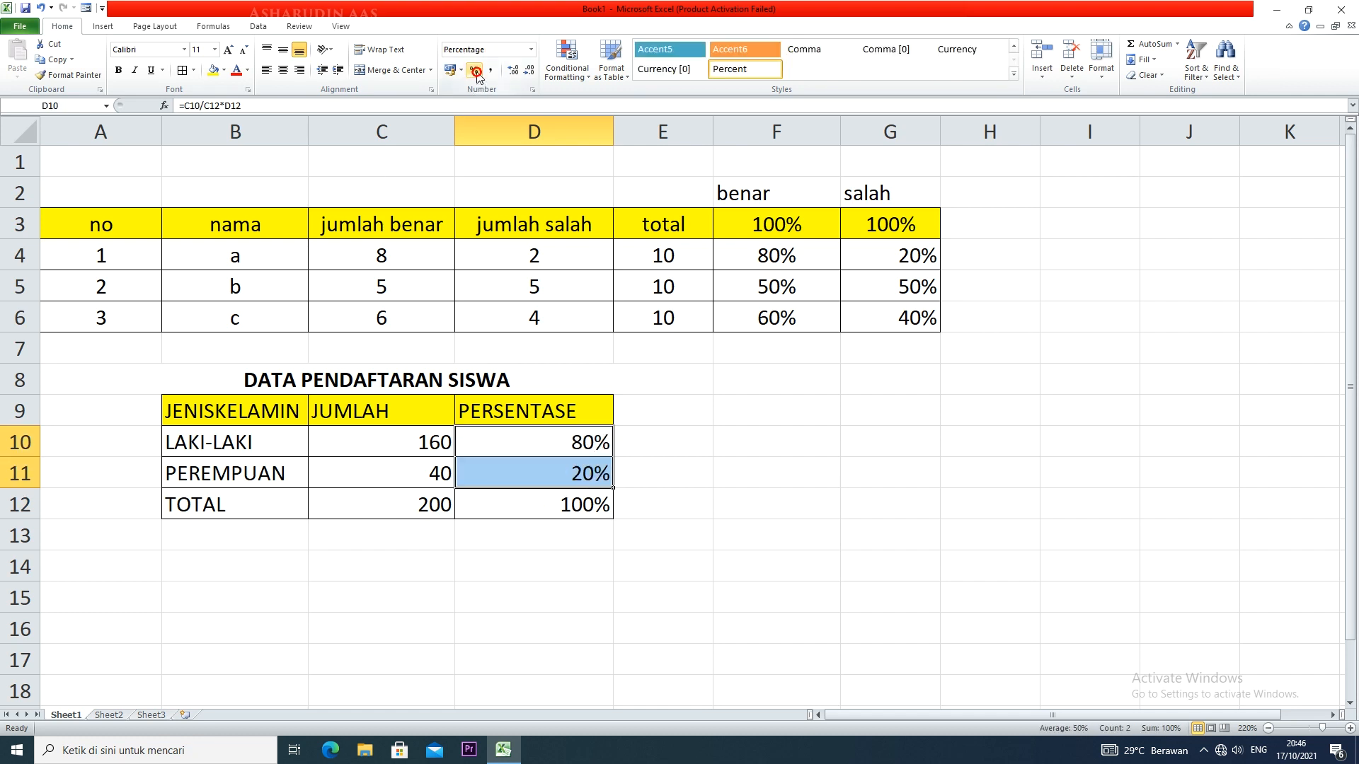
left_click(642, 479)
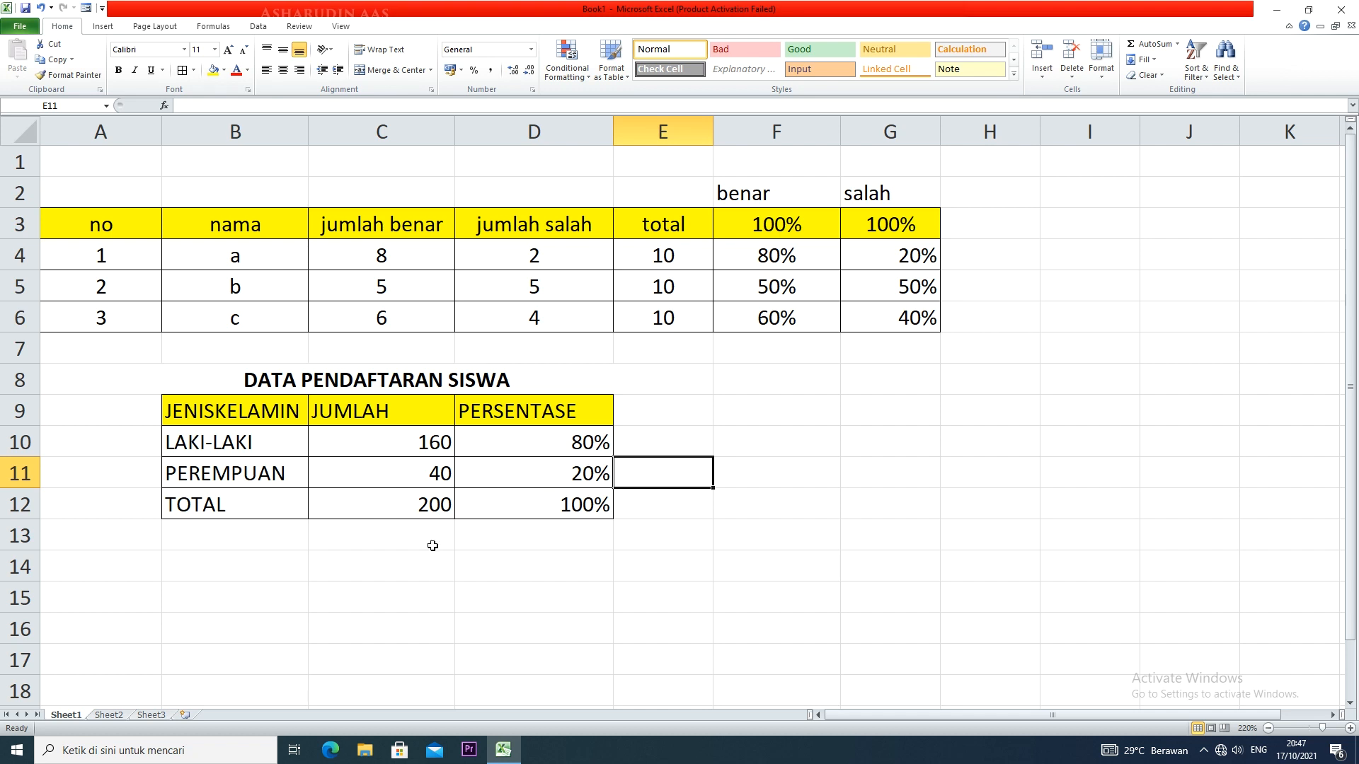
Examine how the LAKI-LAKI count in C10 relates to the total in C12 in the finished registration table
left_click(433, 444)
left_click(433, 506)
left_click(428, 441)
left_click(432, 495)
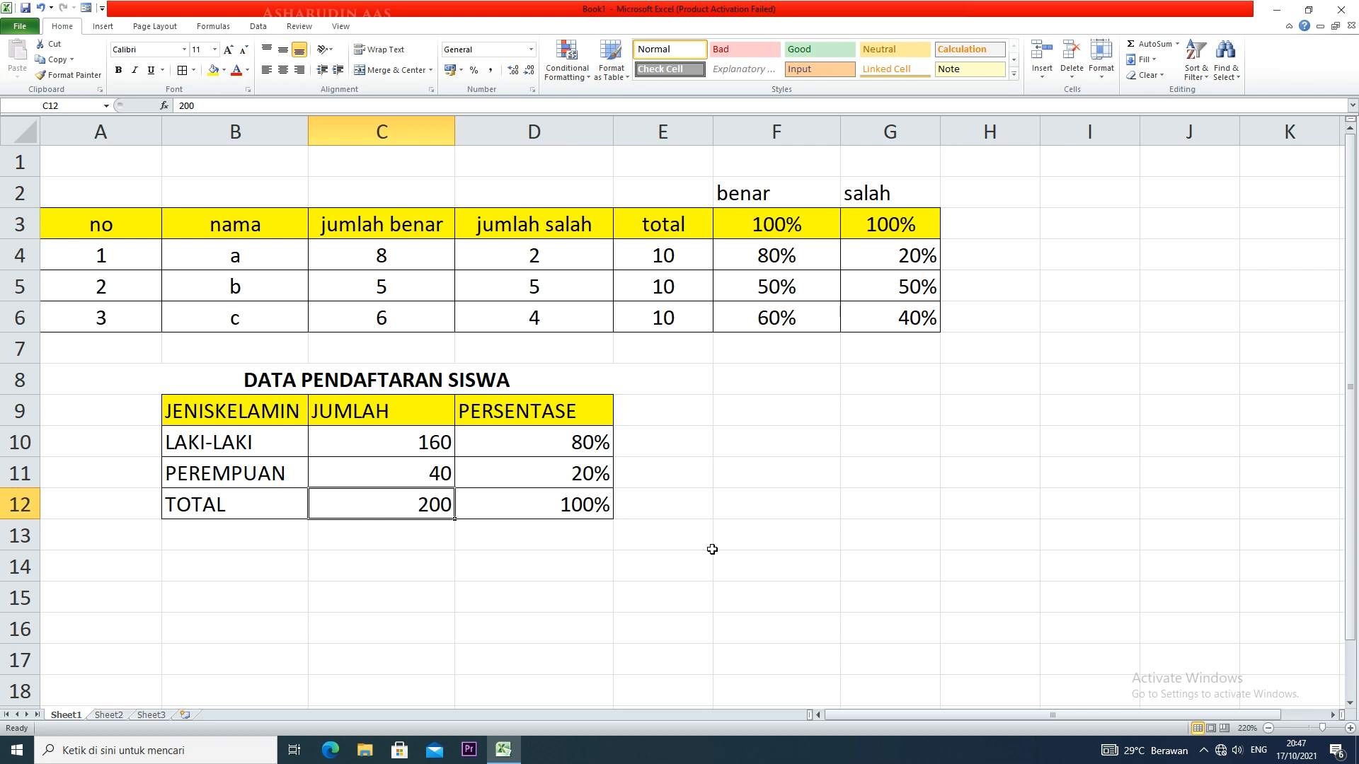
left_click(451, 444)
left_click(439, 522)
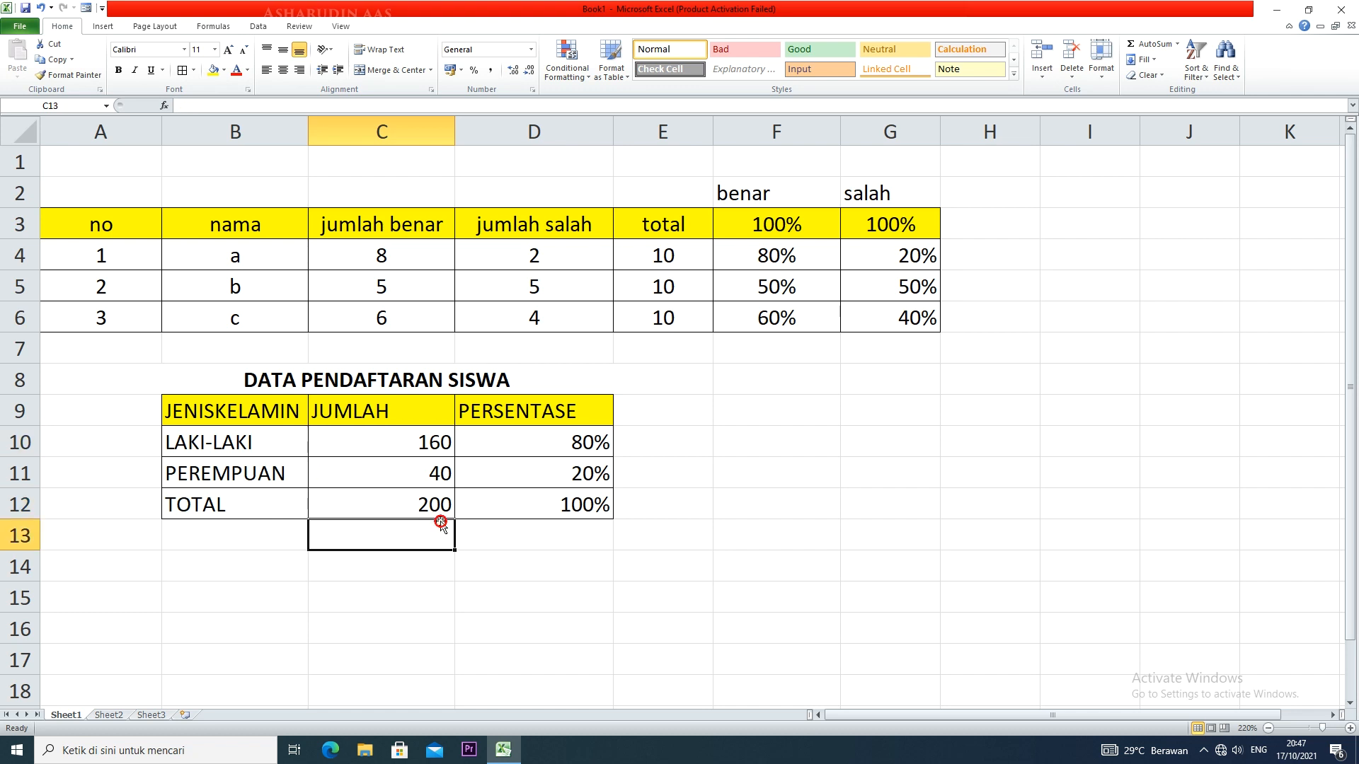
left_click(428, 454)
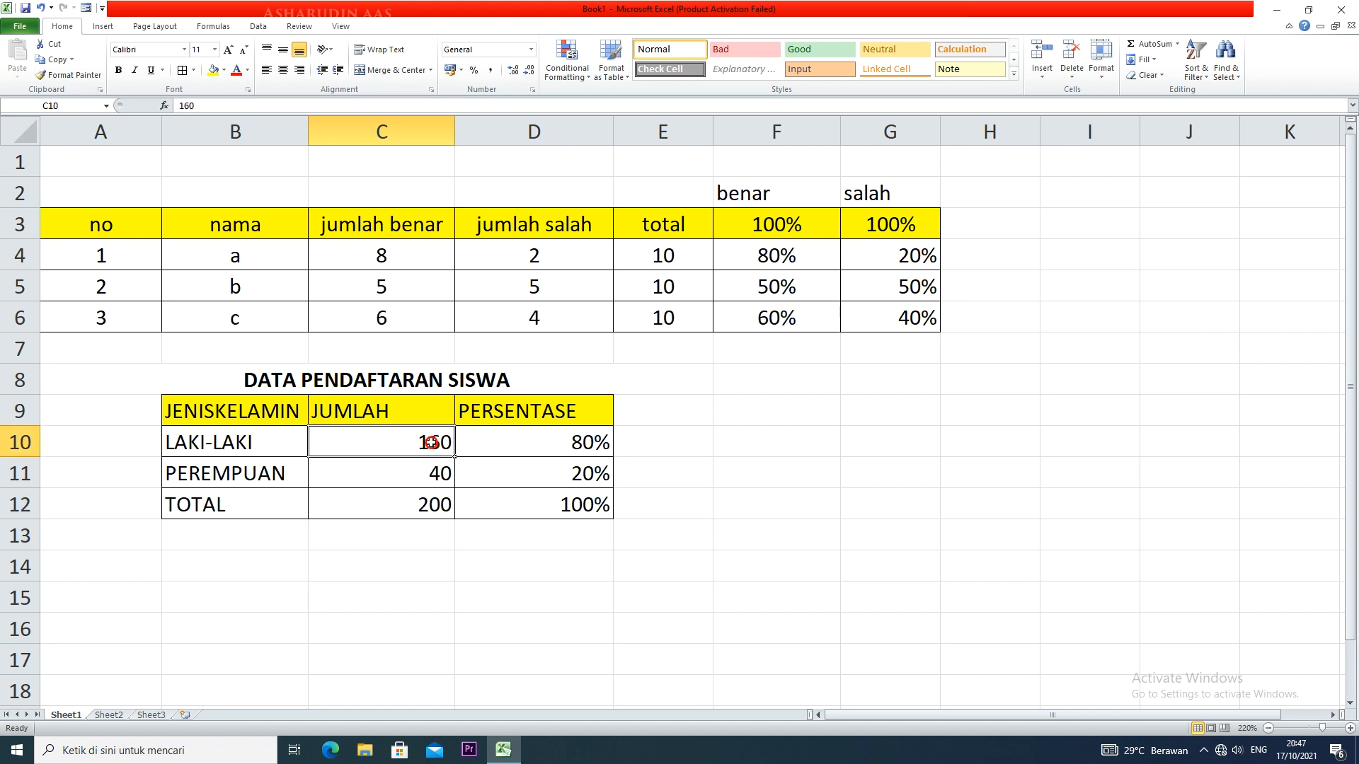
left_click(413, 505)
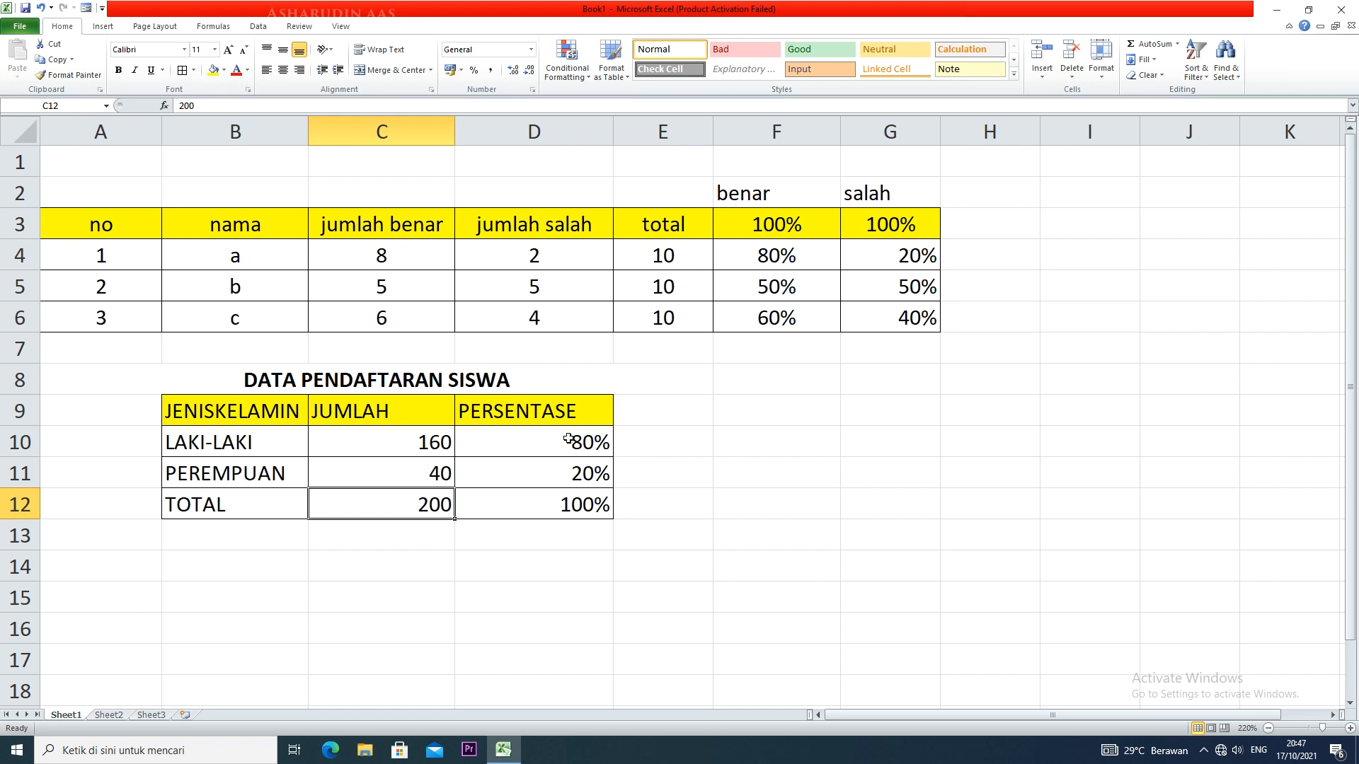
Draw an oval about 1.68 cm high and 6.17 cm wide beside the registration table and add the text PROPORSI
left_click(102, 26)
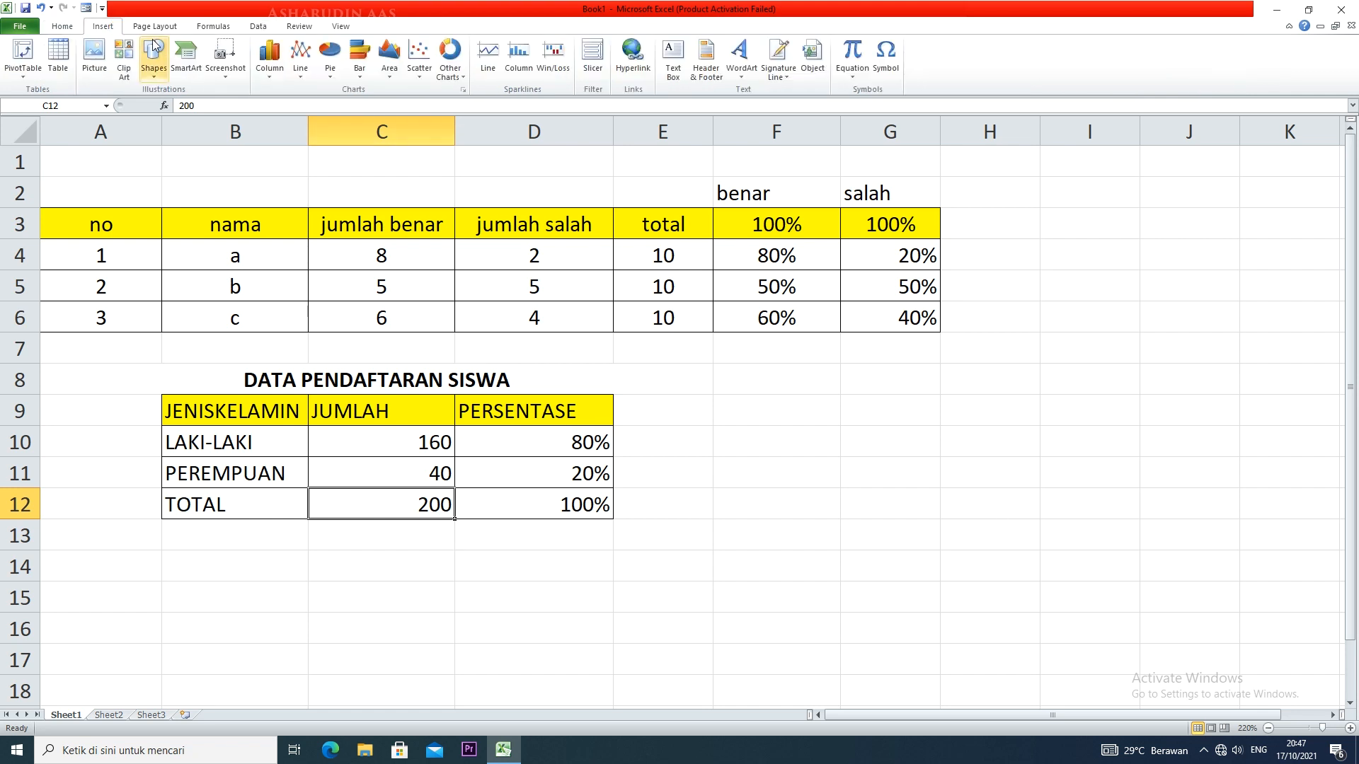
left_click(154, 58)
left_click(205, 104)
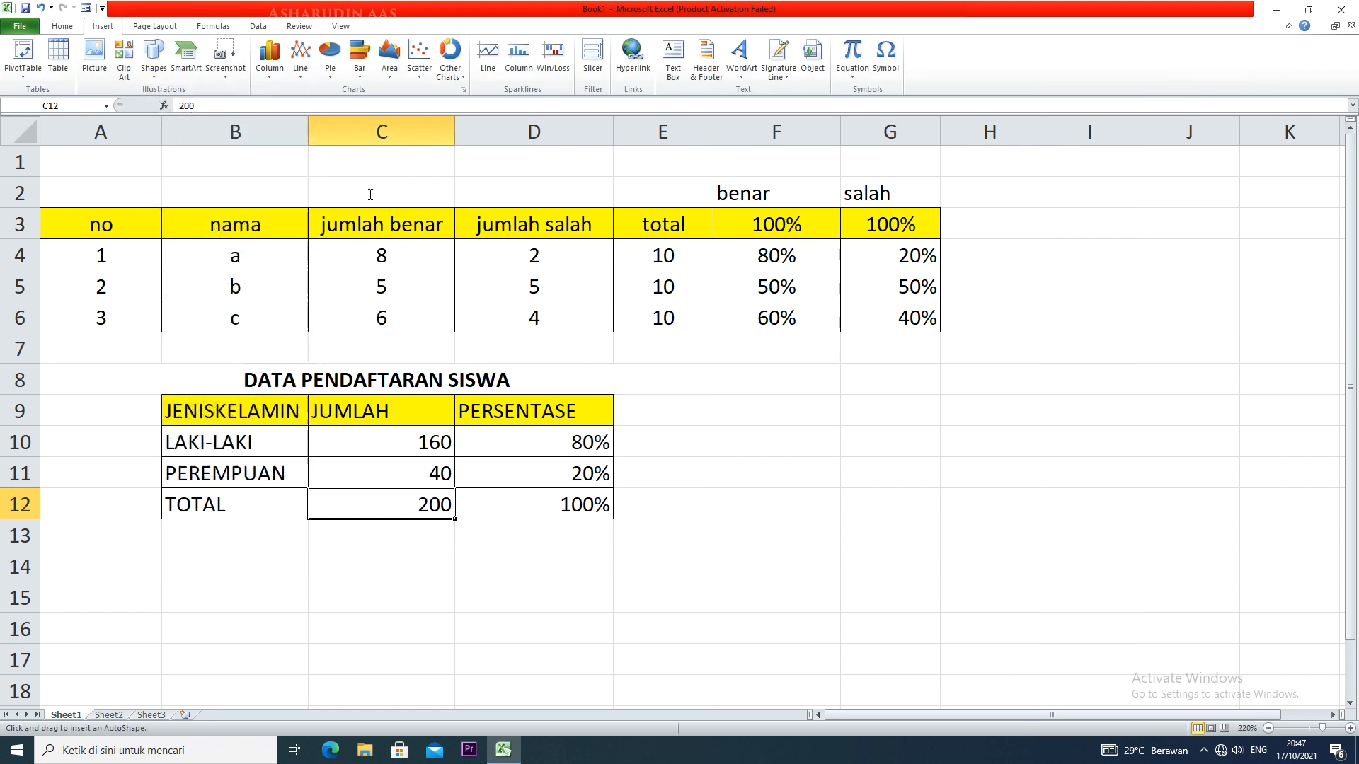
mouse_move(684, 402)
left_mouse_down()
mouse_move(831, 486)
mouse_move(1047, 501)
left_mouse_up()
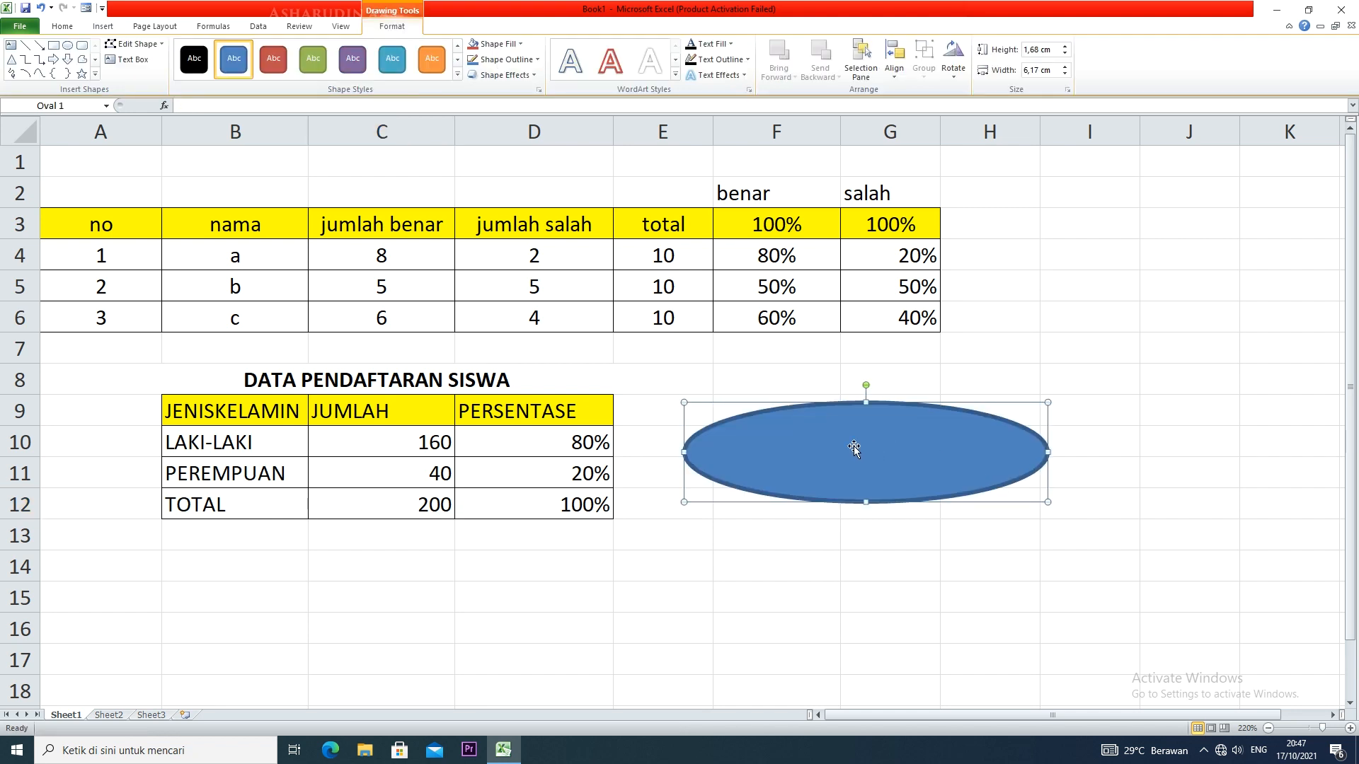
right_click(855, 446)
left_click(894, 522)
type("PROPO")
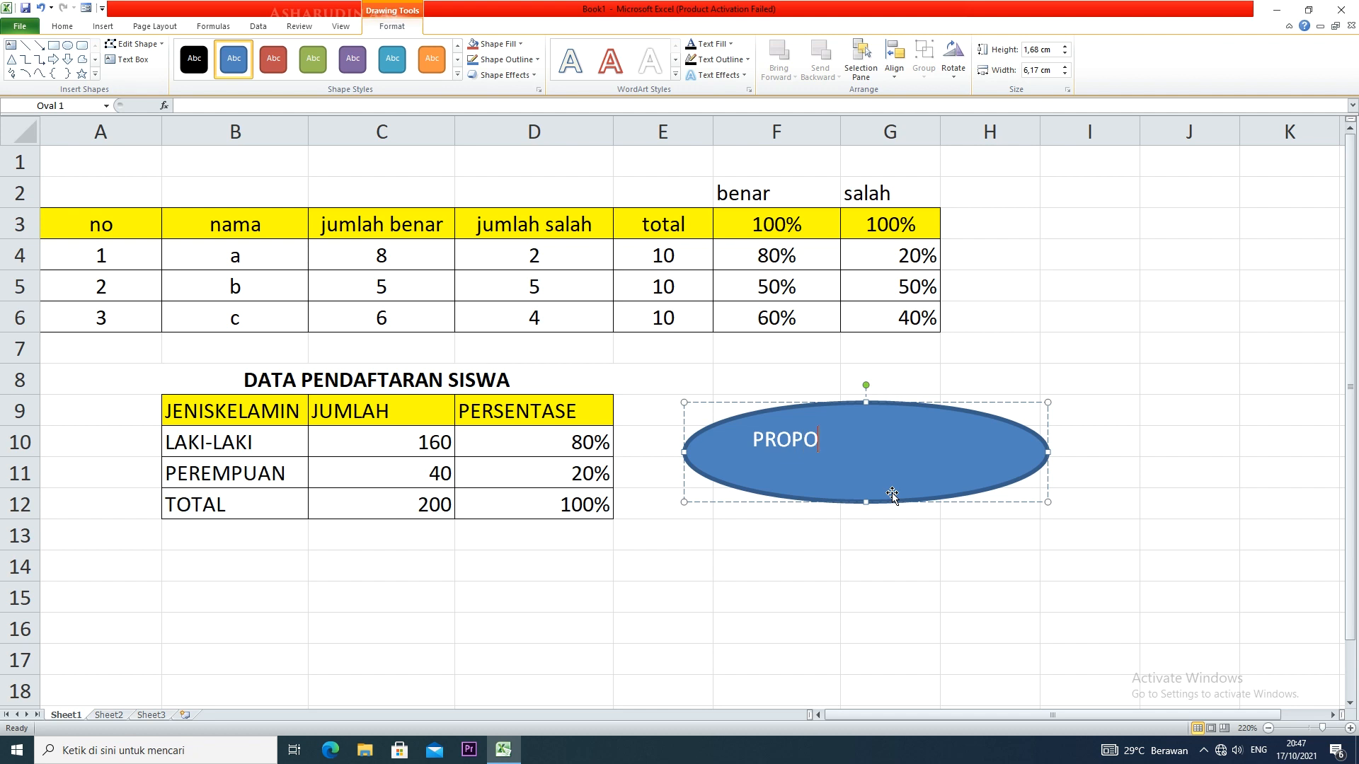
type("RSI")
Format the oval's PROPORSI text as 16 pt, centred and bold
key("ctrl+a")
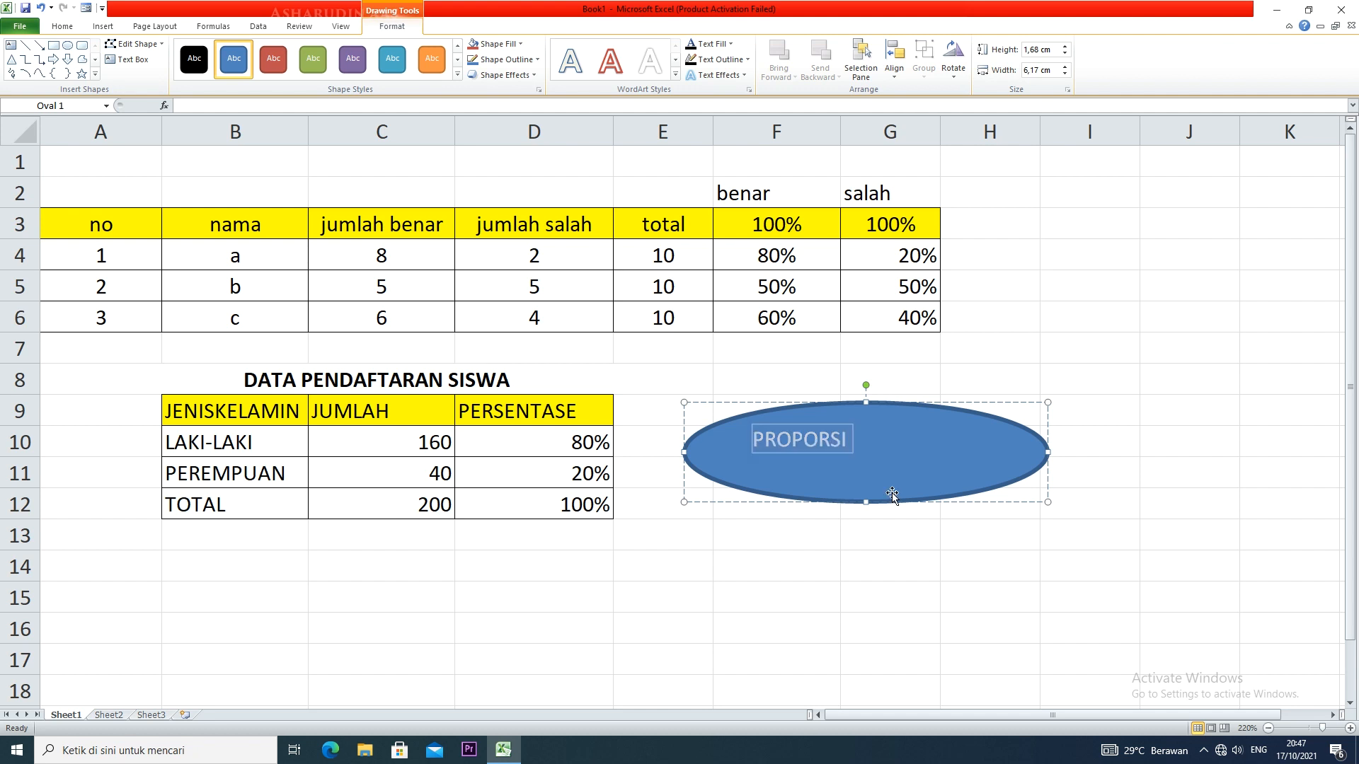
left_click(62, 26)
left_click(228, 51)
left_click(228, 51)
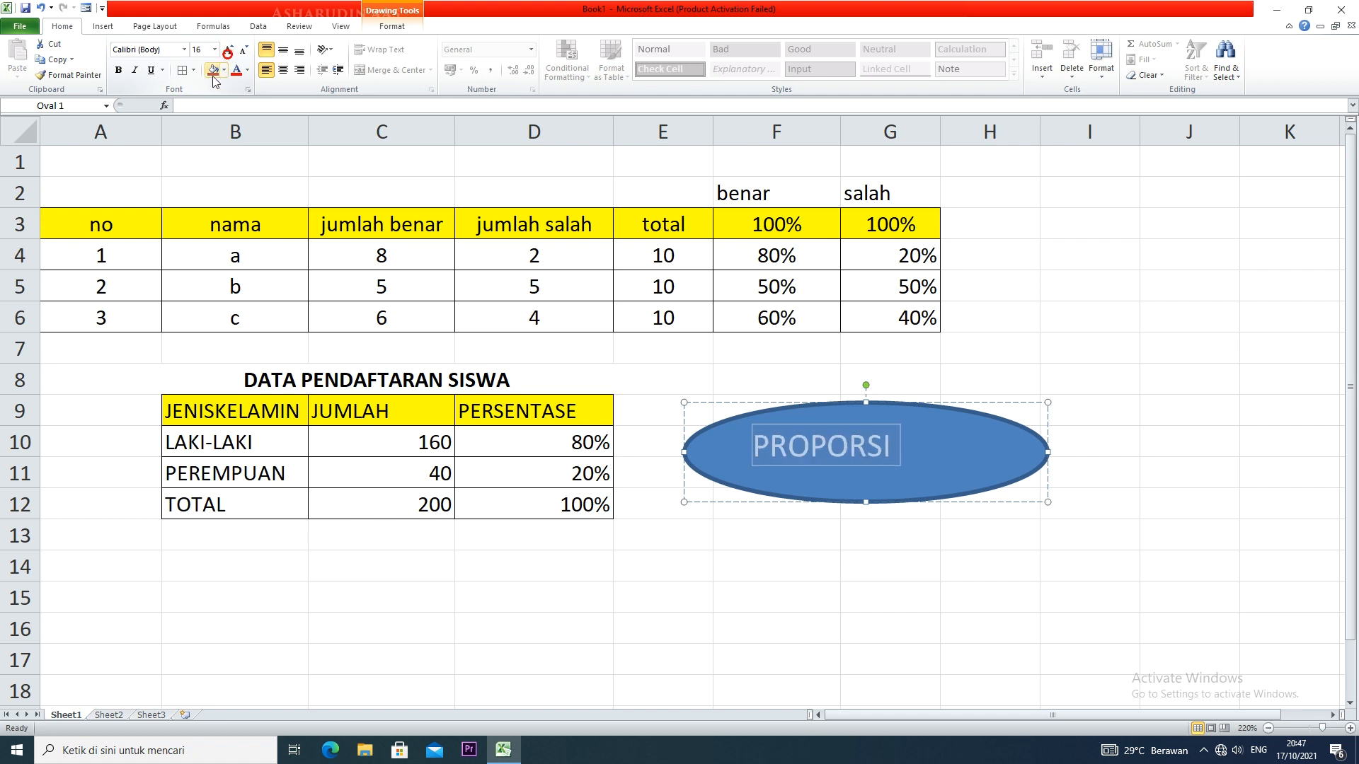
left_click(283, 70)
left_click(119, 71)
left_click(542, 536)
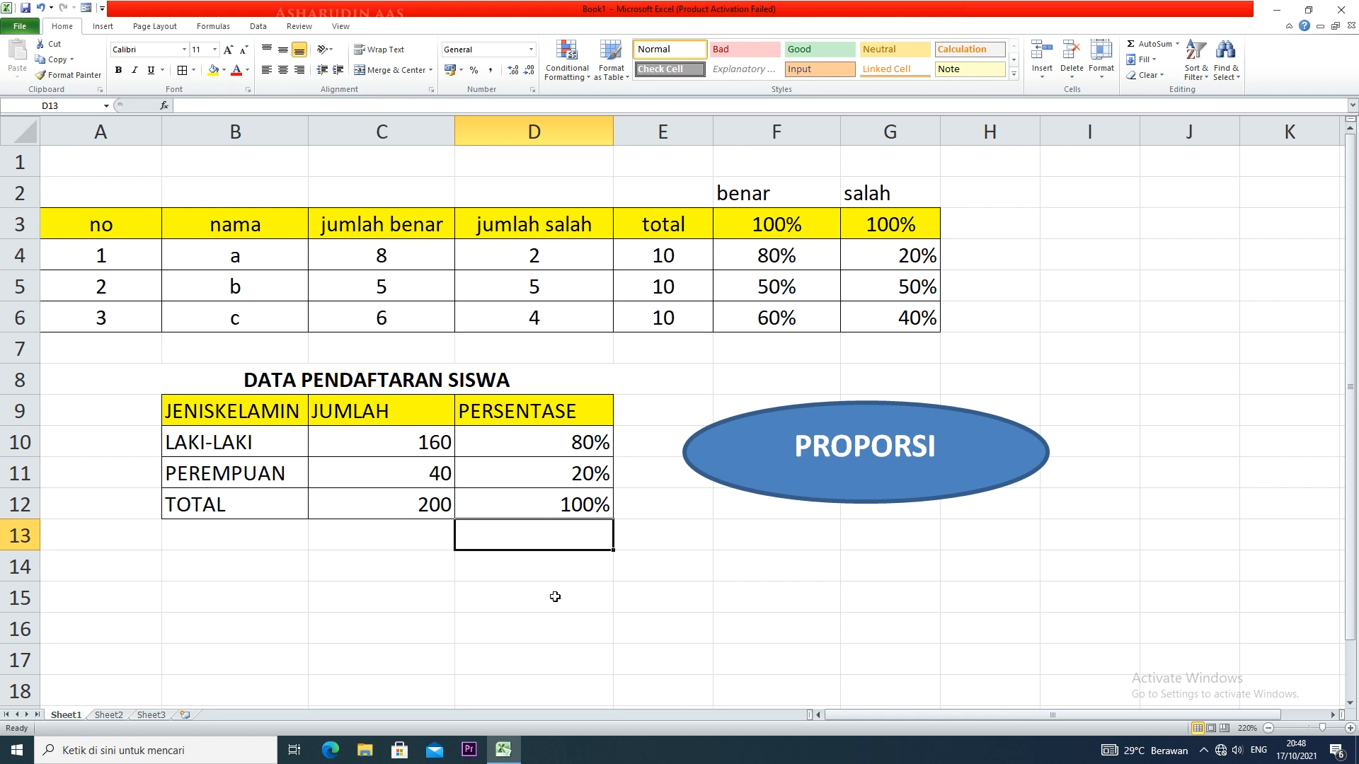
Duplicate the PROPORSI oval and place the copy below it, around rows 14 to 17
scroll(555, 597, "down", 2)
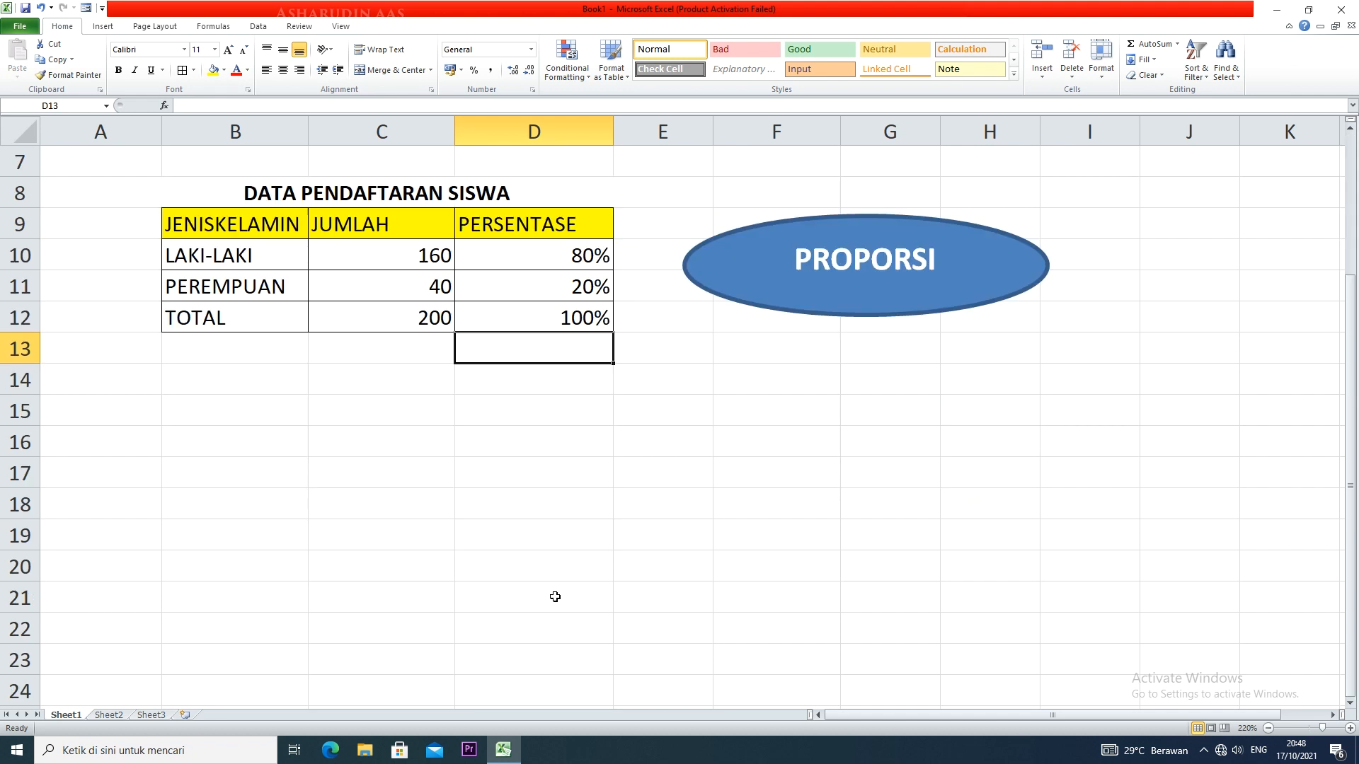
scroll(393, 520, "up", 2)
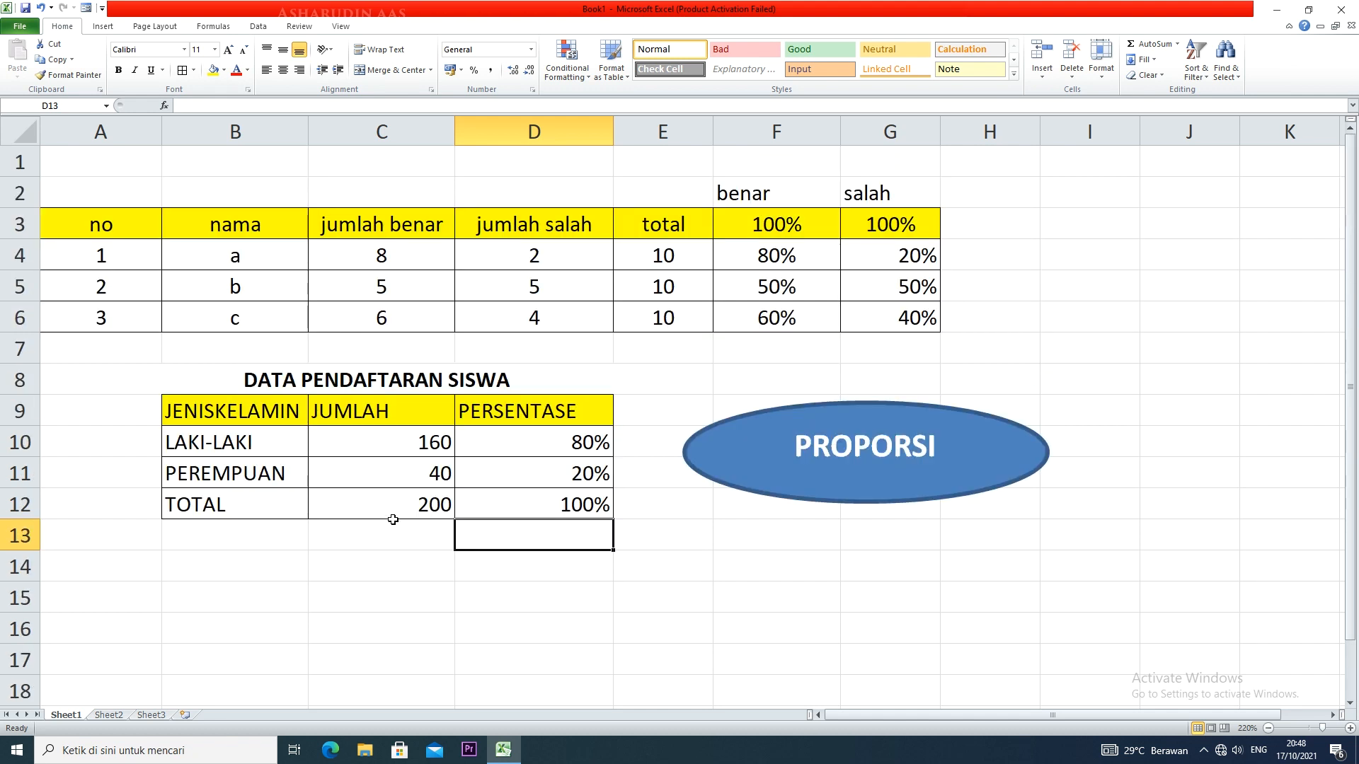
scroll(393, 521, "down", 2)
scroll(393, 521, "up", 1)
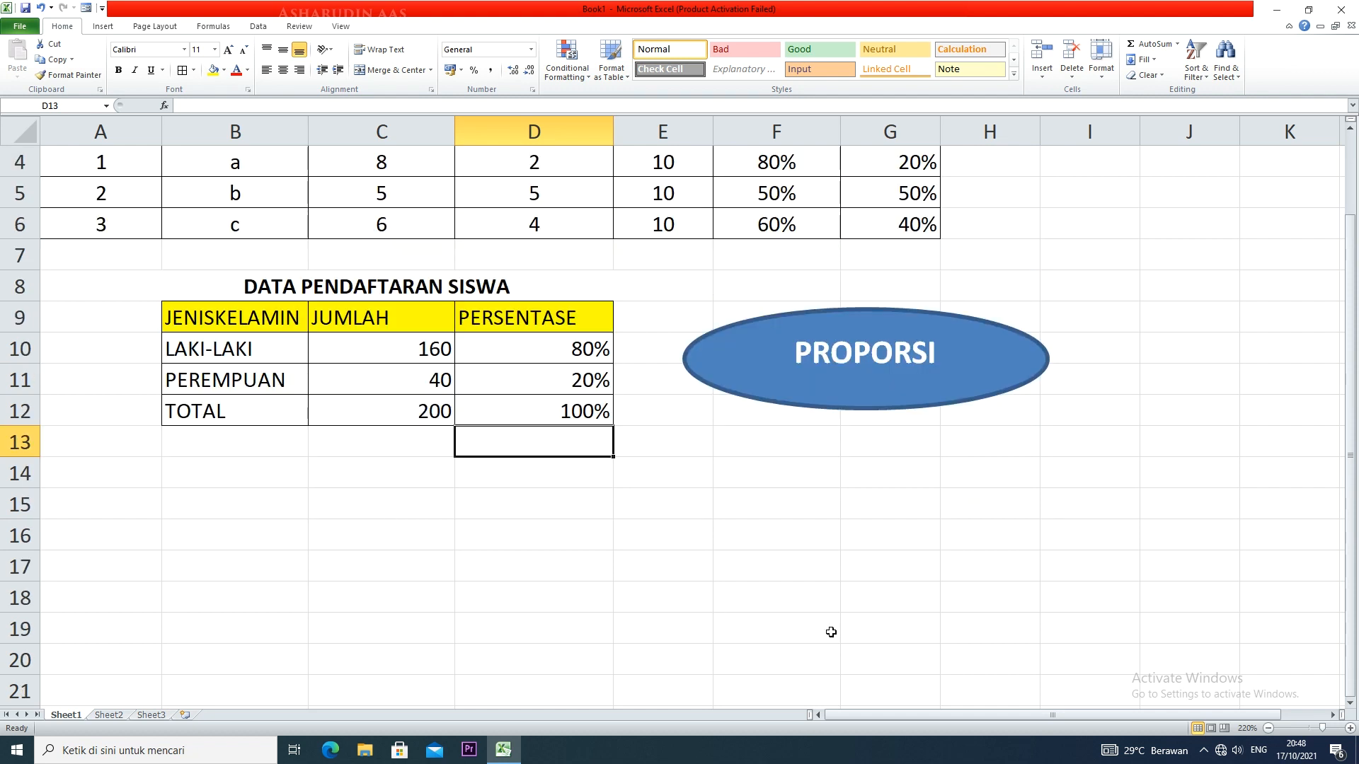
left_click(821, 407)
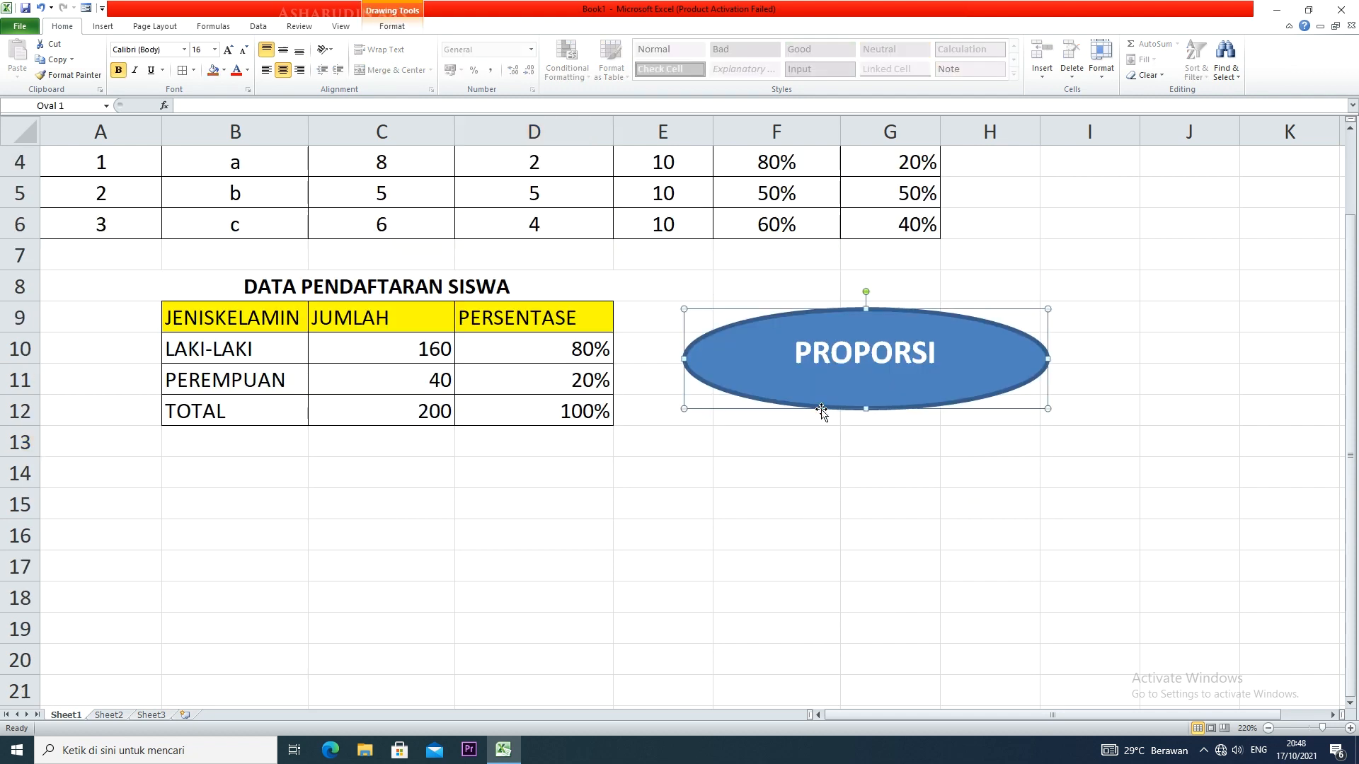
left_click_drag(821, 409, 829, 577)
Replace the text of the copied oval with PERUBAHAN
left_click_drag(955, 522, 787, 527)
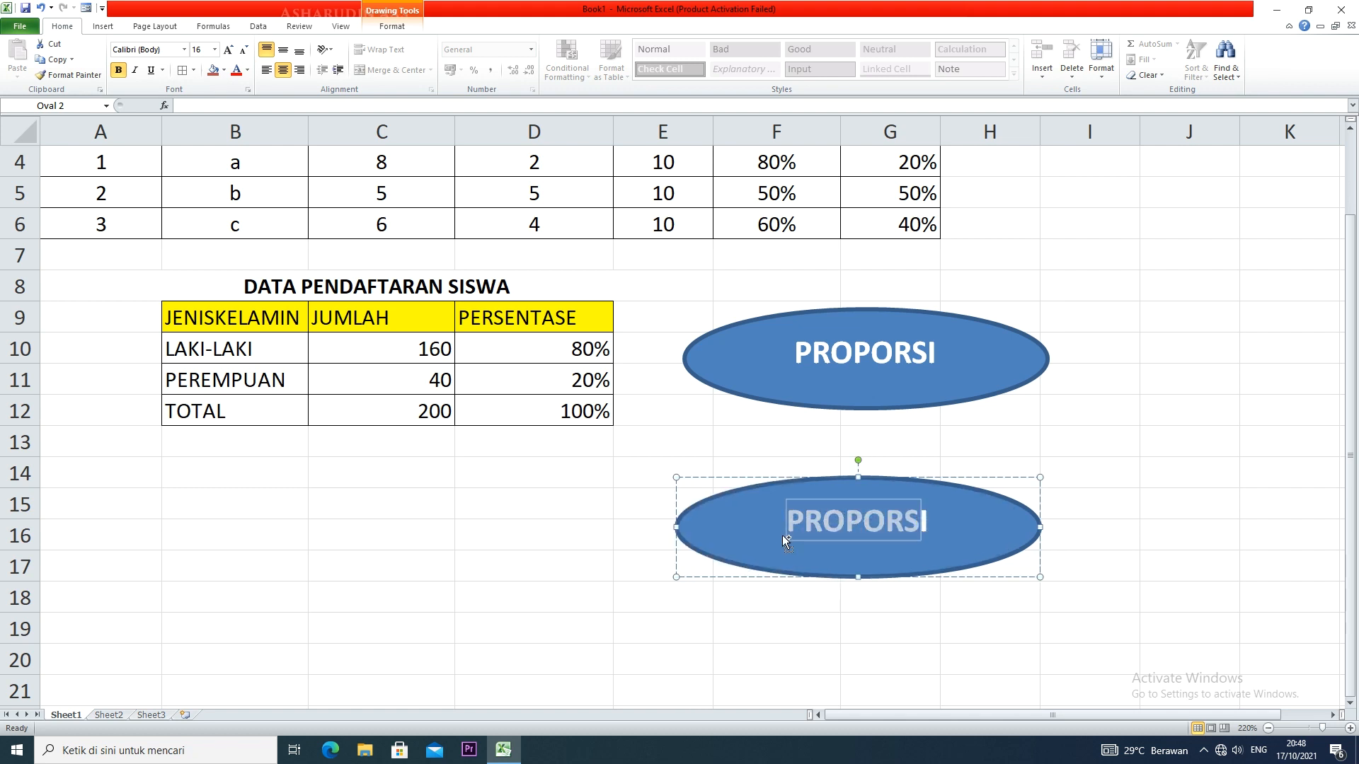
type("PERUBAHN")
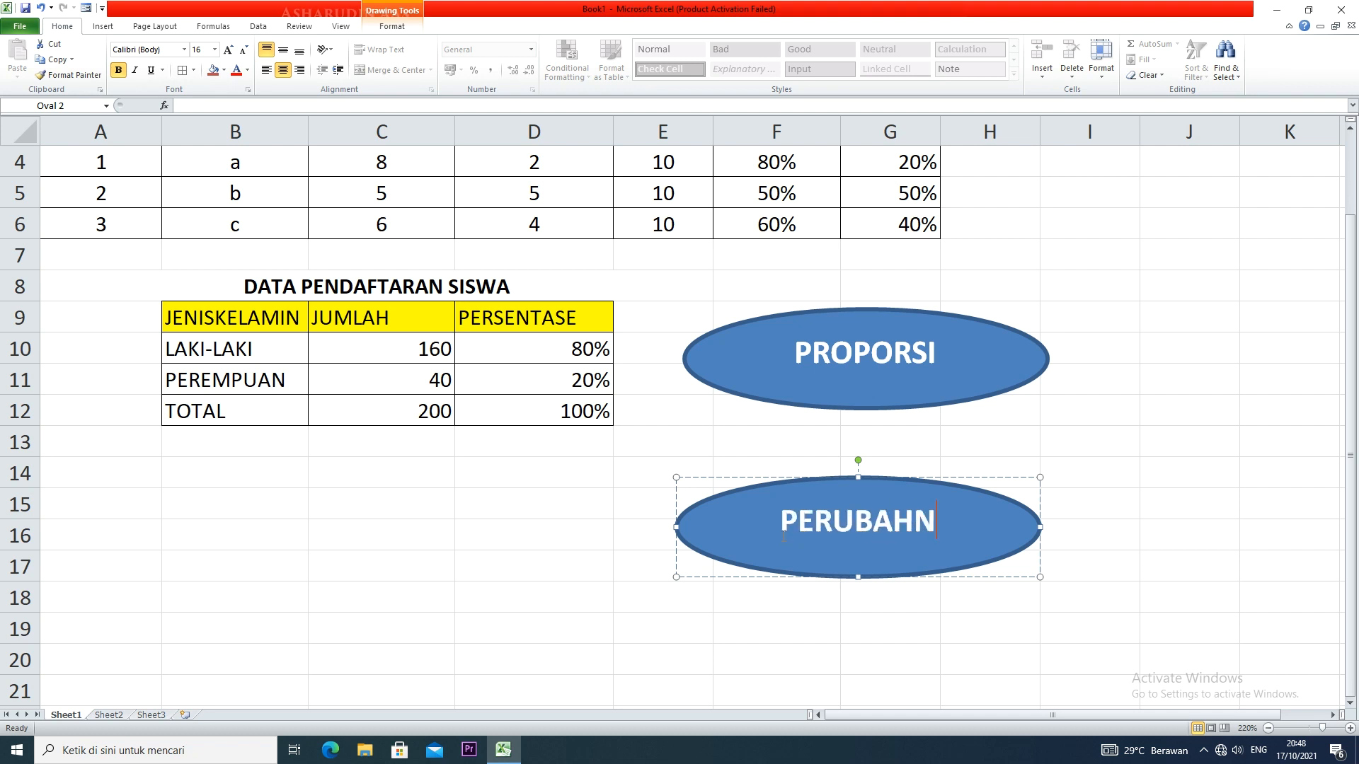
key("BackSpace")
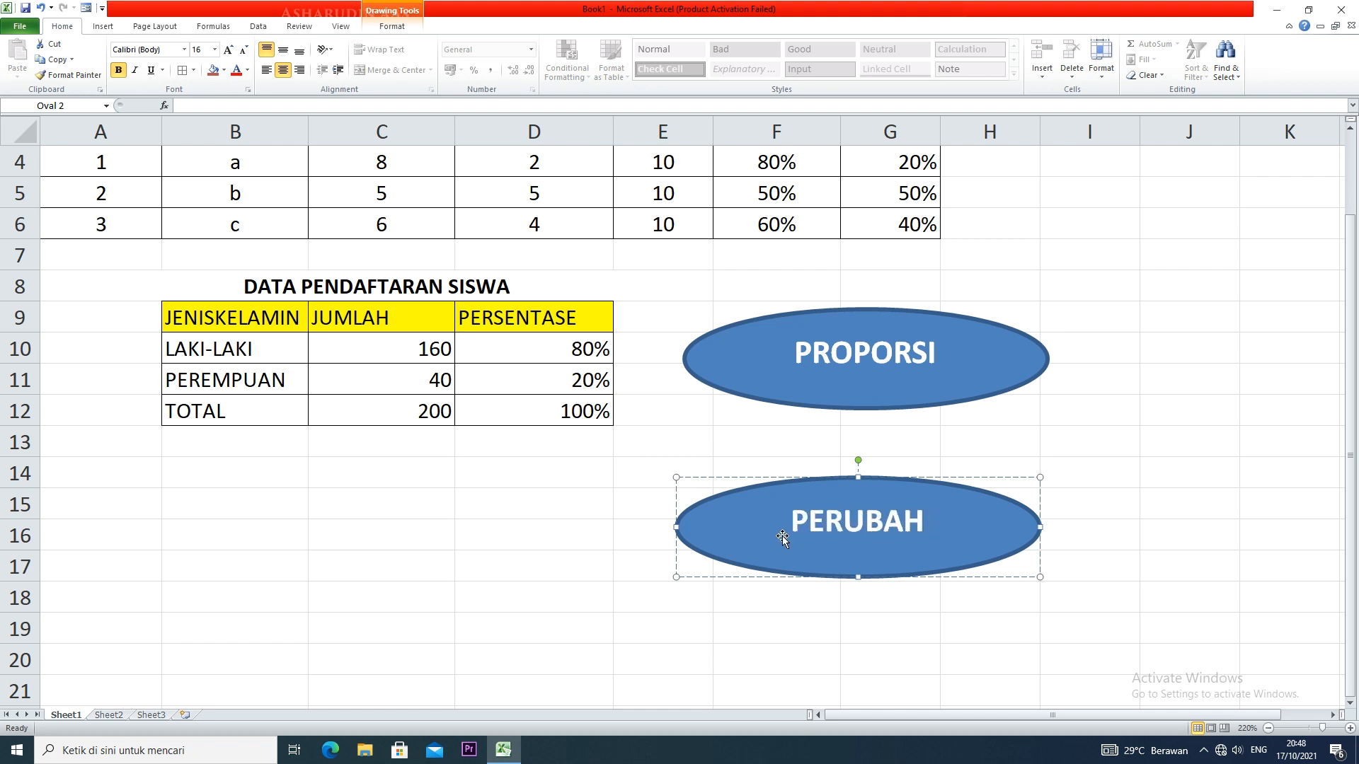
type("AN")
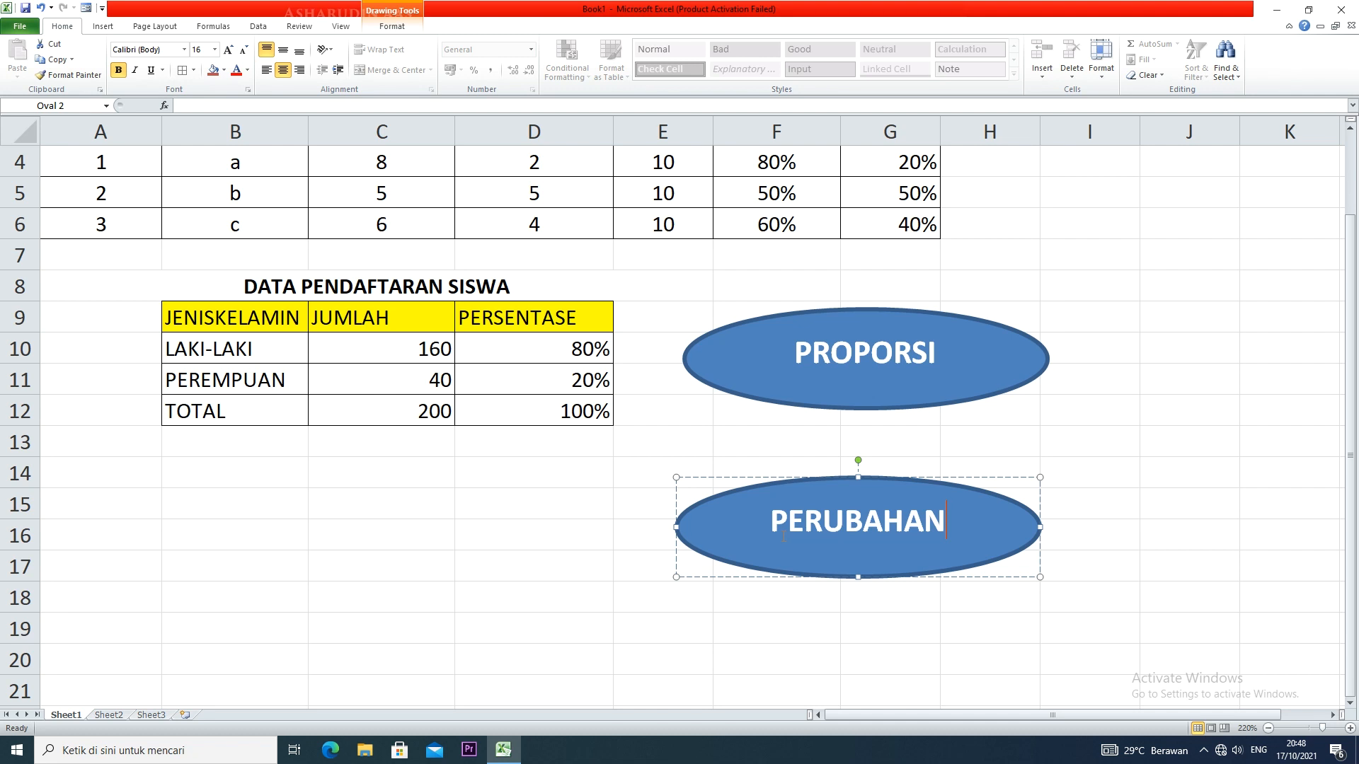
left_click(920, 629)
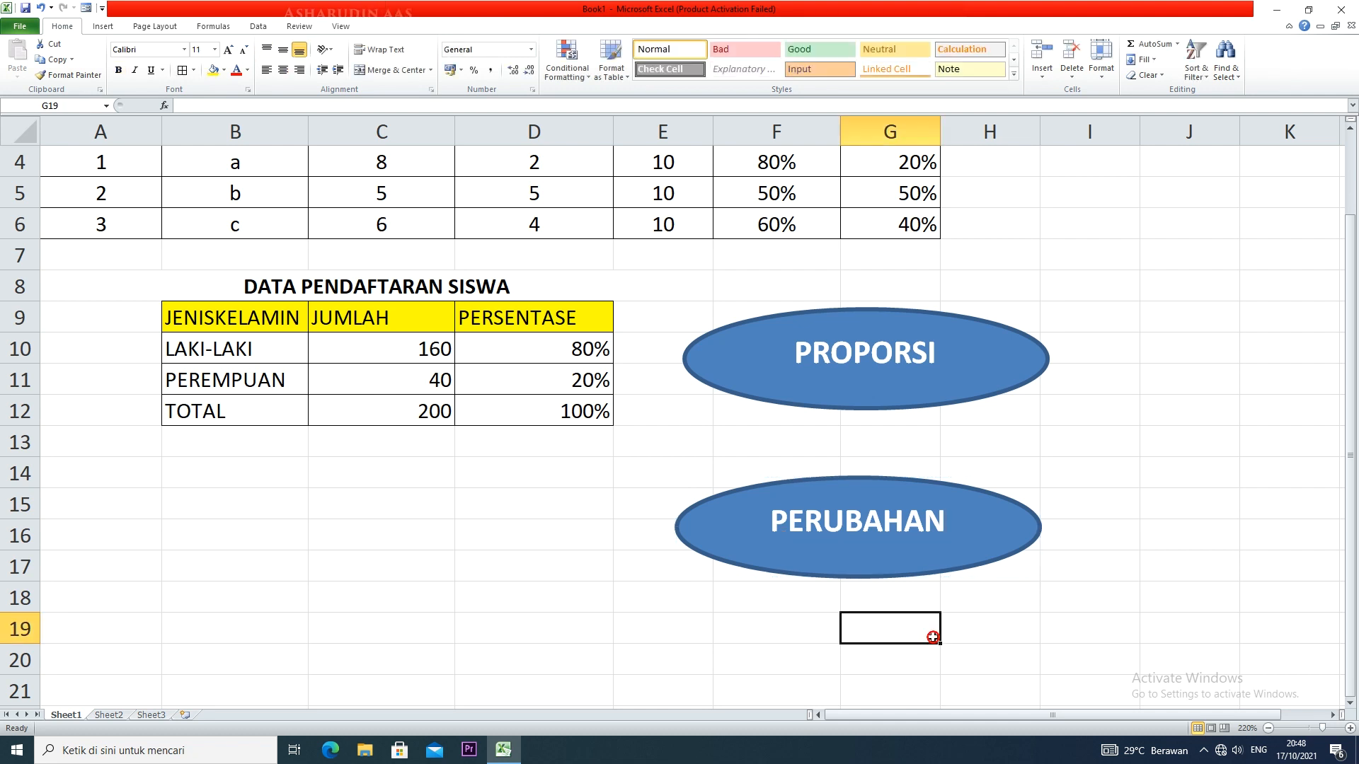
Copy the DATA PENDAFTARAN SISWA table with its title, A8:E12, and paste it starting at B15
scroll(737, 555, "down", 2)
scroll(736, 555, "up", 3)
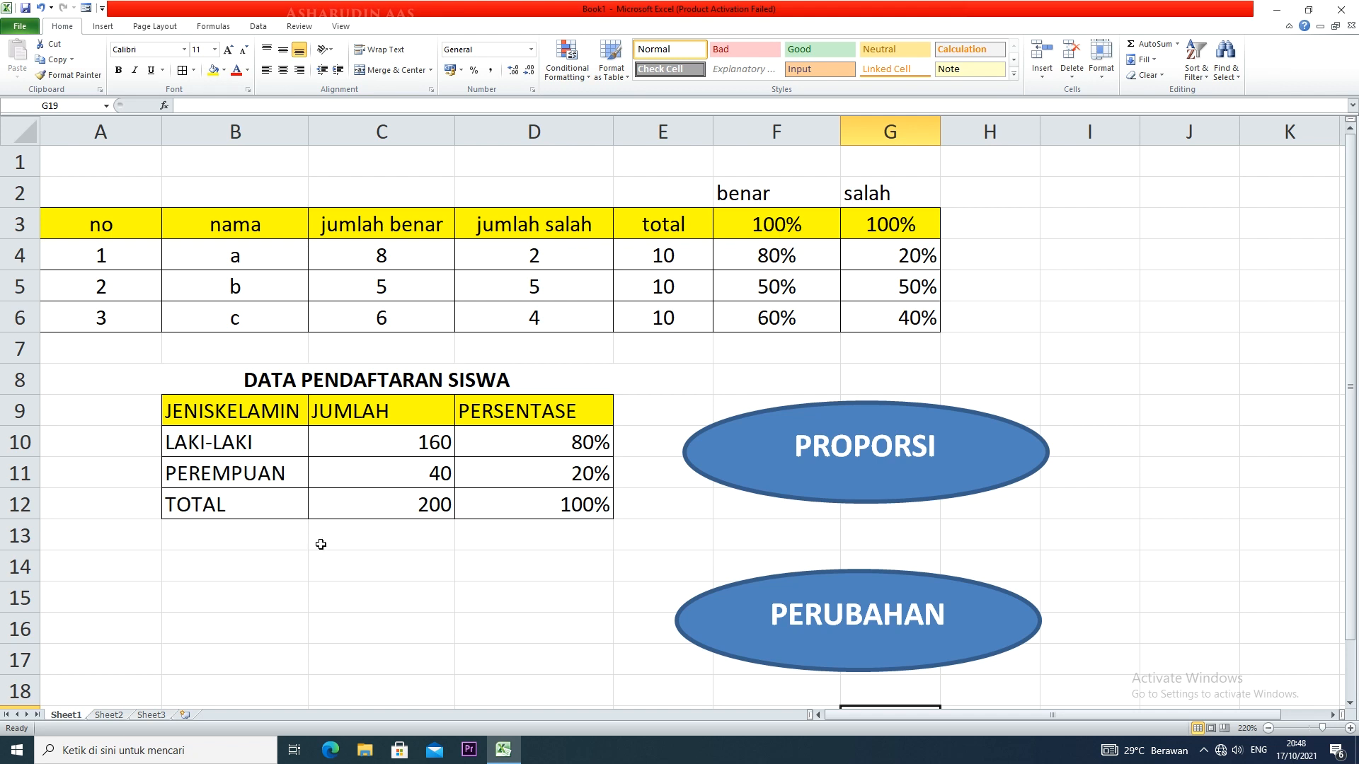
left_click(334, 511)
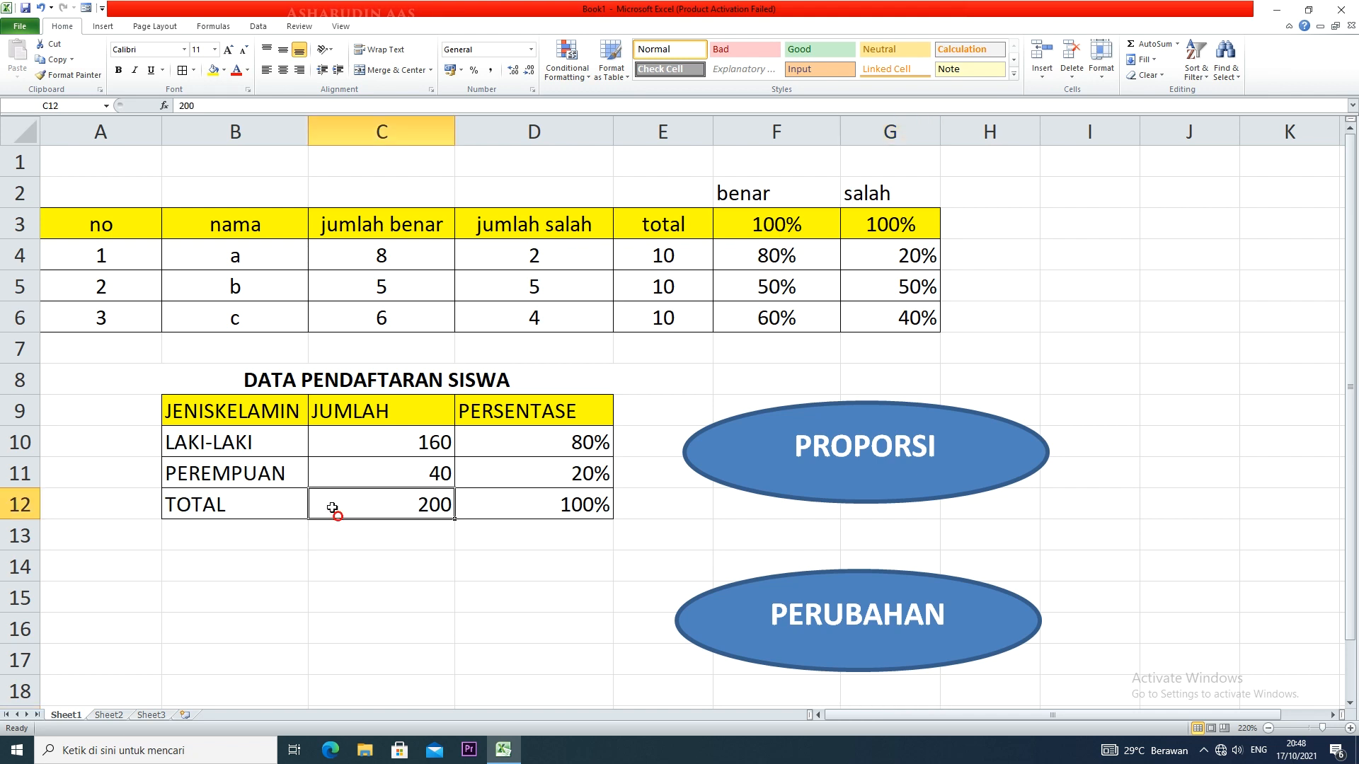
left_click_drag(207, 398, 541, 505)
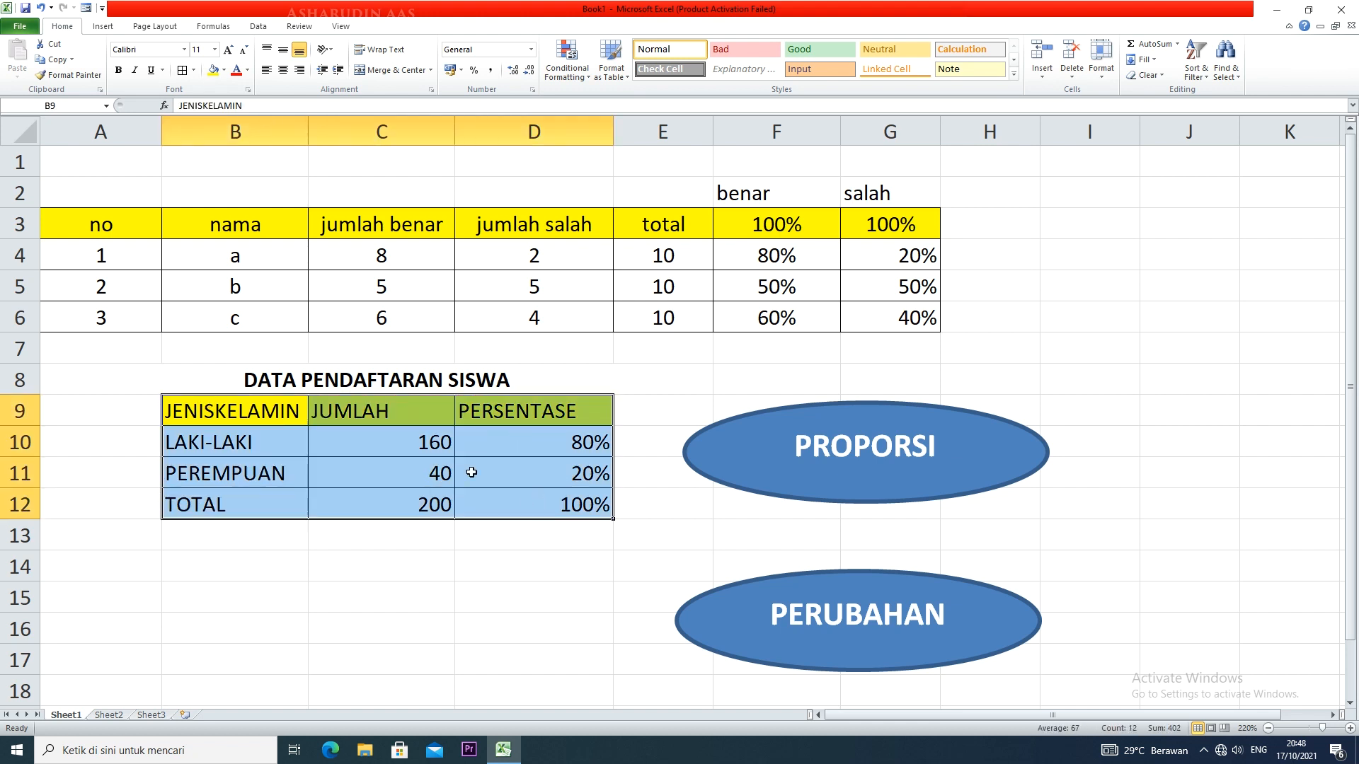
left_click_drag(338, 380, 458, 504)
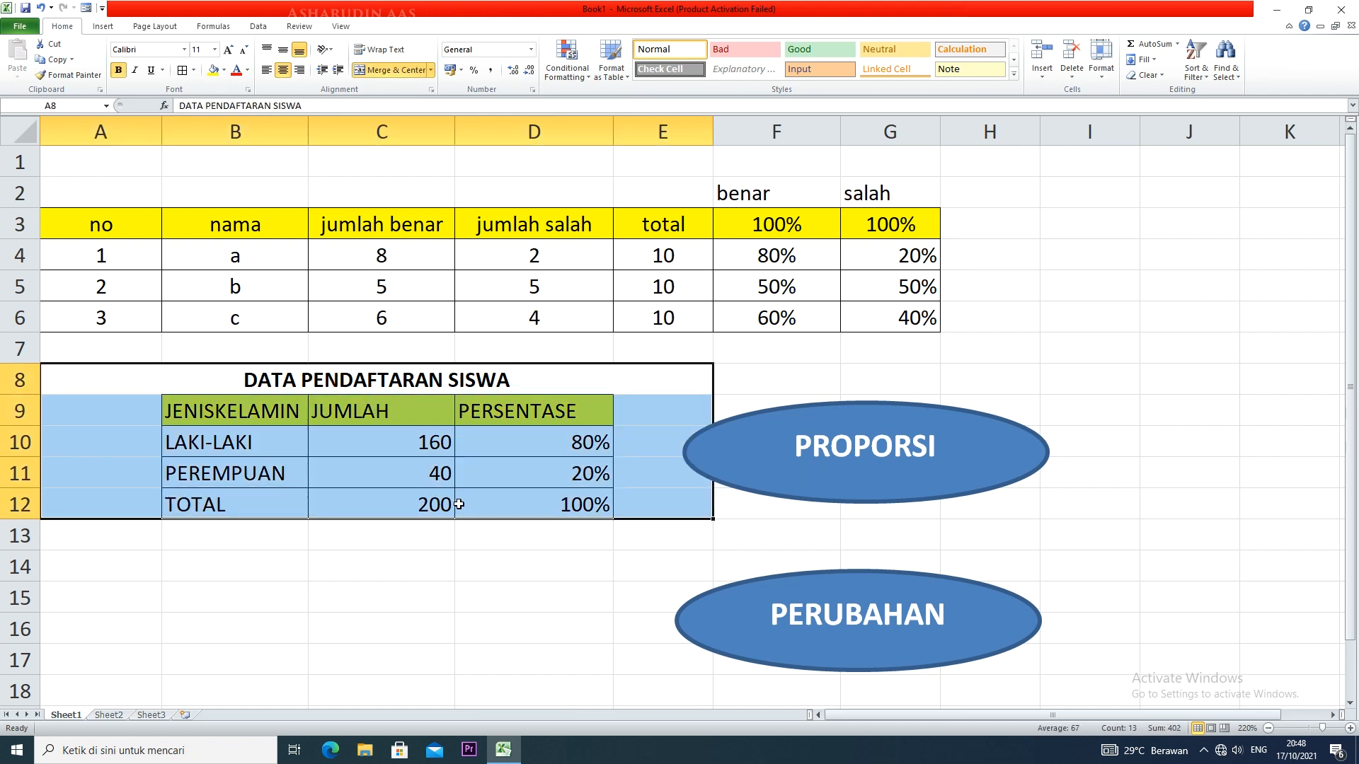
key("ctrl+c")
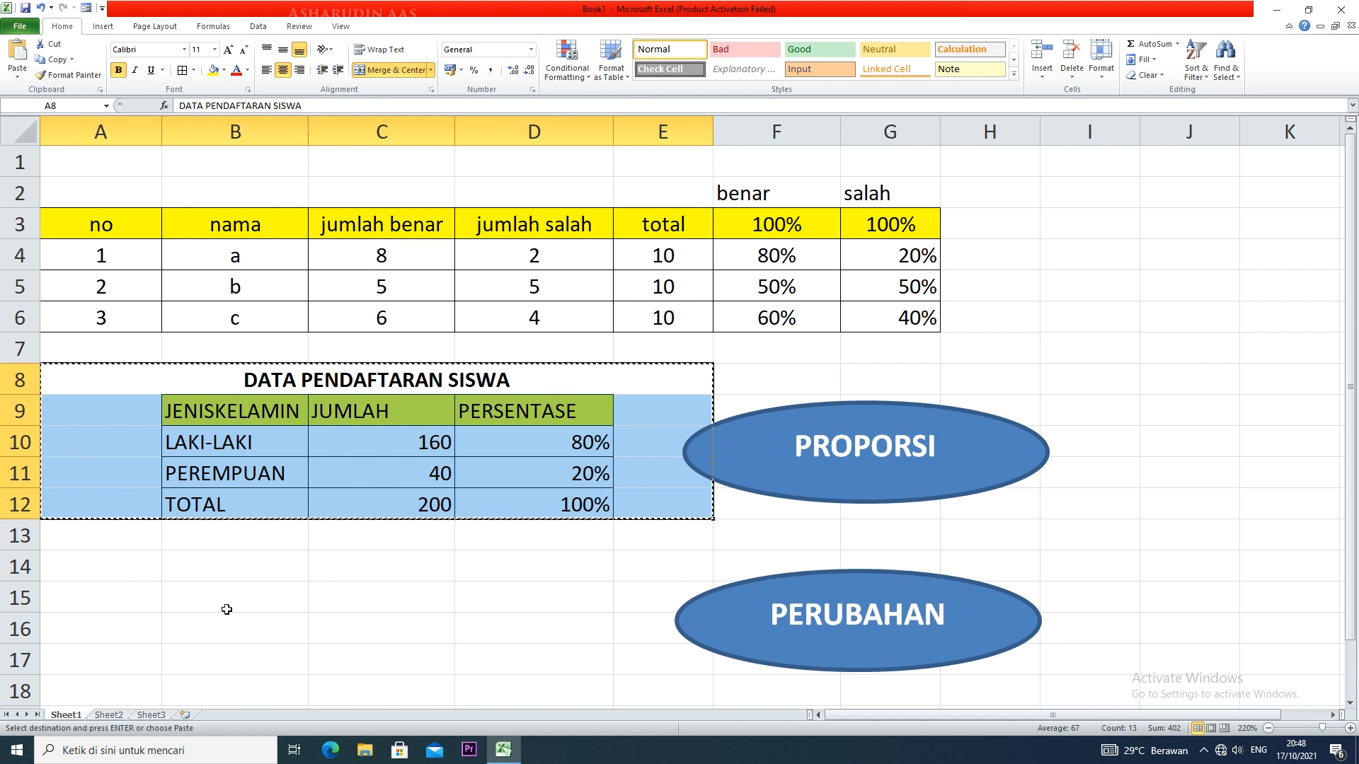
left_click(199, 603)
key("ctrl+v")
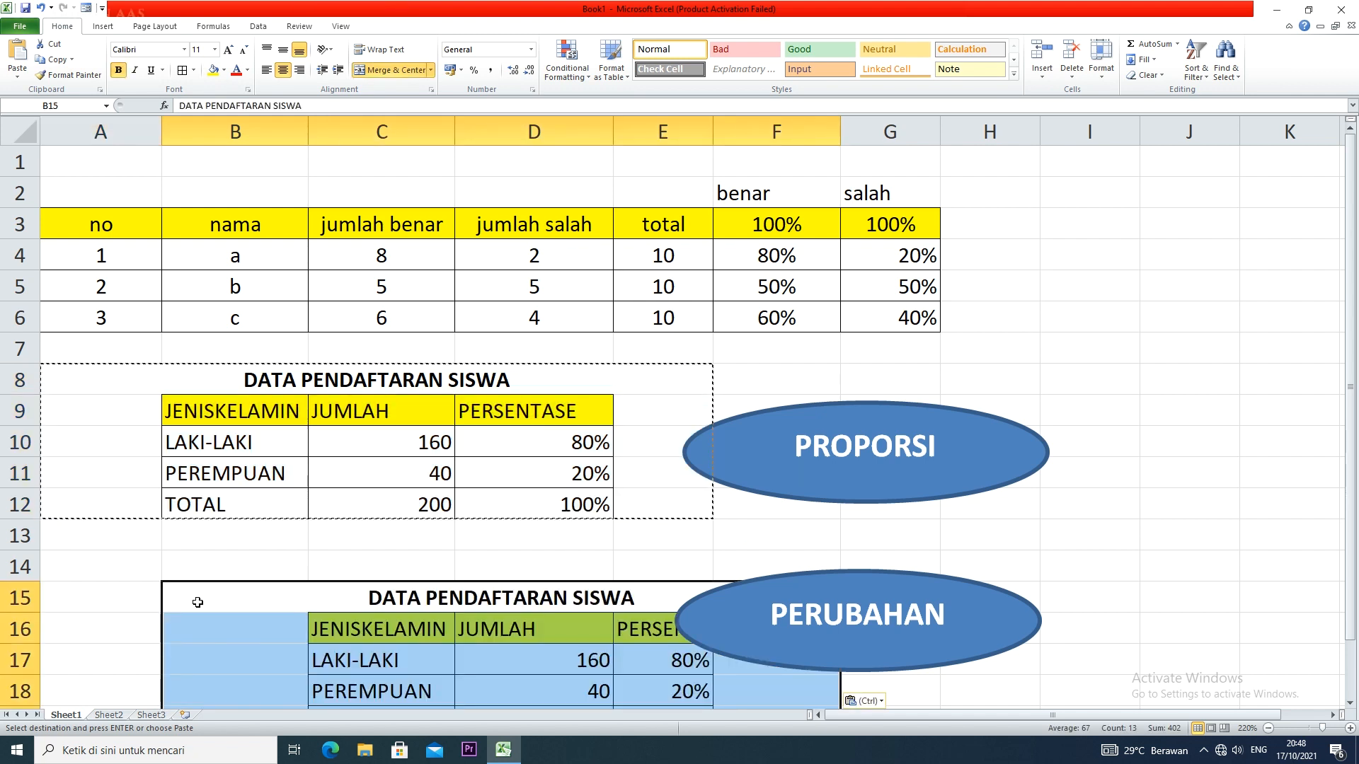
Move the PERUBAHAN oval off the pasted table and widen column E to fit the PERSENTASE header
scroll(197, 602, "down", 4)
scroll(194, 582, "up", 2)
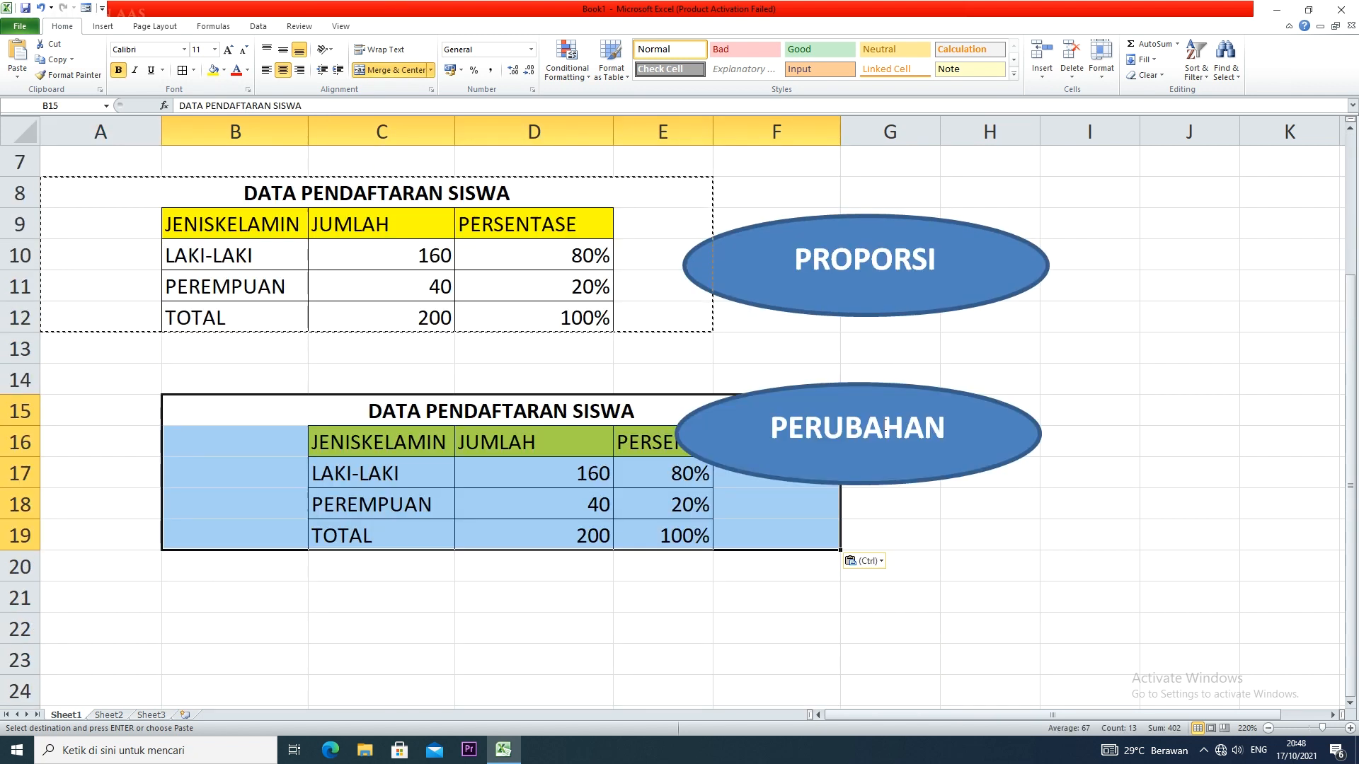
left_click(902, 399)
left_click_drag(903, 398, 997, 397)
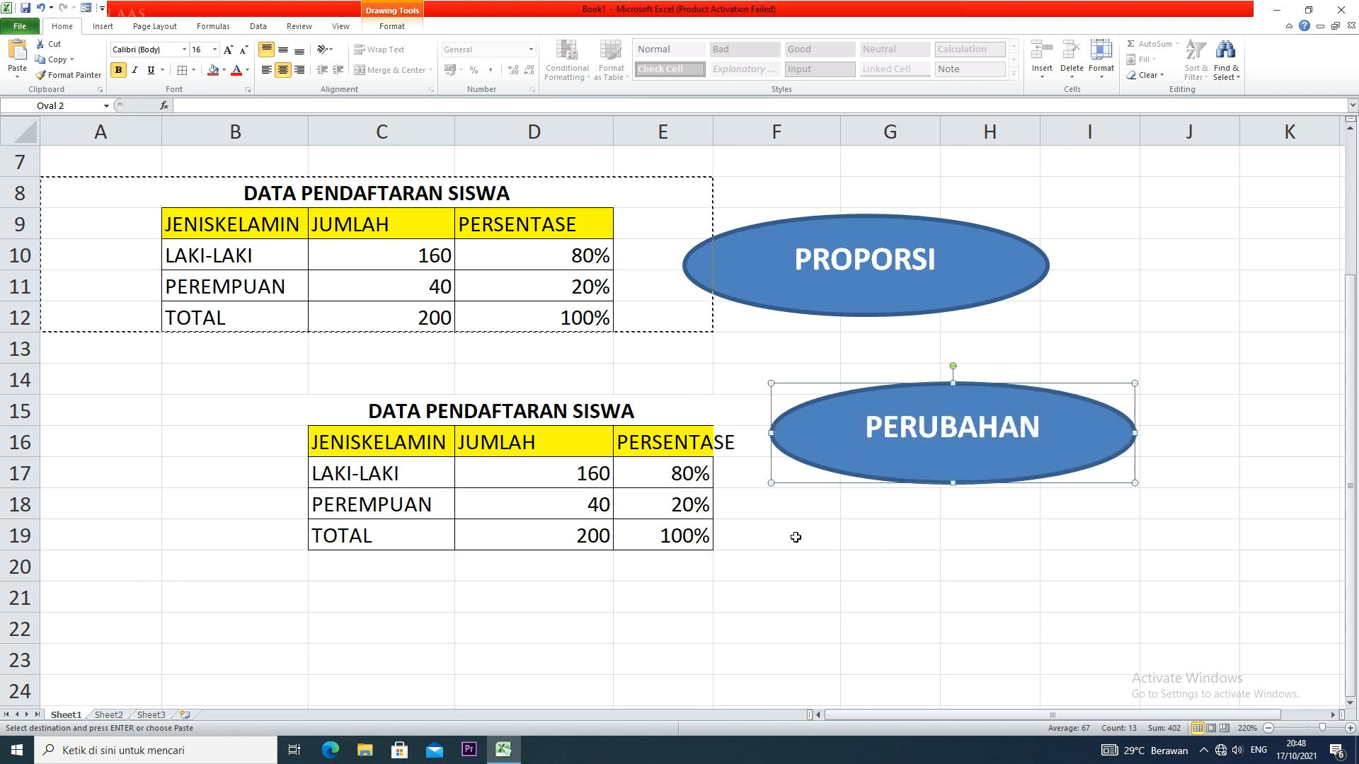
left_click_drag(713, 131, 739, 132)
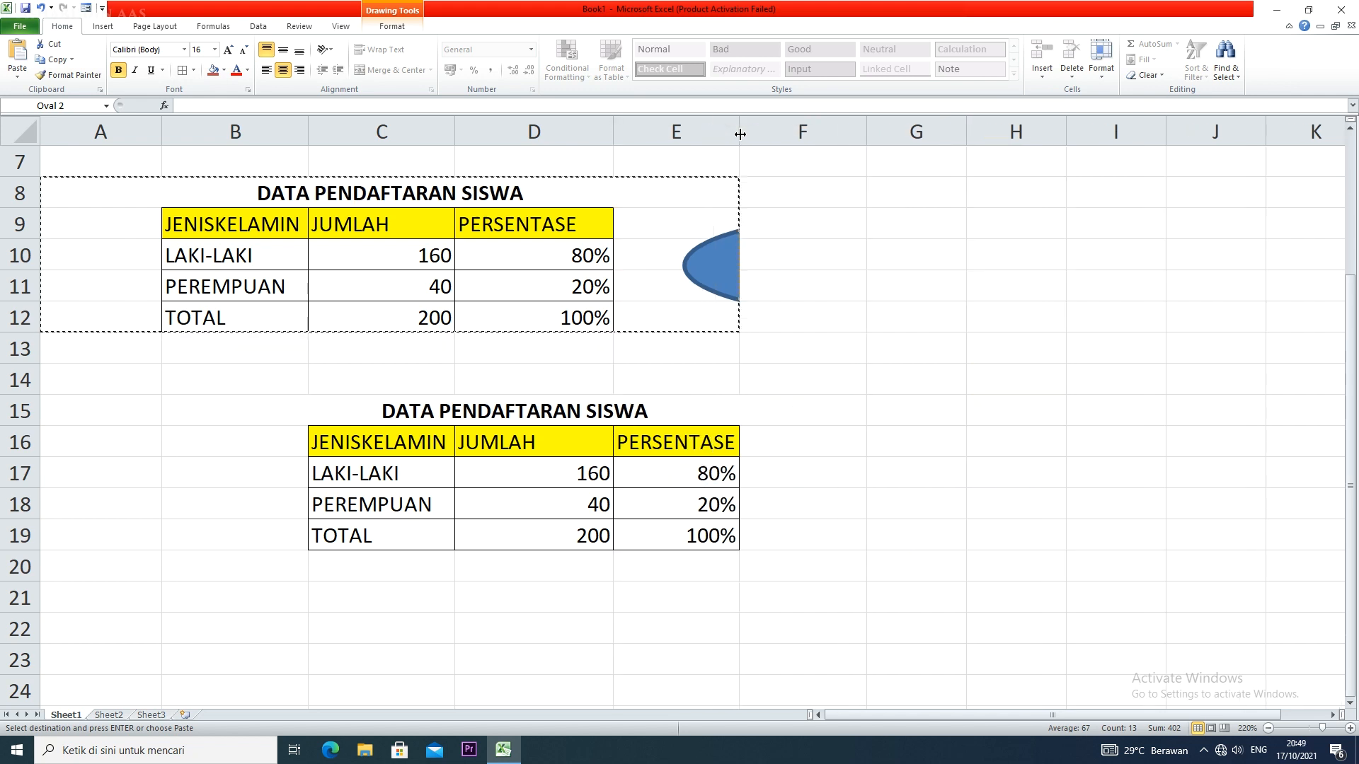
key("Escape")
left_click(692, 396)
key("ctrl+a")
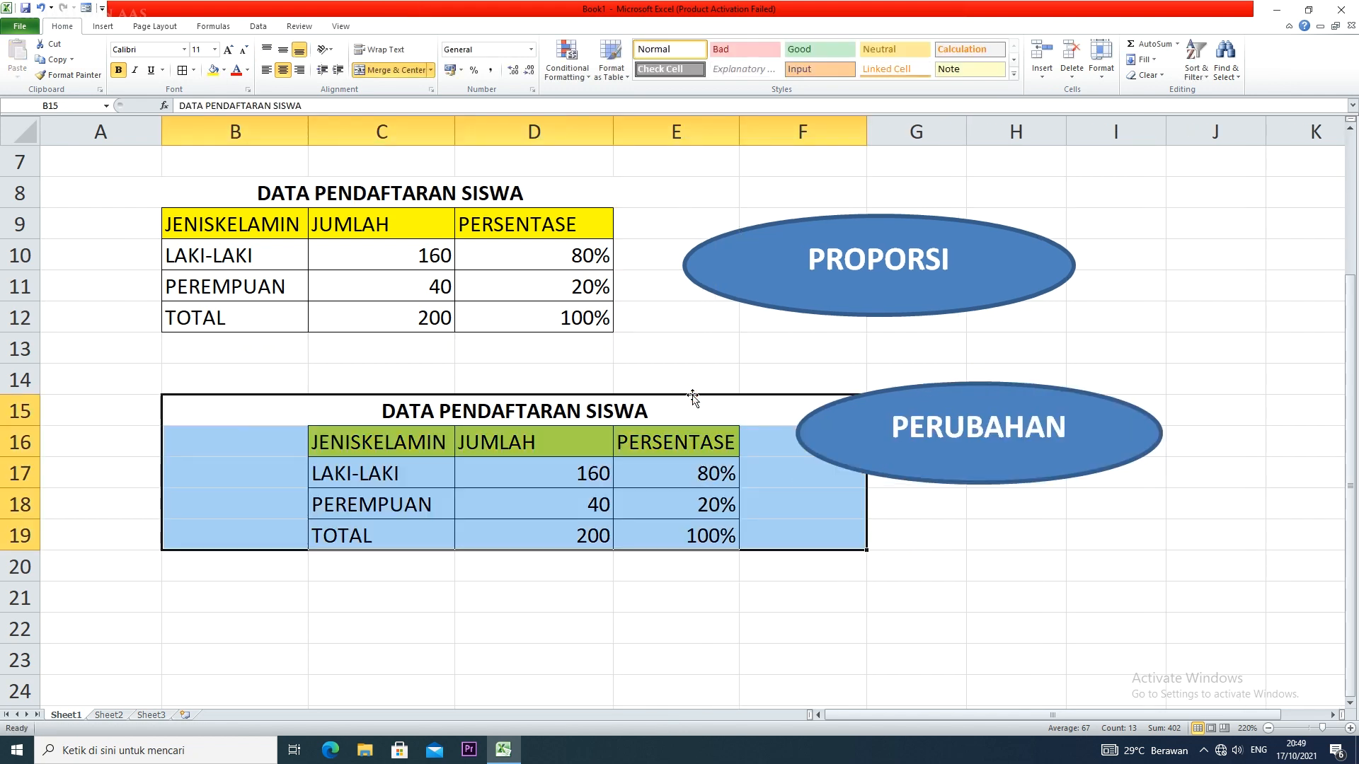
Change the first two headers of the copied table to BULAN in C16 and PENDAPATAN in D16
left_click(407, 447)
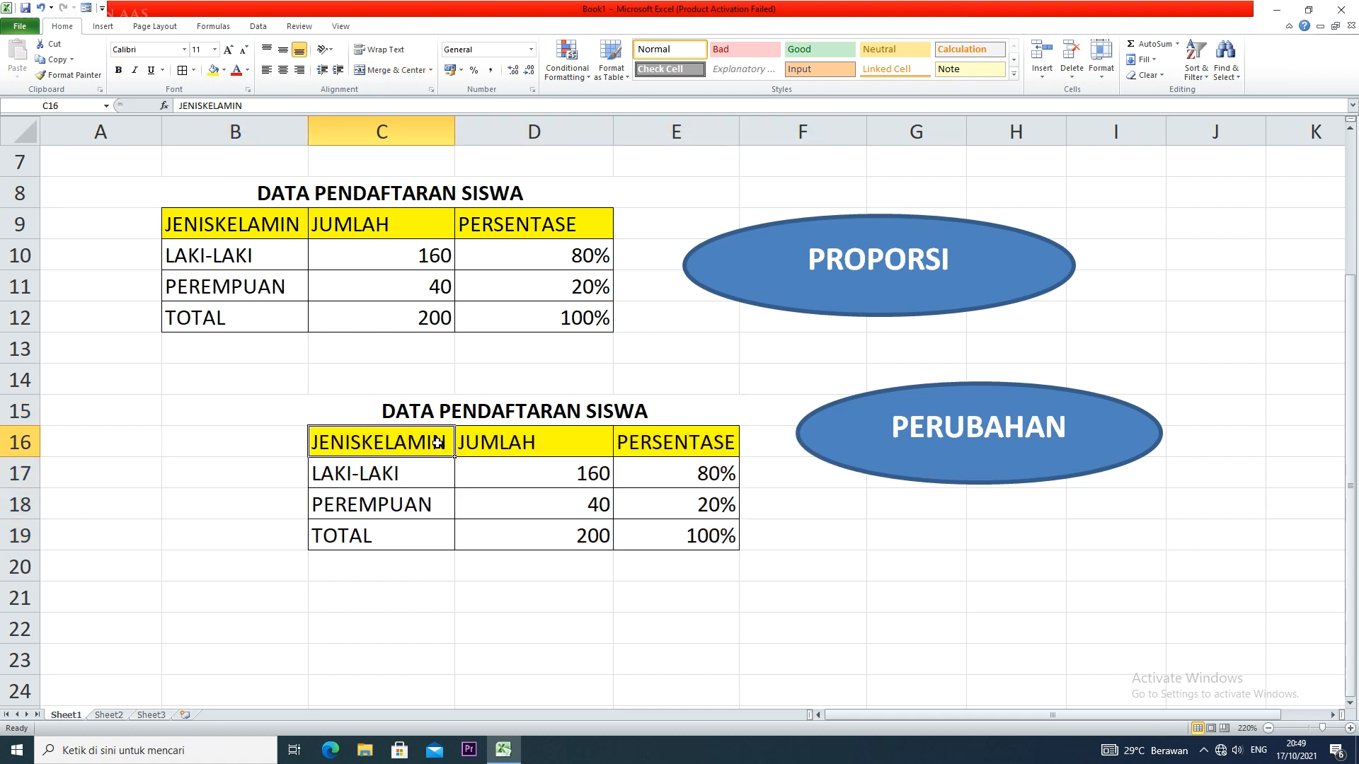
type("BULAN")
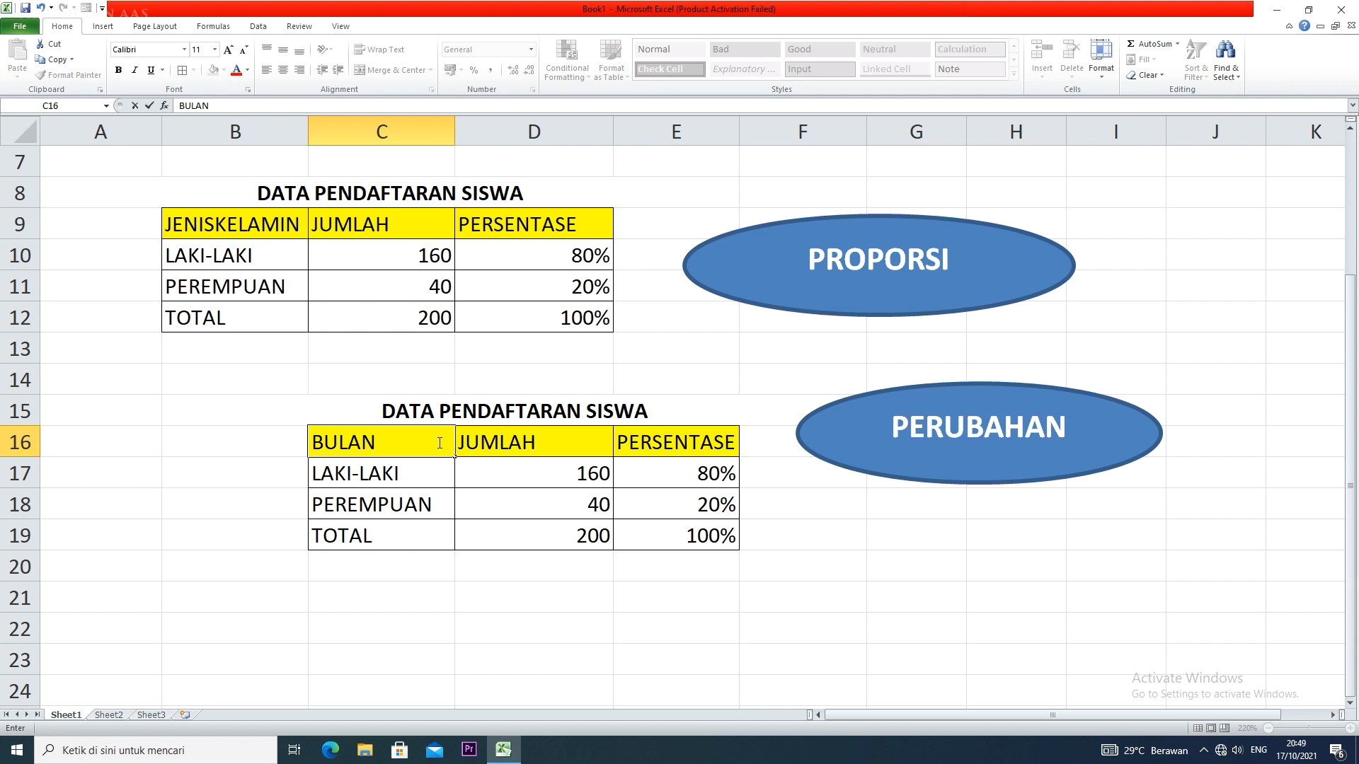
key("Tab")
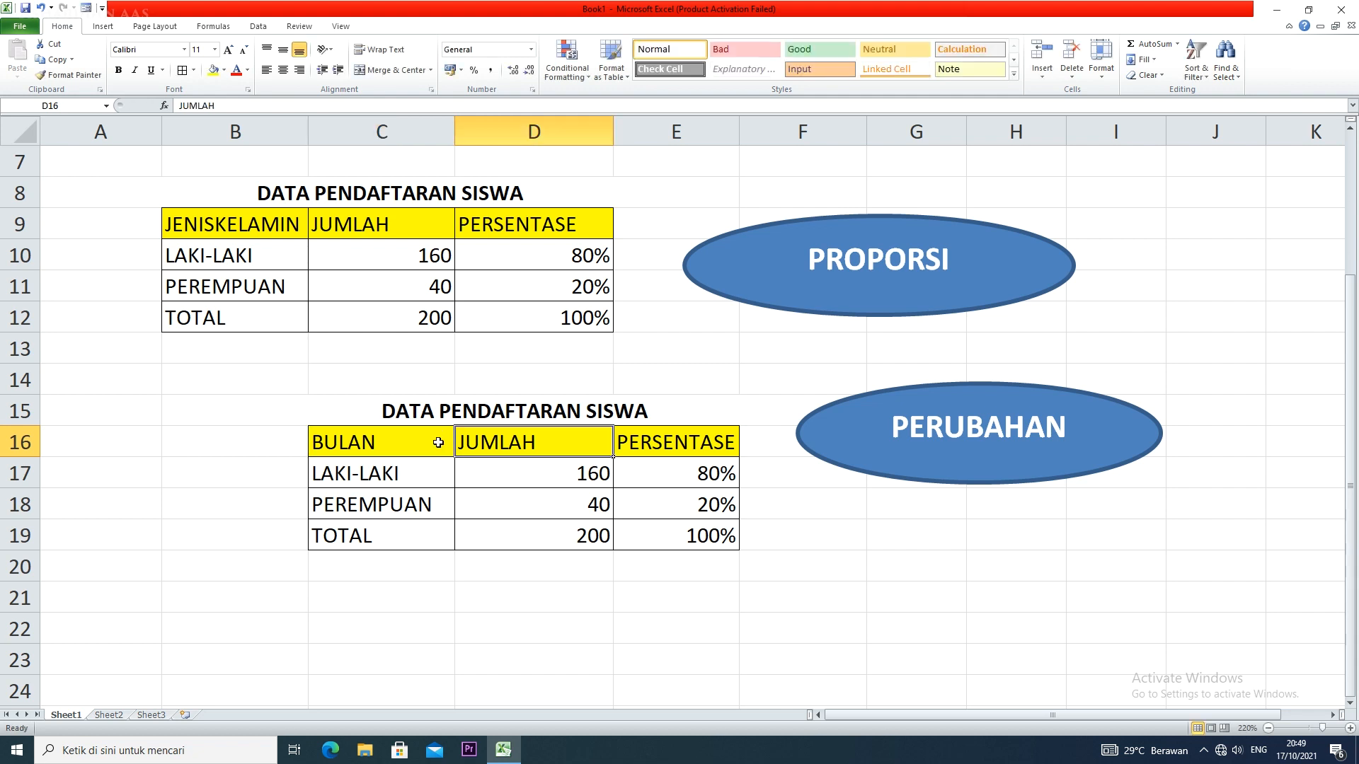
type("PENDP")
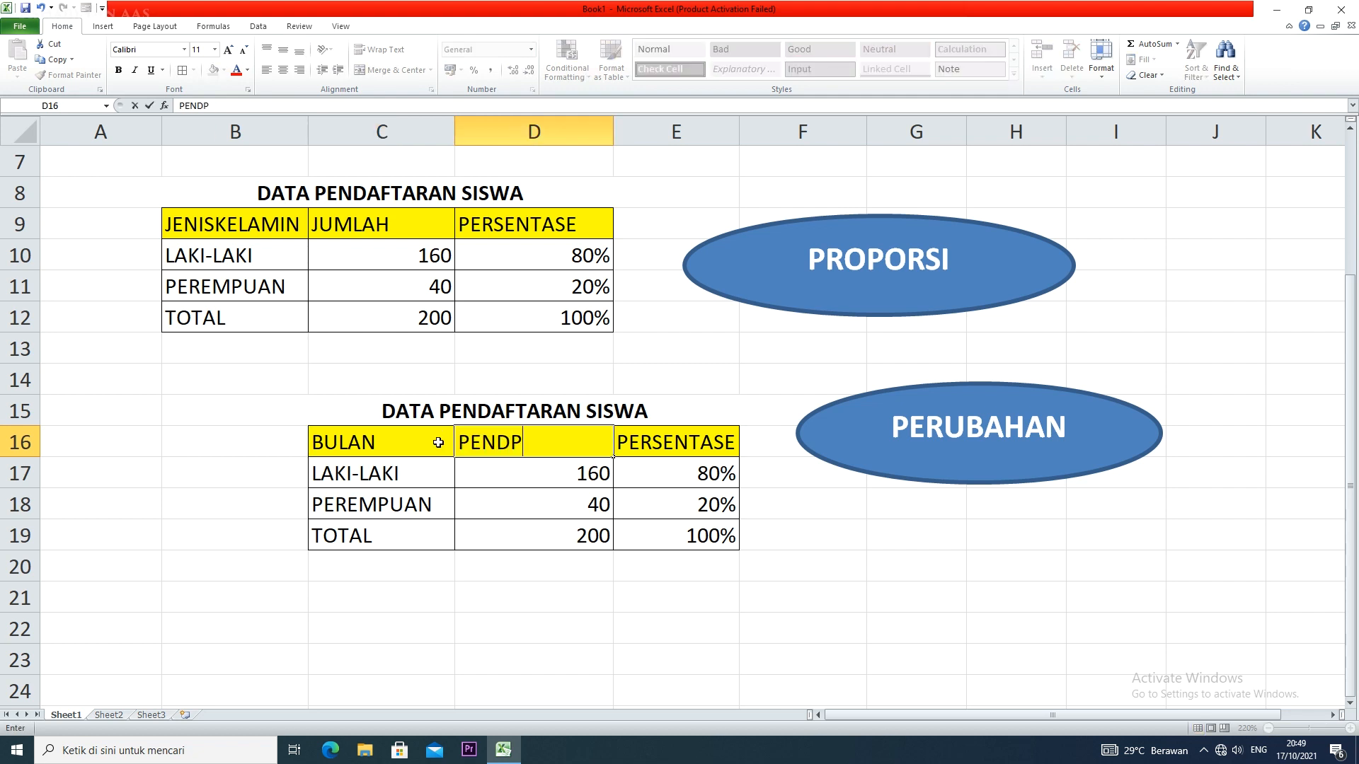
key("BackSpace")
type("APATAN")
Change the header in E16 to %PERUBAHAN and widen column E to fit it
left_click(704, 439)
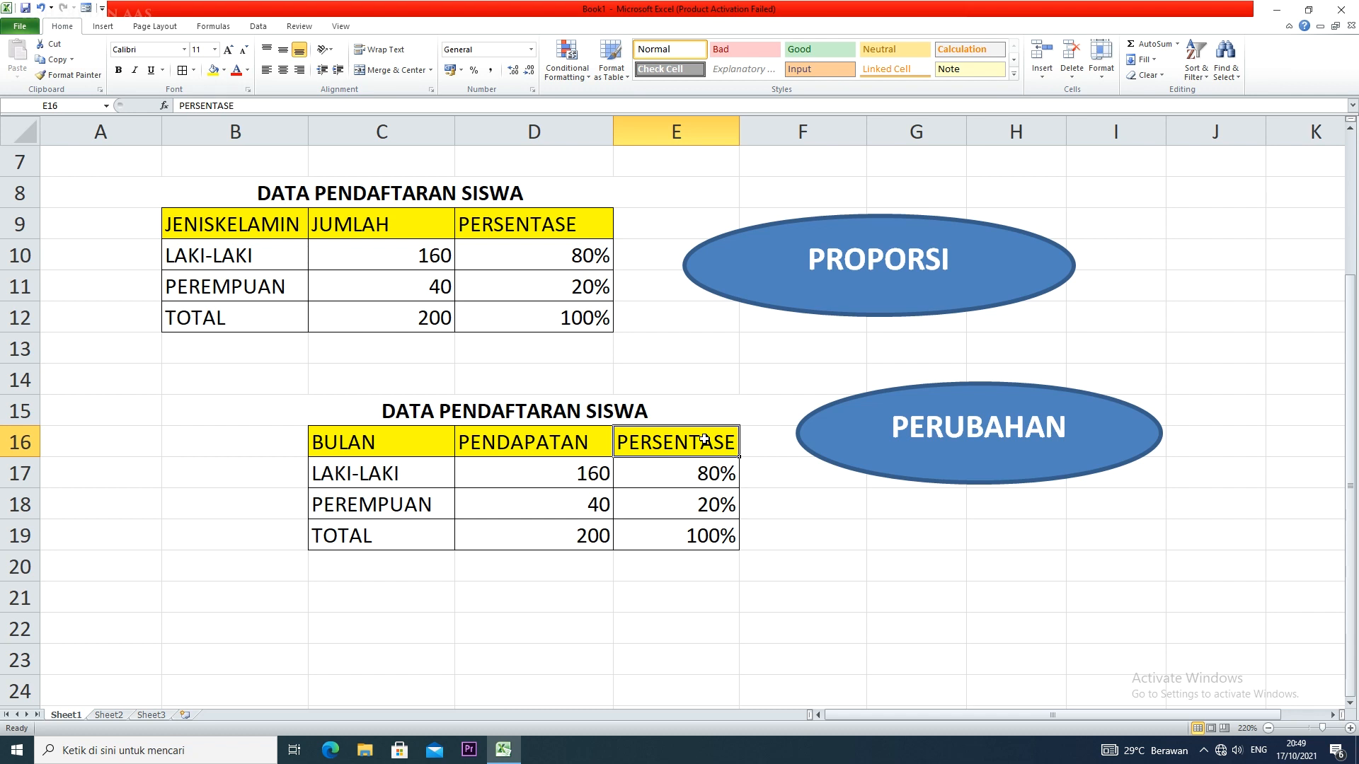
type("%PERUABAHA")
key("BackSpace")
key("BackSpace")
key("BackSpace")
key("BackSpace")
key("BackSpace")
type("A")
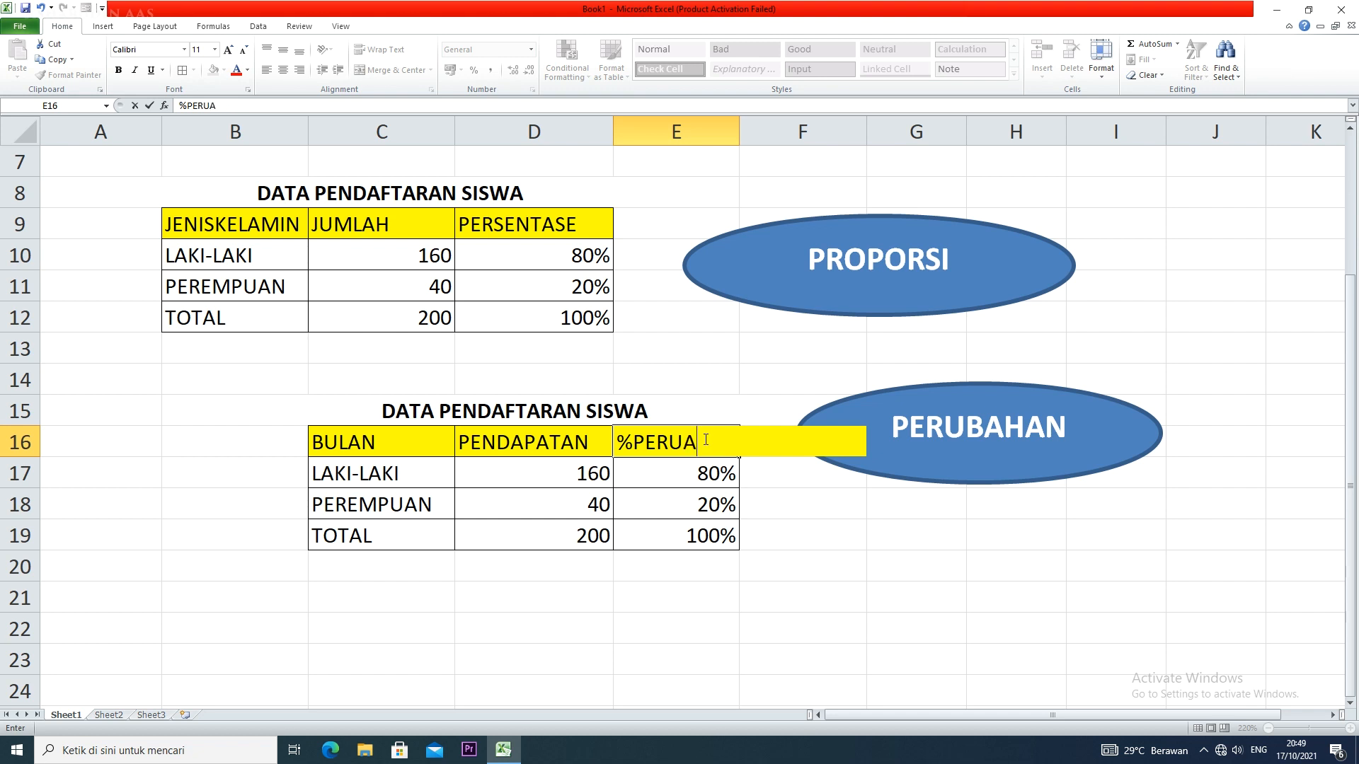
key("BackSpace")
type("BAHAN")
left_click(782, 503)
left_click_drag(737, 133, 759, 132)
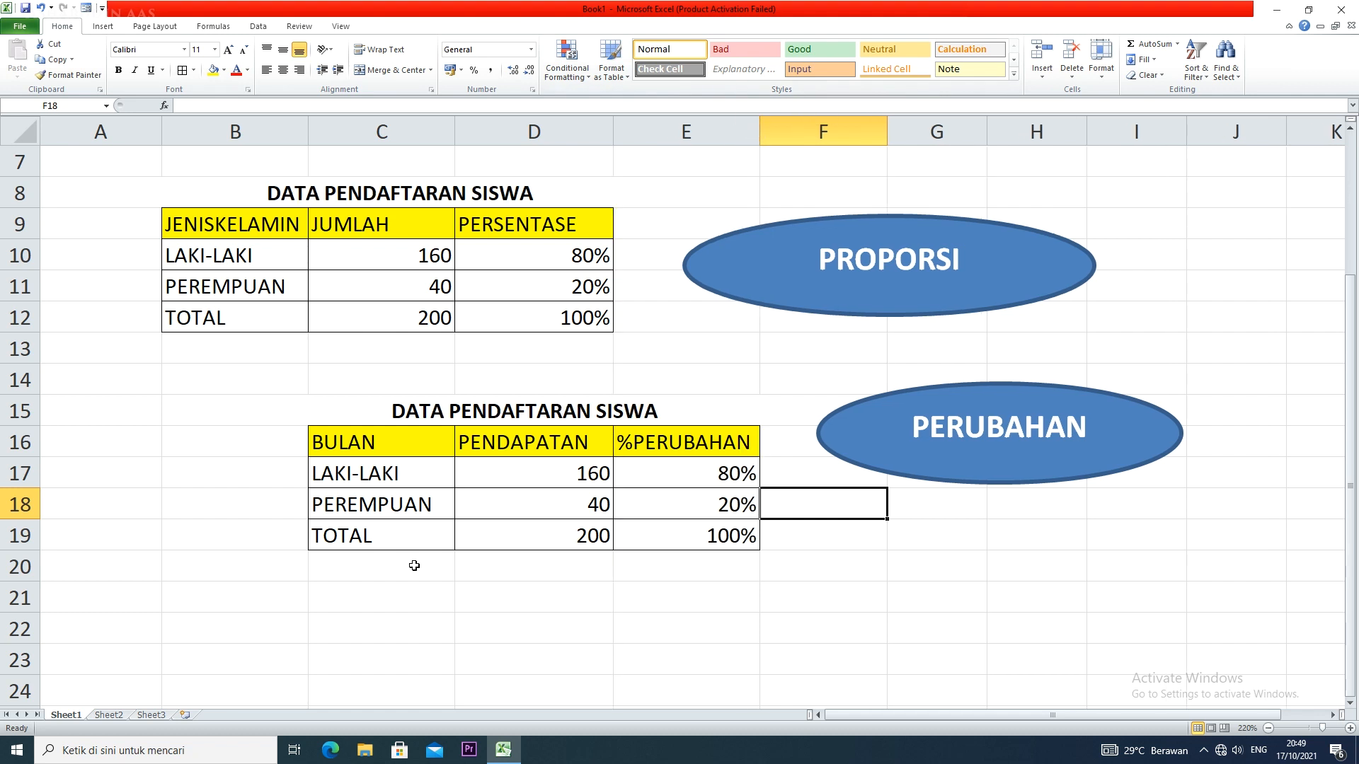
Replace the first row label of the copied table, C17, with BULAN LALU
left_click(413, 476)
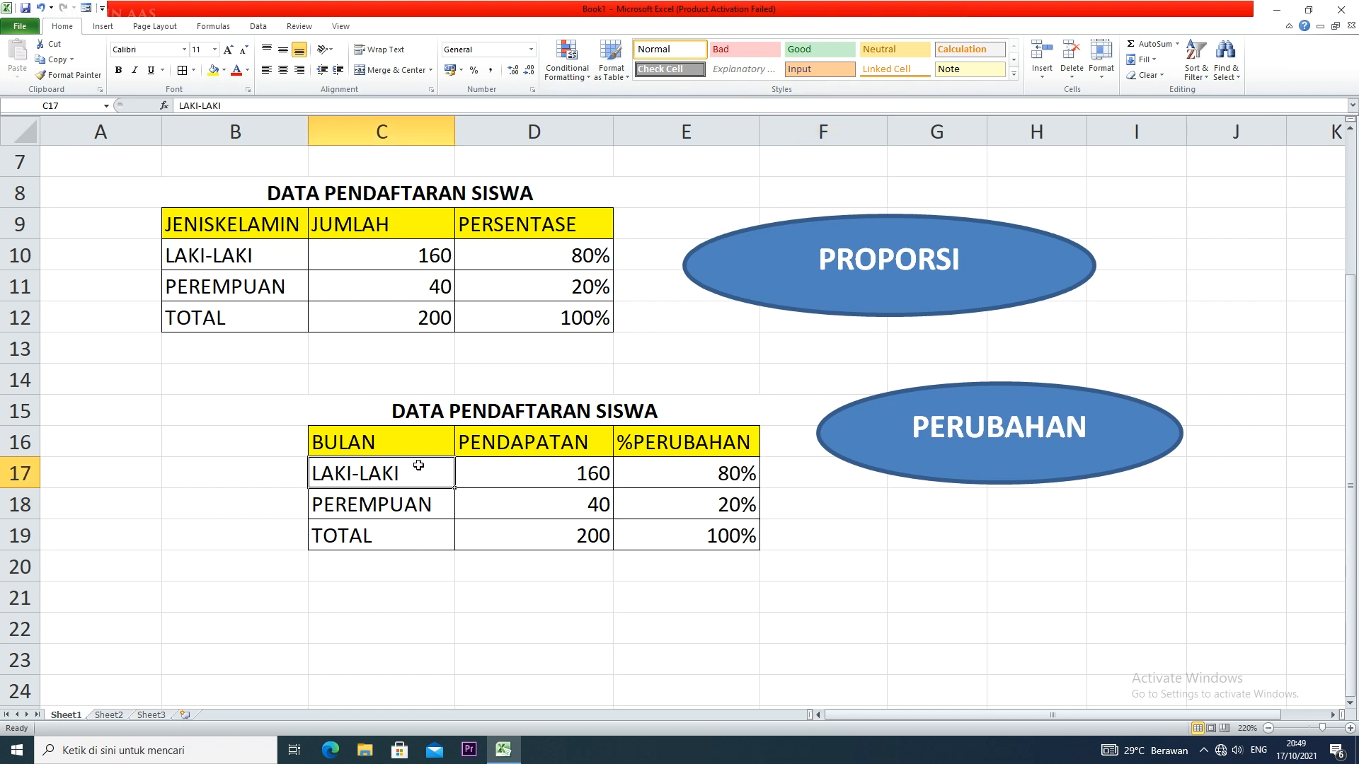
type("BULAN LALU")
key("Return")
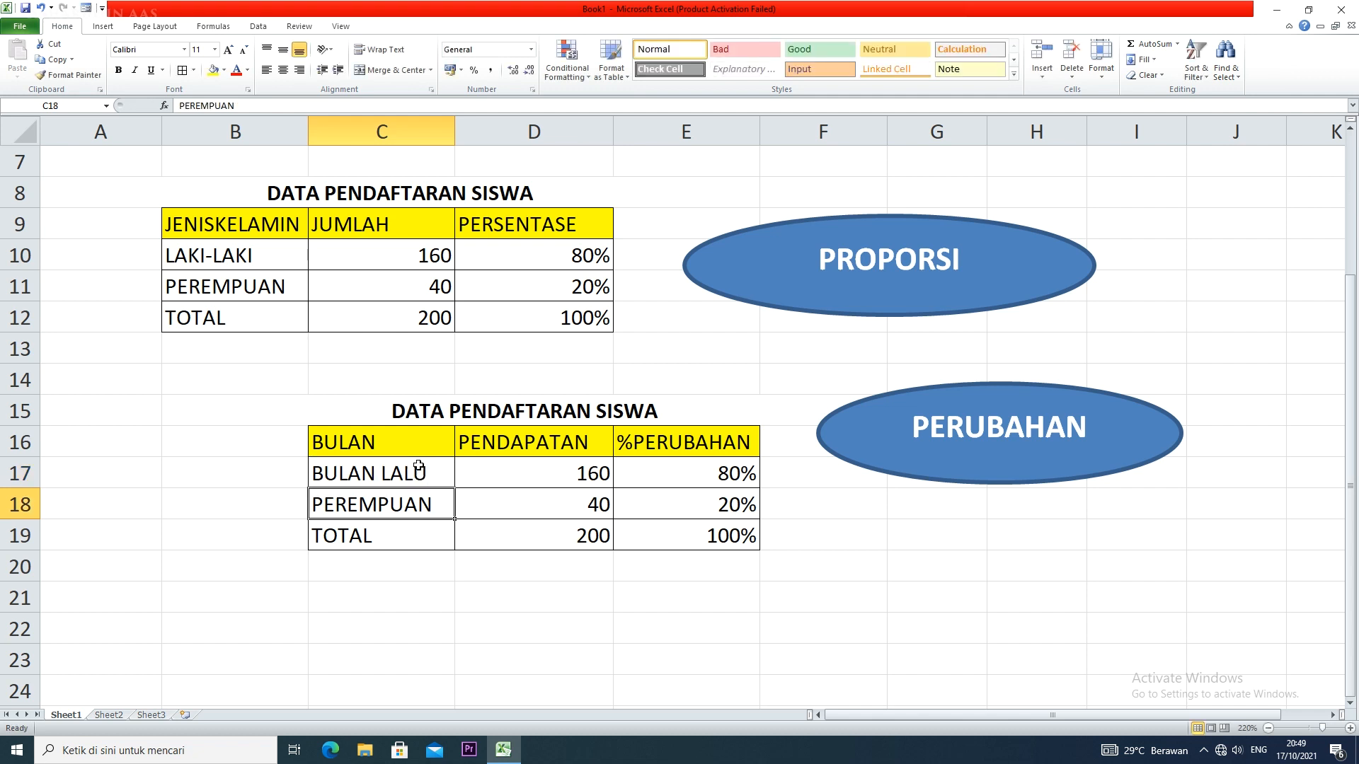
Replace the next two row labels of the copied table with JANUARI in C18 and FEBRUARI in C19
type("JANUARI")
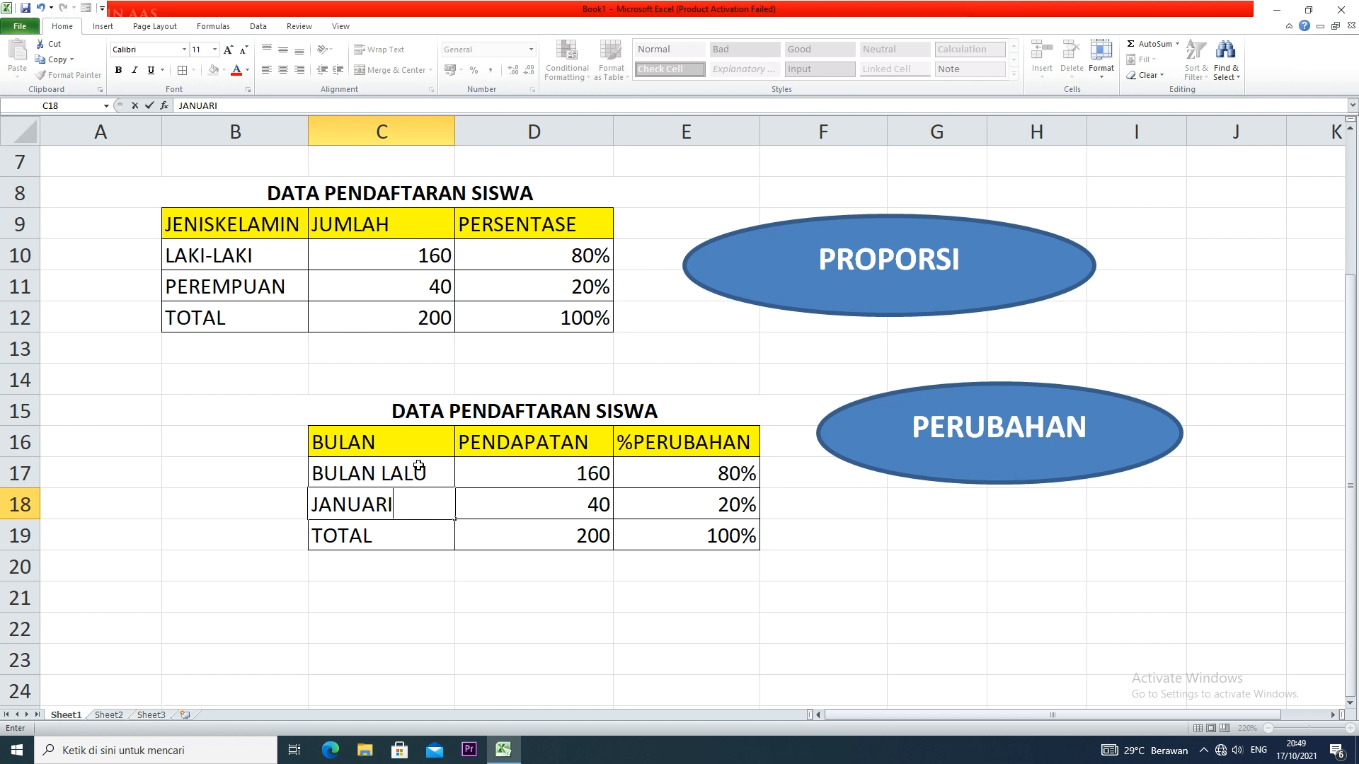
key("Return")
type("BRI")
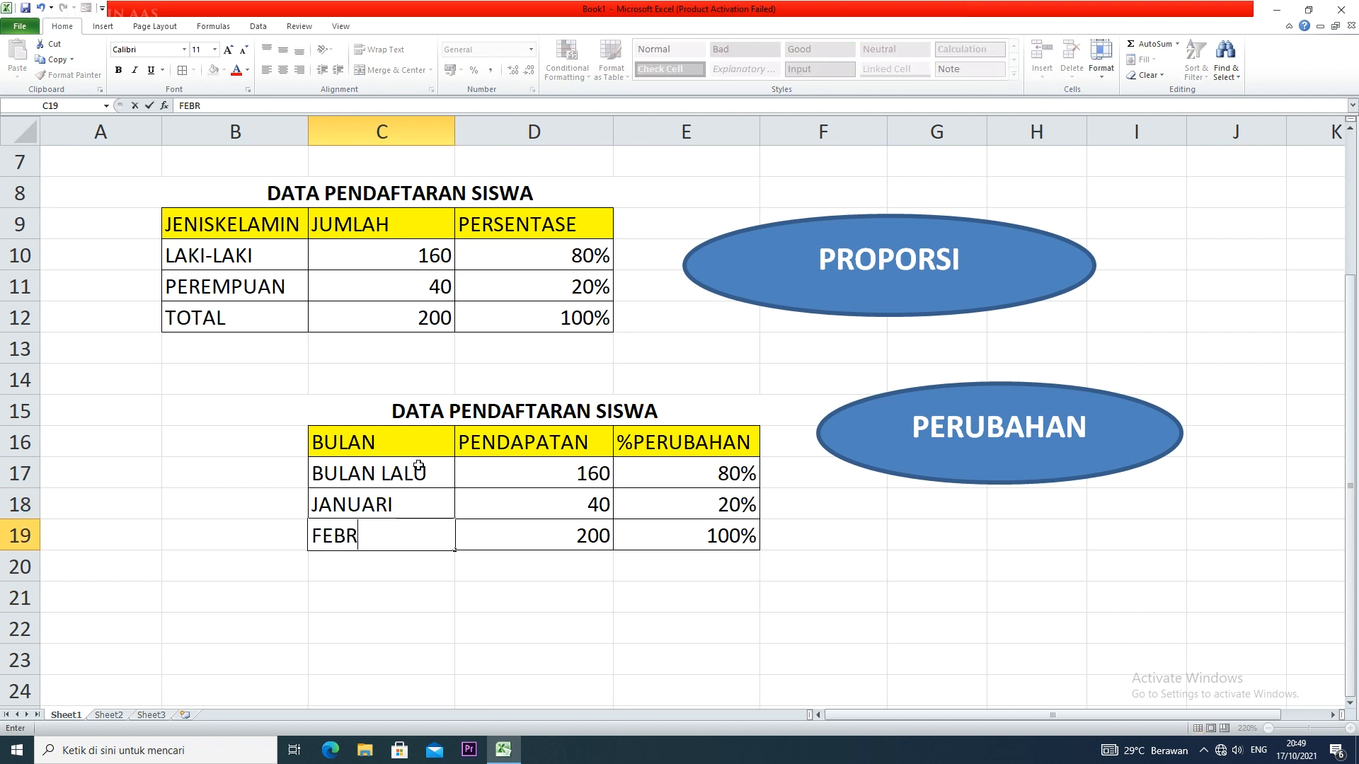
key("BackSpace")
type("UAT")
key("BackSpace")
type("RI")
Try to extend the month names from C18 down to C20 by autofill, and undo the fill
left_click_drag(433, 499, 453, 576)
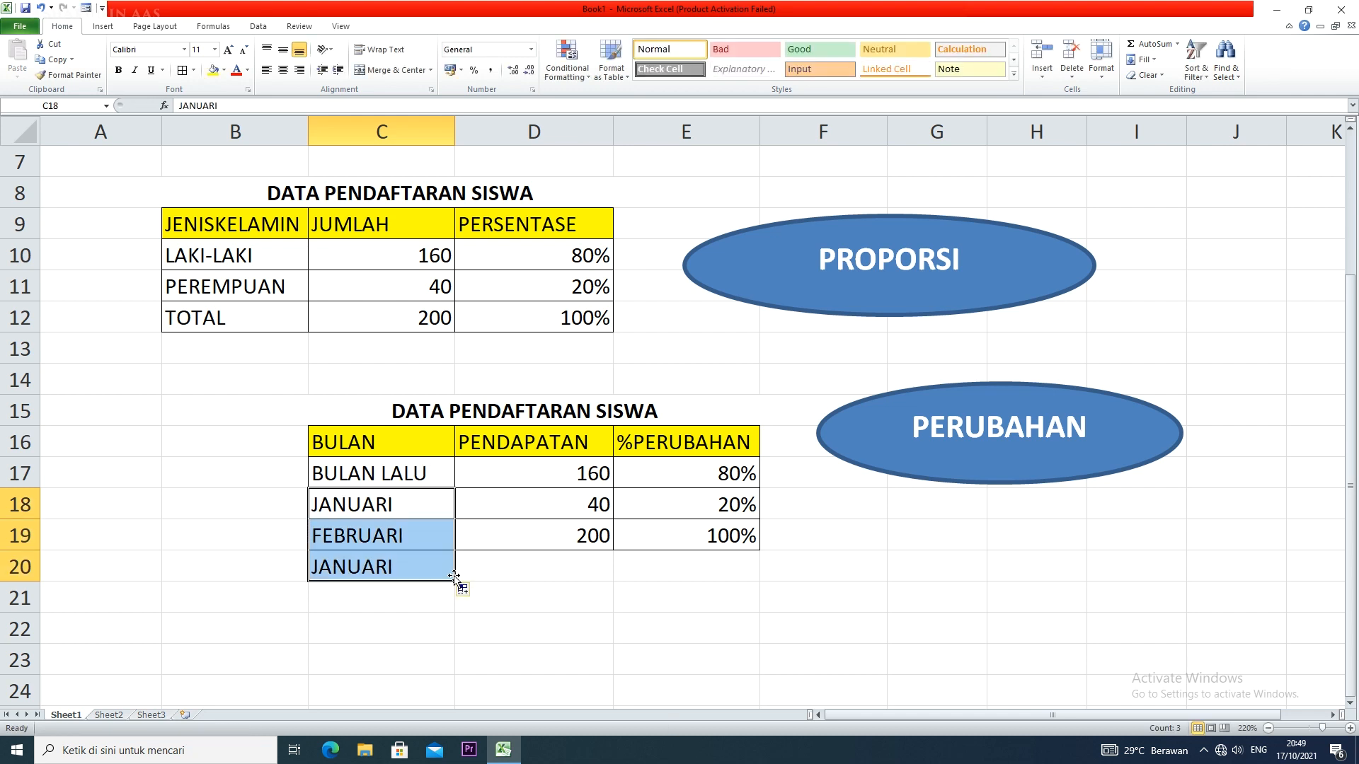
key("ctrl+z")
Add the month labels MARET in C20 and APRIL in C21, and apply borders to C20:E21
left_click(453, 575)
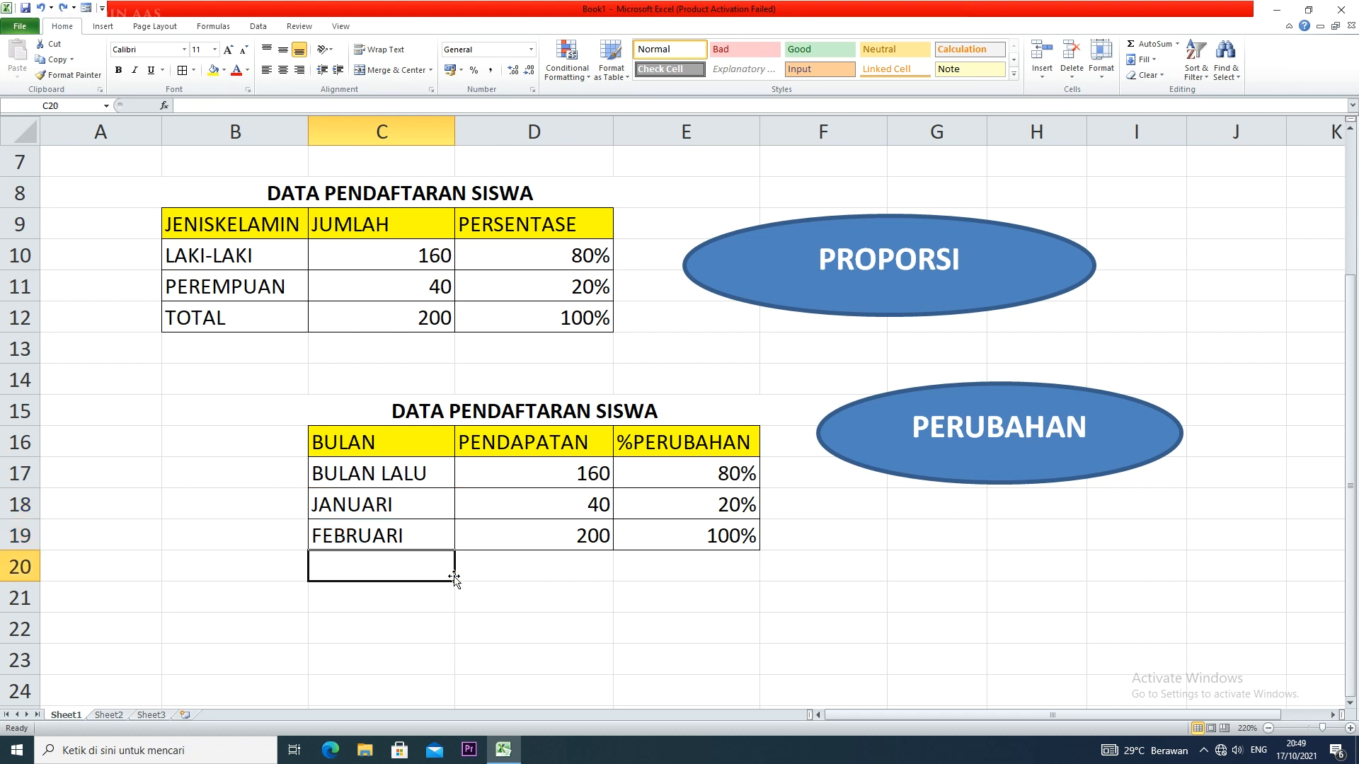
type("MARE")
type("T")
type(" A")
key("BackSpace")
key("BackSpace")
key("Return")
type("APRIL")
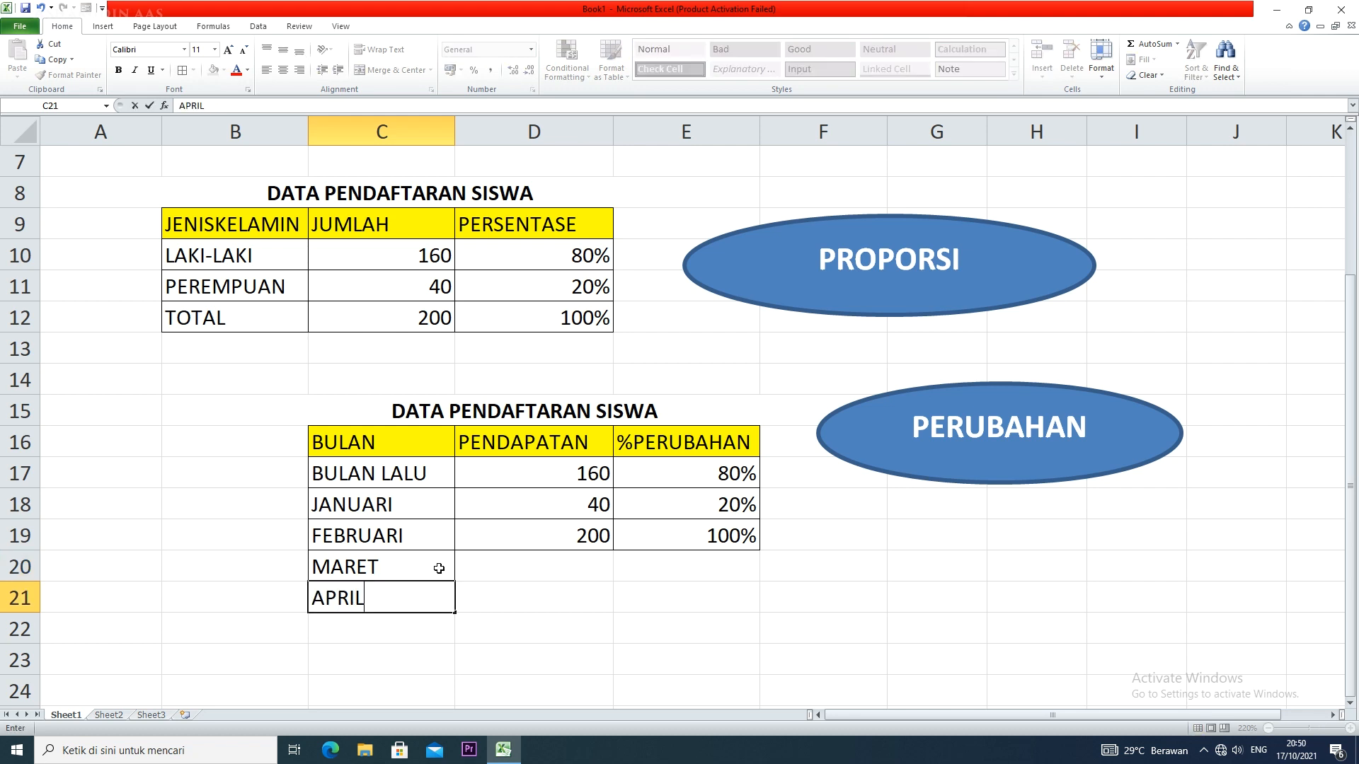
left_click_drag(440, 562, 683, 609)
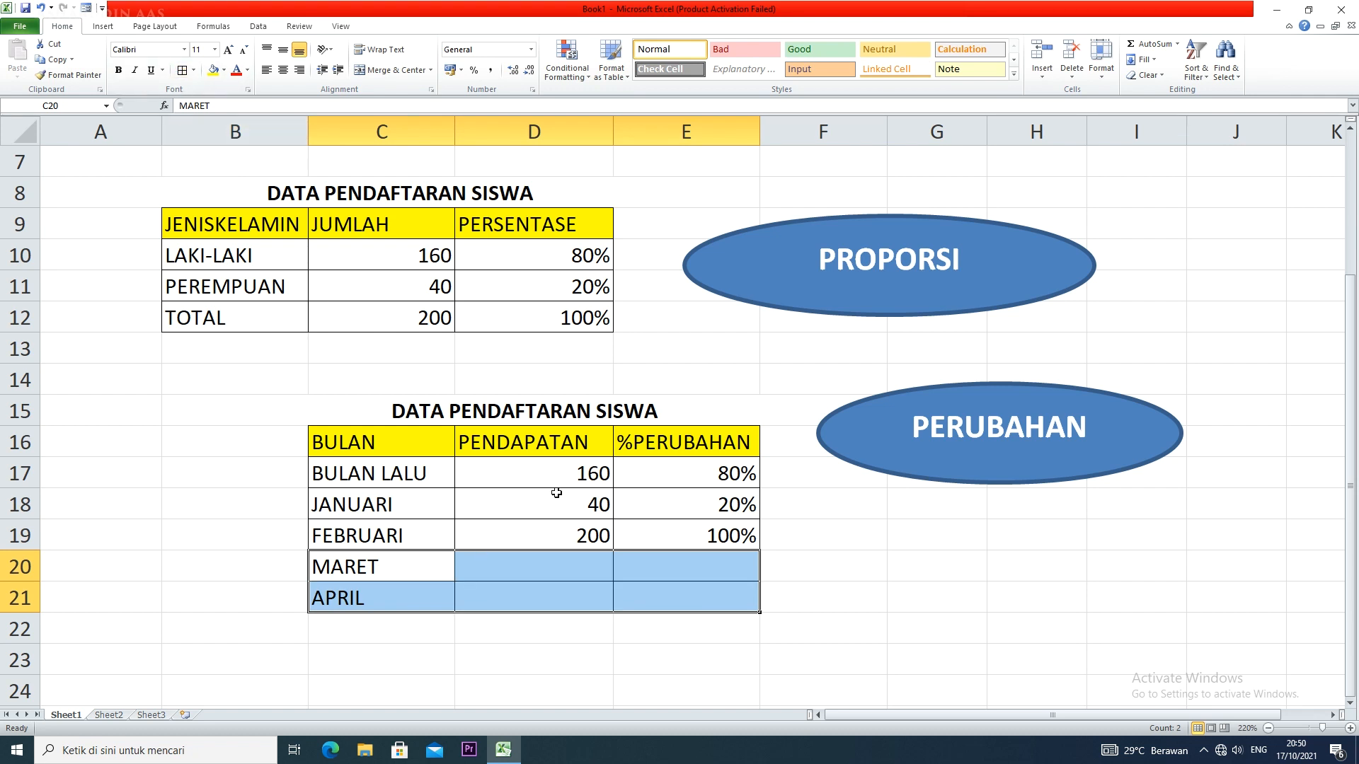
Enter 500000 as the PENDAPATAN value for both BULAN LALU in D17 and JANUARI in D18
left_click(587, 474)
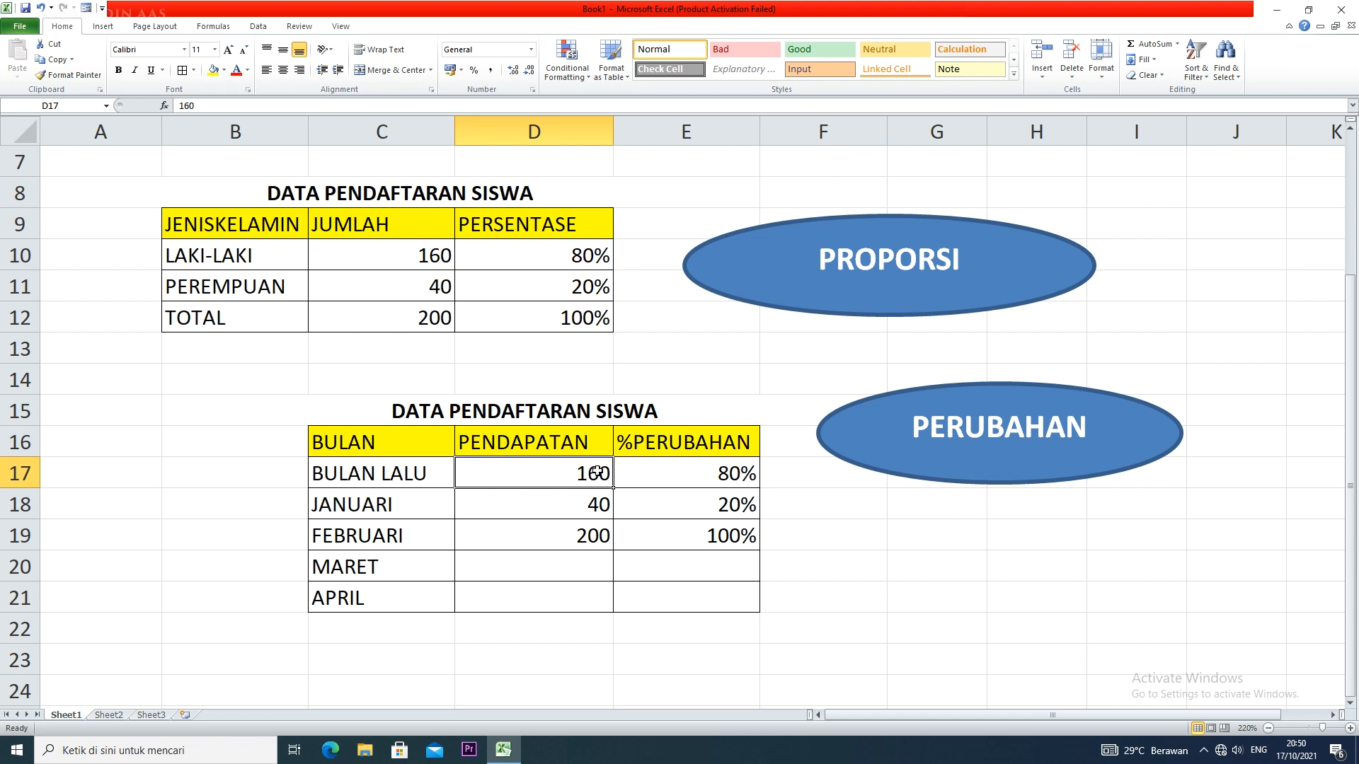
type("500")
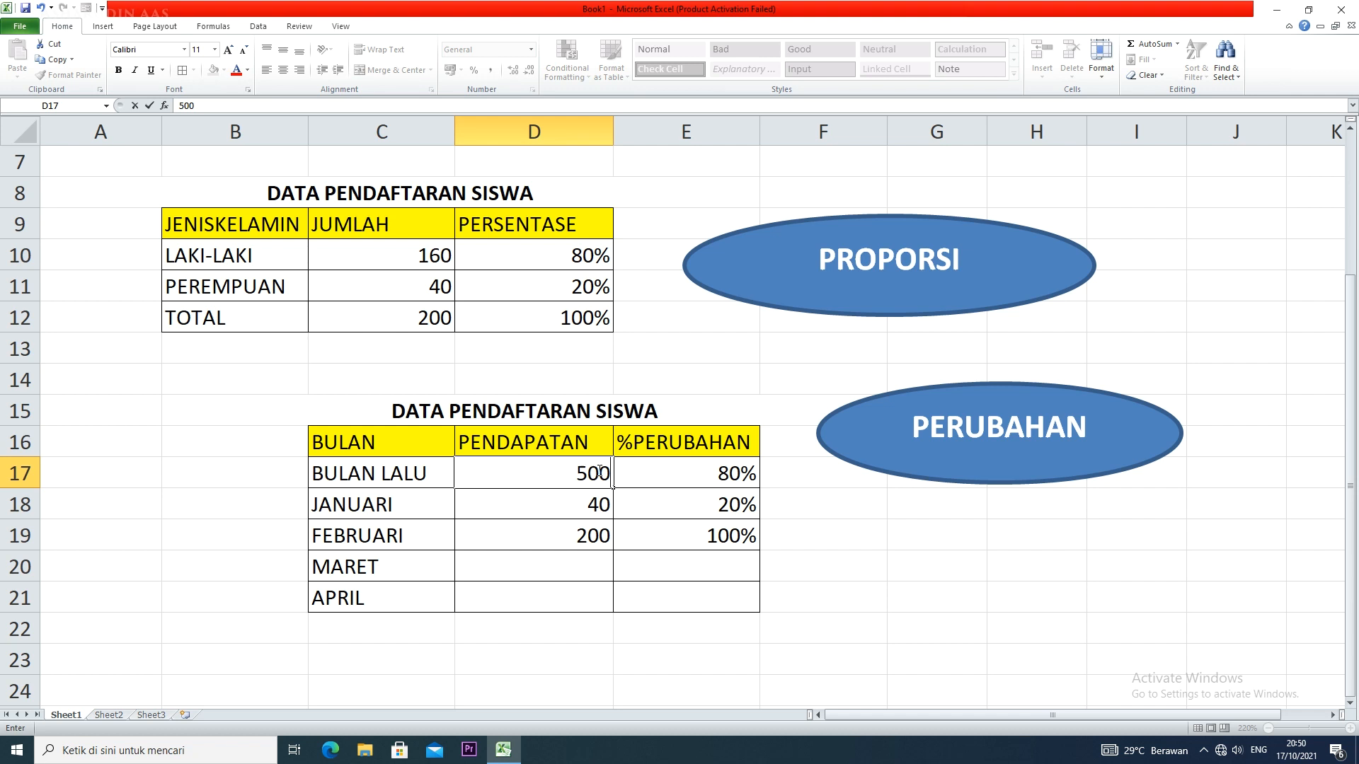
type("000")
left_click(580, 507)
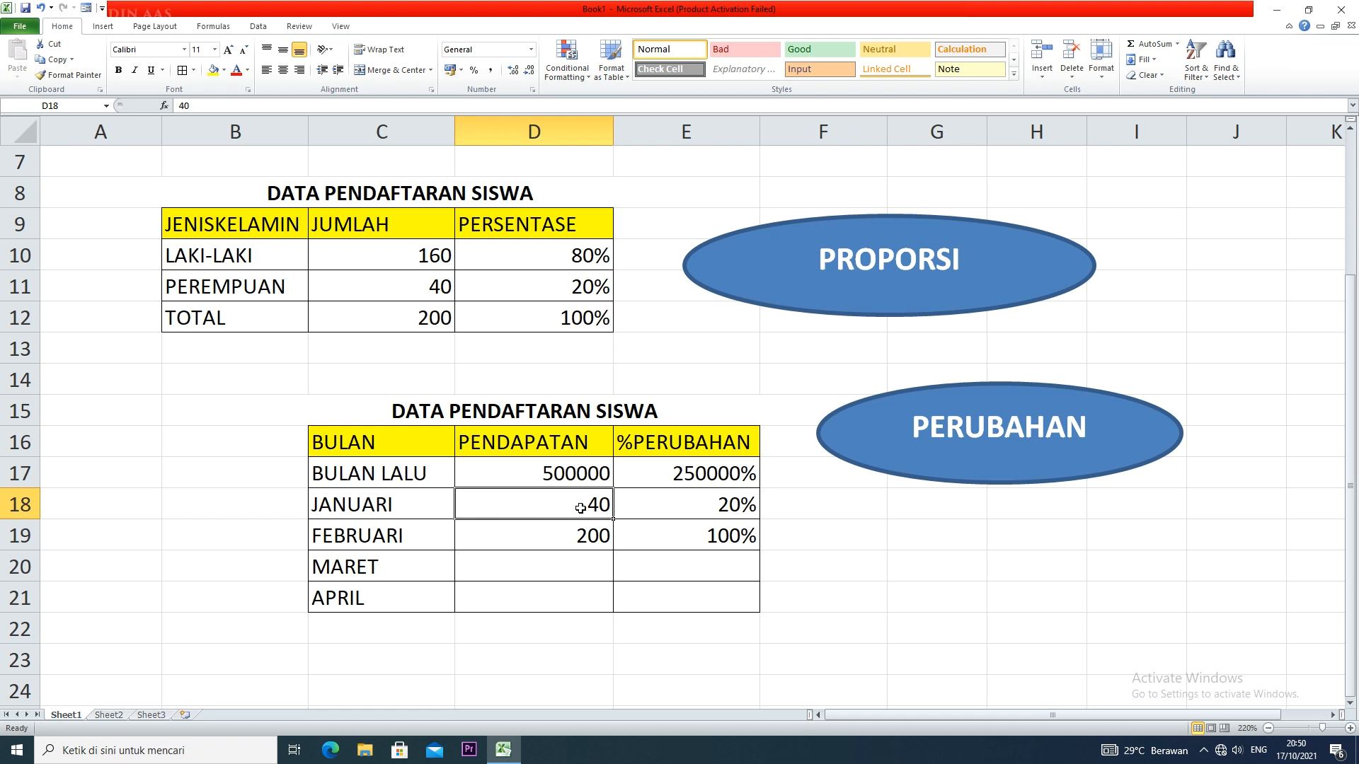
type("500000")
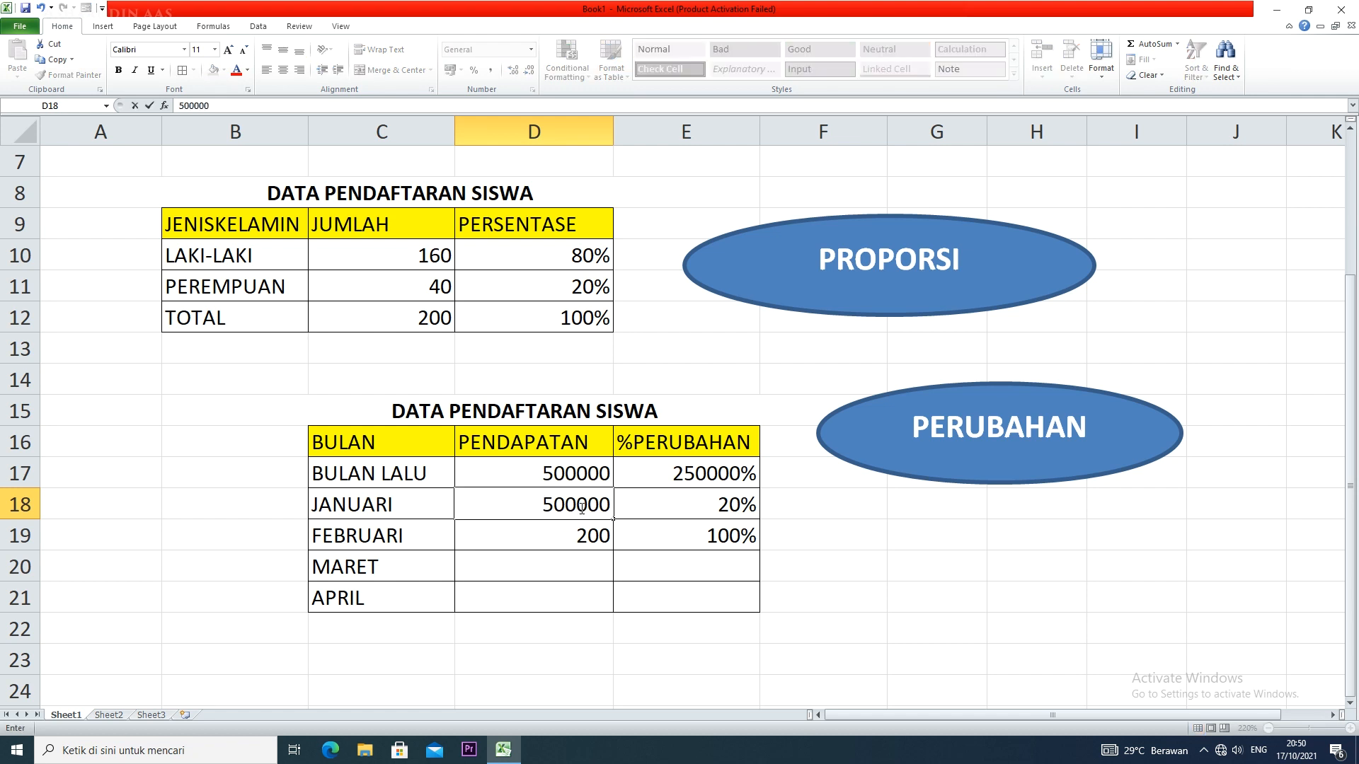
key("Return")
Enter the PENDAPATAN values 750000 for FEBRUARI, 375000 for MARET and 750000 for APRIL in D19:D21
type("750000")
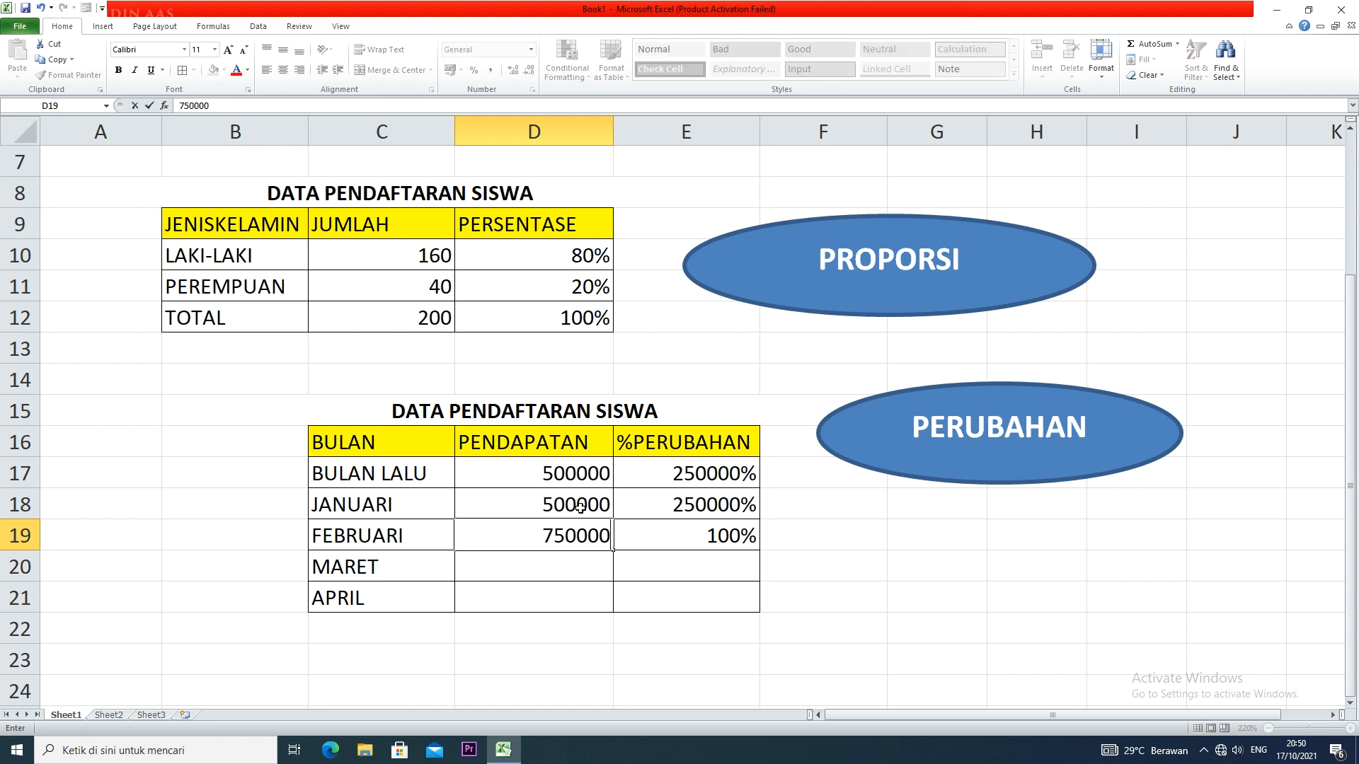
key("Return")
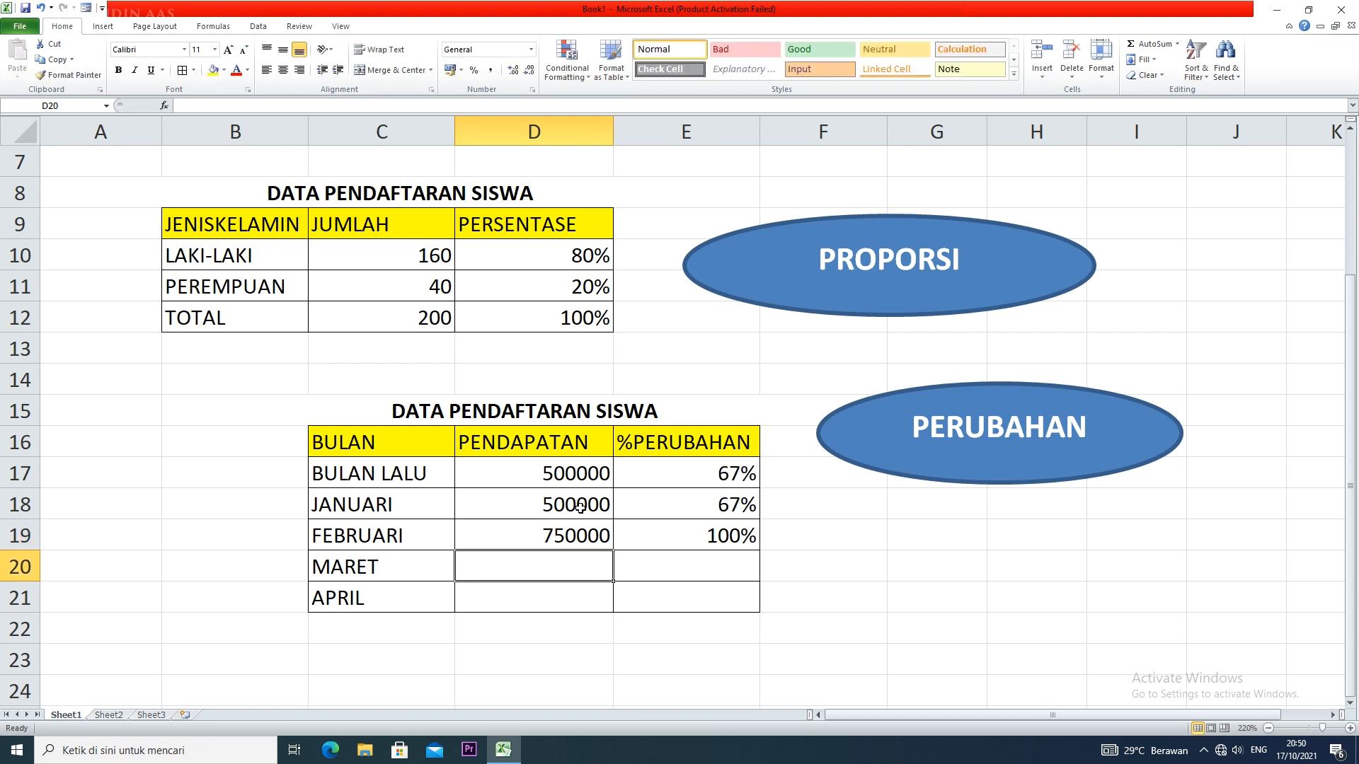
type("375000")
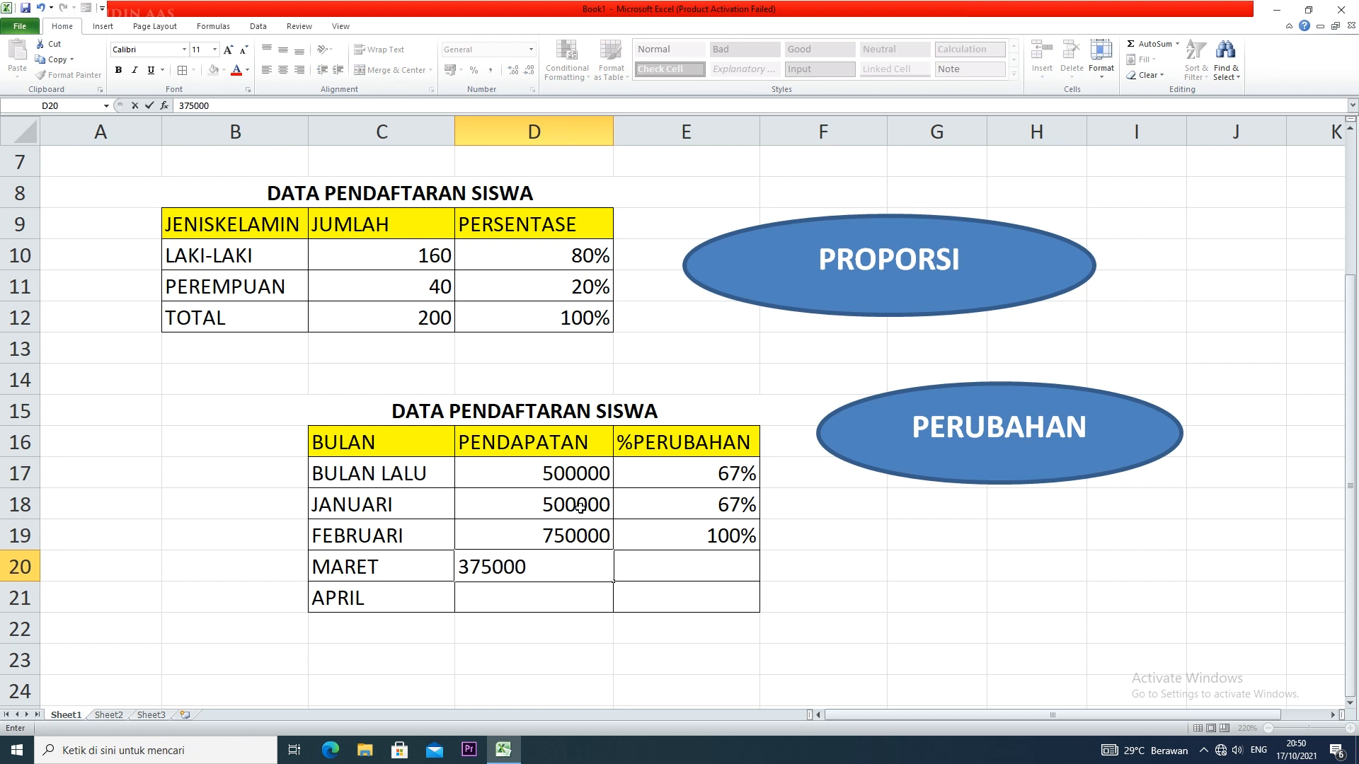
key("Return")
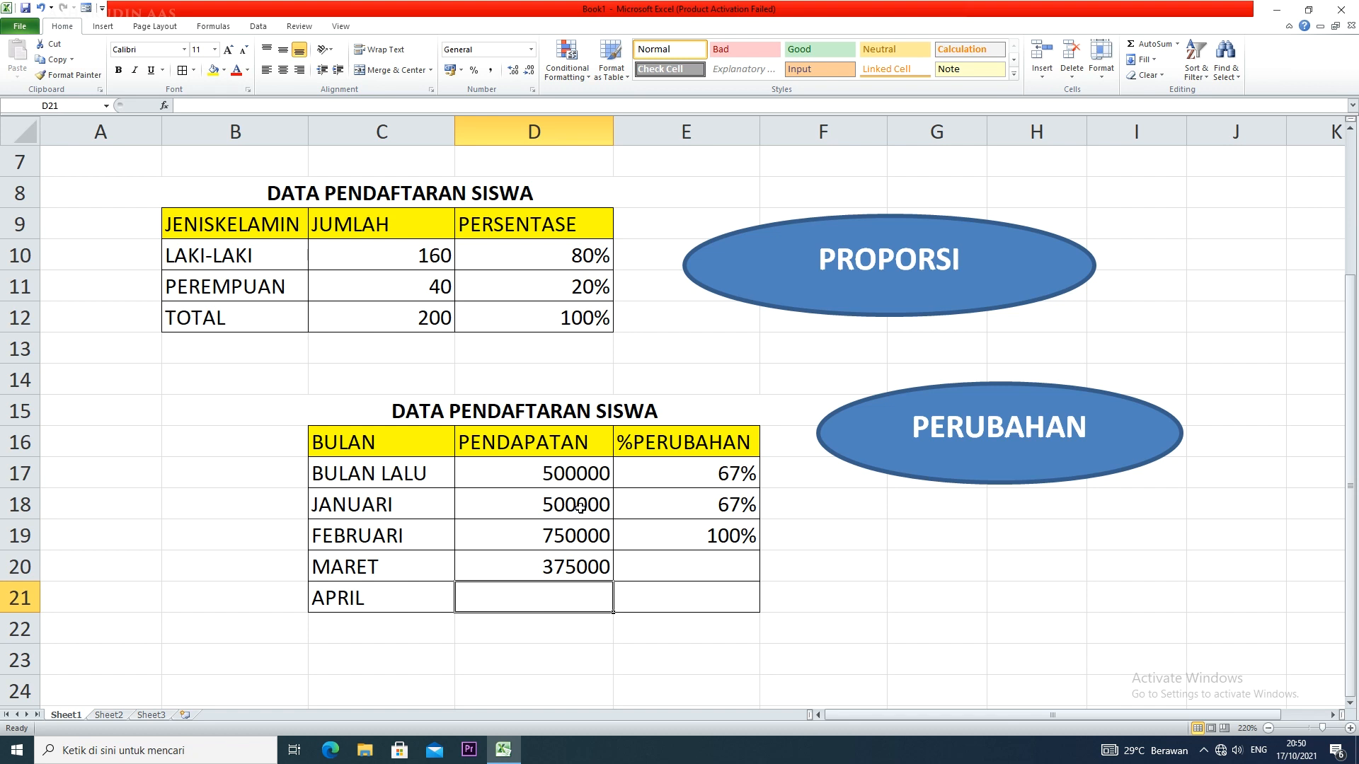
type("750000")
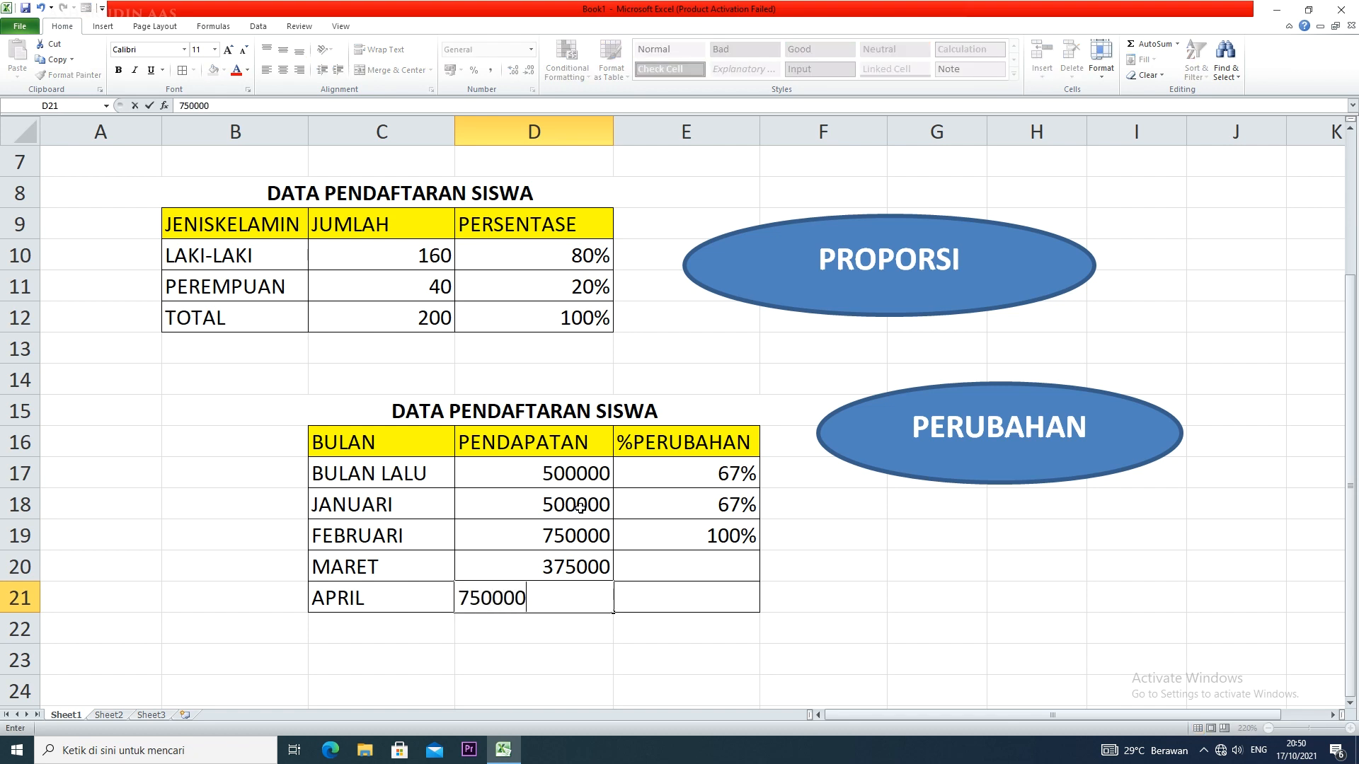
Clear the leftover percentage formulas from the %PERUBAHAN cells E17:E21
left_click(679, 587)
left_click_drag(708, 484, 707, 594)
key("Delete")
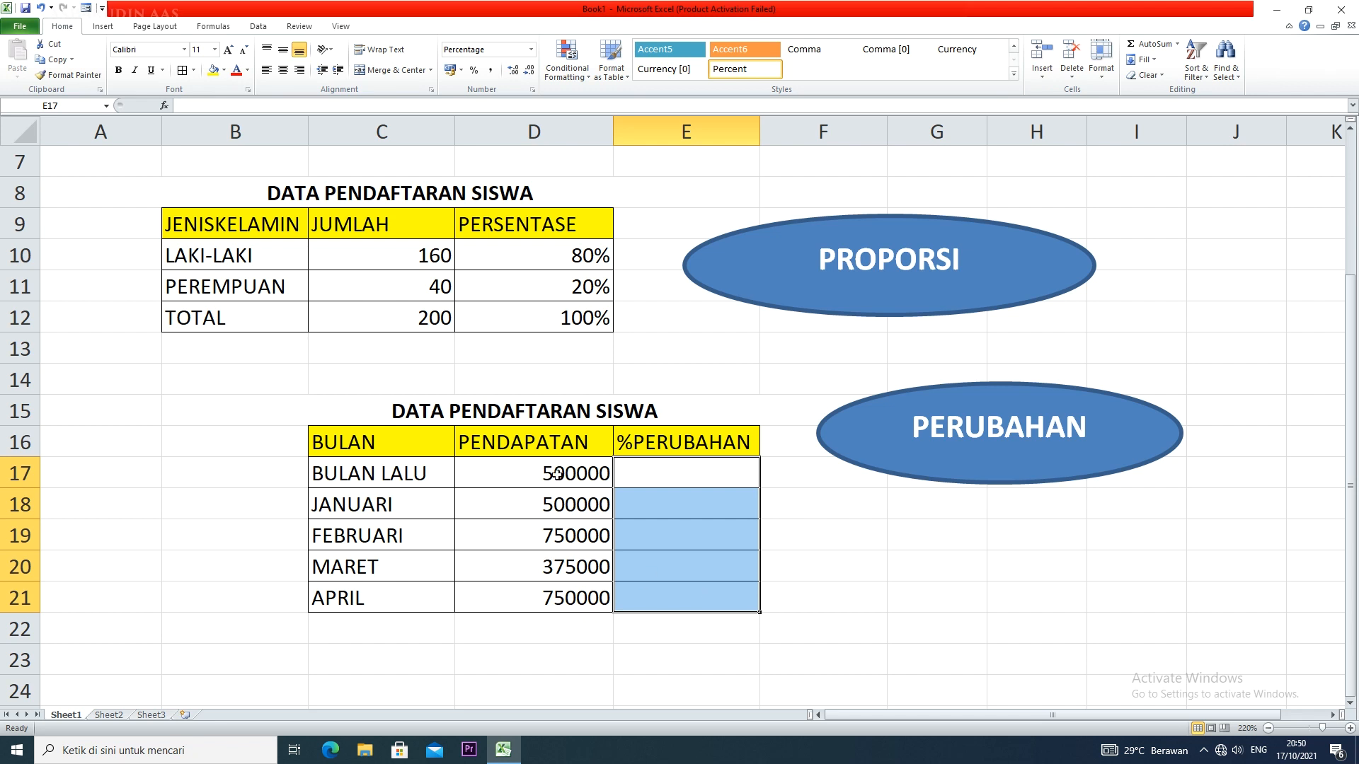
Format the PENDAPATAN values in D17:D21 with the Accounting number format
left_click_drag(557, 473, 557, 598)
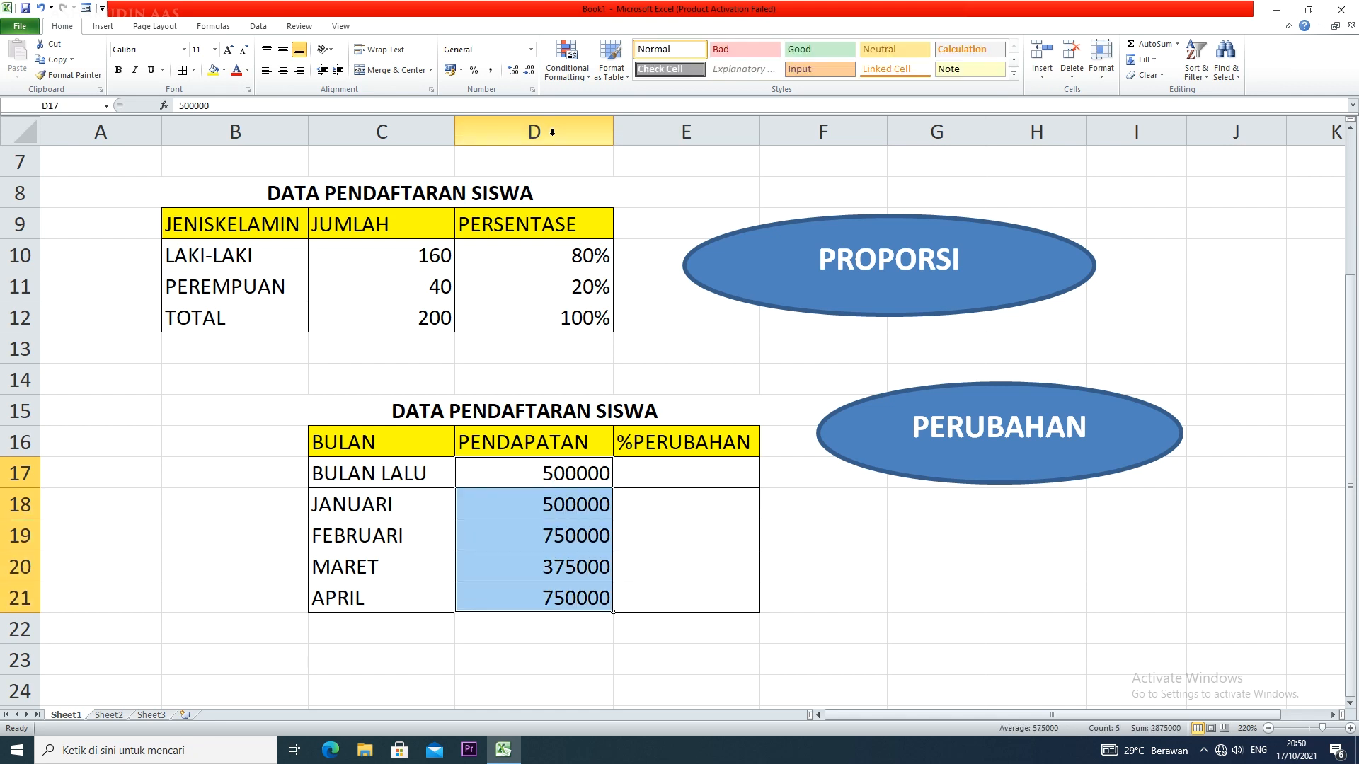
left_click(531, 50)
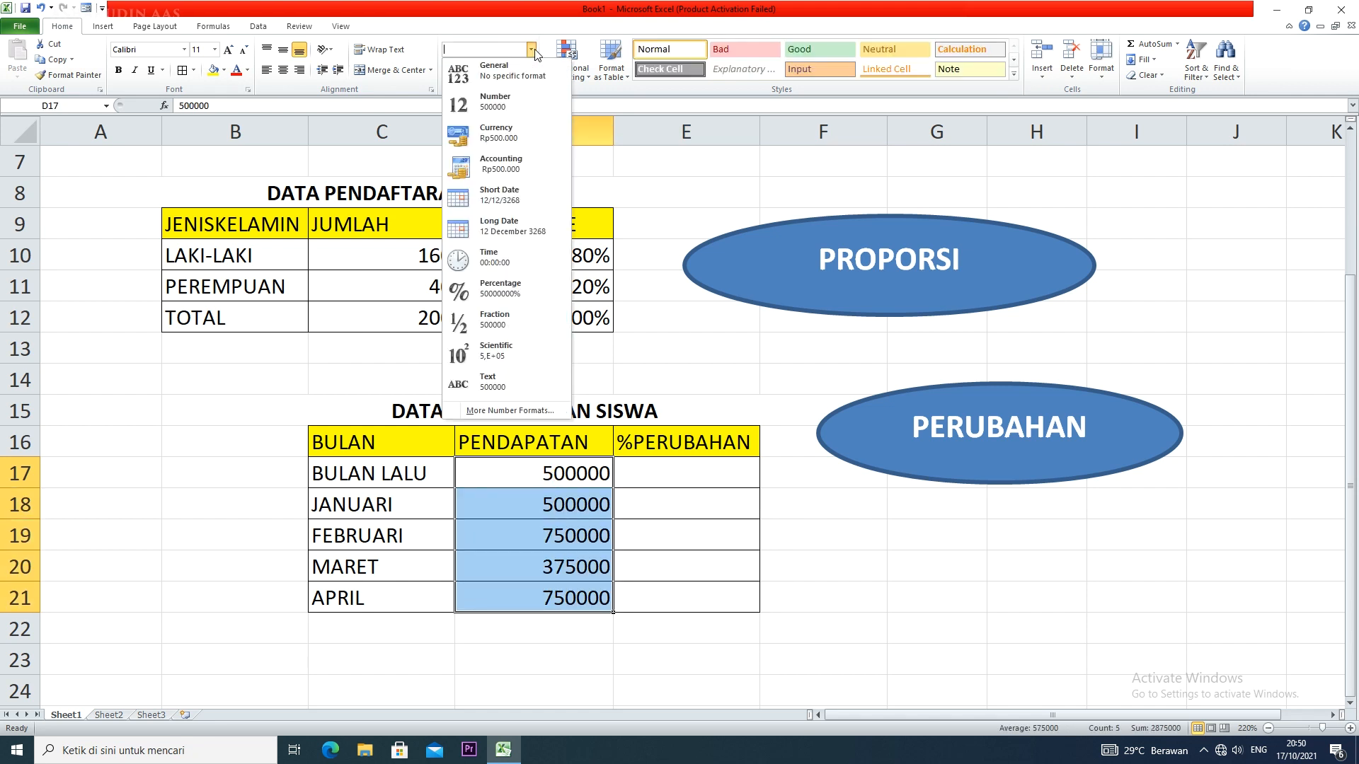
left_click(508, 168)
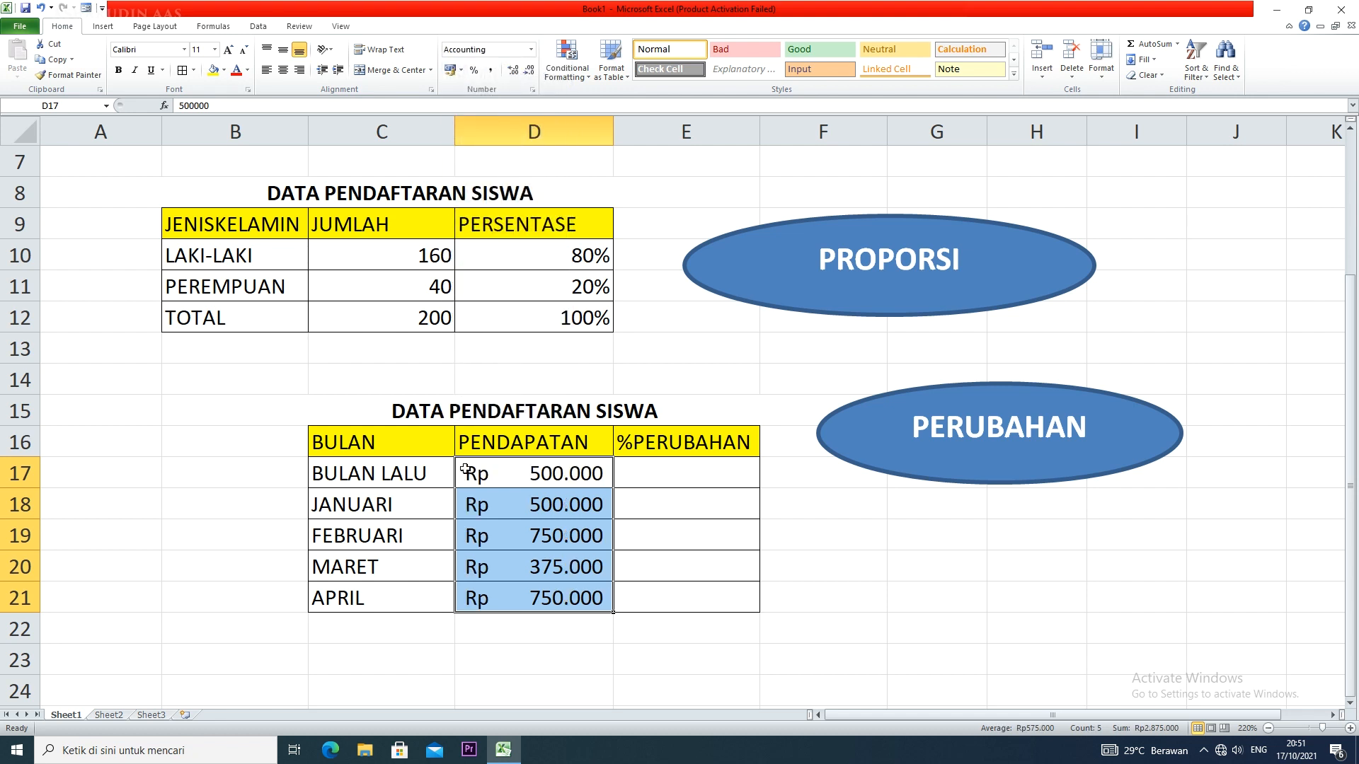
Try the Currency number format on D17:D21 and switch the cells back to Accounting
left_click(528, 58)
left_click(506, 129)
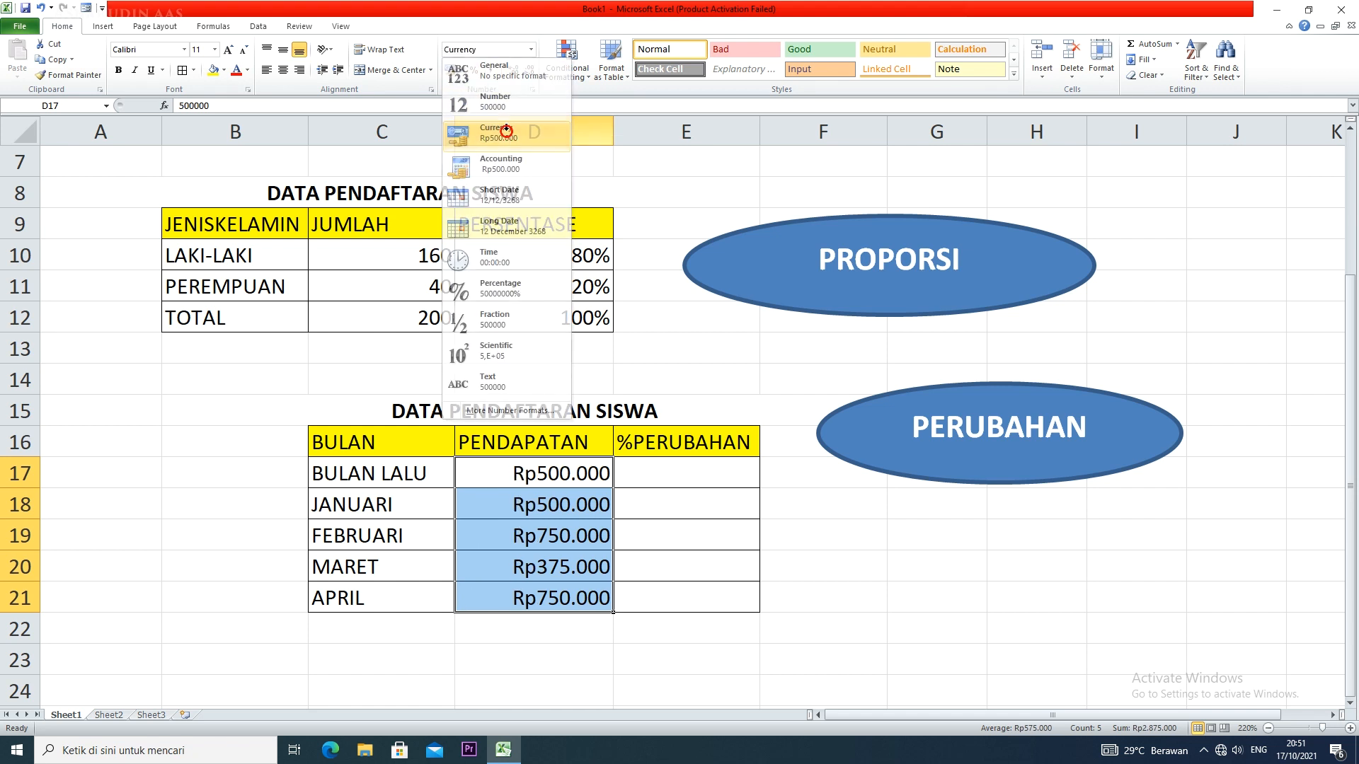
left_click(531, 49)
left_click(512, 159)
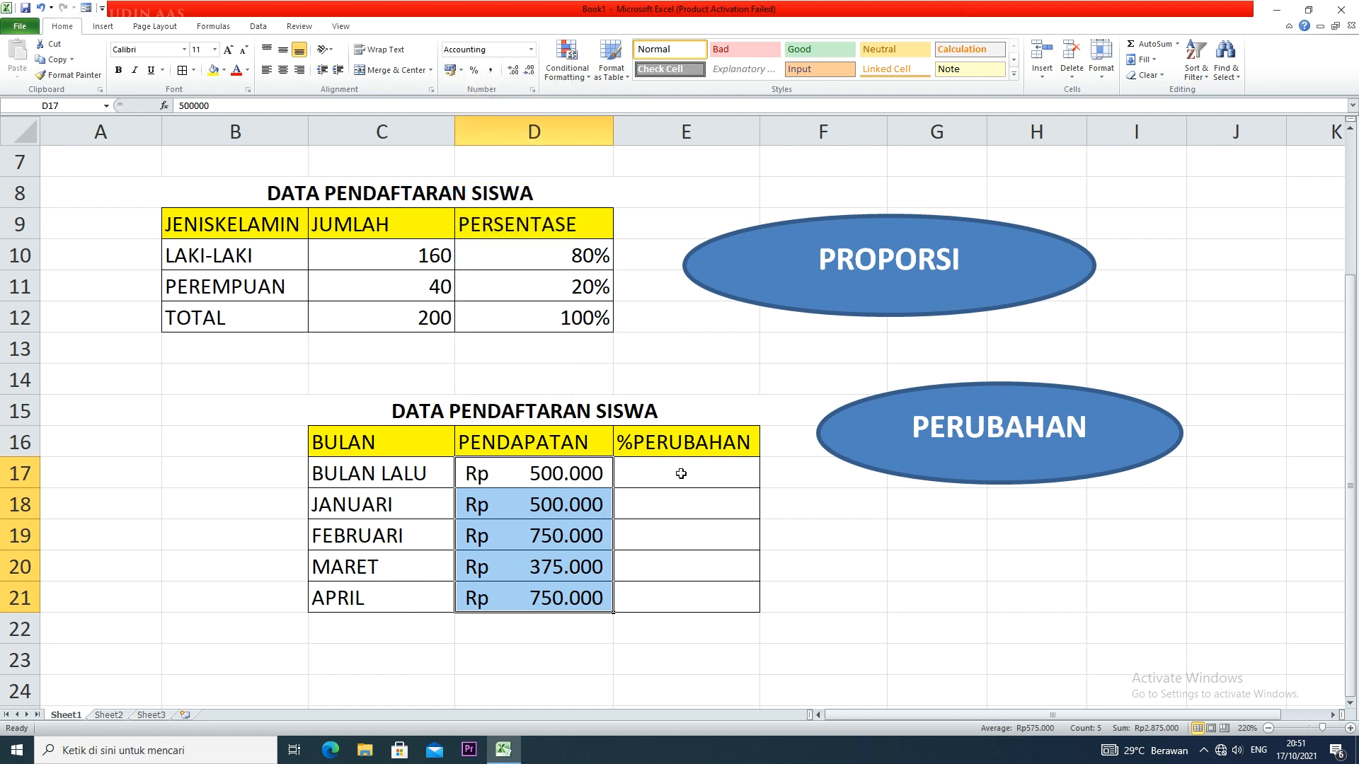
Compare the JANUARI income in D18 with the BULAN LALU income in D17 as the basis for the %PERUBAHAN column
left_click(690, 499)
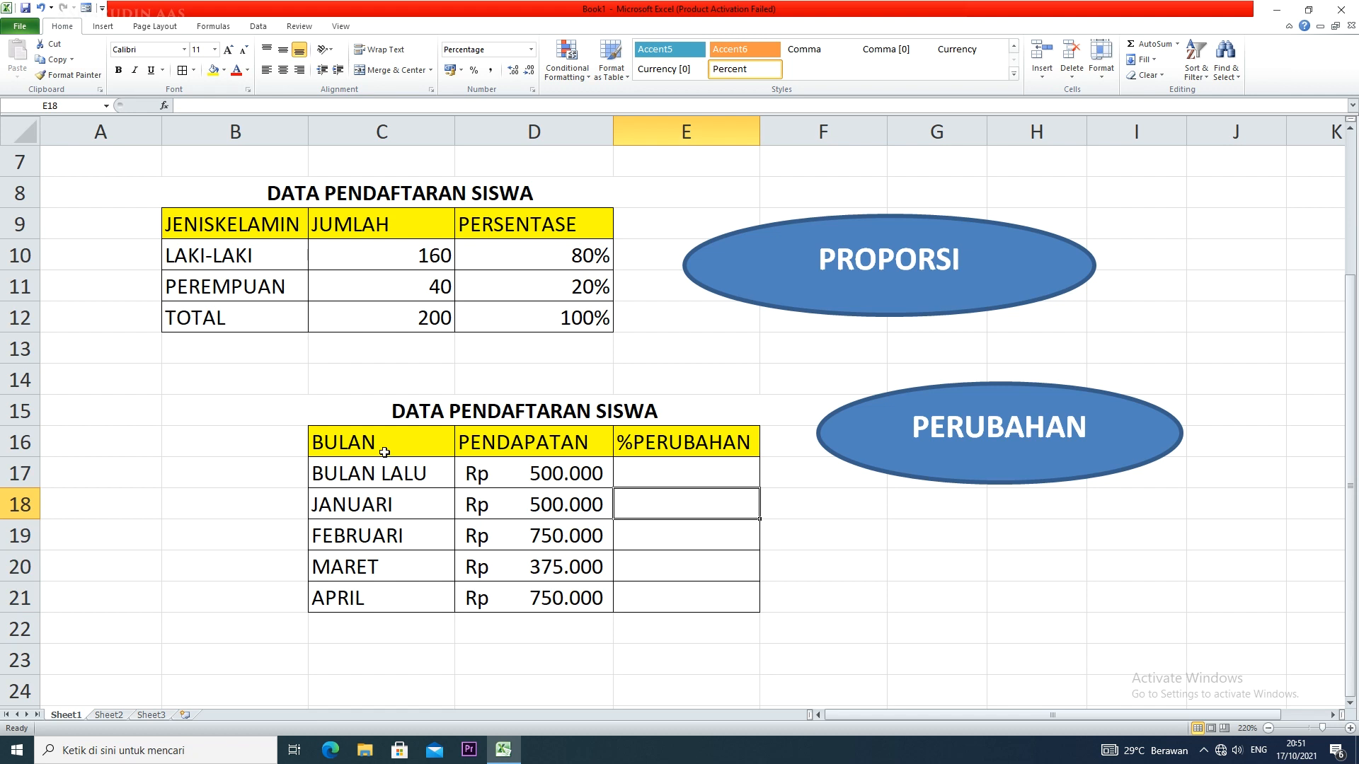
left_click(706, 471)
left_click(697, 517)
left_click(628, 467)
left_click(631, 507)
left_click(636, 473)
left_click(646, 505)
left_click(581, 508)
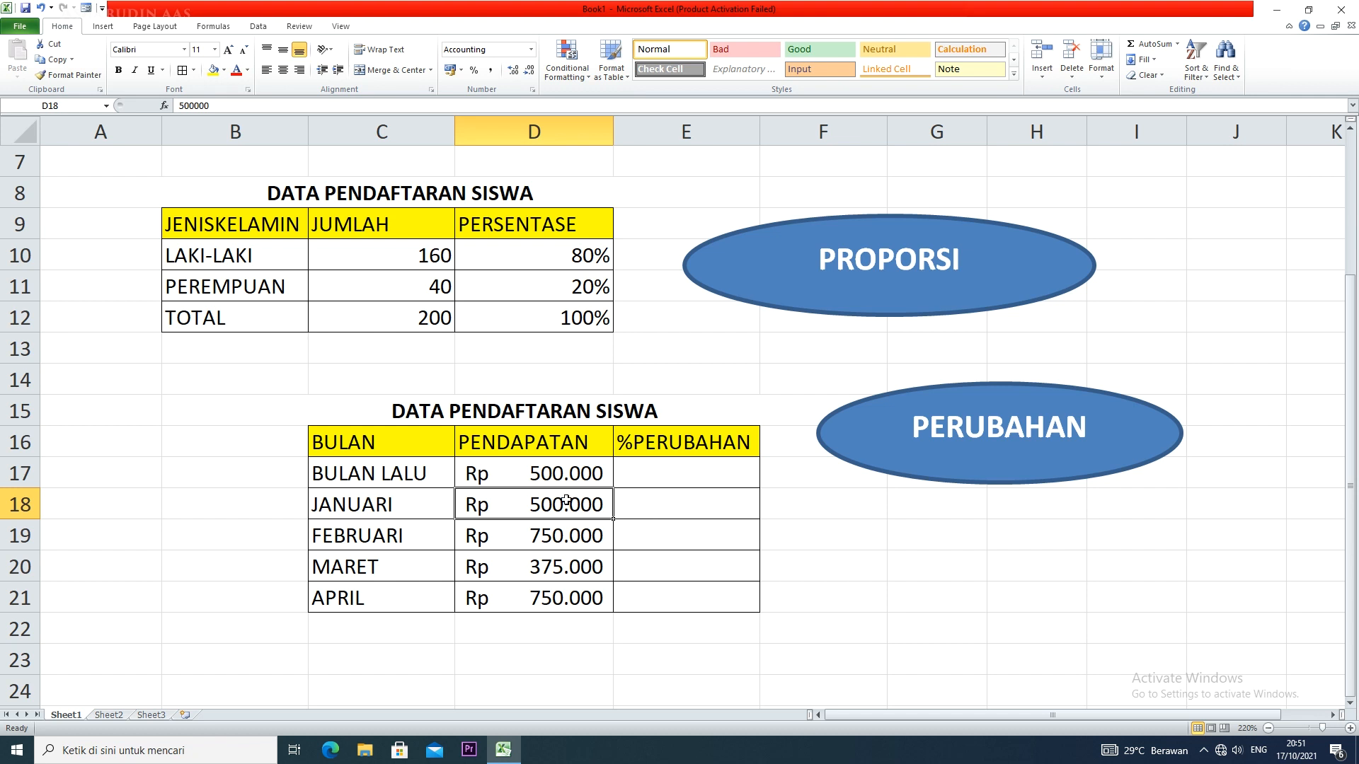
left_click(634, 509)
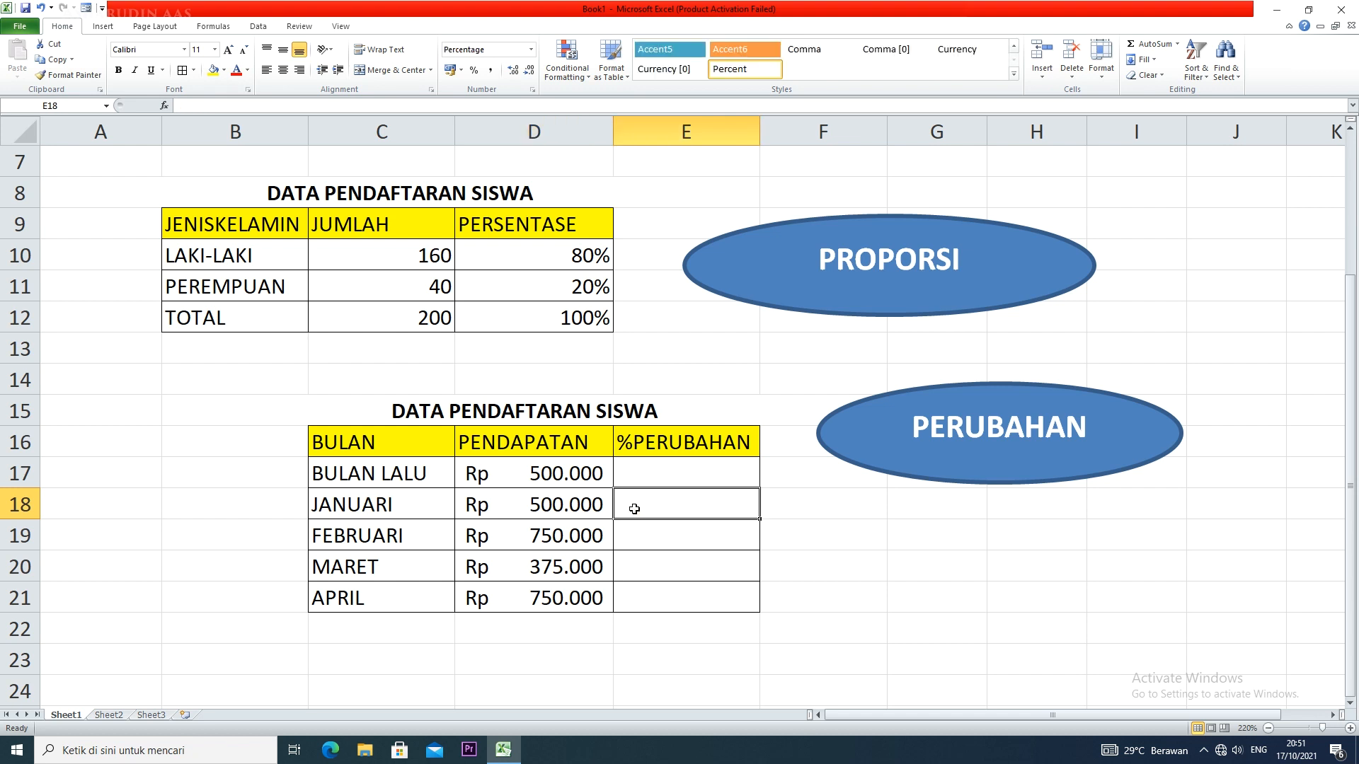
left_click(588, 501)
left_click(582, 473)
left_click(583, 502)
left_click(577, 473)
left_click(576, 504)
left_click(575, 474)
left_click(577, 503)
left_click(655, 505)
left_click(569, 508)
left_click(563, 485)
left_click(566, 499)
left_click(571, 483)
left_click(571, 502)
left_click(572, 479)
left_click(574, 504)
Calculate the percentage change for JANUARI in E18 with the formula =(D18-D17)/D17
left_click(646, 508)
type("=")
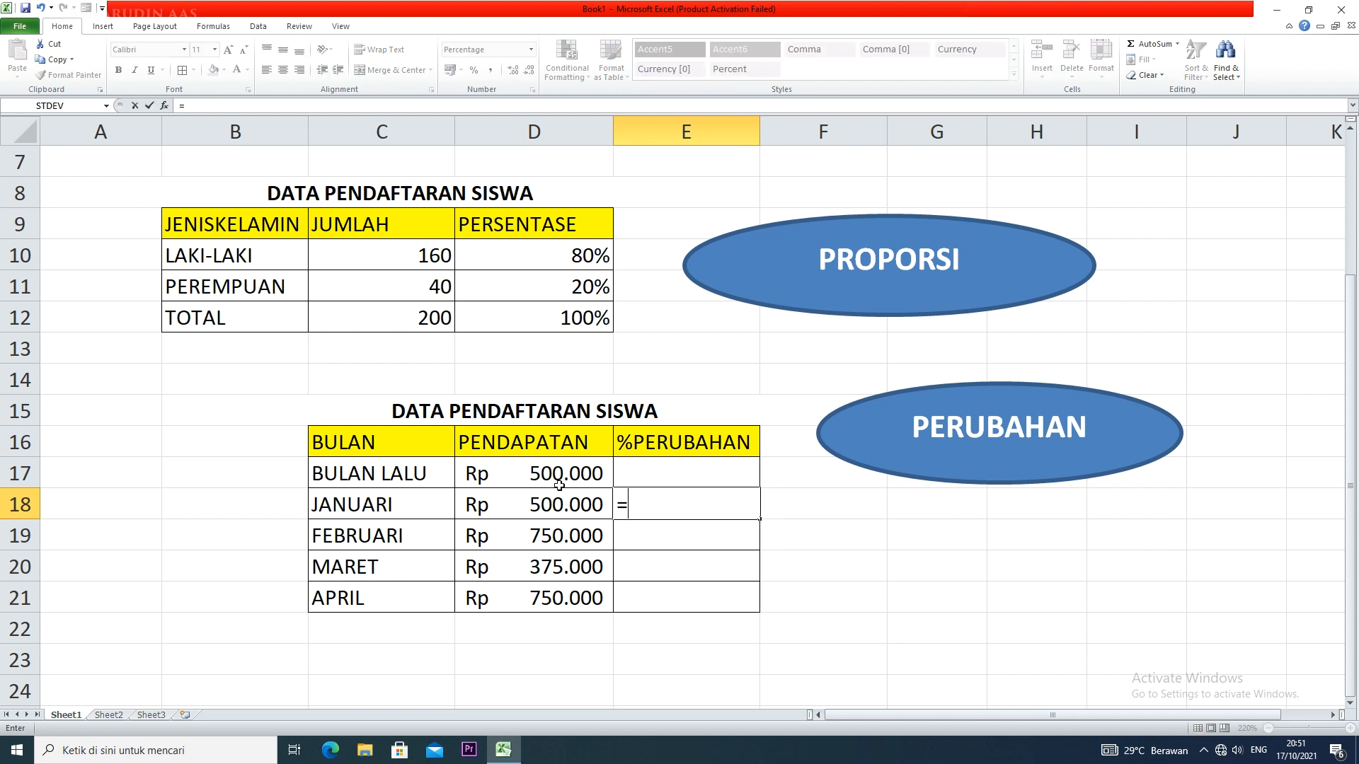
left_click(545, 509)
type("-")
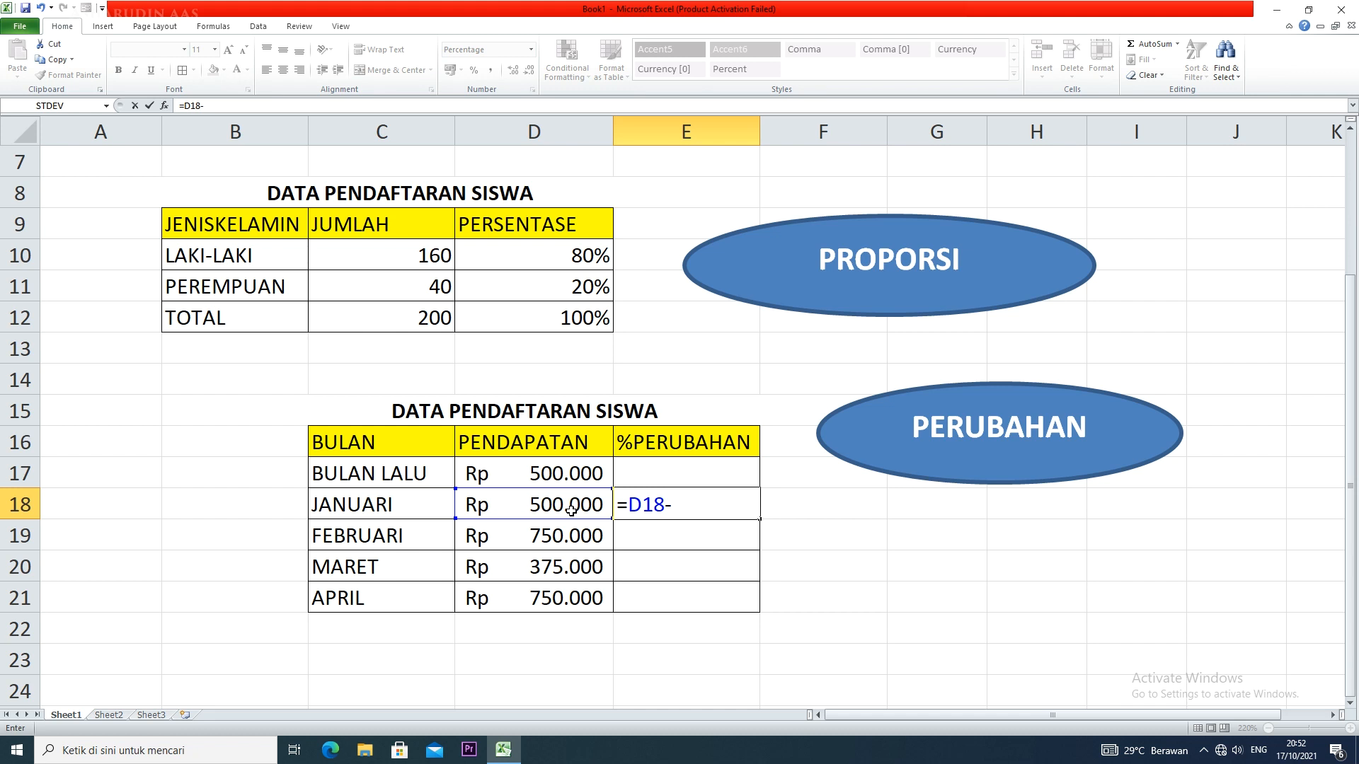
left_click(597, 473)
type("/")
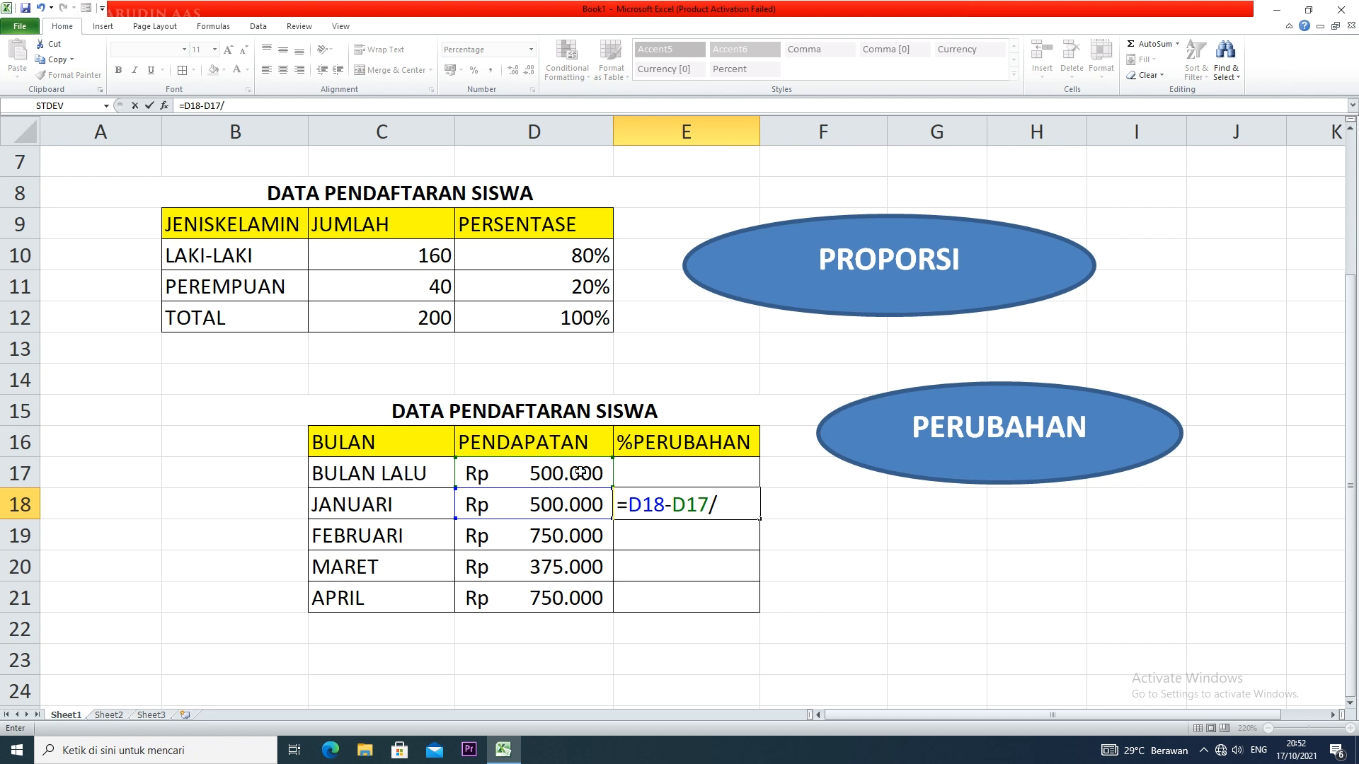
left_click(581, 473)
left_click(629, 505)
type("(")
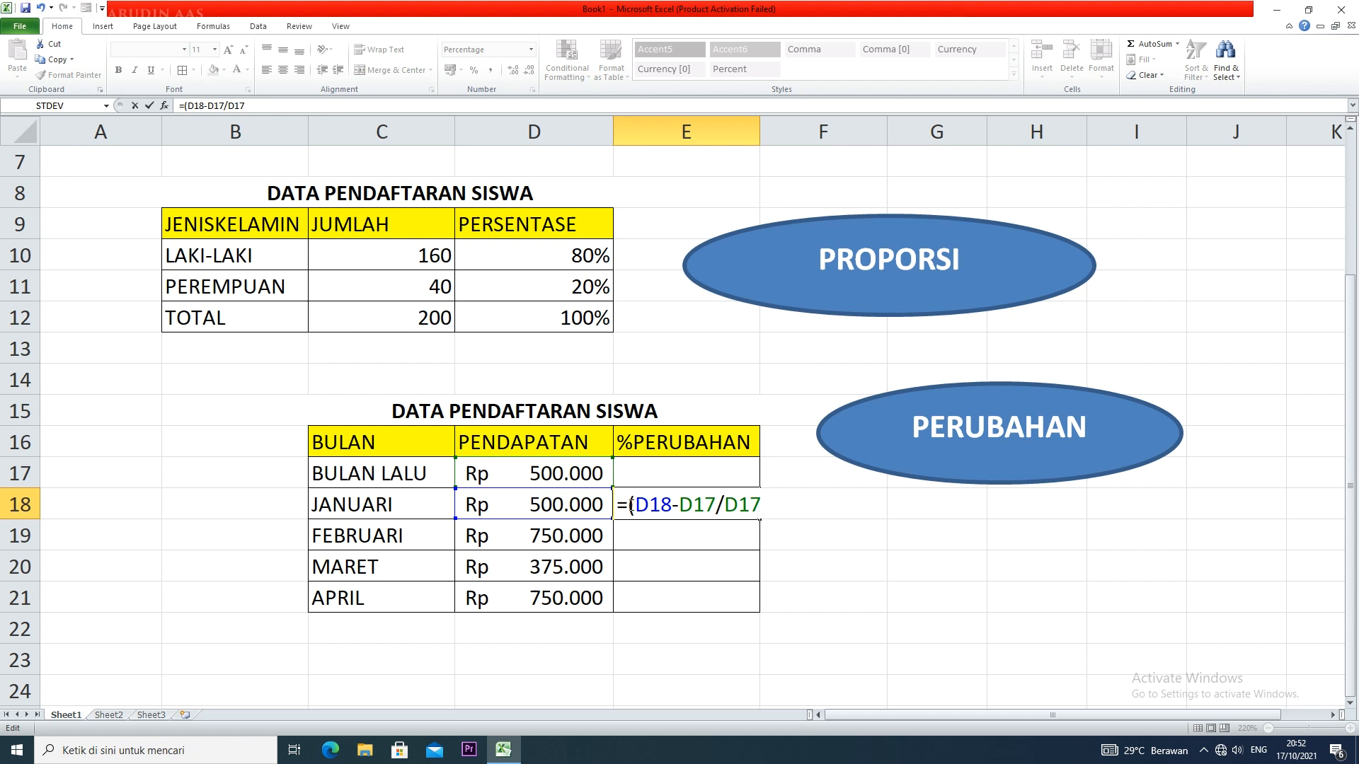
left_click(716, 502)
type(")")
key("Return")
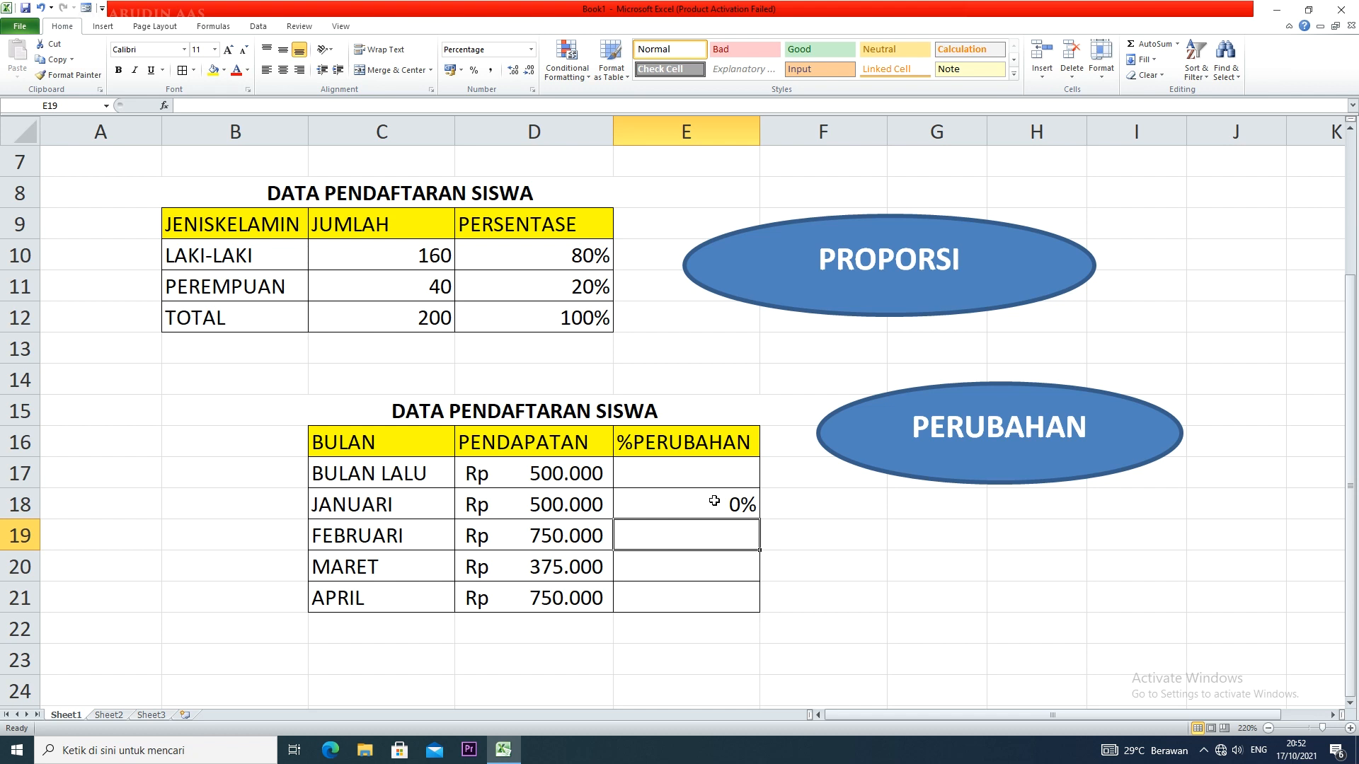
Check the formula in E18 against the incomes in D17 and D18
left_click(714, 500)
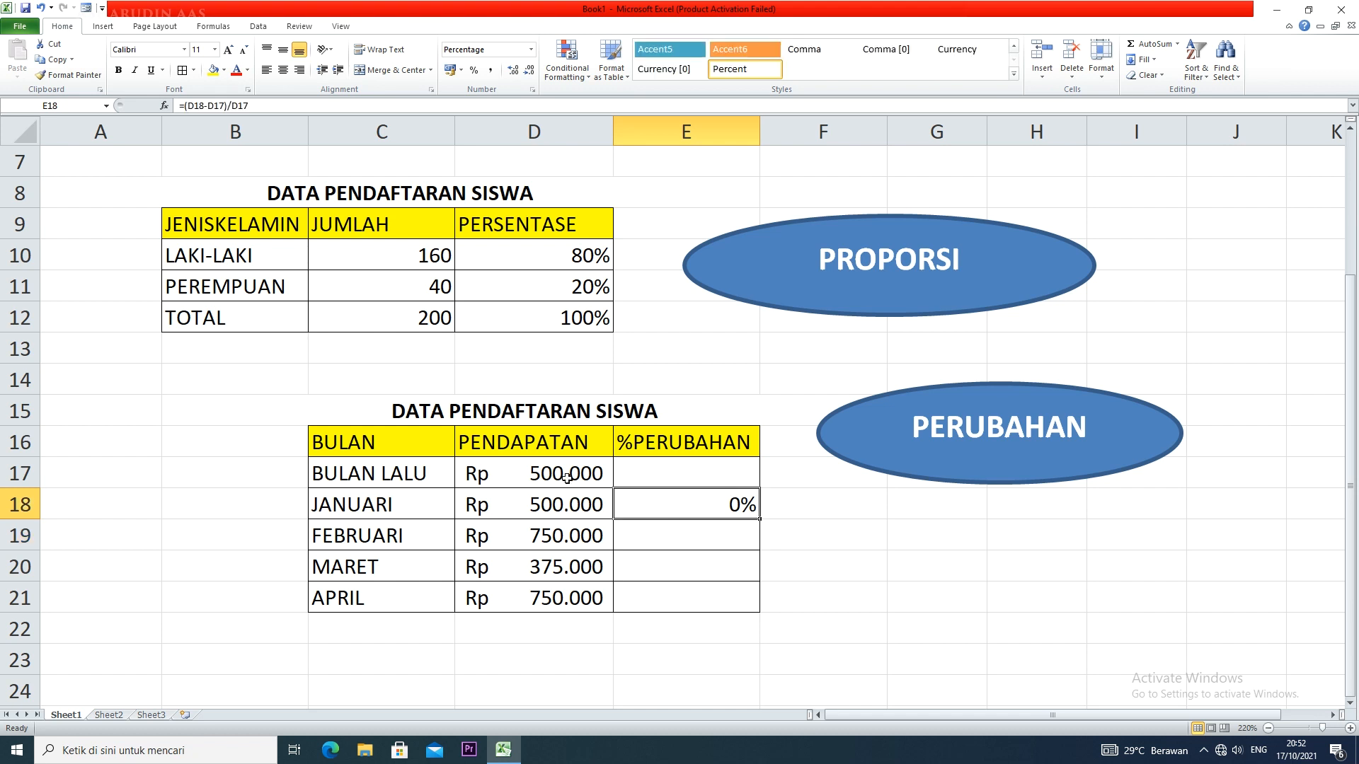
left_click(566, 509)
left_click(571, 478)
left_click(592, 507)
left_click(593, 477)
left_click(592, 506)
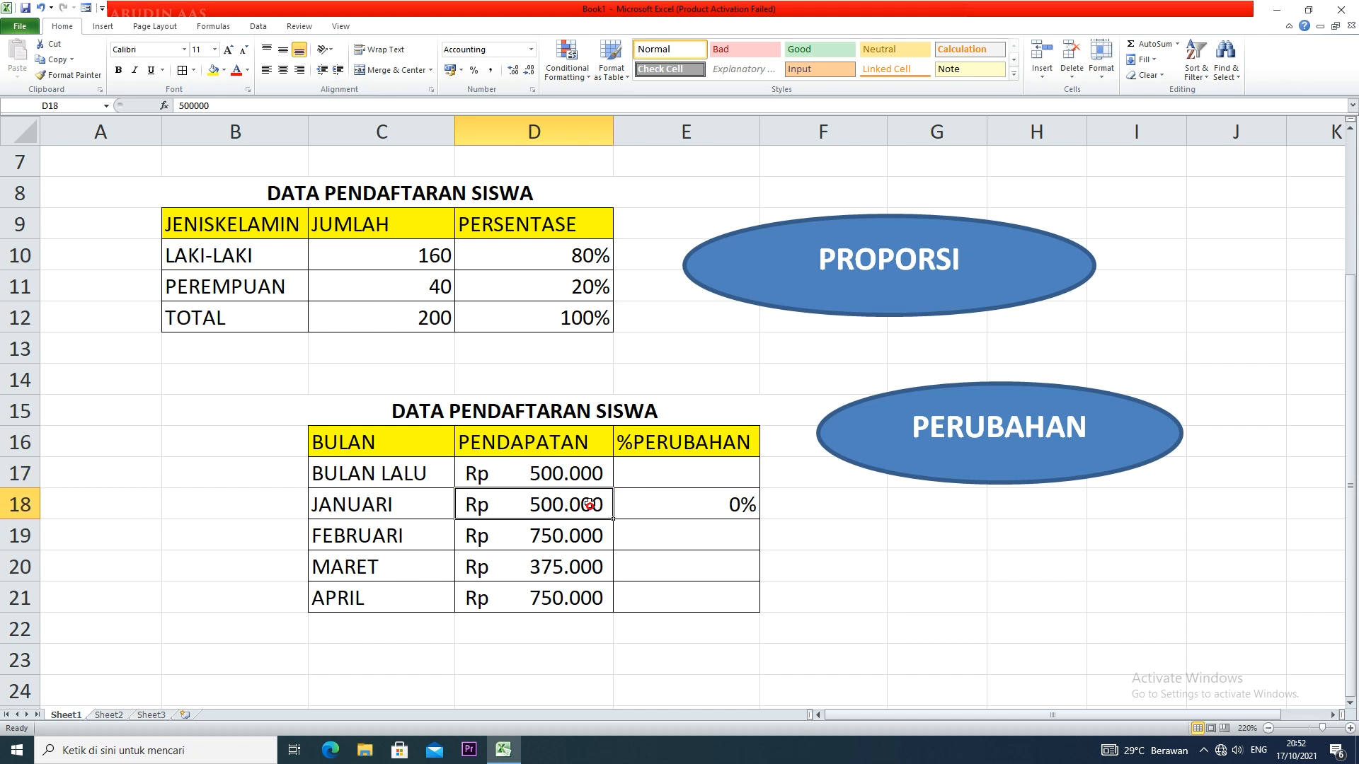
left_click(591, 473)
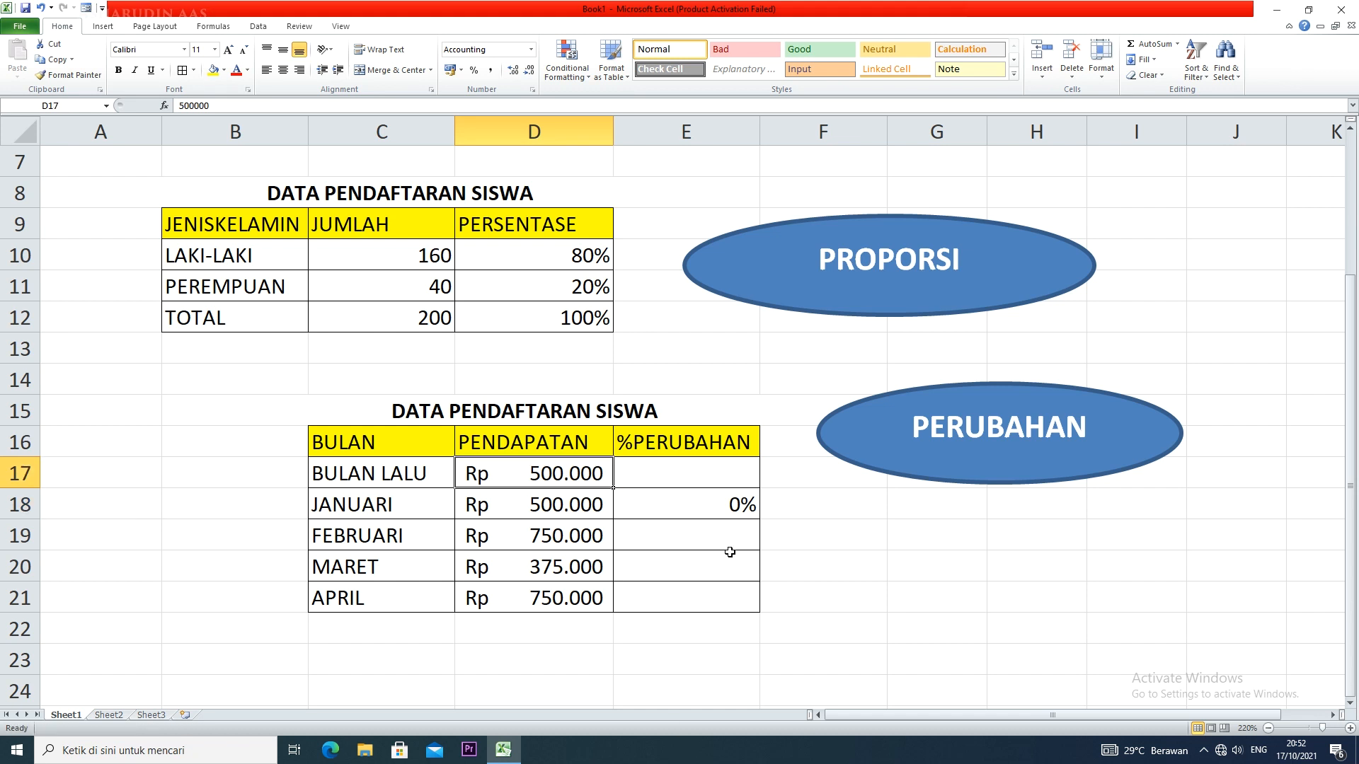
Fill the percentage-change formula from E18 down to the APRIL row in E21
left_click(742, 515)
left_click_drag(755, 520, 748, 603)
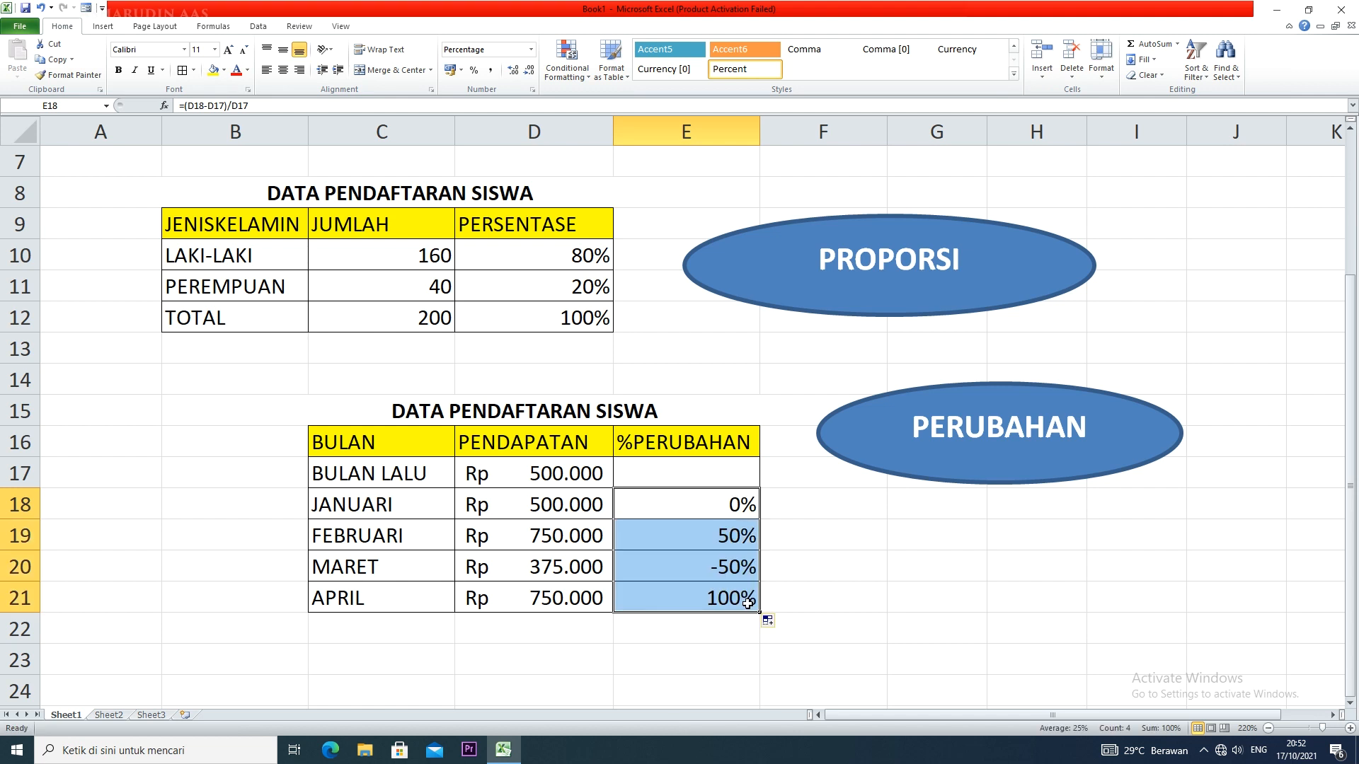
Compare the incomes of consecutive months in D18, D19 and D20 with their percentage changes in column E
left_click(549, 504)
left_click(568, 531)
left_click(570, 505)
left_click(572, 535)
left_click(570, 503)
left_click(576, 536)
left_click(576, 515)
left_click(576, 538)
left_click(576, 513)
left_click(578, 544)
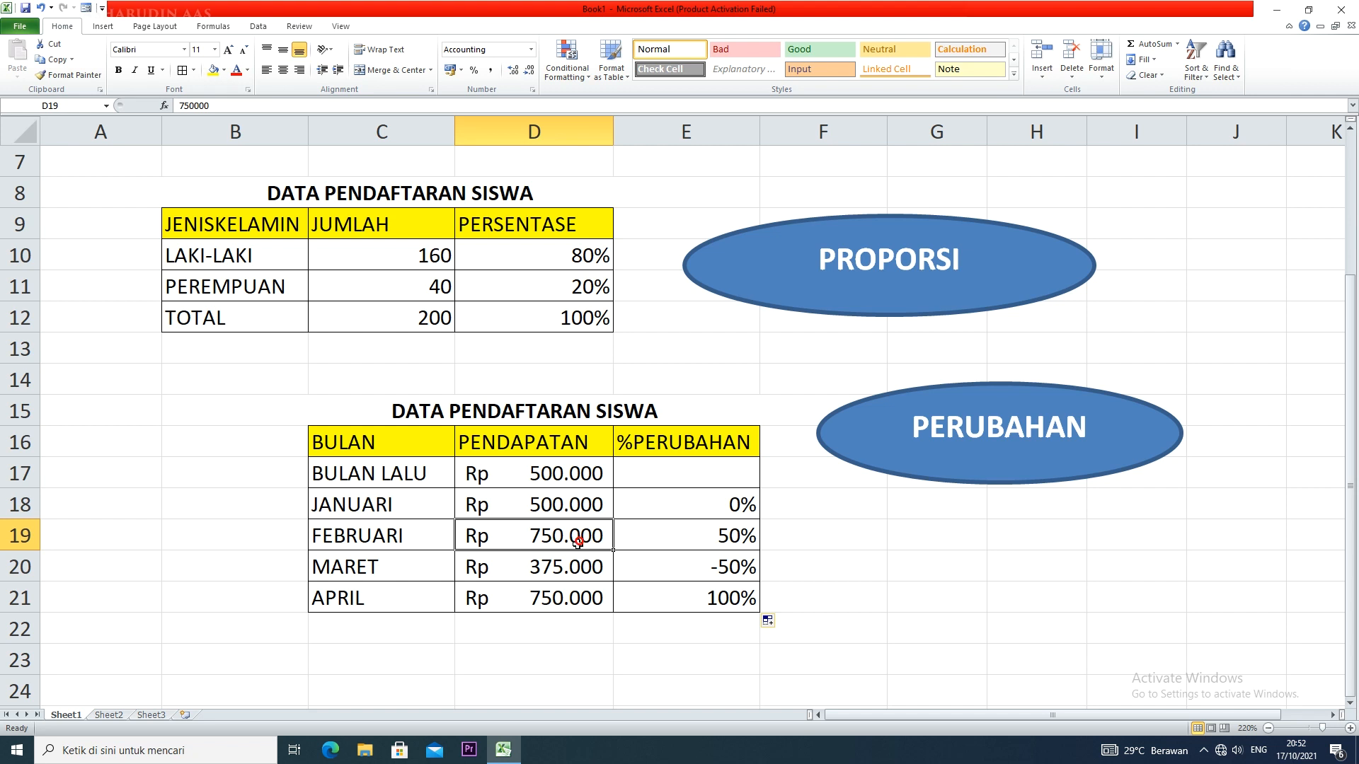
left_click(580, 573)
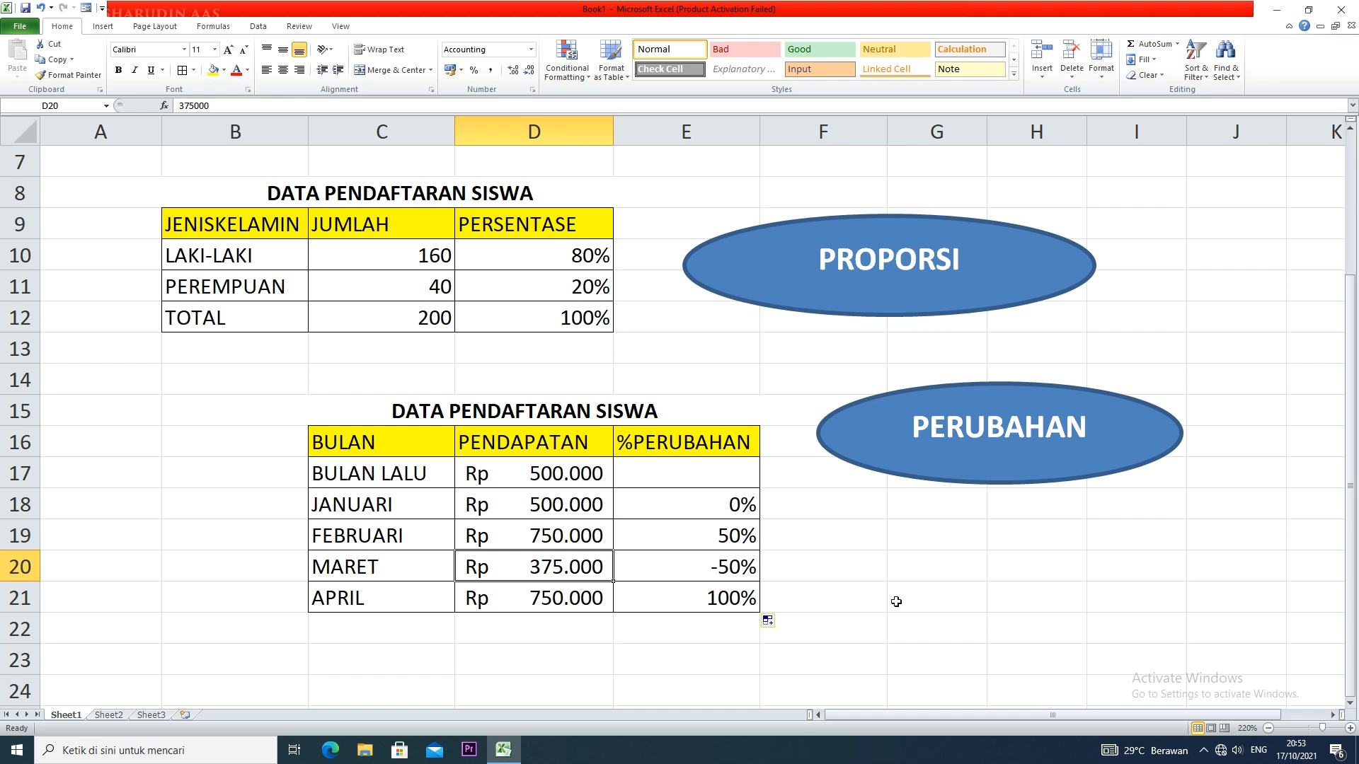
Review the monthly percentage changes in E18 to E21 and the empty BULAN LALU cell E17
left_click(740, 507)
left_click(731, 536)
left_click(728, 505)
left_click(723, 549)
left_click(725, 588)
left_click(714, 558)
left_click(709, 530)
left_click(715, 501)
left_click(712, 475)
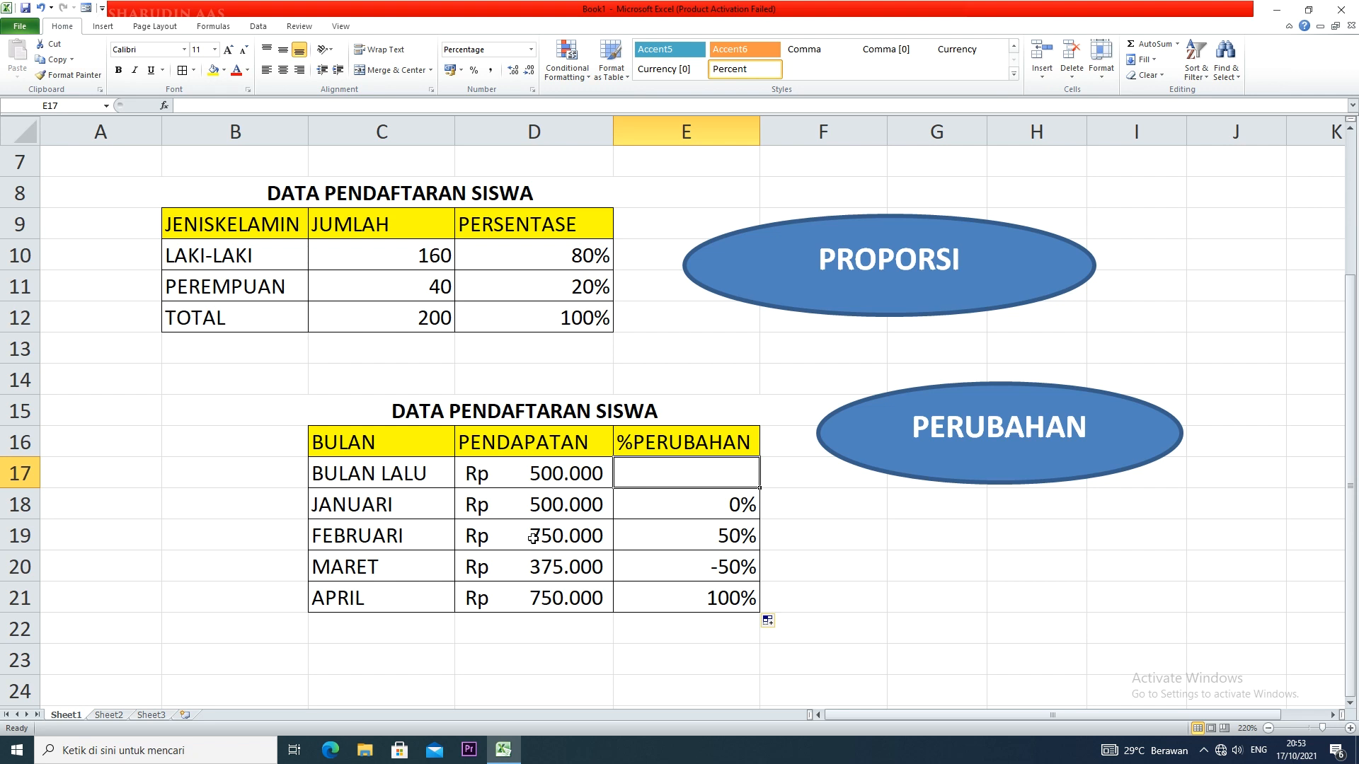
Duplicate the PERUBAHAN oval and place the copy directly below the original, beside rows 19 to 22
scroll(624, 536, "down", 3)
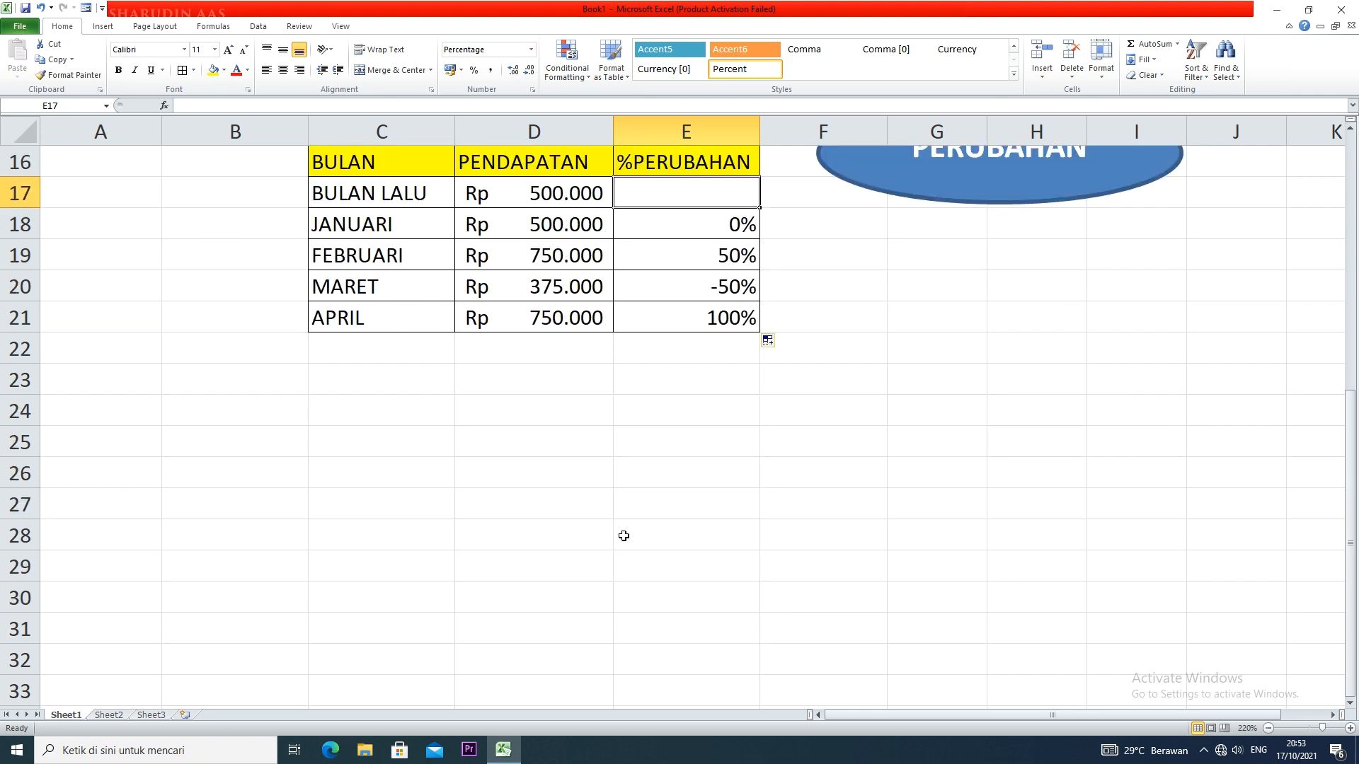
scroll(623, 536, "up", 2)
left_click(992, 397)
left_click(994, 389)
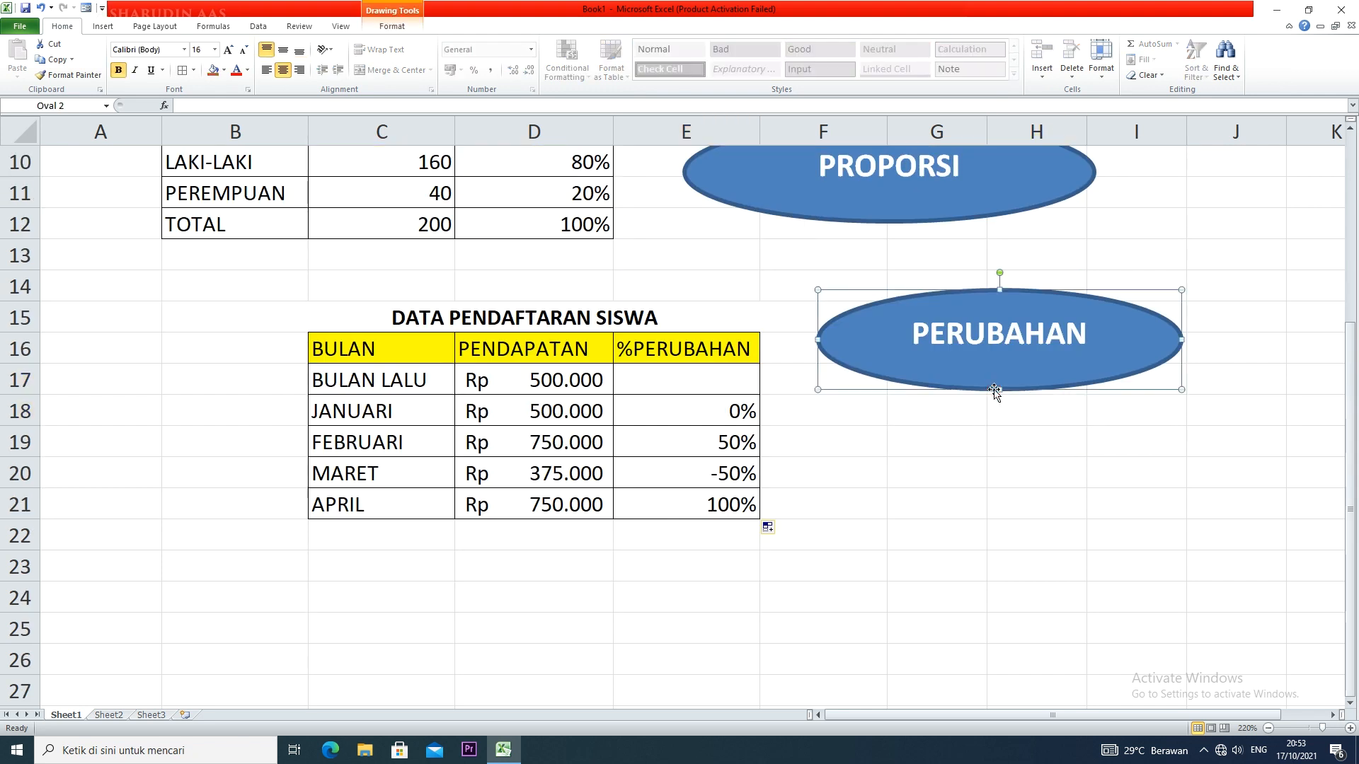
left_click_drag(994, 389, 1001, 536)
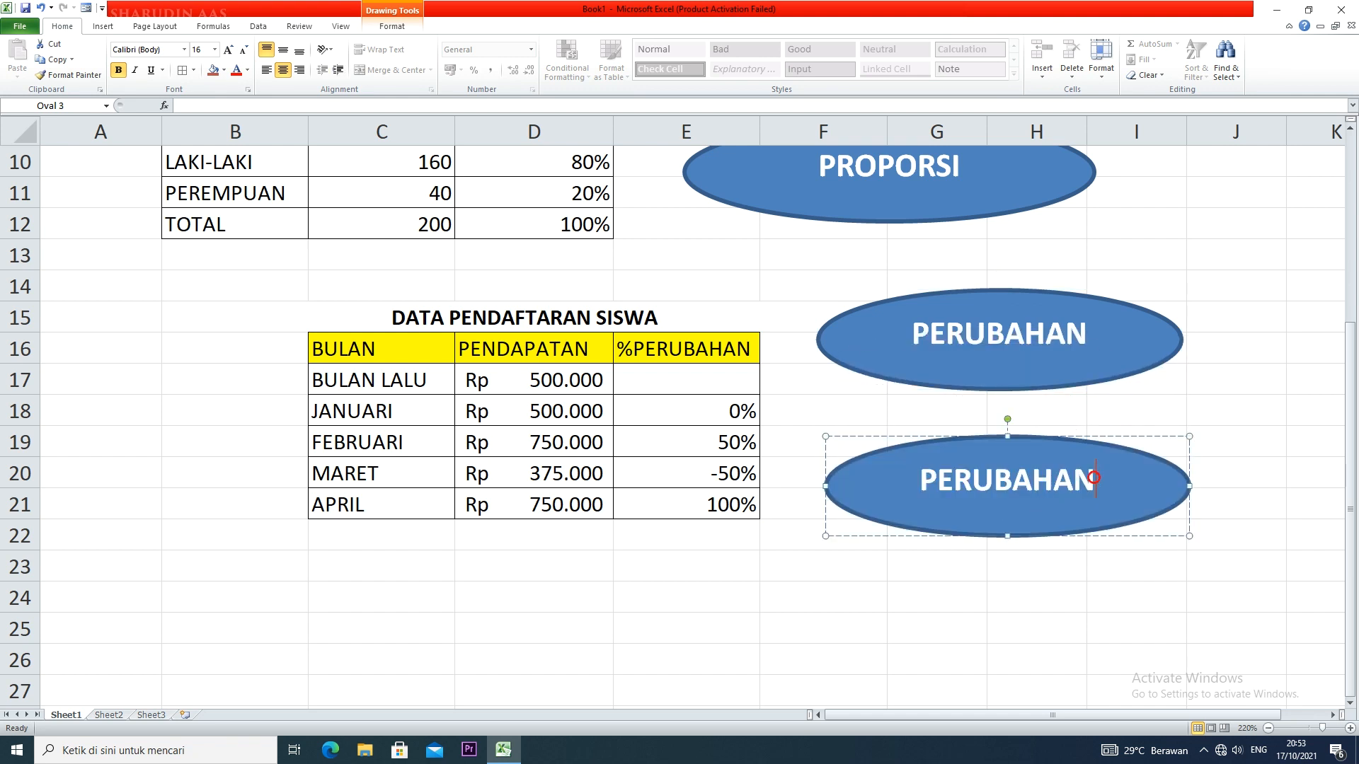
Replace the text in the copied oval with KENAIKAN
left_click_drag(1097, 481, 893, 479)
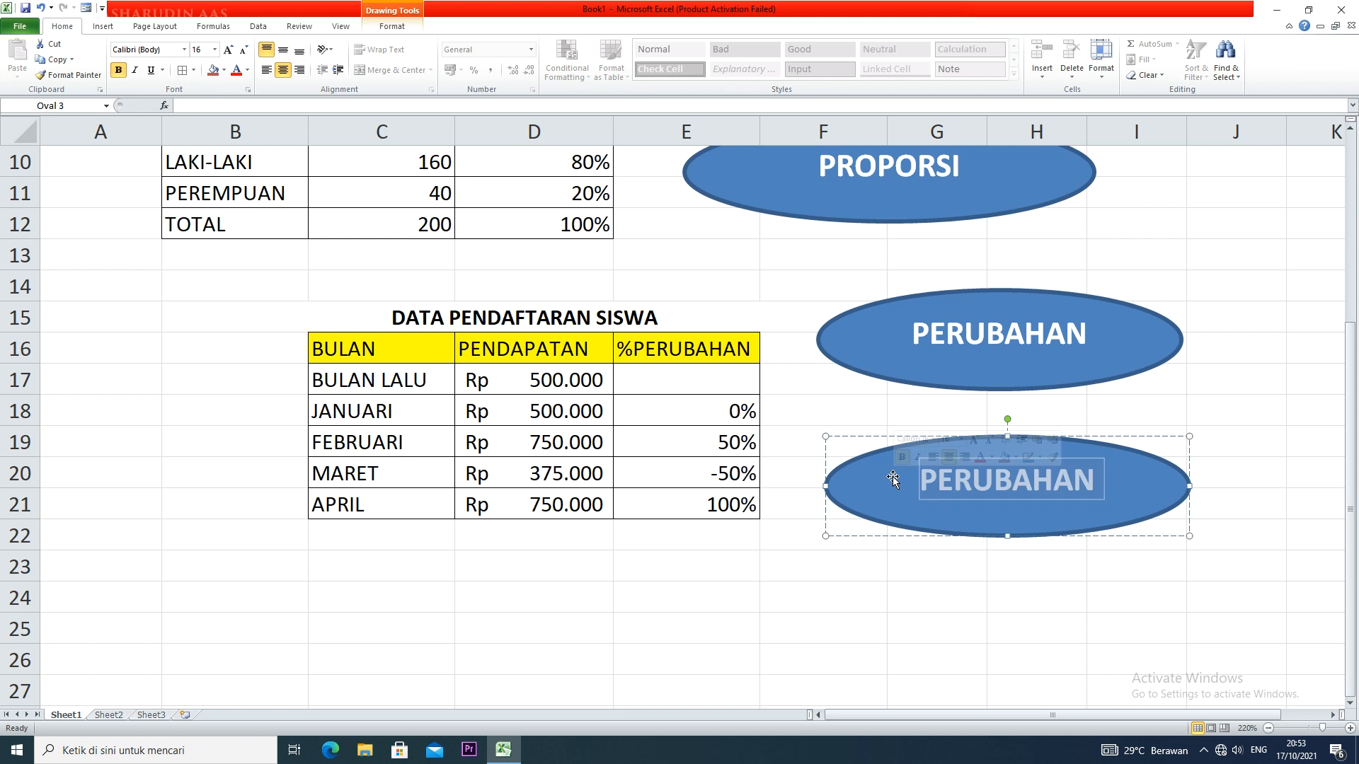
type("KENAA")
key("BackSpace")
type("IAKN")
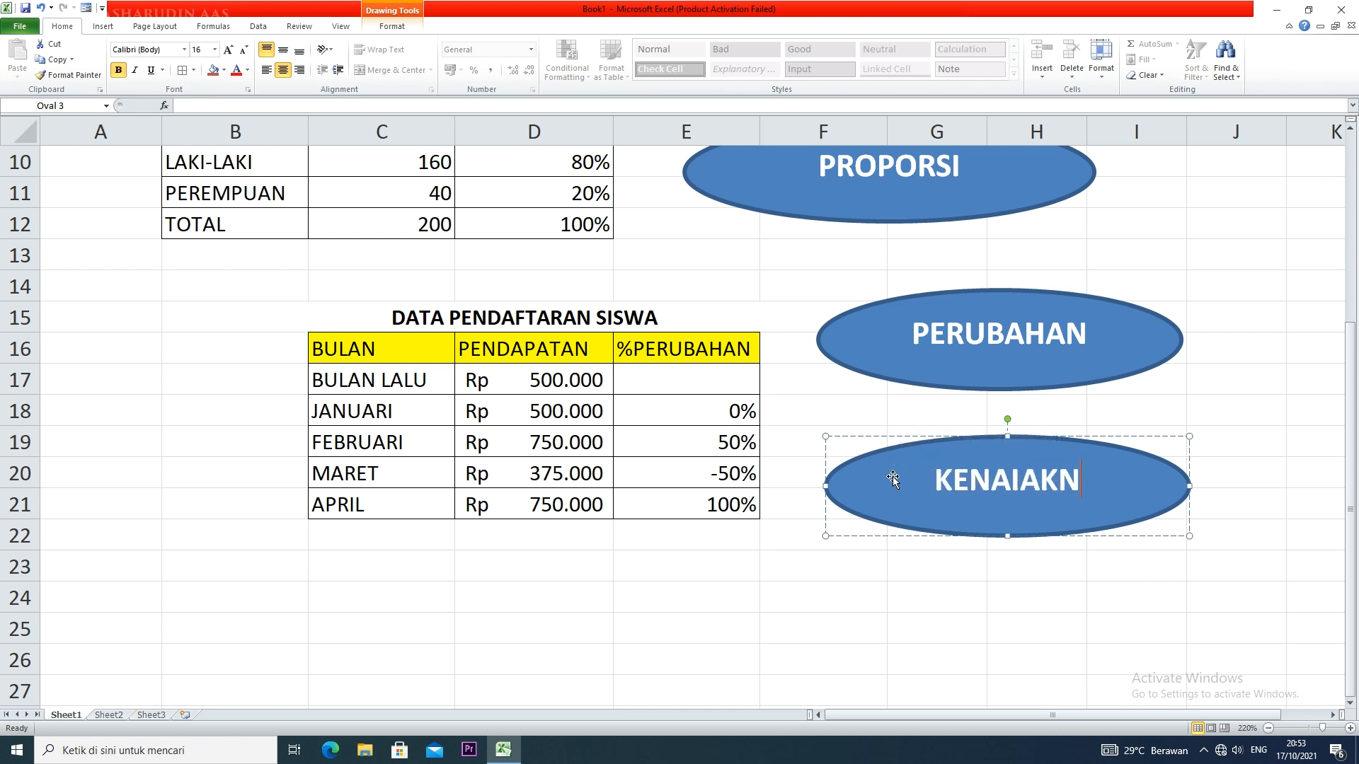
key("BackSpace")
key("BackSpace")
key("BackSpace")
type("KAN")
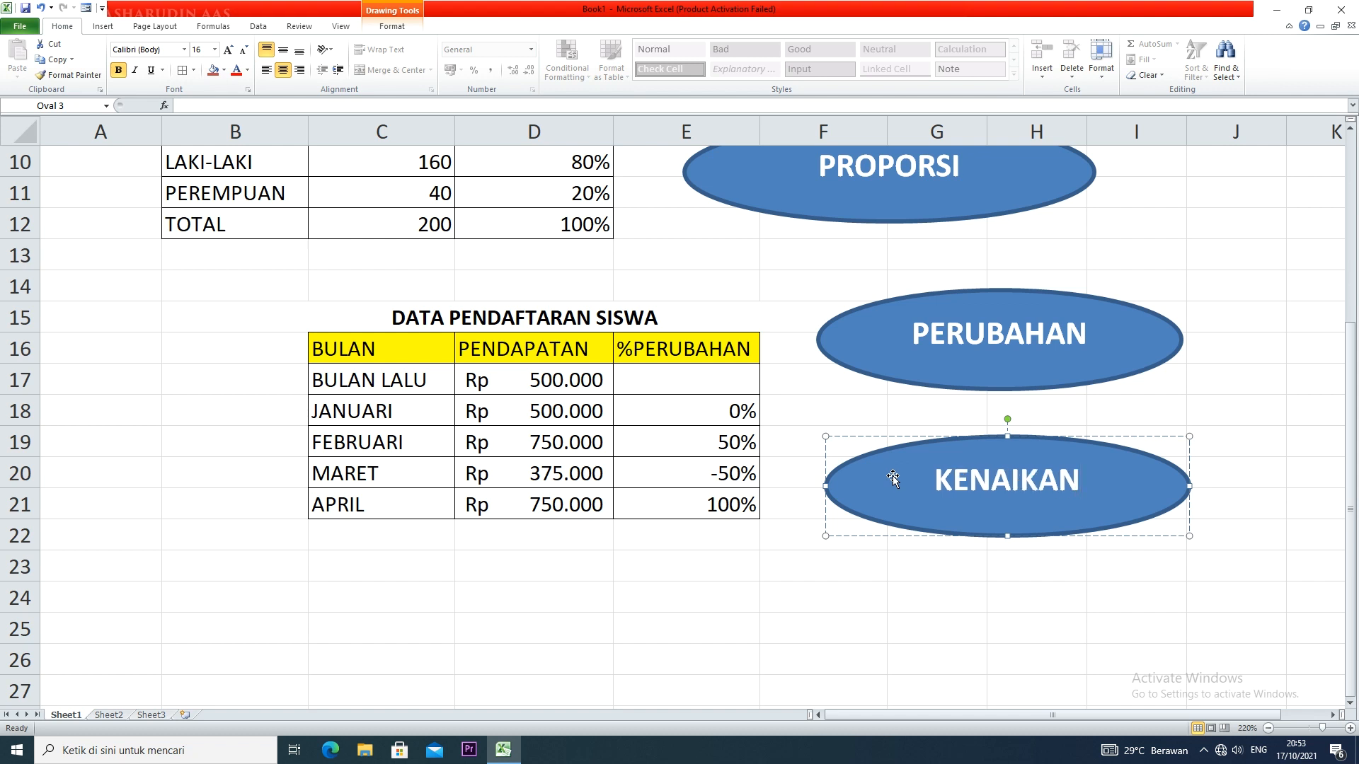
Duplicate the KENAIKAN oval and place the copy below it, beside rows 24 to 27
left_click(989, 564)
left_click(989, 538)
left_click_drag(991, 543, 1000, 685)
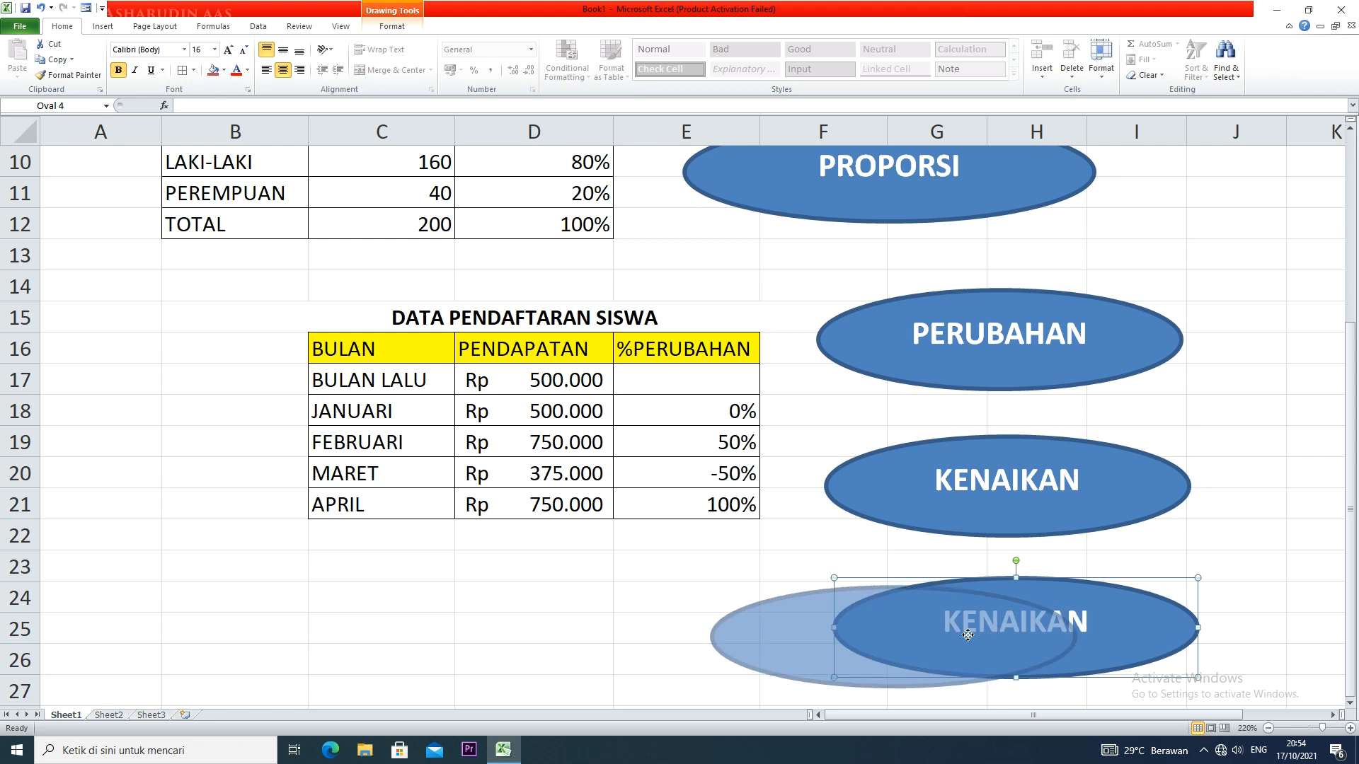